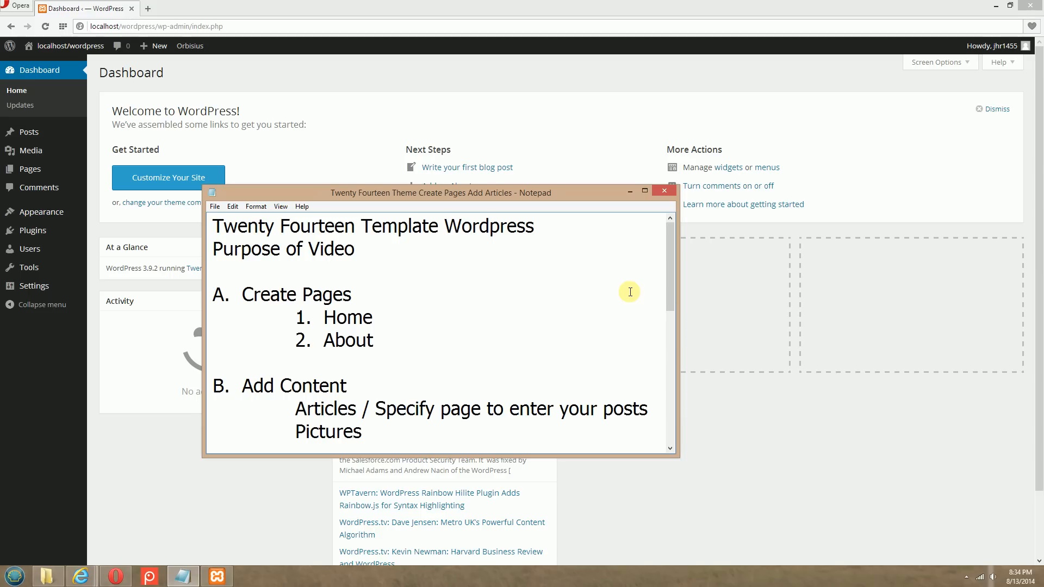
Review section C of the Notepad outline, covering permalinks, page order and the static page
{"action": "scroll", "coordinate": [630, 292], "scroll_direction": "down", "scroll_amount": 4}
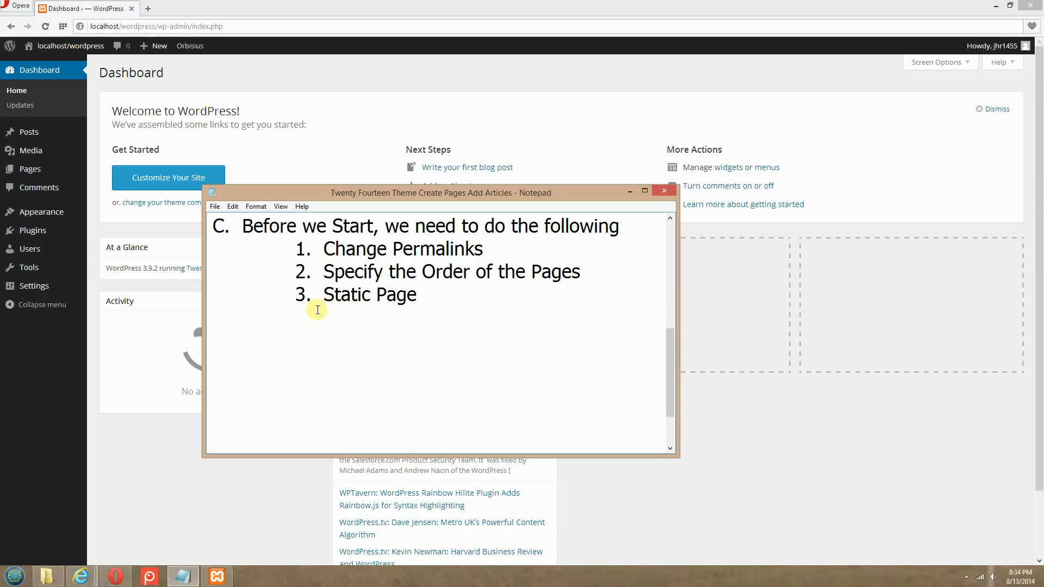
{"action": "left_click_drag", "start_coordinate": [324, 294], "coordinate": [418, 294]}
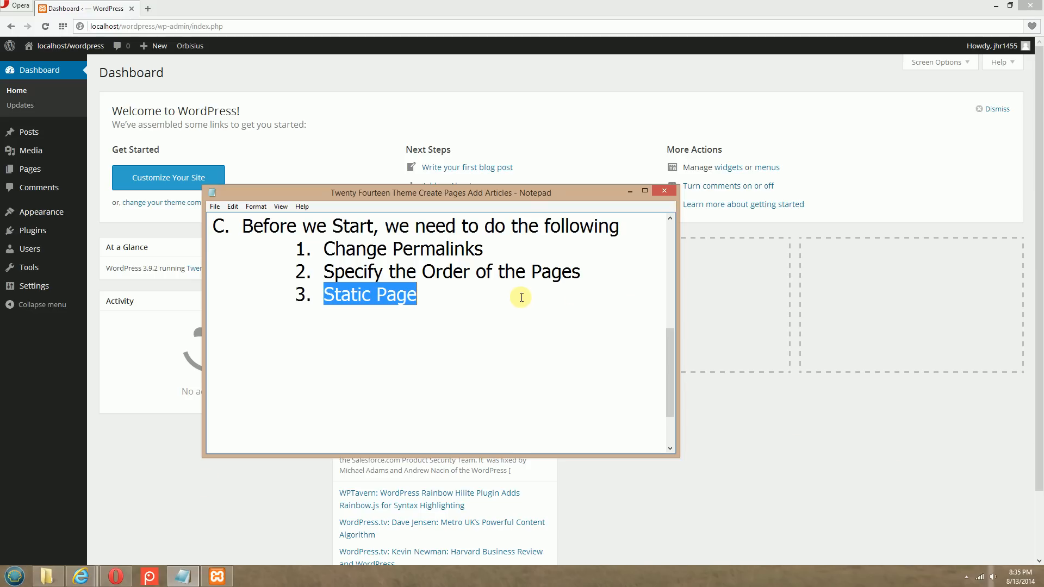
{"action": "left_click_drag", "start_coordinate": [483, 249], "coordinate": [289, 254]}
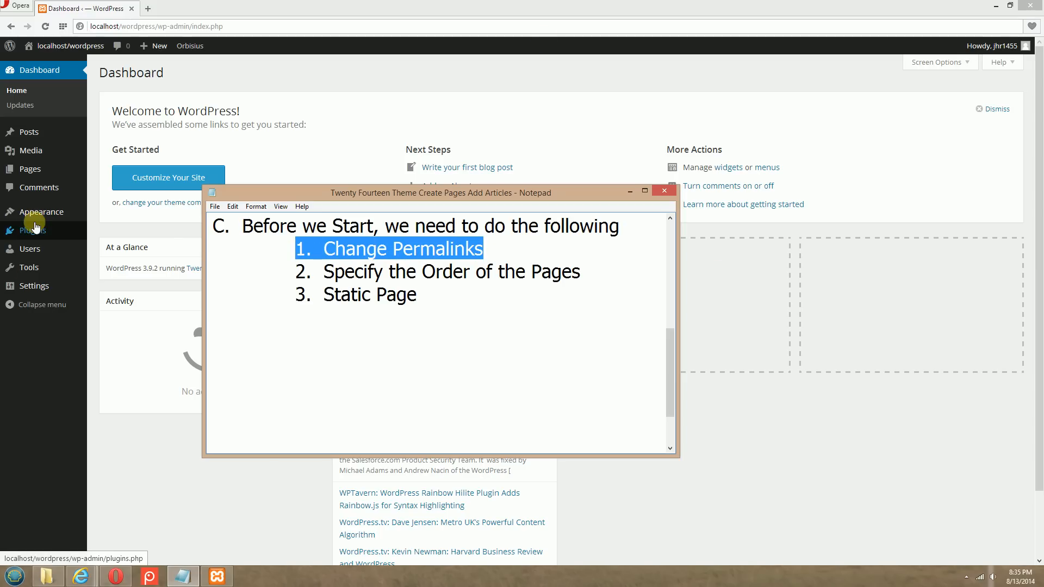
Change the site's permalink structure to Post name, save it, and return to the WordPress dashboard
{"action": "mouse_move", "coordinate": [34, 285]}
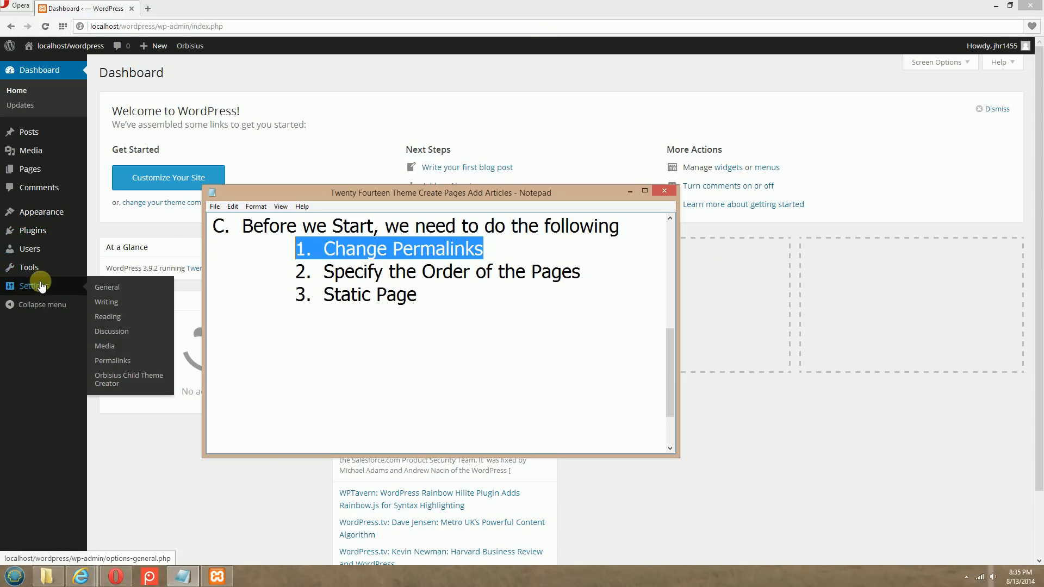
{"action": "left_click", "coordinate": [112, 360]}
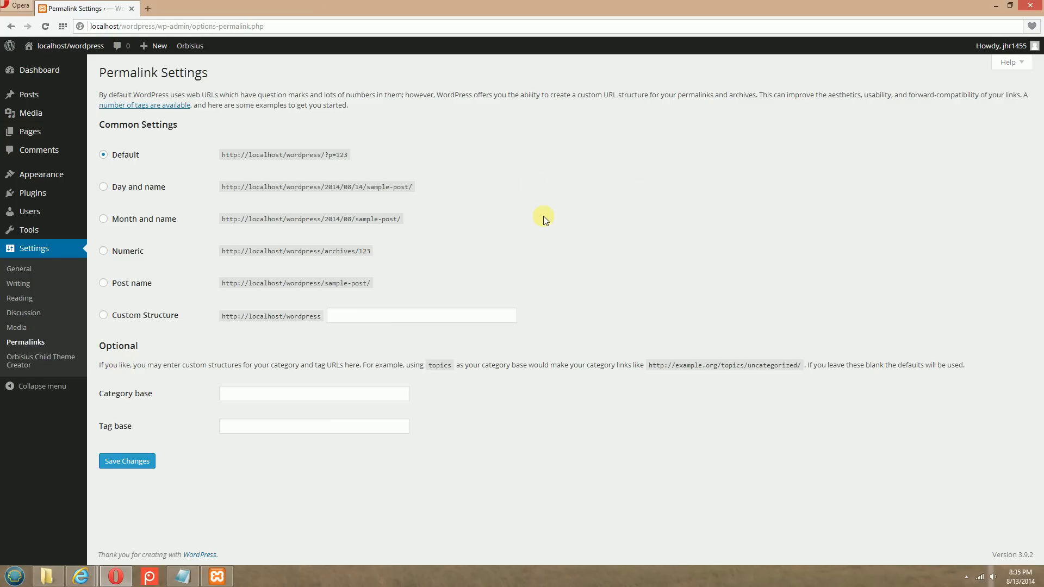
{"action": "left_click", "coordinate": [104, 283]}
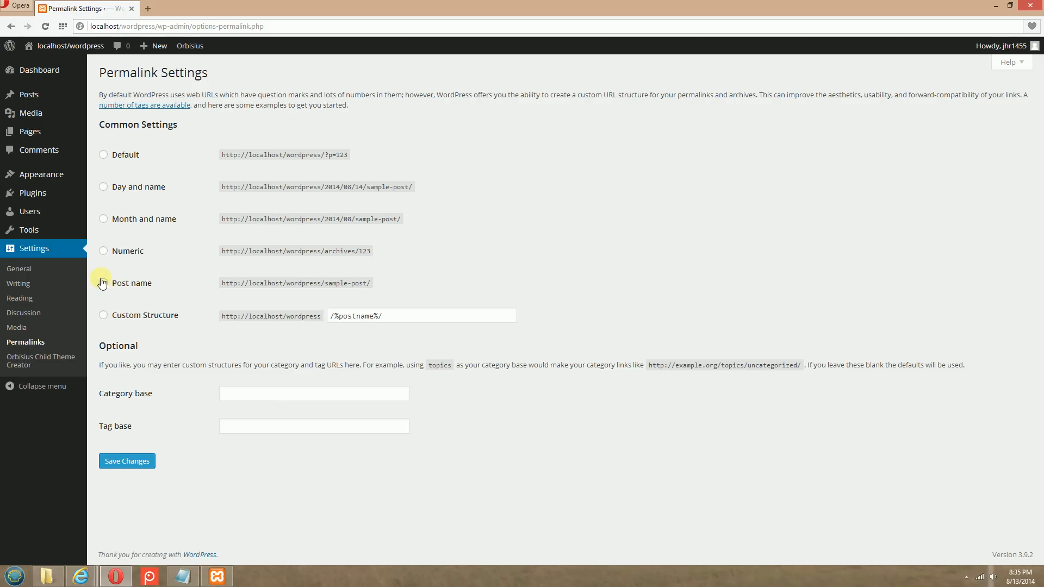
{"action": "left_click", "coordinate": [123, 462]}
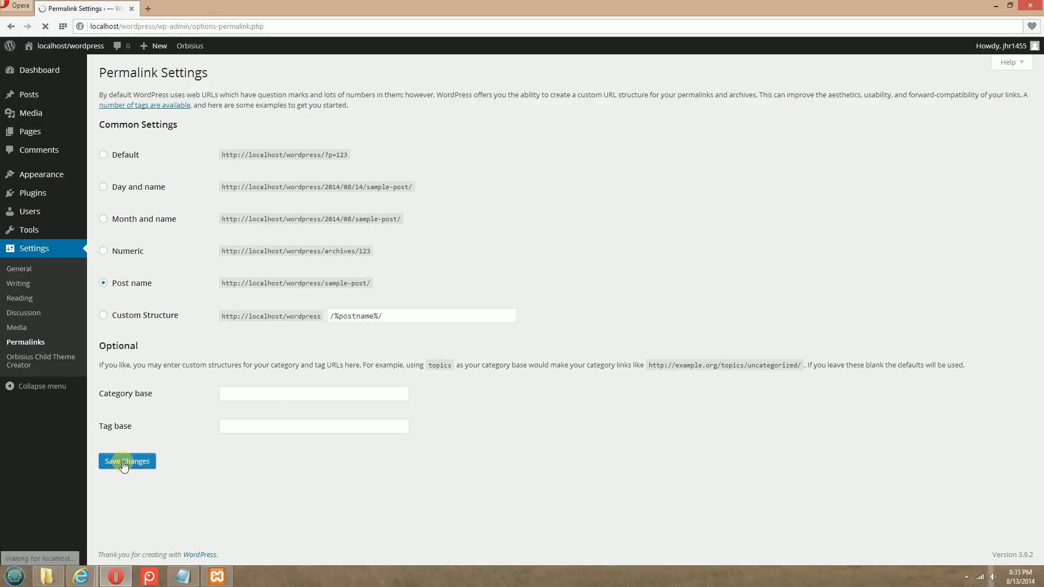
{"action": "left_click", "coordinate": [32, 71]}
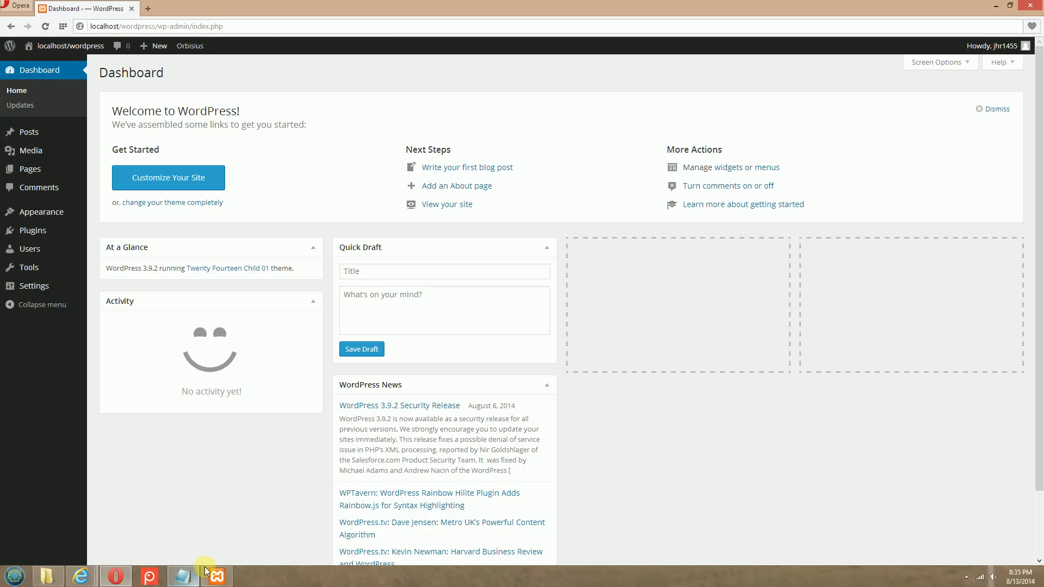
Switch to the Notepad outline and review the Create Pages section listing the Home and About pages
{"action": "left_click", "coordinate": [182, 575]}
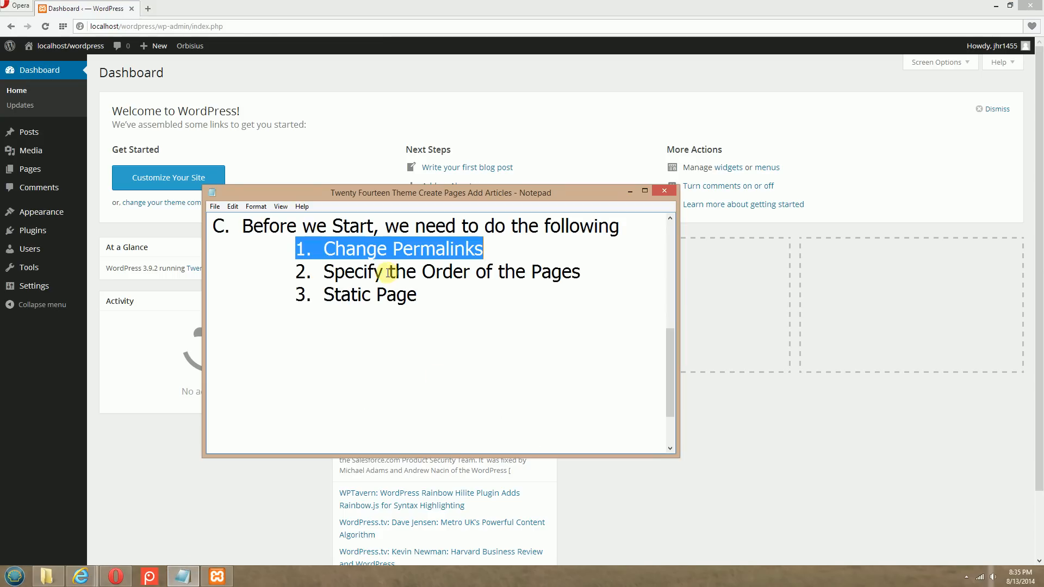
{"action": "left_click", "coordinate": [325, 271]}
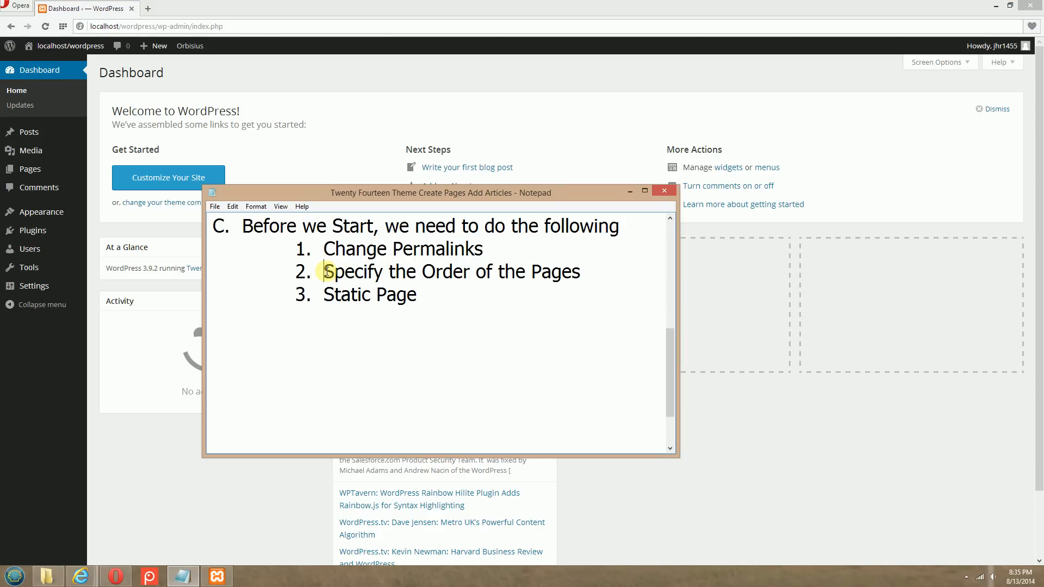
{"action": "scroll", "coordinate": [609, 344], "scroll_direction": "up", "scroll_amount": 3}
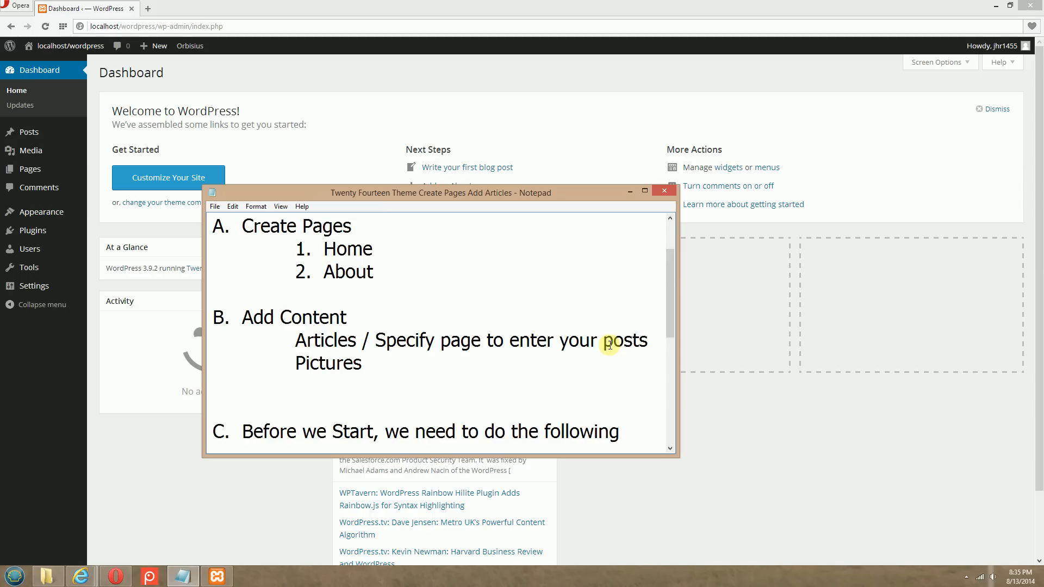
{"action": "scroll", "coordinate": [609, 344], "scroll_direction": "up", "scroll_amount": 3}
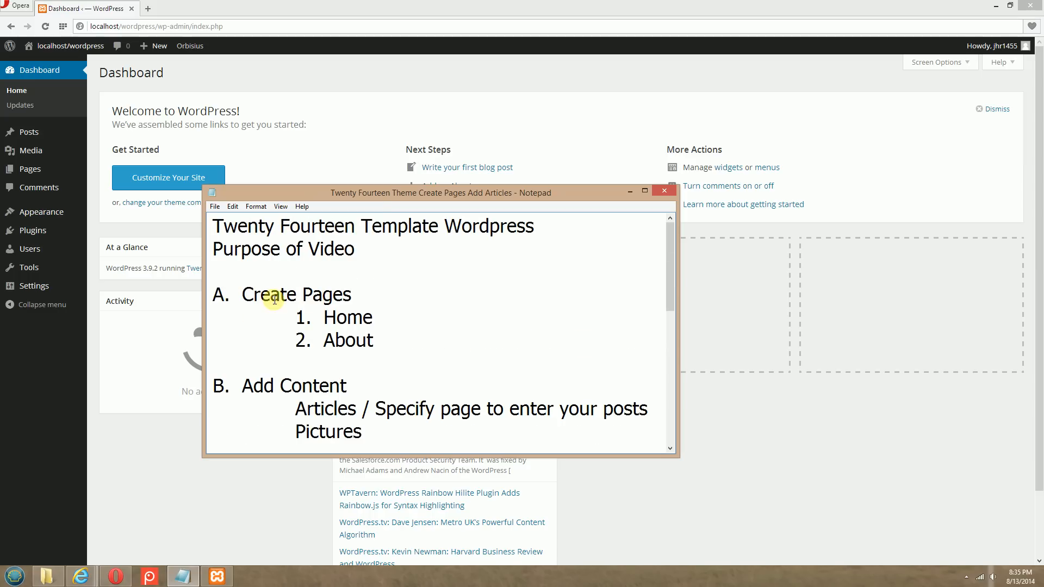
{"action": "left_click_drag", "start_coordinate": [212, 291], "coordinate": [392, 337]}
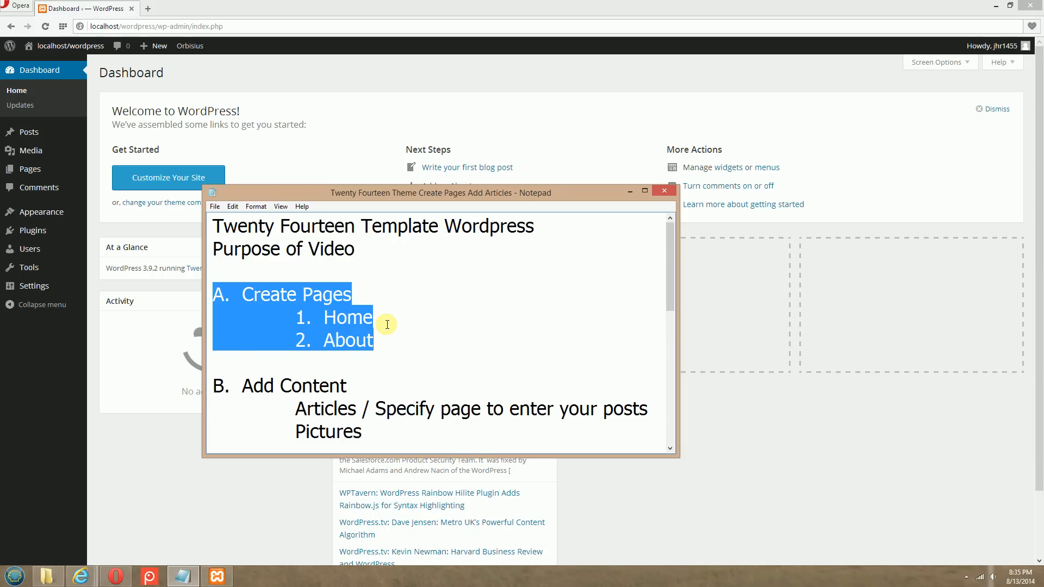
{"action": "left_click", "coordinate": [387, 324]}
{"action": "left_click_drag", "start_coordinate": [320, 317], "coordinate": [394, 317]}
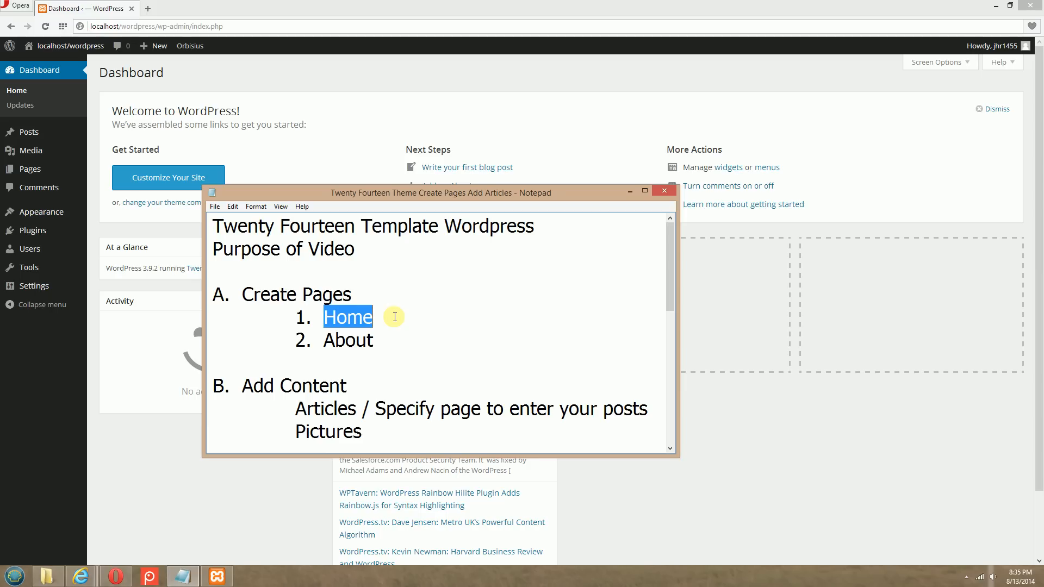
{"action": "left_click", "coordinate": [395, 317]}
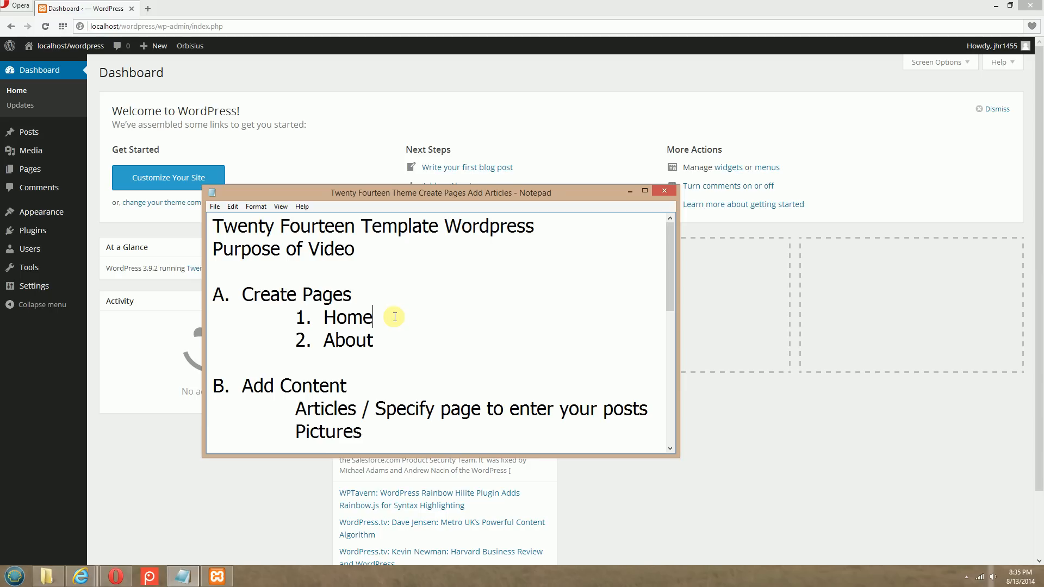
{"action": "left_click_drag", "start_coordinate": [395, 317], "coordinate": [321, 317]}
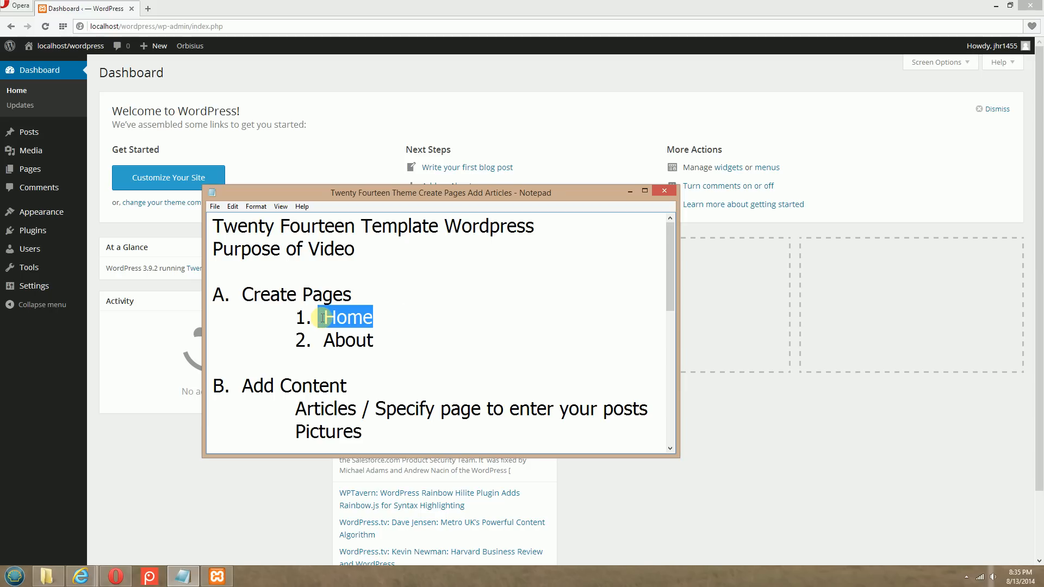
{"action": "left_click", "coordinate": [459, 324]}
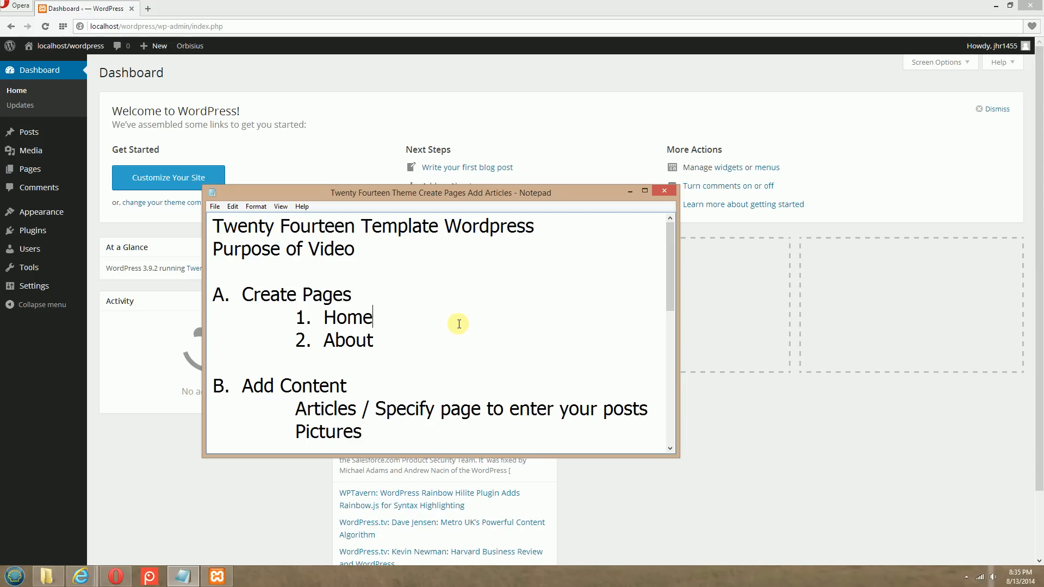
{"action": "left_click_drag", "start_coordinate": [376, 341], "coordinate": [325, 340]}
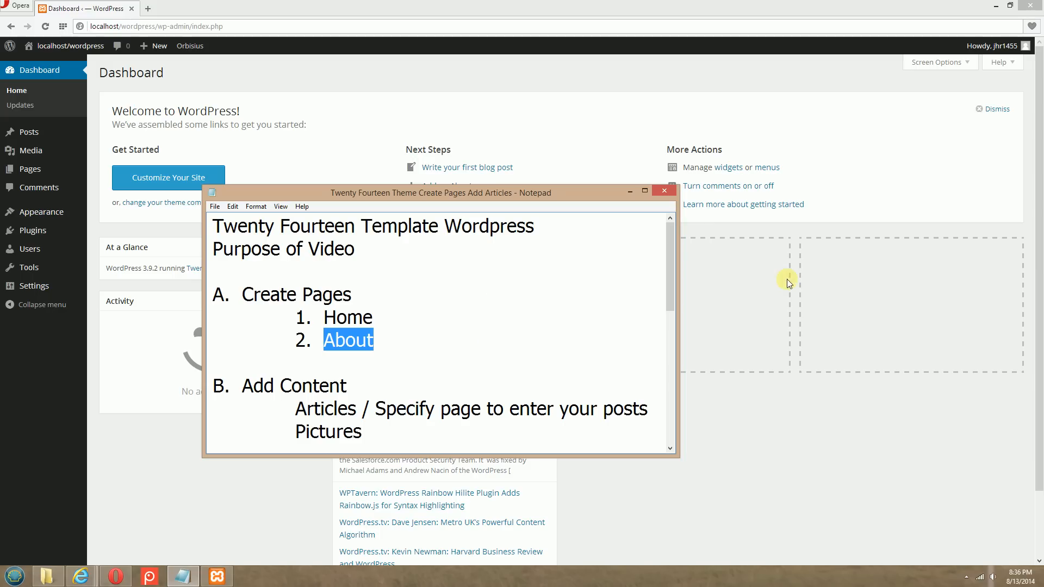
{"action": "left_click", "coordinate": [500, 338]}
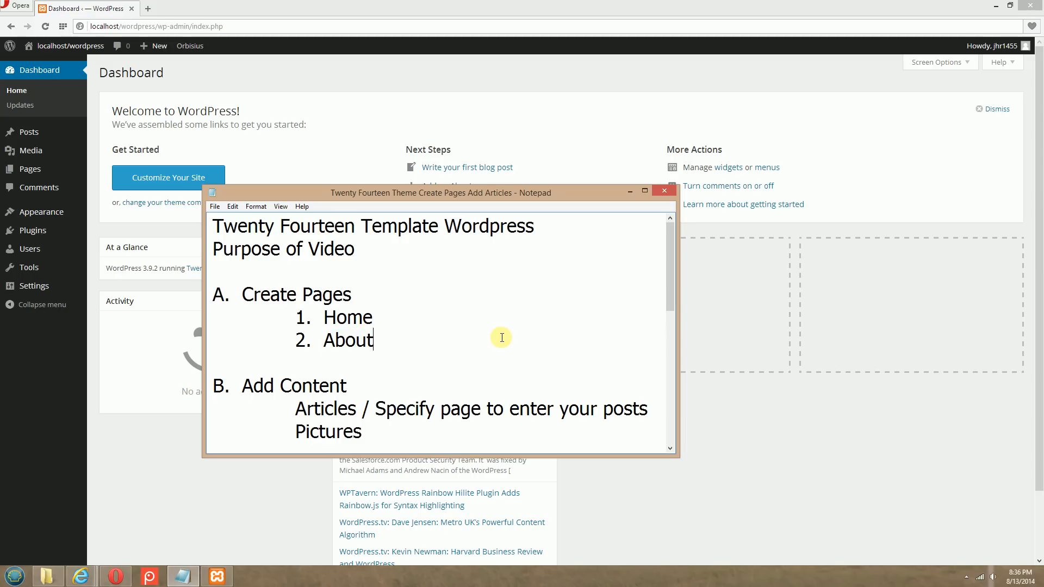
Start a new WordPress page and title it Home, as listed in the Notepad outline
{"action": "left_click", "coordinate": [38, 399]}
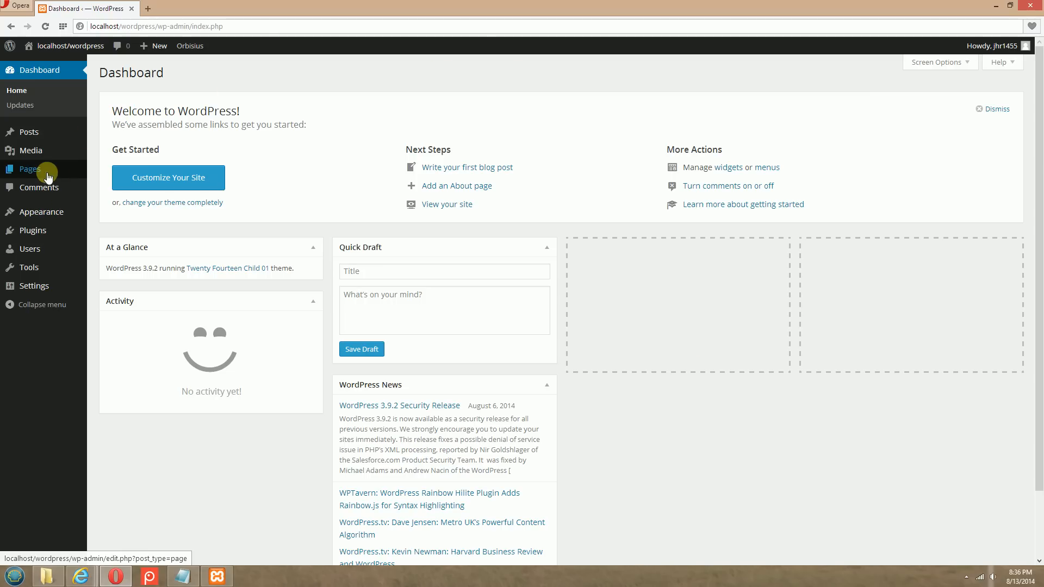
{"action": "mouse_move", "coordinate": [40, 171]}
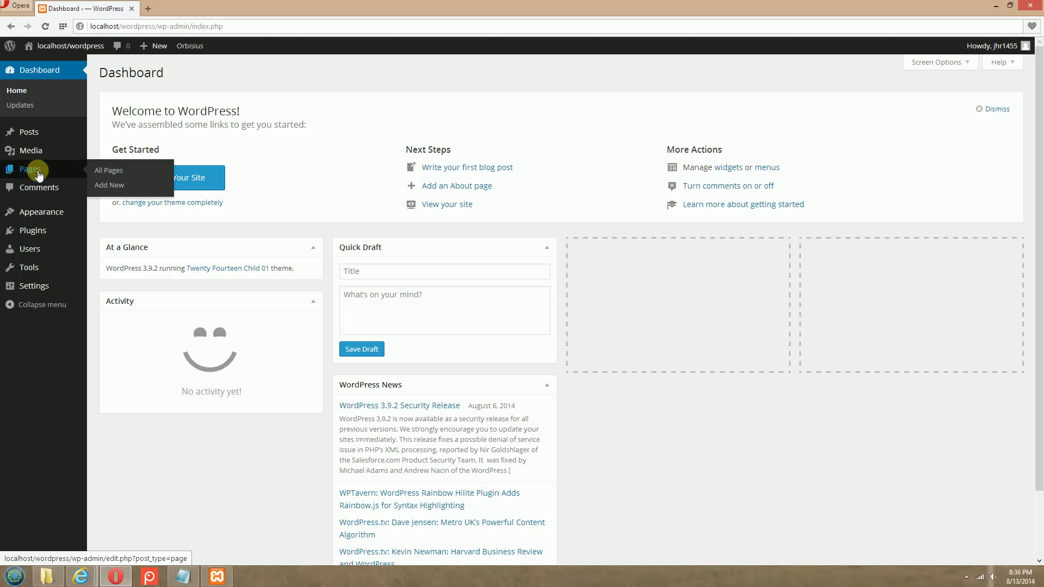
{"action": "left_click", "coordinate": [110, 185]}
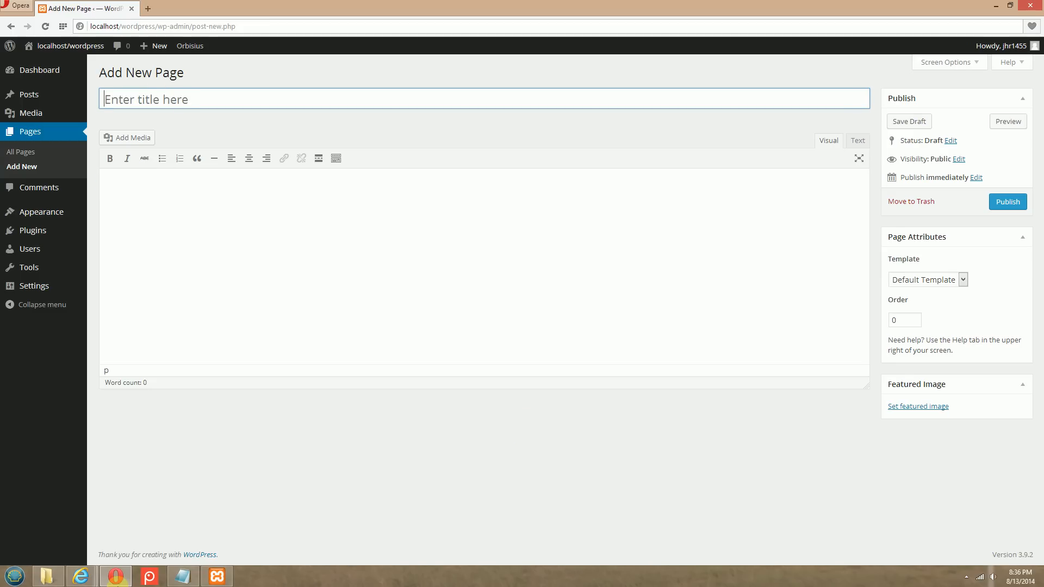
{"action": "left_click", "coordinate": [183, 576]}
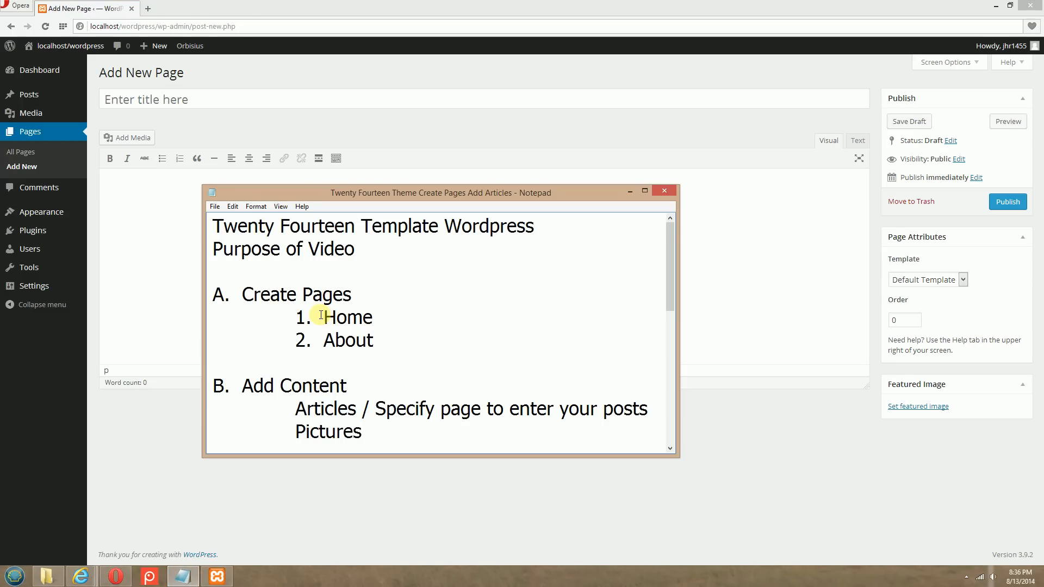
{"action": "left_click_drag", "start_coordinate": [321, 315], "coordinate": [384, 313]}
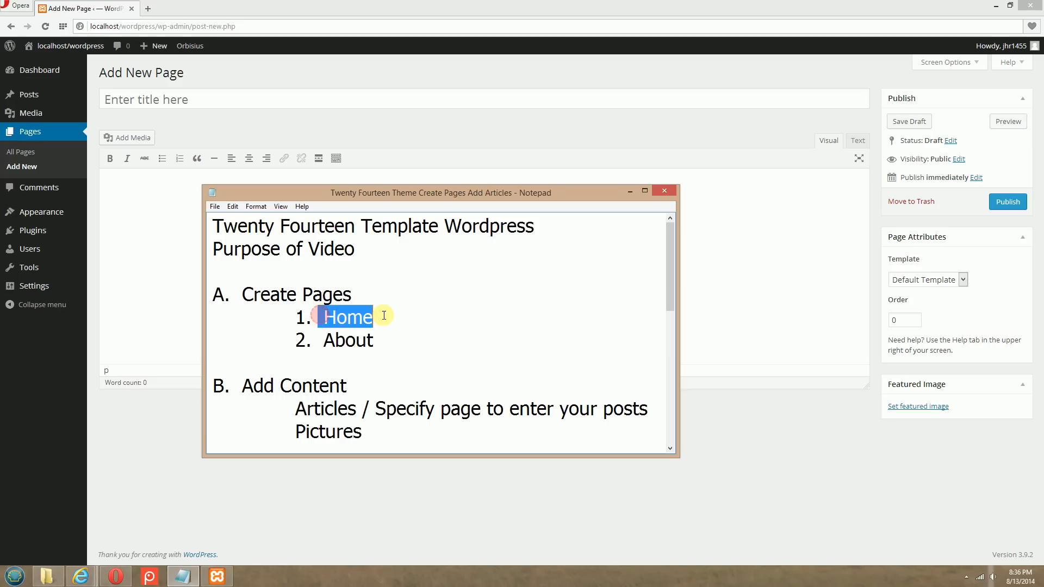
{"action": "left_click", "coordinate": [230, 104]}
{"action": "type", "text": "Home"}
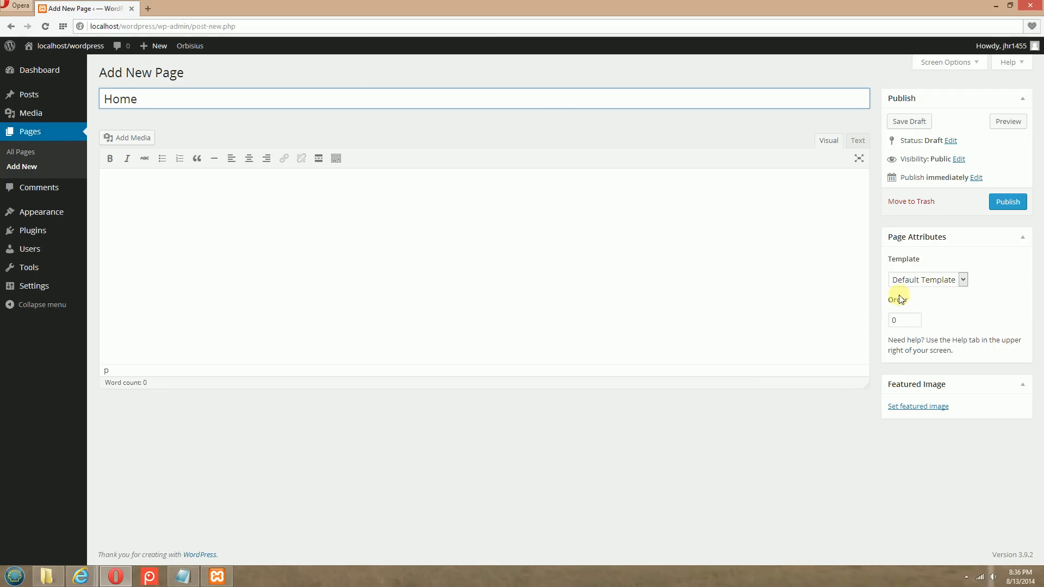
Set the Home page's order to 1 and publish it
{"action": "left_click", "coordinate": [909, 318]}
{"action": "key", "text": "BackSpace"}
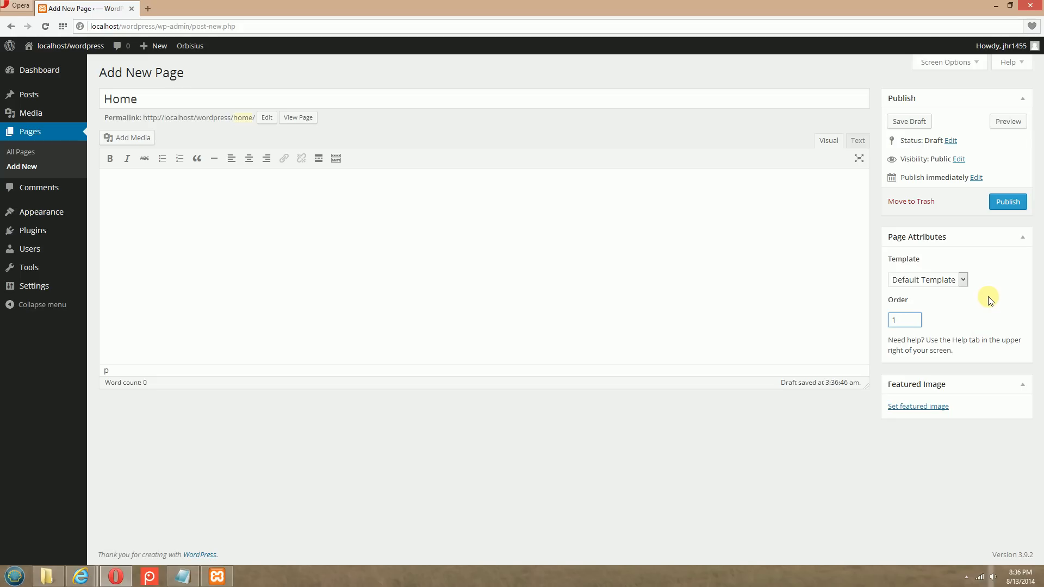
{"action": "left_click", "coordinate": [1011, 203]}
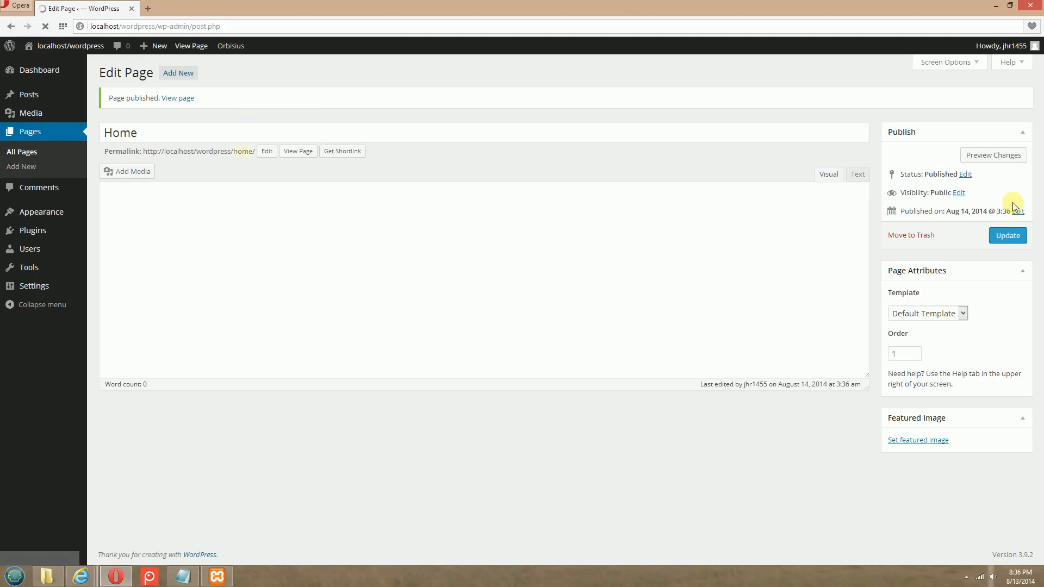
Switch to the site's Home page in Internet Explorer and reload it to check the navigation menu
{"action": "mouse_move", "coordinate": [79, 582]}
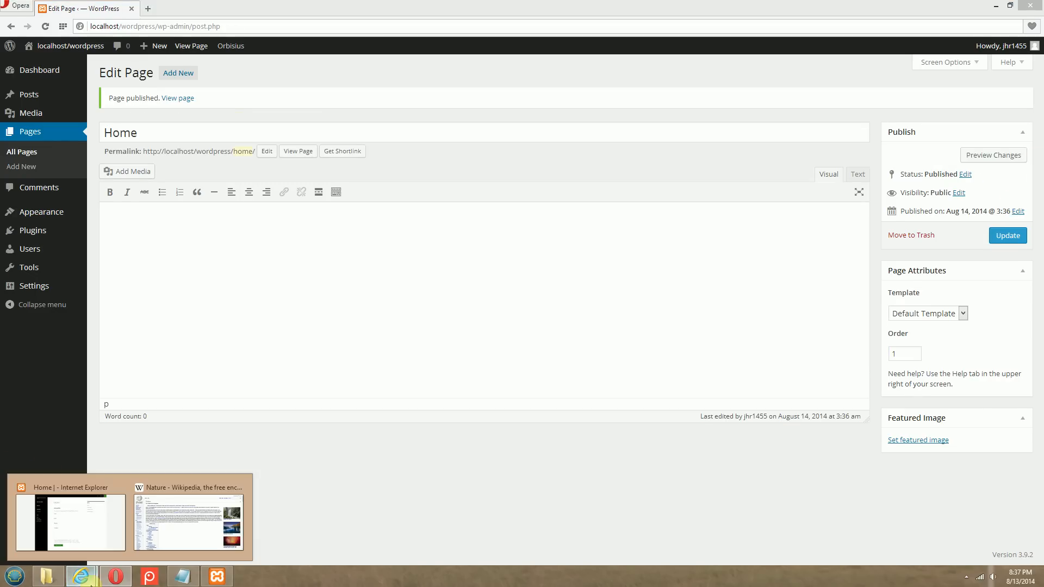
{"action": "left_click", "coordinate": [87, 462]}
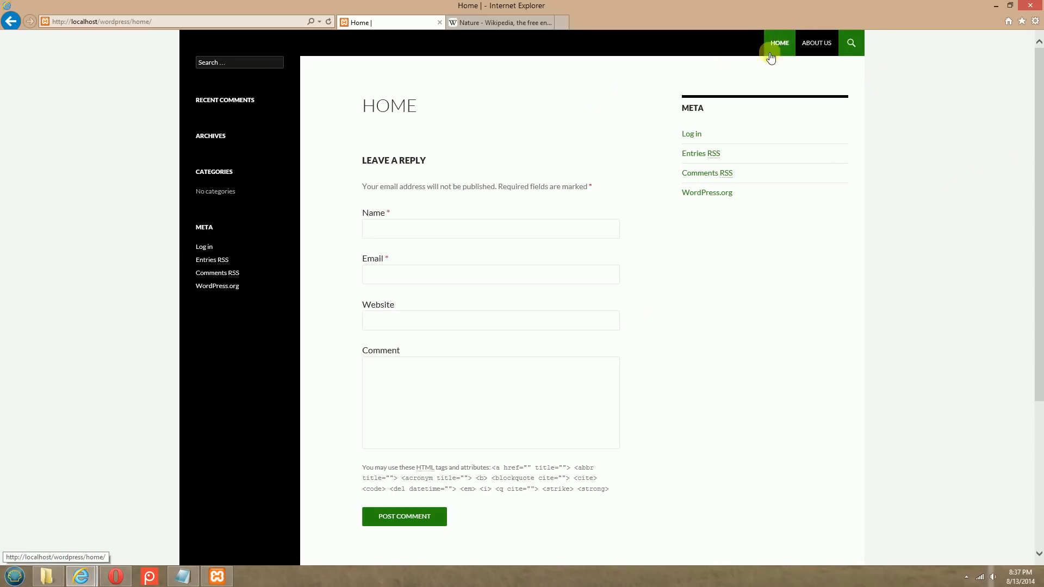
{"action": "left_click", "coordinate": [328, 21]}
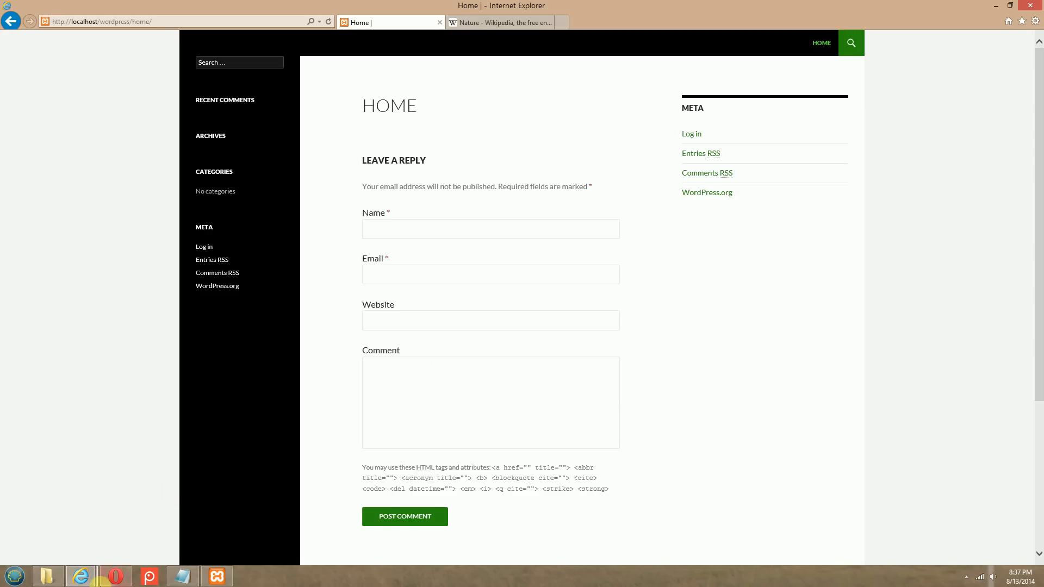
Switch back to the WordPress admin in Opera and start another new page titled About
{"action": "left_click", "coordinate": [115, 576]}
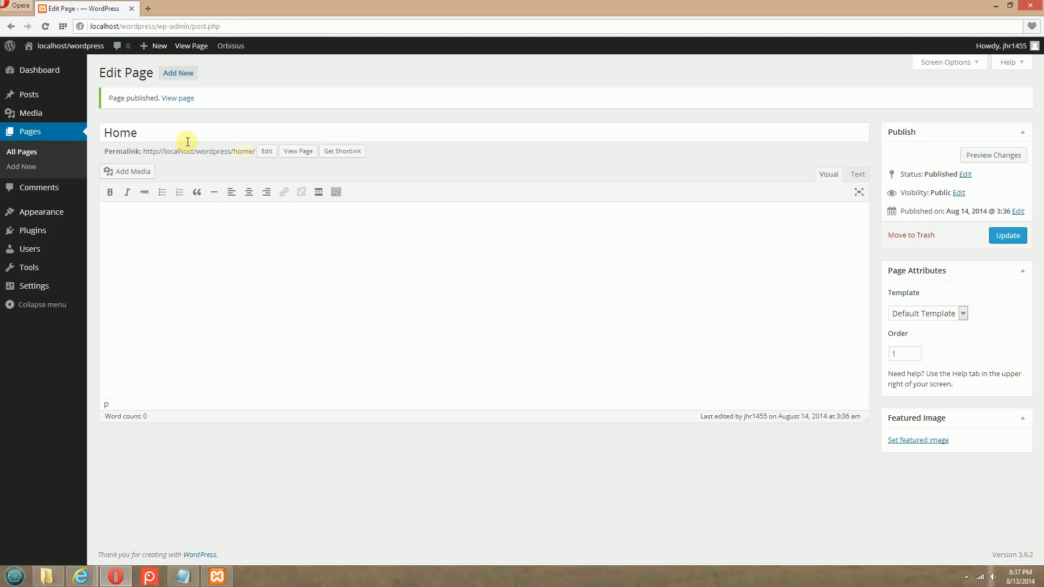
{"action": "left_click", "coordinate": [178, 73]}
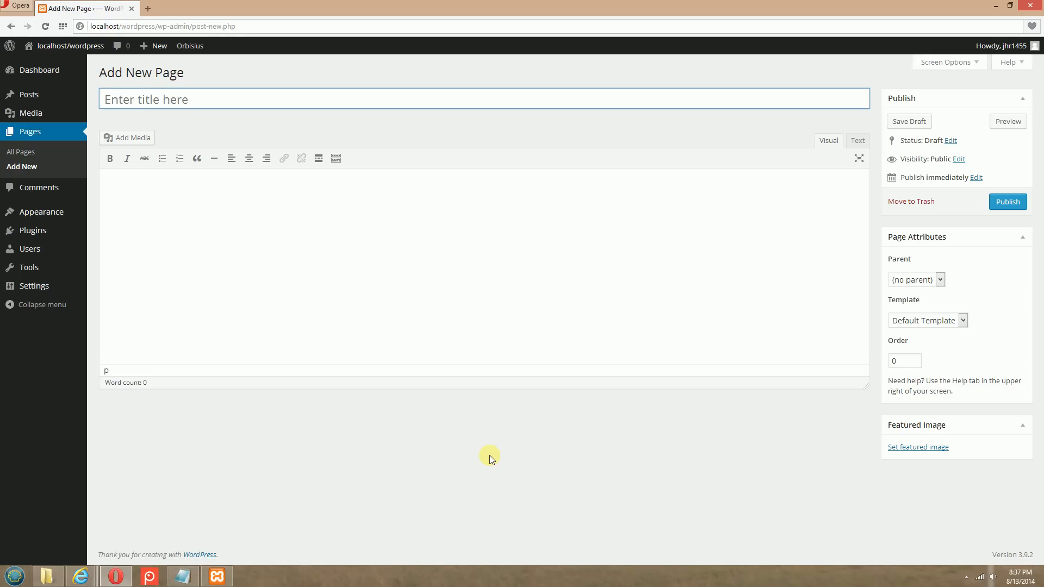
{"action": "type", "text": "About"}
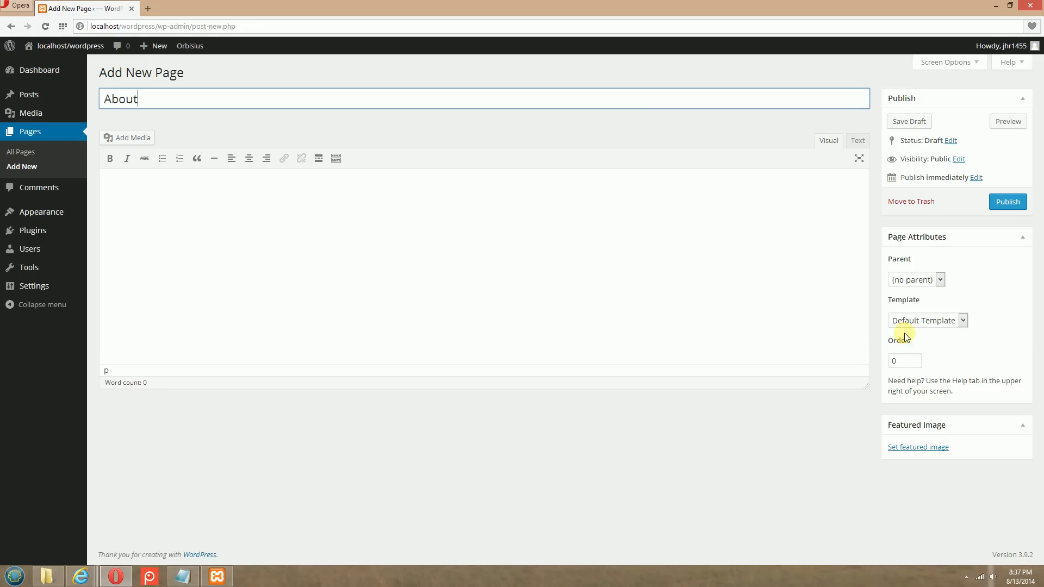
Set the About page's order to 2 and publish it
{"action": "left_click", "coordinate": [904, 360]}
{"action": "key", "text": "BackSpace"}
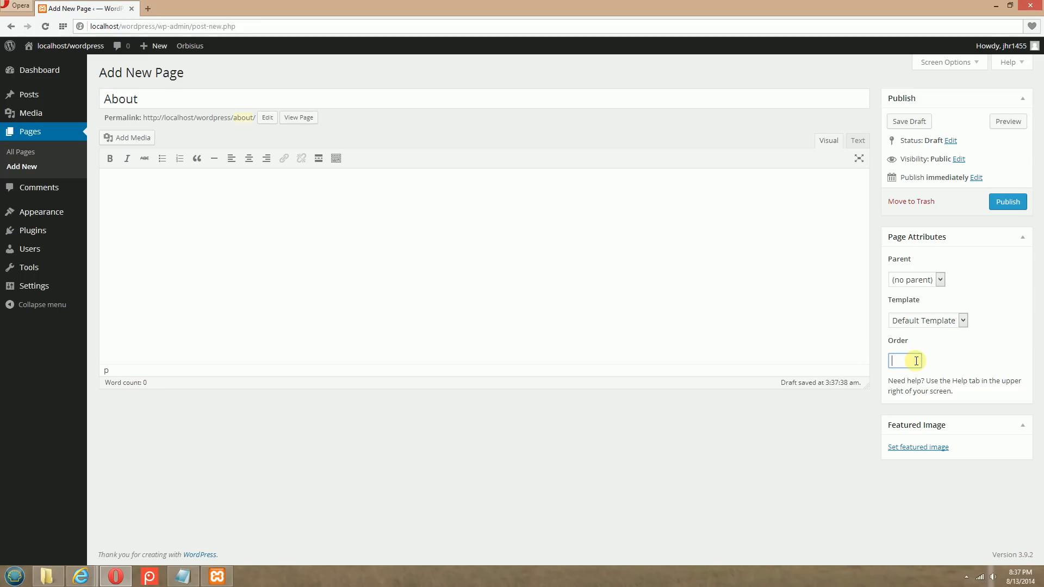
{"action": "type", "text": "2"}
{"action": "left_click", "coordinate": [1008, 207]}
{"action": "left_click", "coordinate": [1010, 205]}
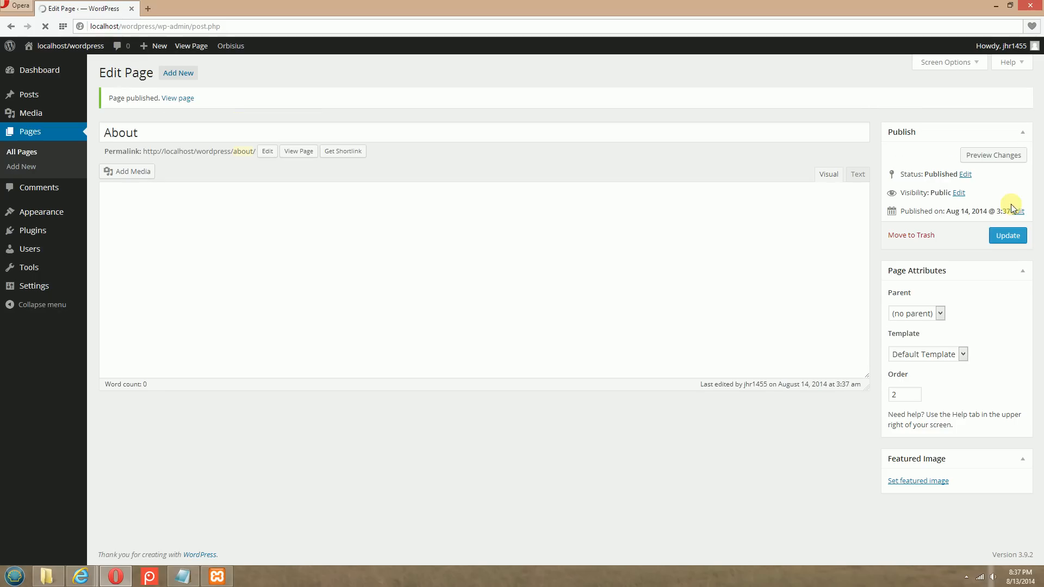
Switch to the site in Internet Explorer, reload it, and check the navigation links by opening About and returning to Home
{"action": "mouse_move", "coordinate": [82, 578]}
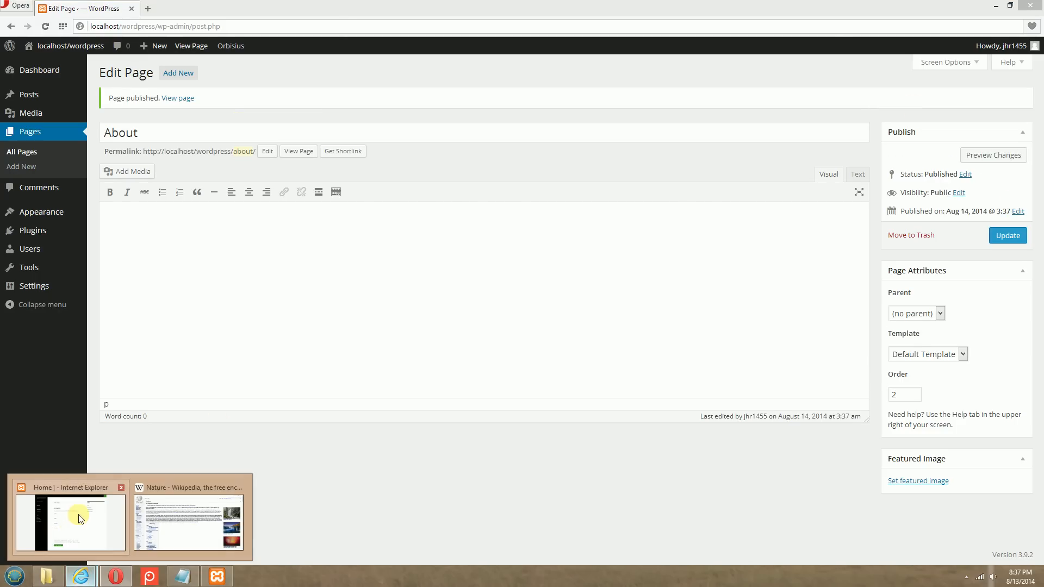
{"action": "left_click", "coordinate": [78, 514]}
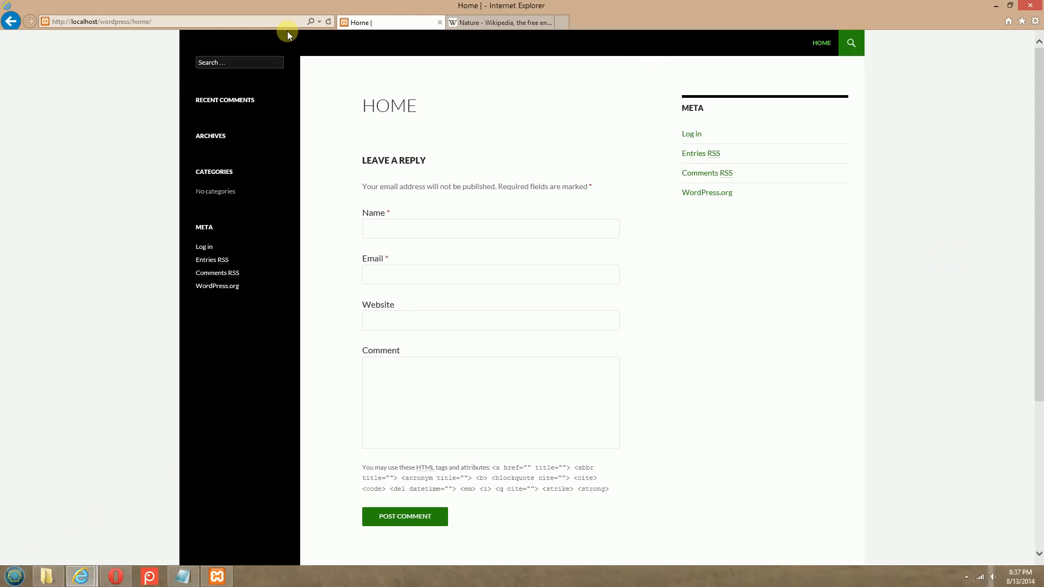
{"action": "left_click", "coordinate": [328, 21]}
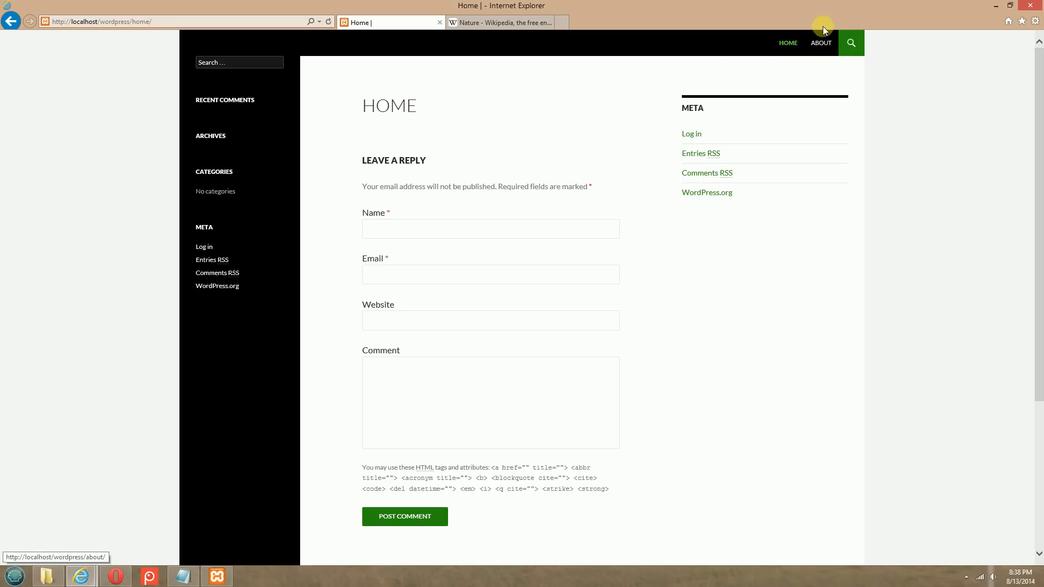
{"action": "left_click", "coordinate": [820, 43]}
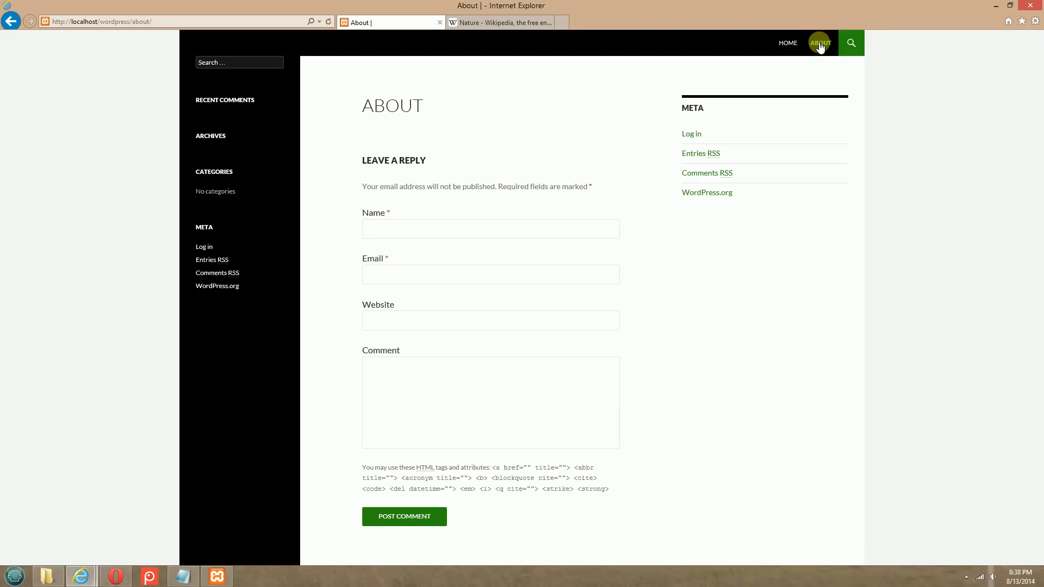
{"action": "left_click", "coordinate": [789, 43]}
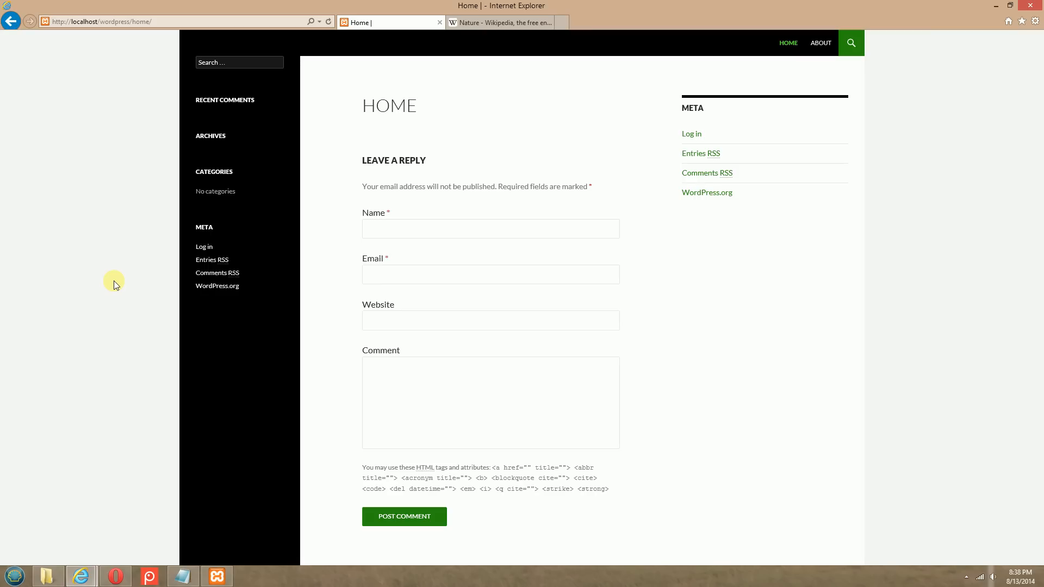
Return to the WordPress dashboard in Opera and review the Notepad outline of pages, content and preparation tasks through Static Page
{"action": "left_click", "coordinate": [116, 577]}
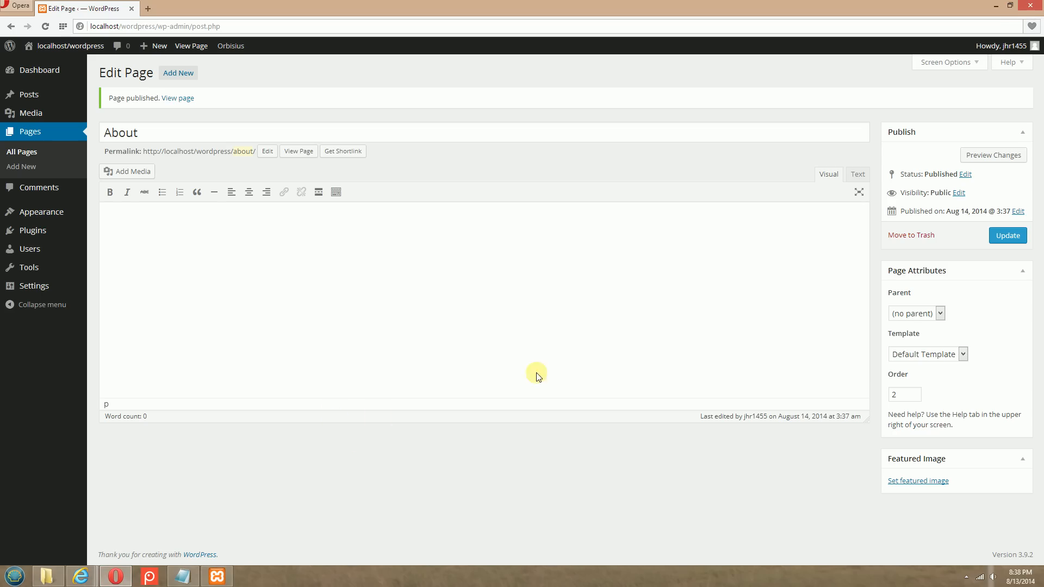
{"action": "left_click", "coordinate": [41, 70]}
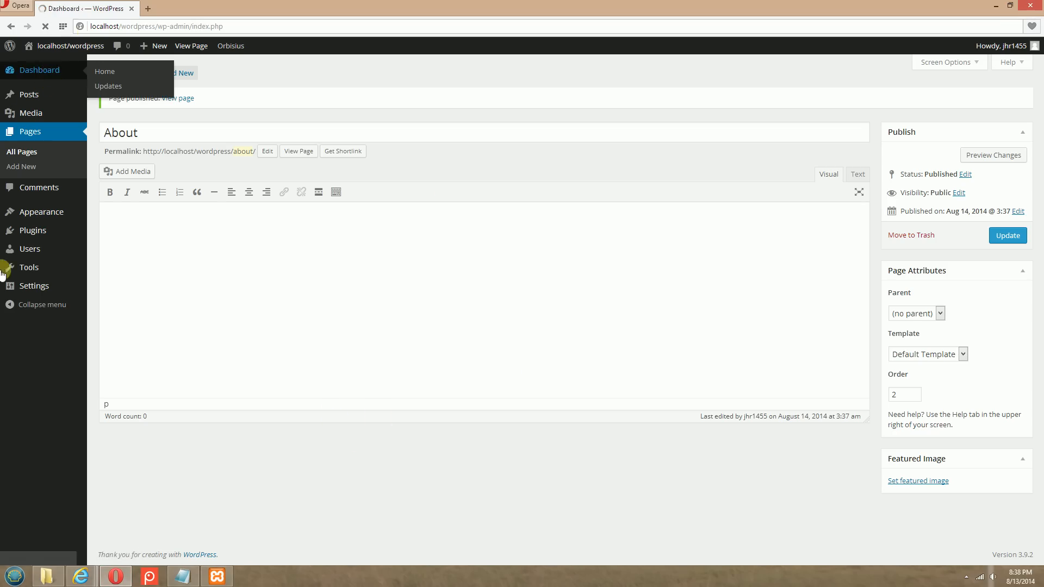
{"action": "left_click", "coordinate": [183, 576]}
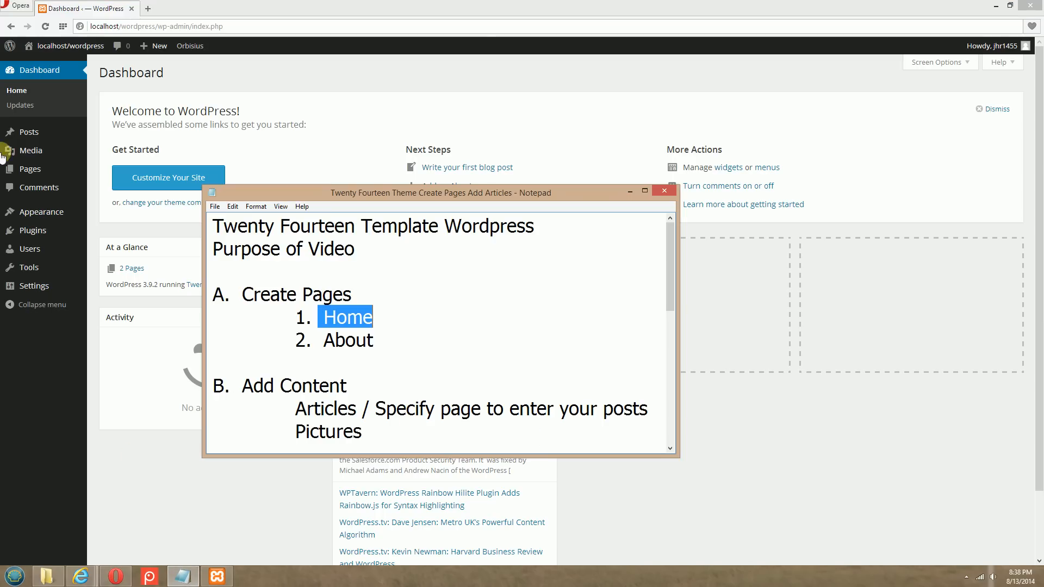
{"action": "left_click", "coordinate": [423, 299]}
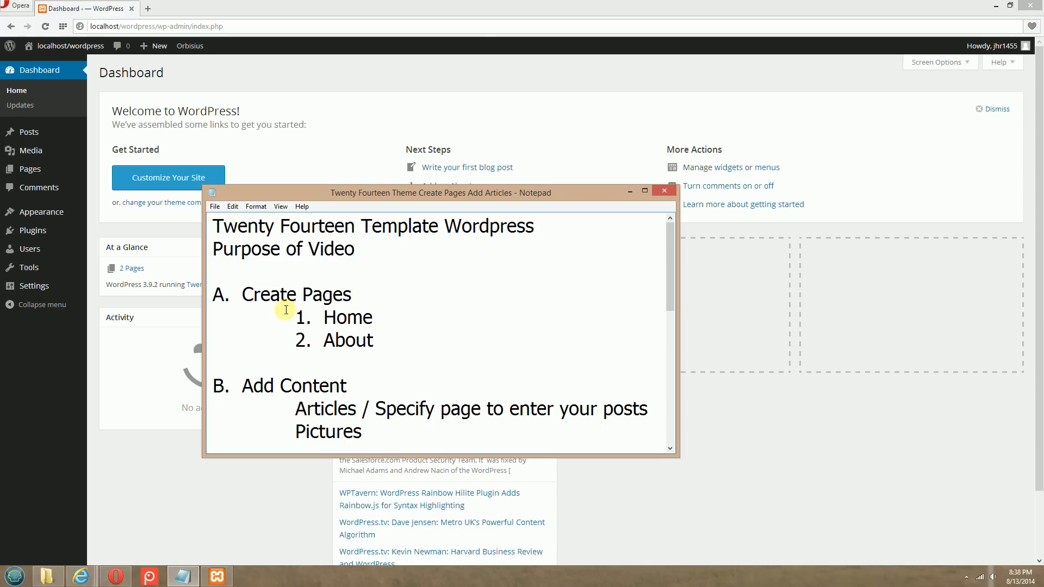
{"action": "left_click_drag", "start_coordinate": [306, 316], "coordinate": [389, 319]}
{"action": "left_click_drag", "start_coordinate": [315, 338], "coordinate": [395, 341]}
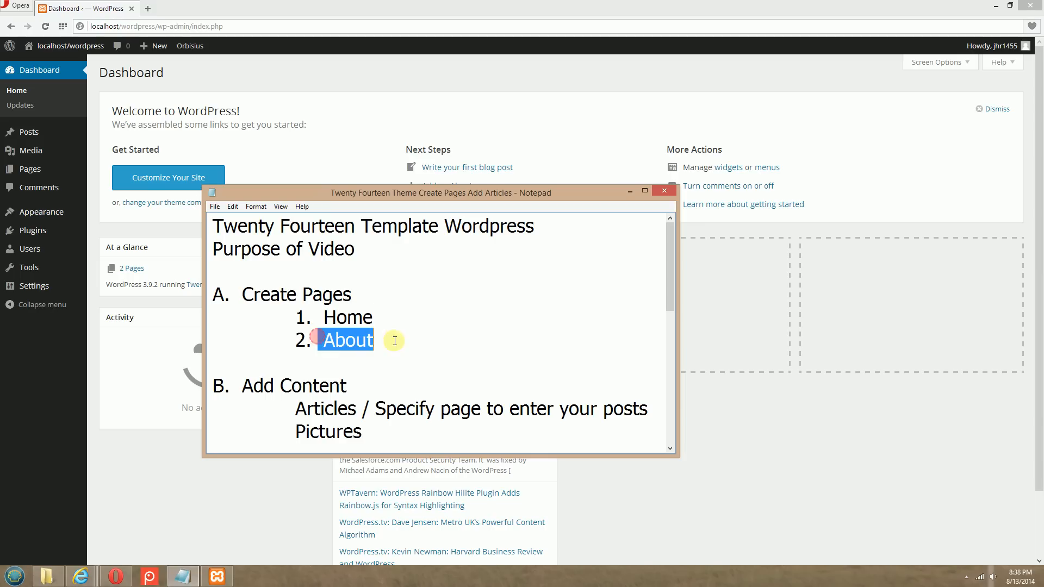
{"action": "left_click", "coordinate": [427, 340]}
{"action": "scroll", "coordinate": [578, 307], "scroll_direction": "down", "scroll_amount": 2}
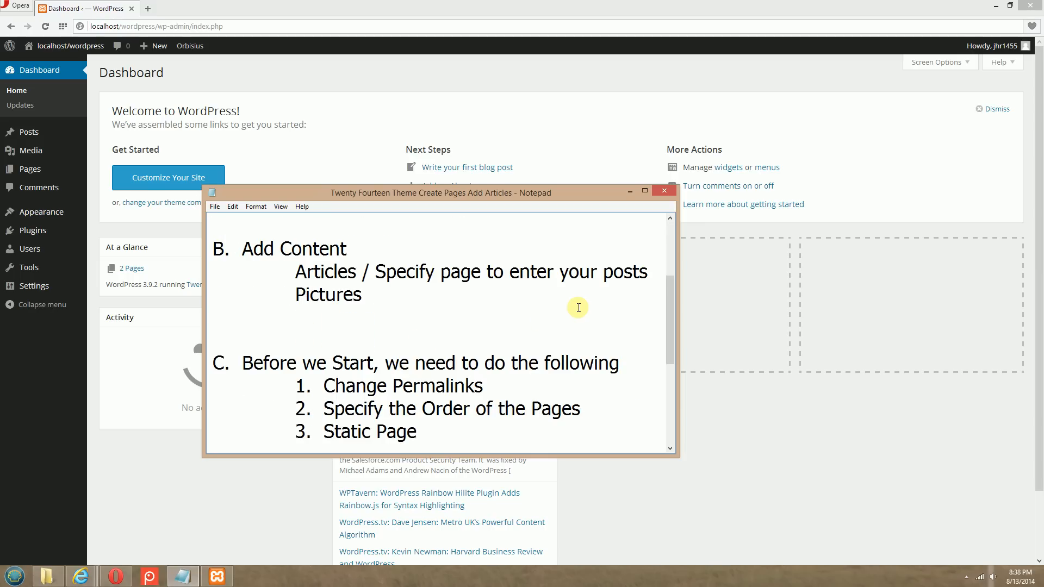
{"action": "scroll", "coordinate": [579, 308], "scroll_direction": "down", "scroll_amount": 1}
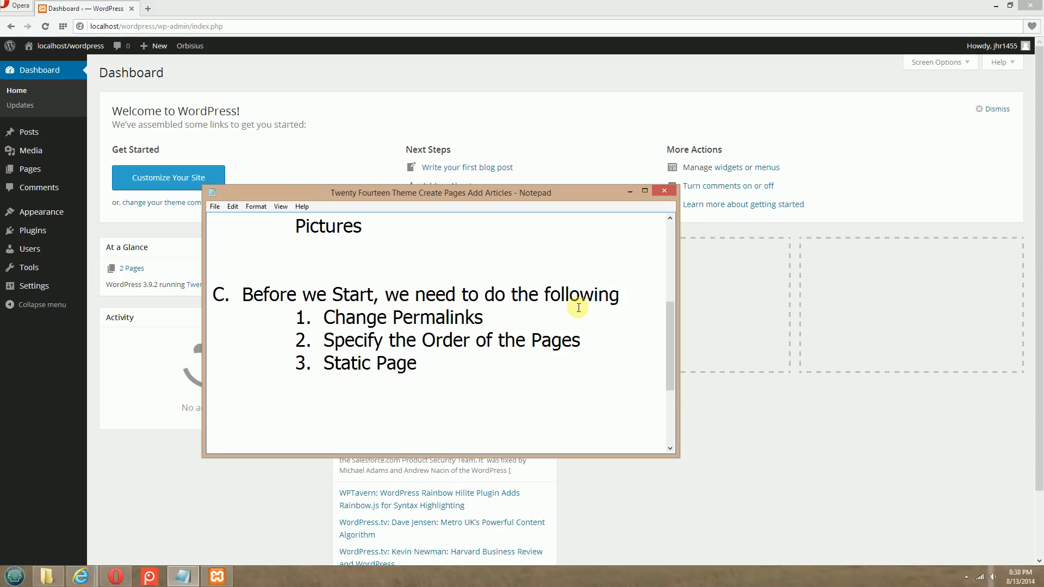
{"action": "left_click_drag", "start_coordinate": [323, 339], "coordinate": [599, 339]}
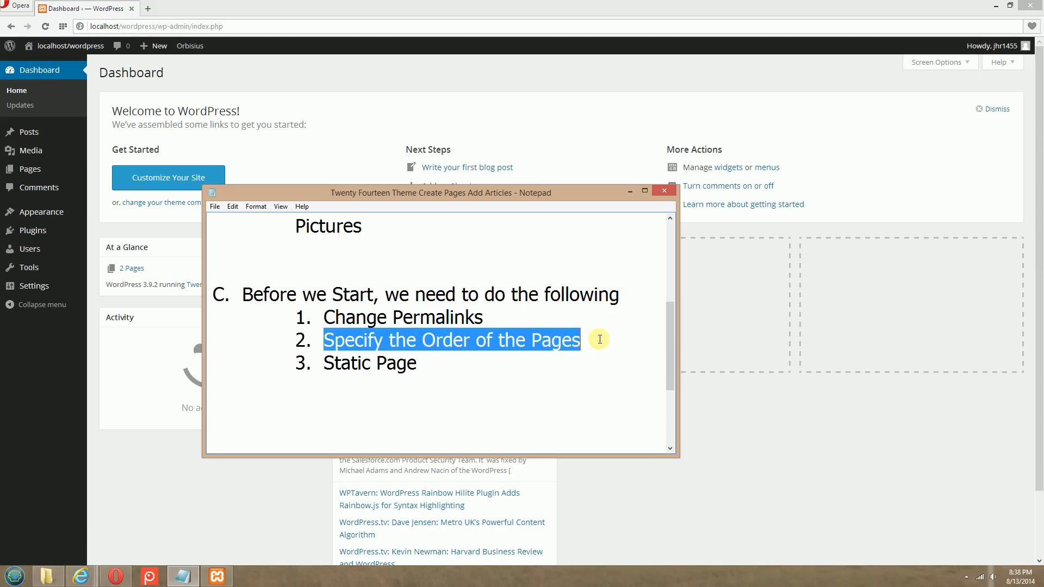
{"action": "left_click_drag", "start_coordinate": [323, 317], "coordinate": [486, 316]}
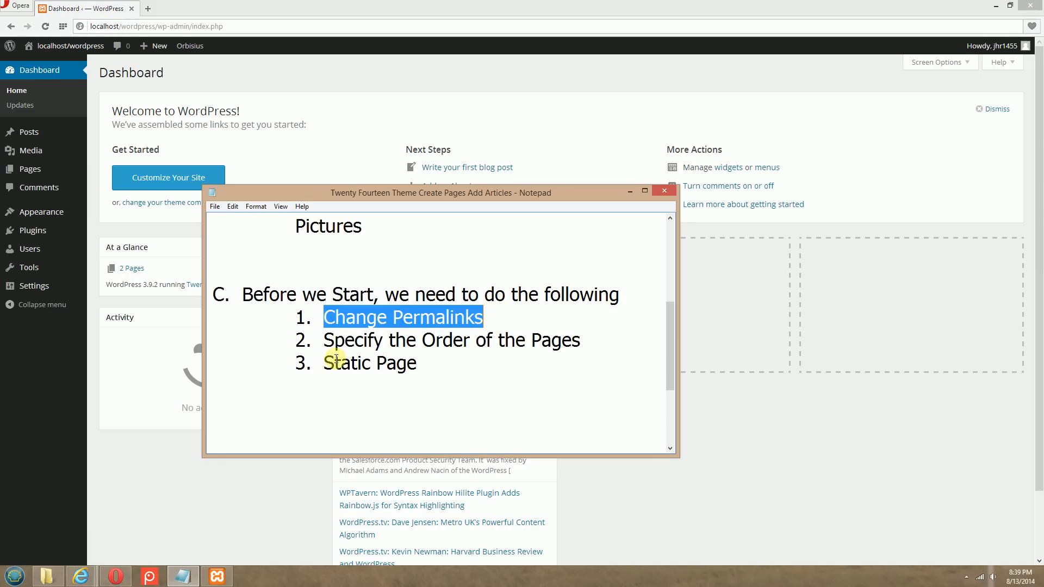
{"action": "left_click_drag", "start_coordinate": [324, 362], "coordinate": [450, 362]}
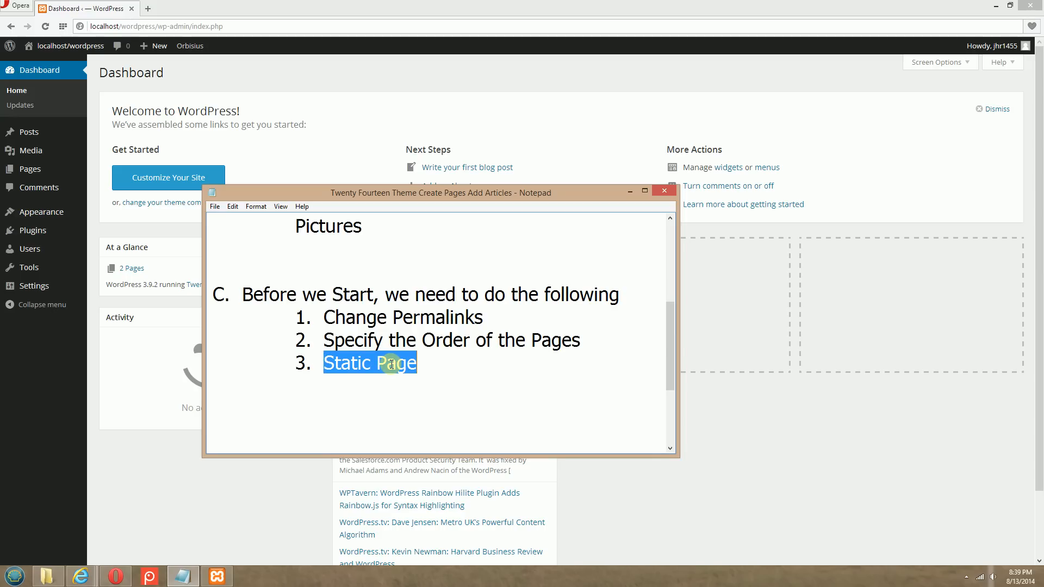
{"action": "left_click", "coordinate": [35, 432]}
Open the Reading settings and set the front page to display a static page
{"action": "mouse_move", "coordinate": [44, 292]}
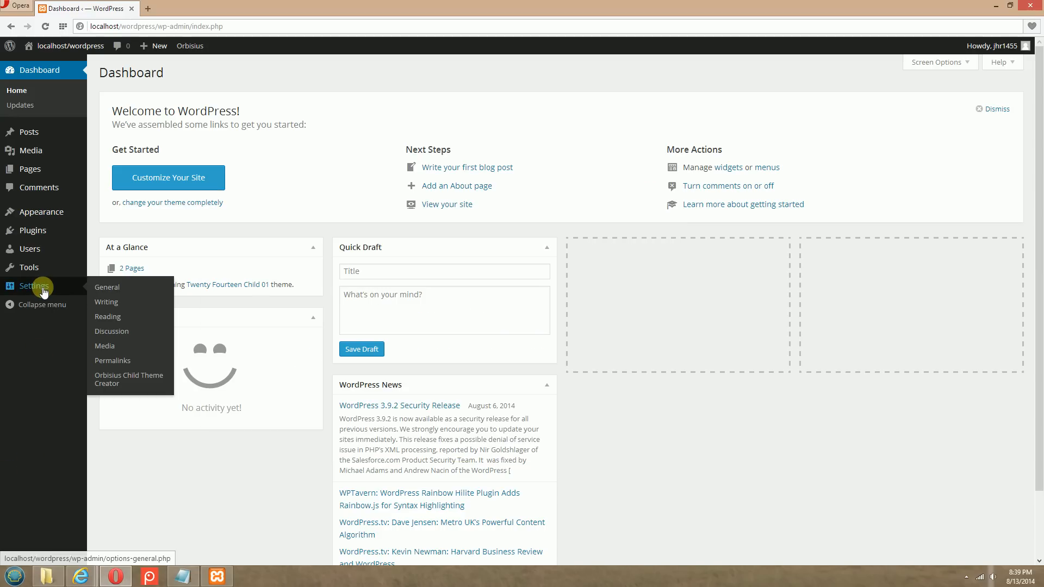
{"action": "left_click", "coordinate": [112, 318]}
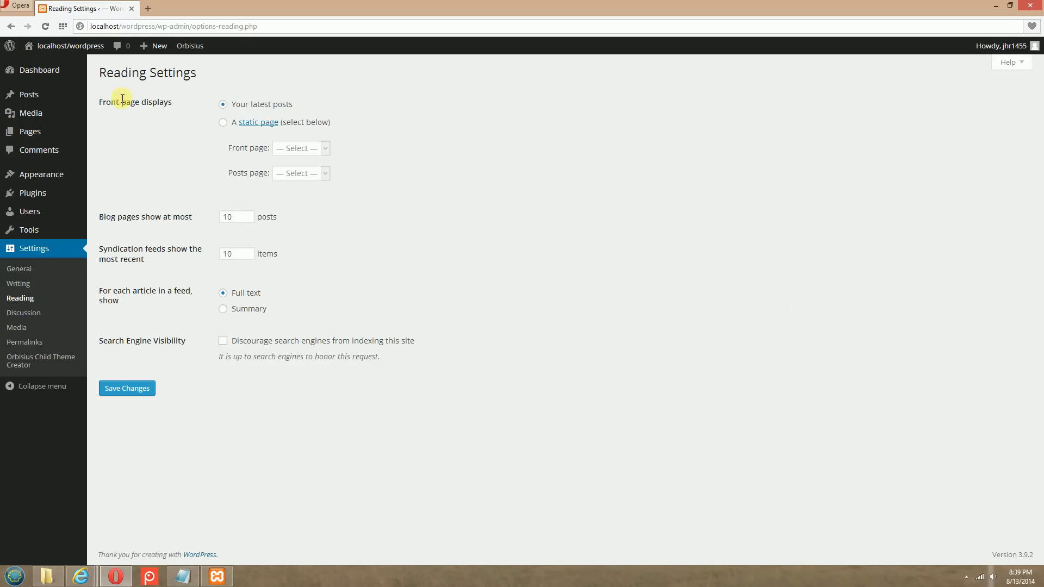
{"action": "left_click", "coordinate": [223, 122]}
{"action": "left_click", "coordinate": [298, 148]}
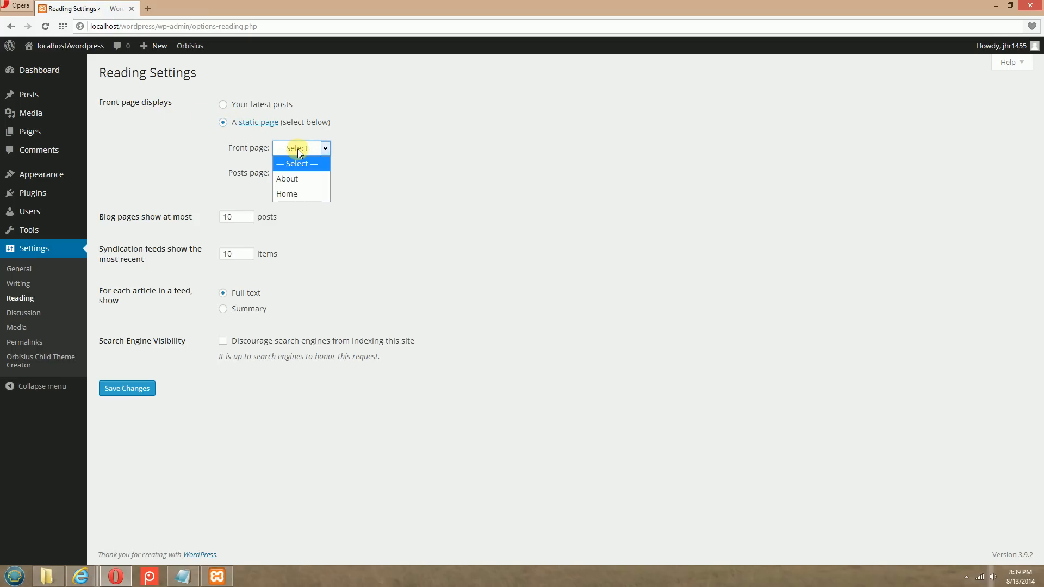
{"action": "left_click", "coordinate": [293, 196]}
{"action": "left_click", "coordinate": [313, 172]}
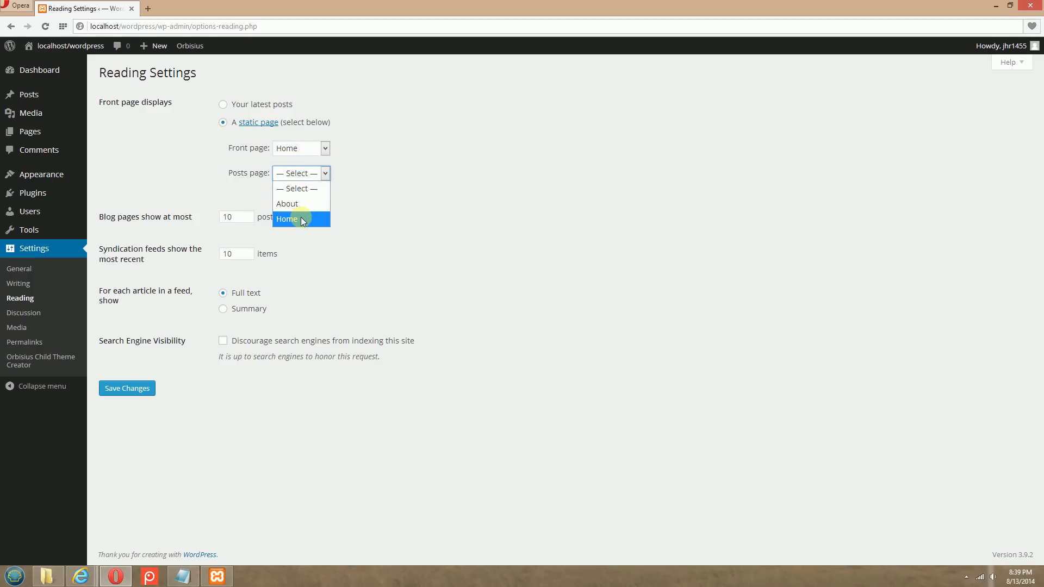
{"action": "left_click", "coordinate": [419, 159]}
{"action": "left_click", "coordinate": [325, 149]}
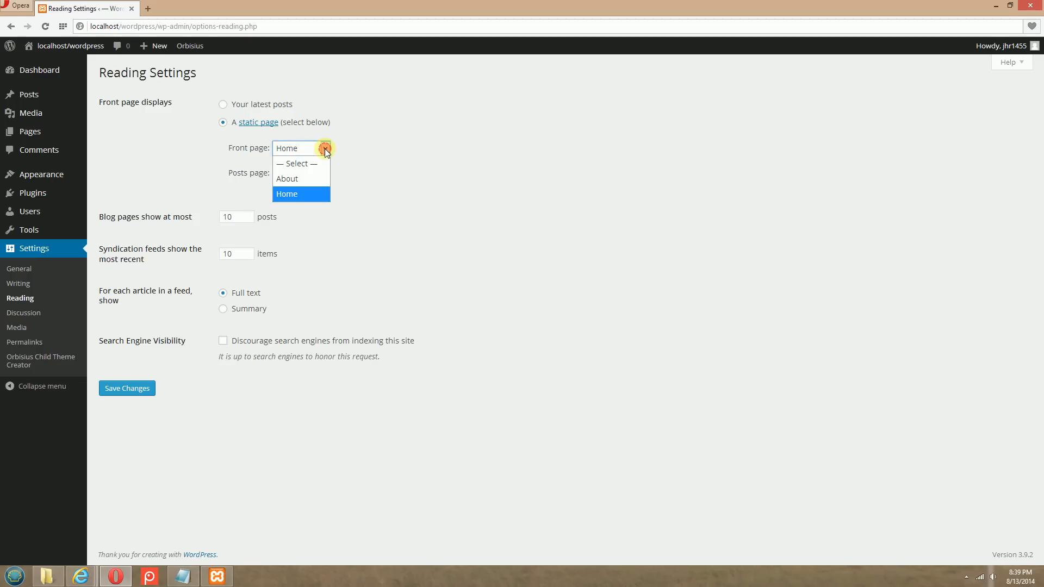
{"action": "left_click", "coordinate": [315, 162]}
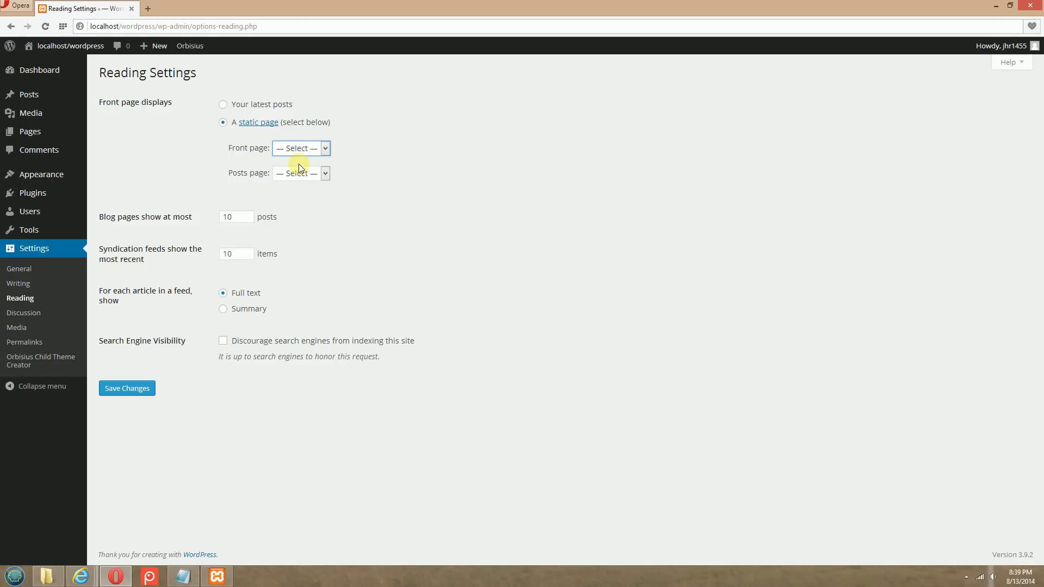
Set Home as the posts page in the Reading settings and save the changes
{"action": "left_click", "coordinate": [306, 174]}
{"action": "left_click", "coordinate": [291, 219]}
{"action": "left_click", "coordinate": [133, 389]}
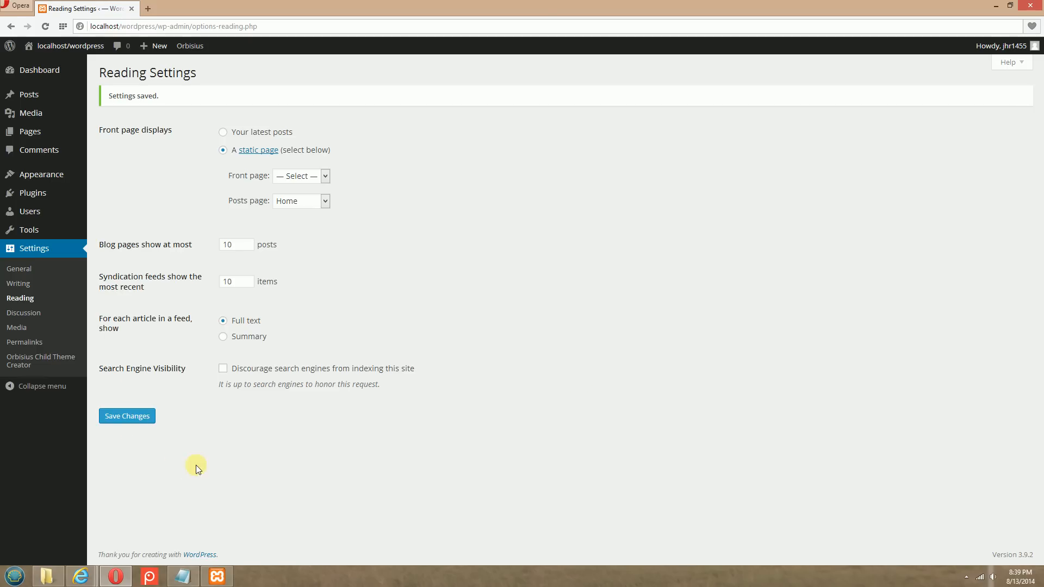
Switch to the site in Internet Explorer, reload the Home page and view the About and Home pages to check the new reading settings
{"action": "mouse_move", "coordinate": [80, 576]}
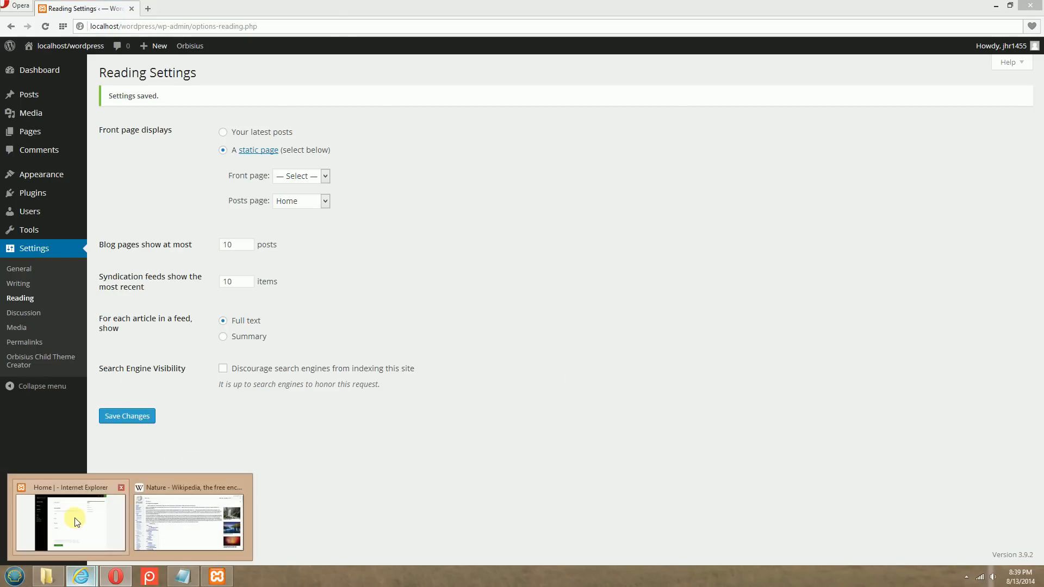
{"action": "left_click", "coordinate": [70, 517]}
{"action": "left_click", "coordinate": [328, 23]}
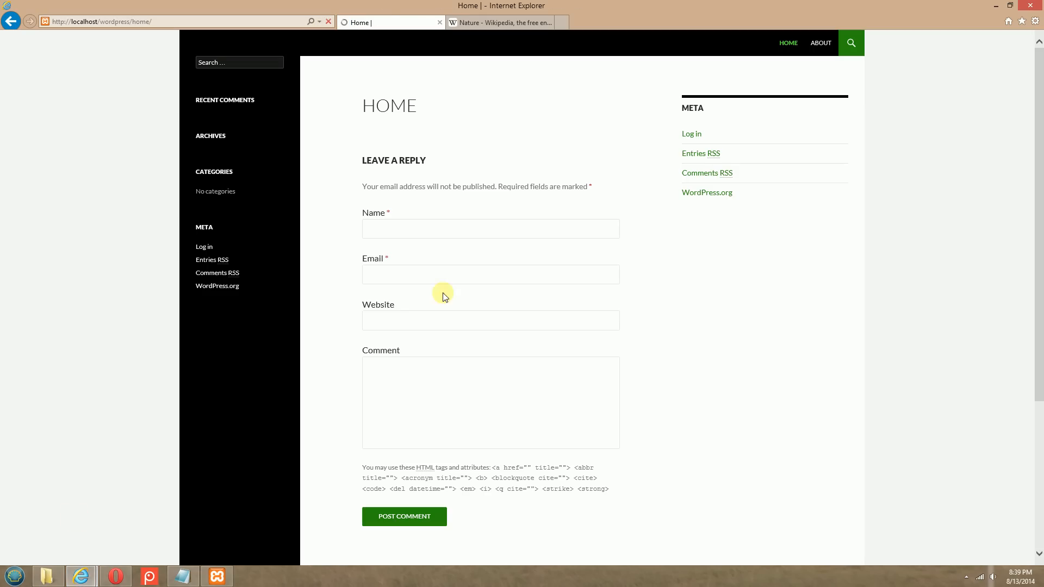
{"action": "left_click", "coordinate": [934, 193]}
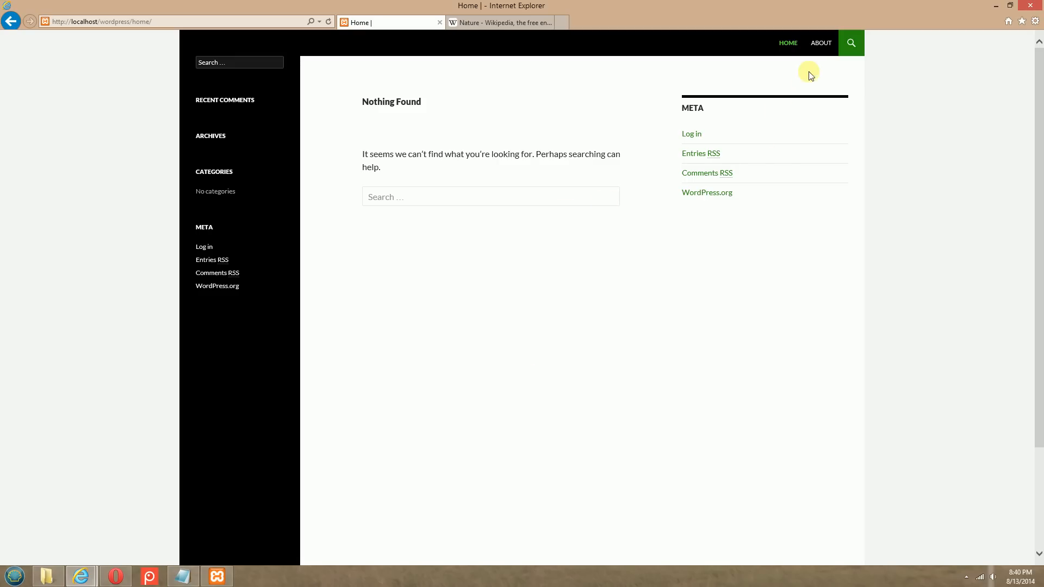
{"action": "left_click", "coordinate": [820, 43]}
{"action": "left_click", "coordinate": [787, 43]}
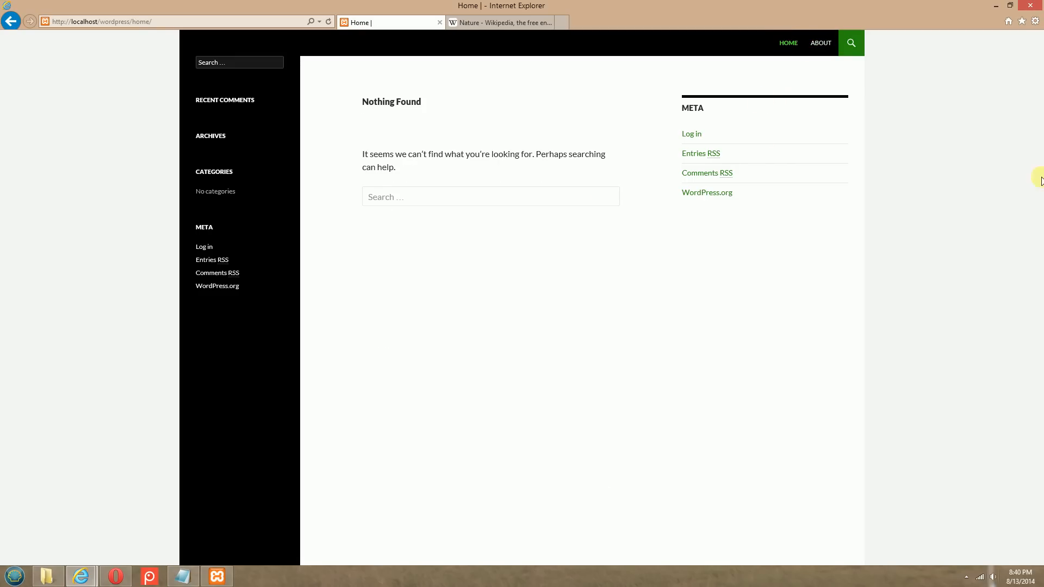
Switch back to the WordPress admin in Opera and open the dashboard home
{"action": "left_click", "coordinate": [117, 584]}
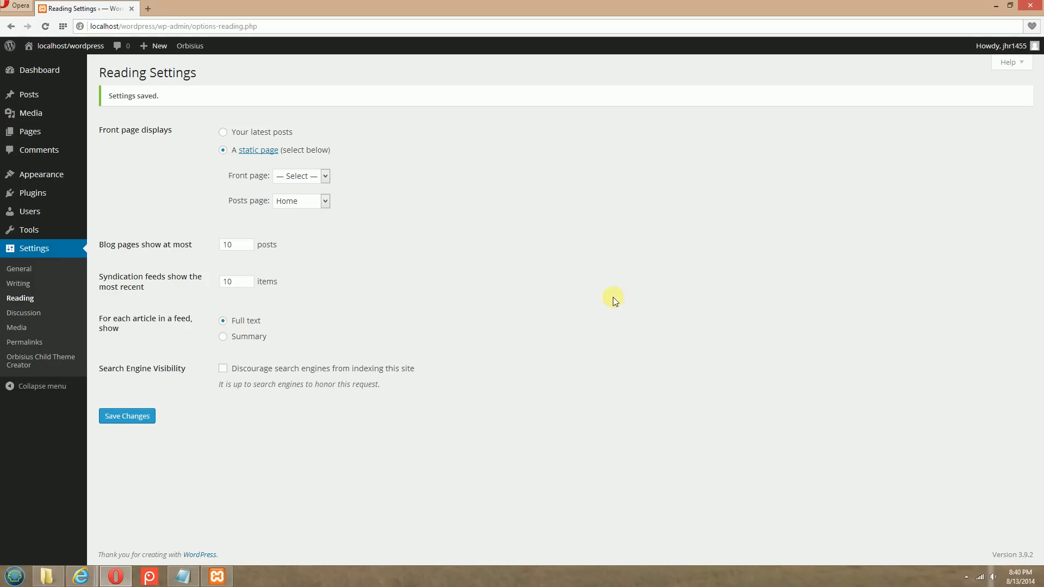
{"action": "mouse_move", "coordinate": [39, 67]}
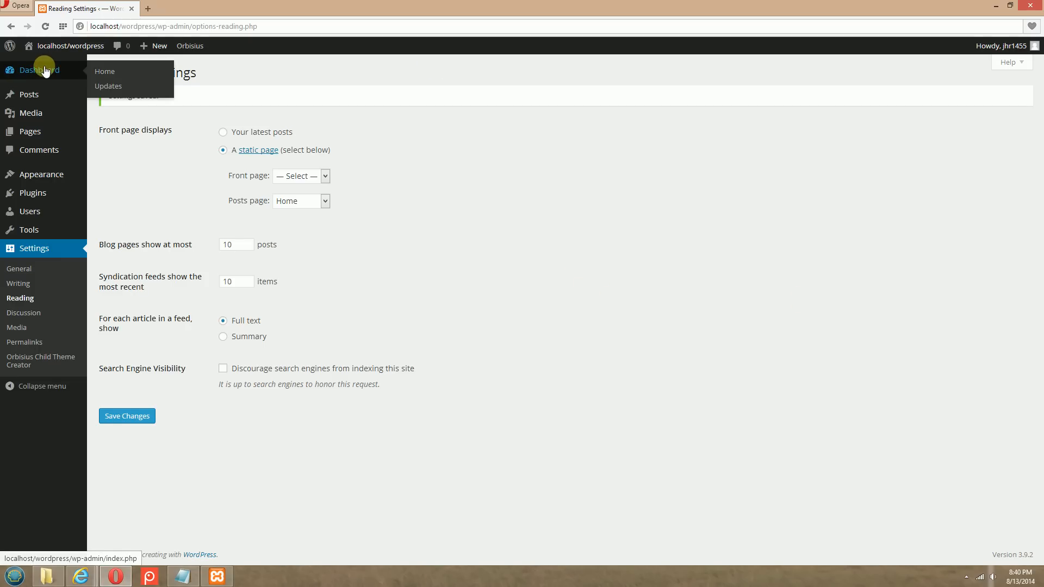
{"action": "left_click", "coordinate": [95, 69]}
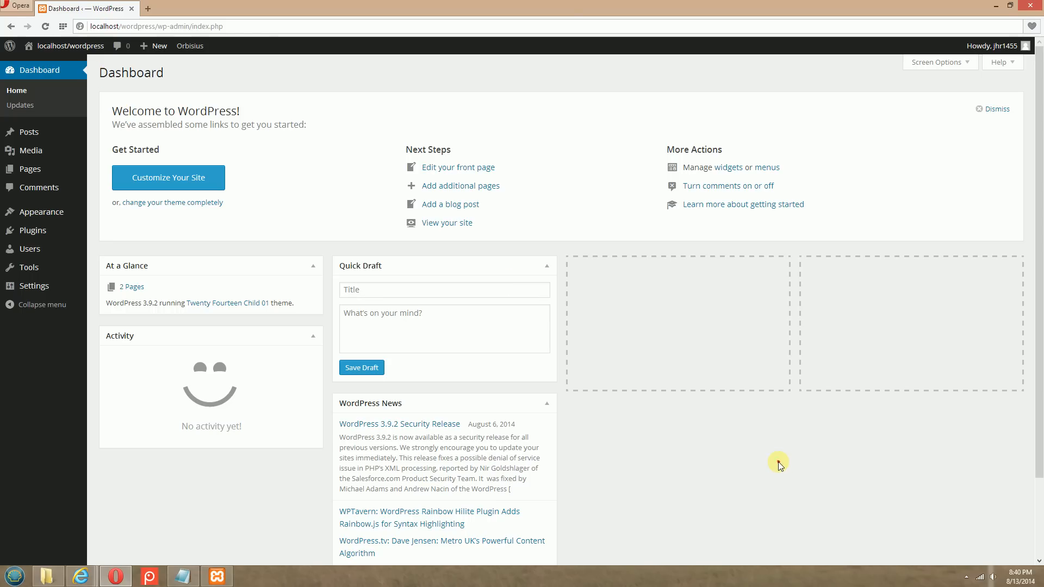
Switch to the Wikipedia Nature article in Internet Explorer and copy its three introductory paragraphs
{"action": "left_click", "coordinate": [79, 581]}
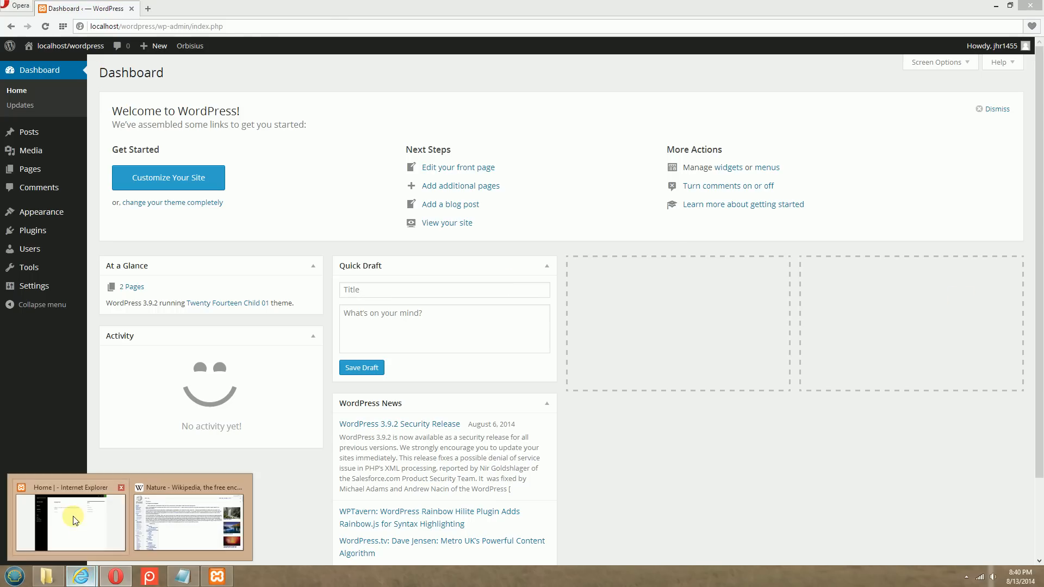
{"action": "left_click", "coordinate": [73, 517]}
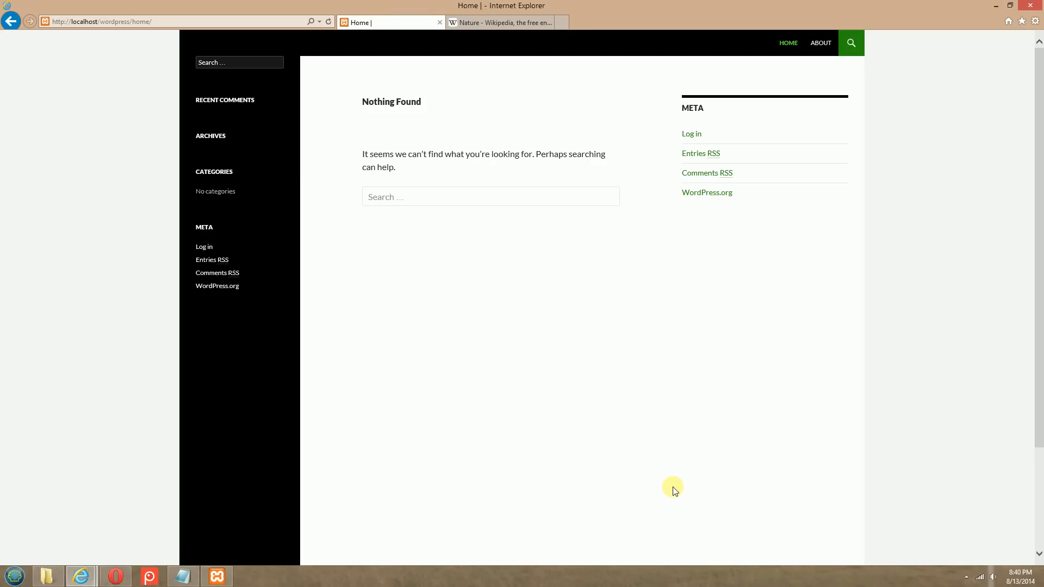
{"action": "left_click", "coordinate": [509, 23]}
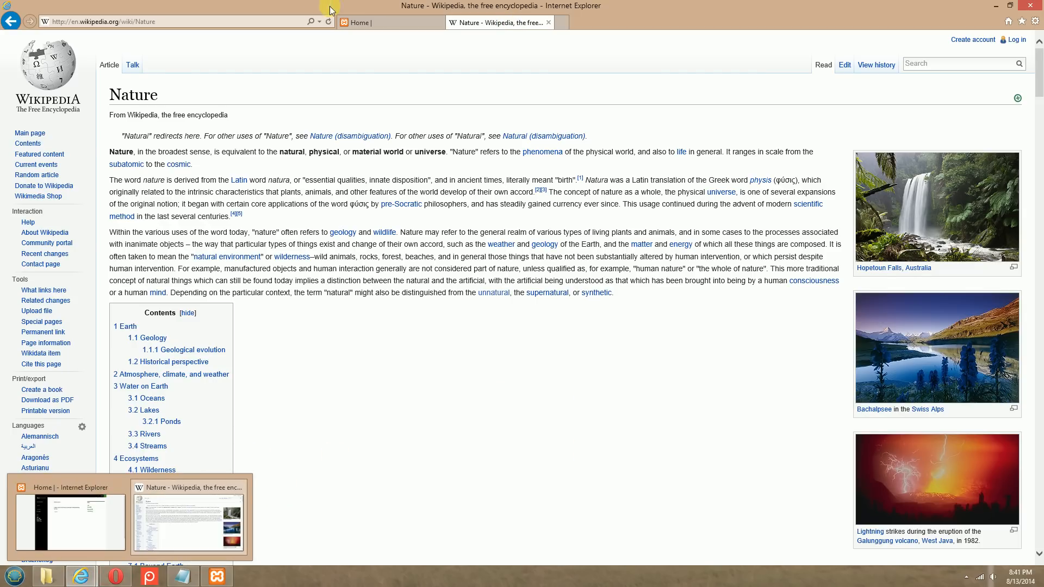
{"action": "left_click", "coordinate": [353, 20]}
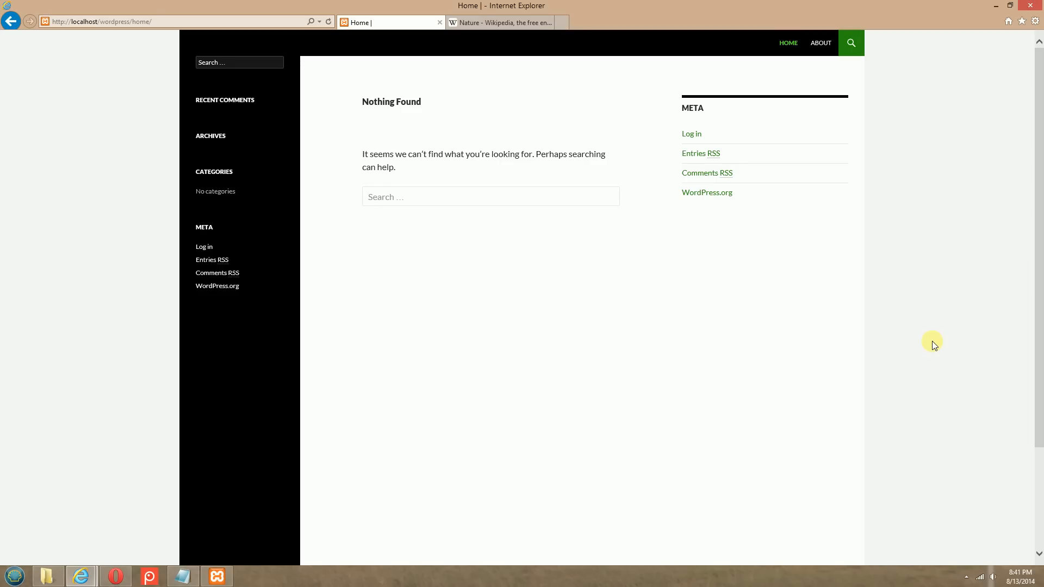
{"action": "left_click", "coordinate": [499, 23]}
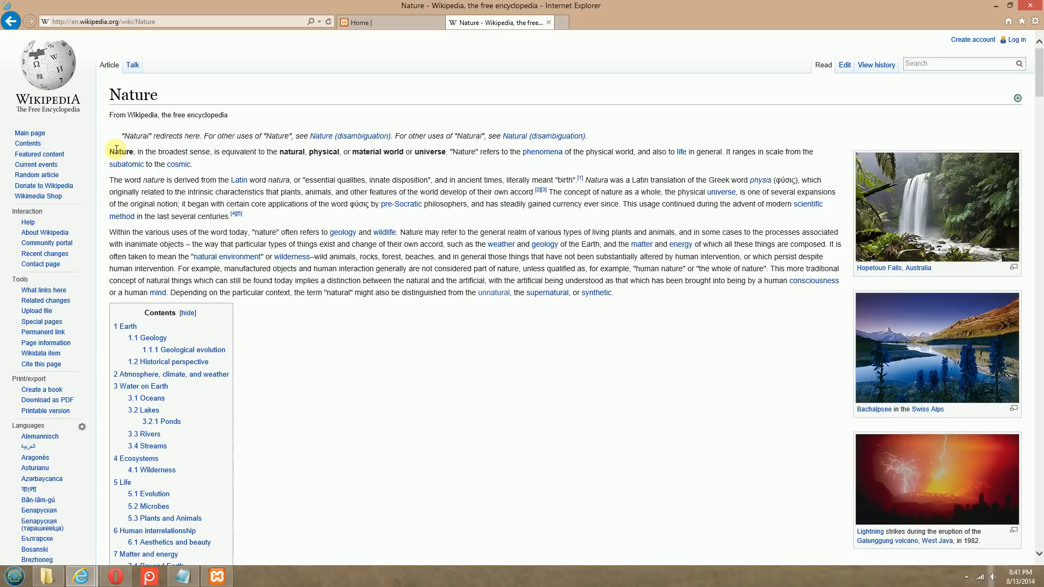
{"action": "left_click_drag", "start_coordinate": [111, 154], "coordinate": [629, 276]}
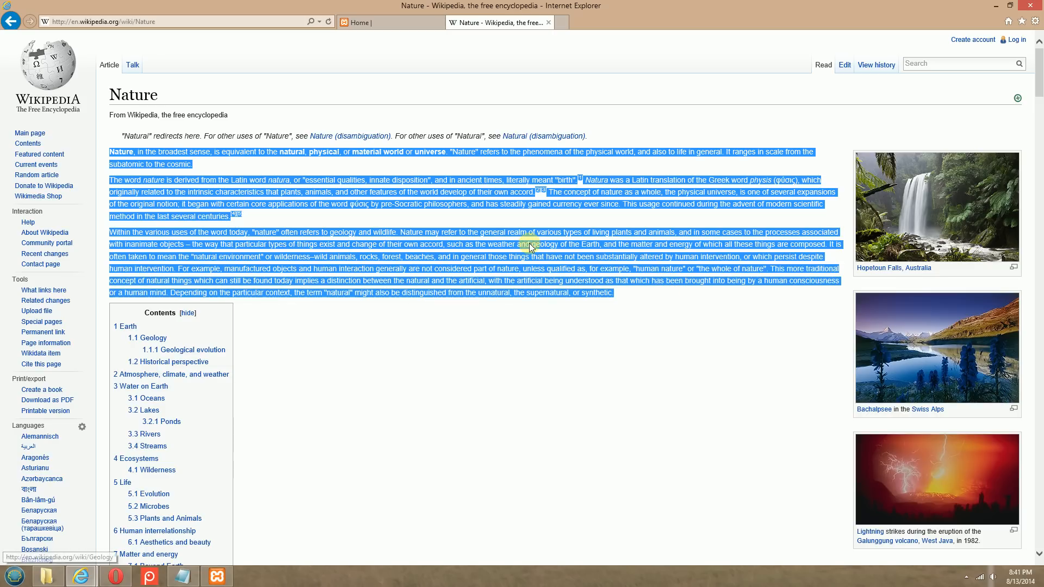
{"action": "right_click", "coordinate": [364, 247]}
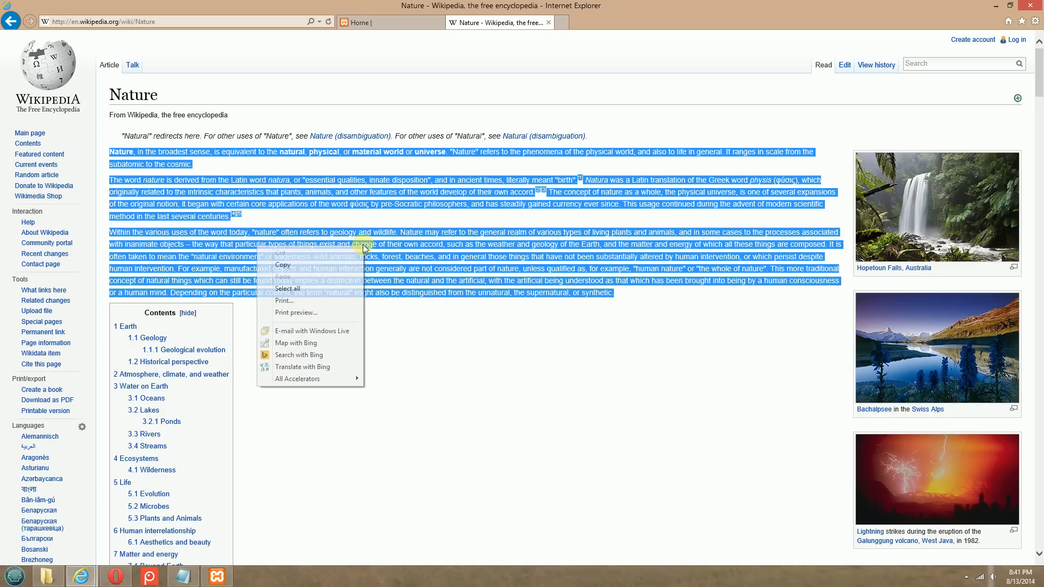
{"action": "left_click", "coordinate": [328, 261]}
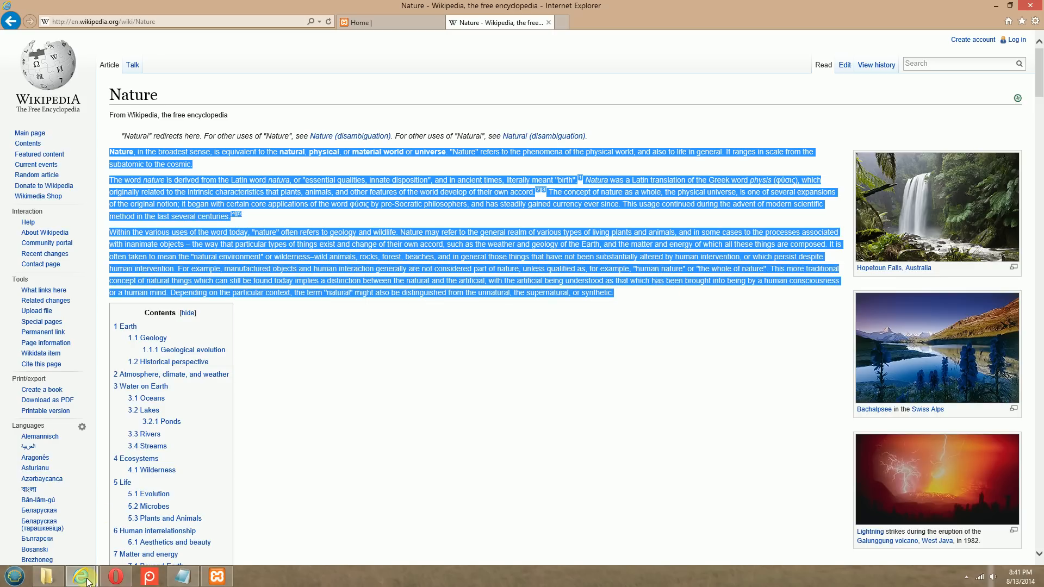
Switch back to the WordPress admin in Opera, start a new post and paste the copied Nature text into its body
{"action": "left_click", "coordinate": [116, 579]}
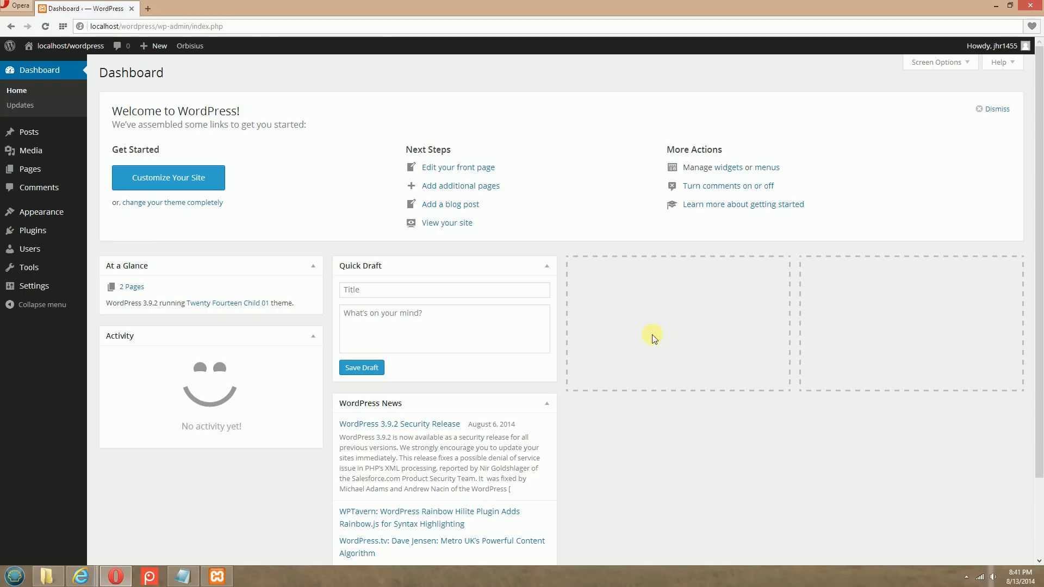
{"action": "mouse_move", "coordinate": [27, 139]}
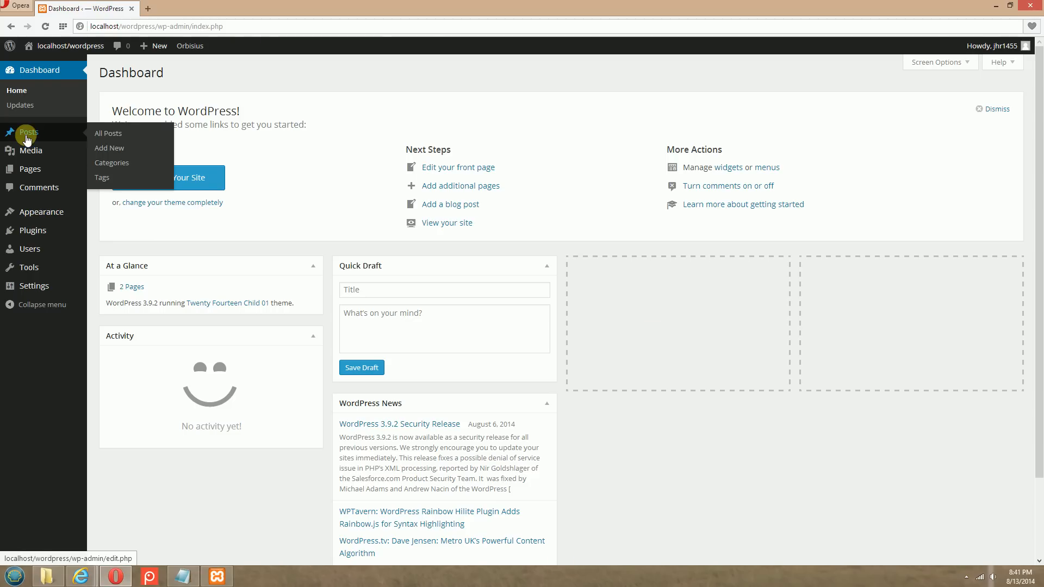
{"action": "left_click", "coordinate": [114, 148]}
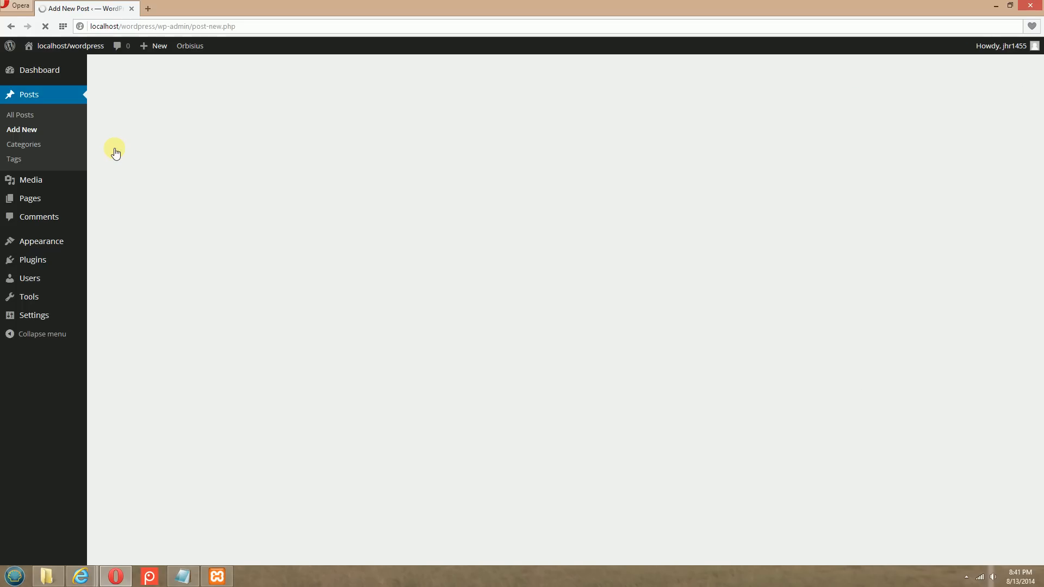
{"action": "left_click", "coordinate": [187, 191]}
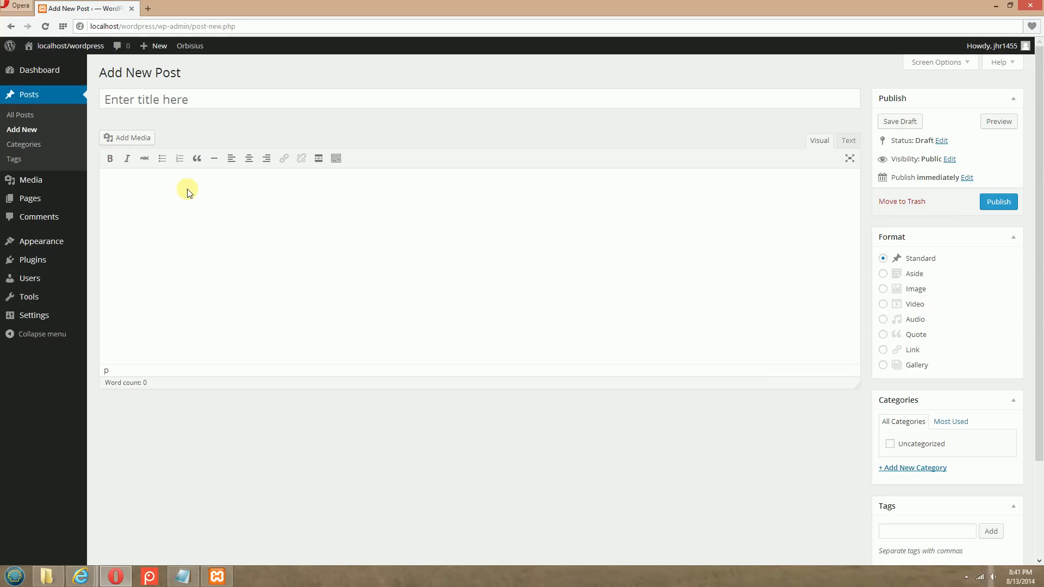
{"action": "right_click", "coordinate": [150, 185]}
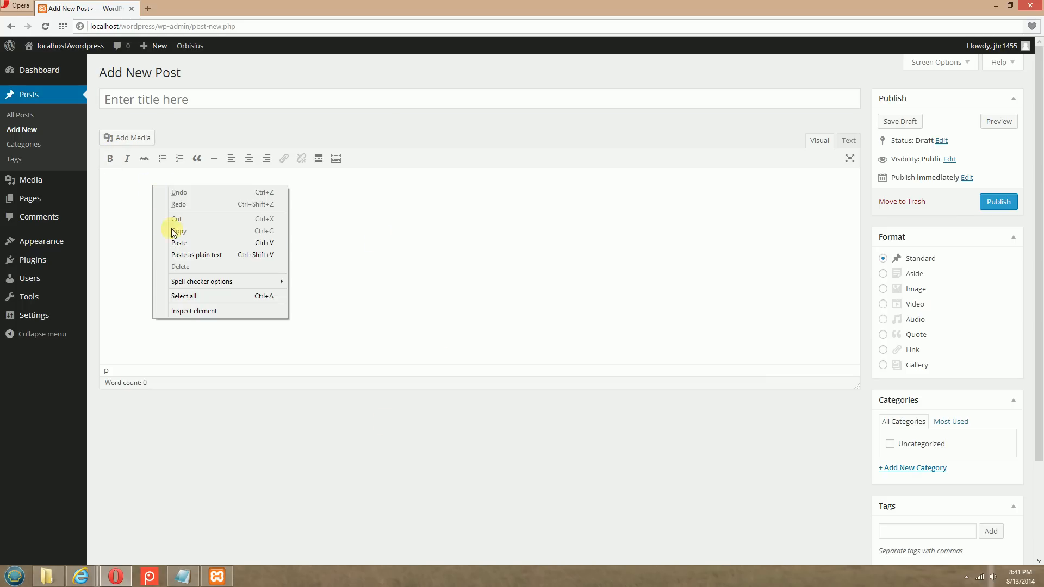
{"action": "left_click", "coordinate": [185, 245]}
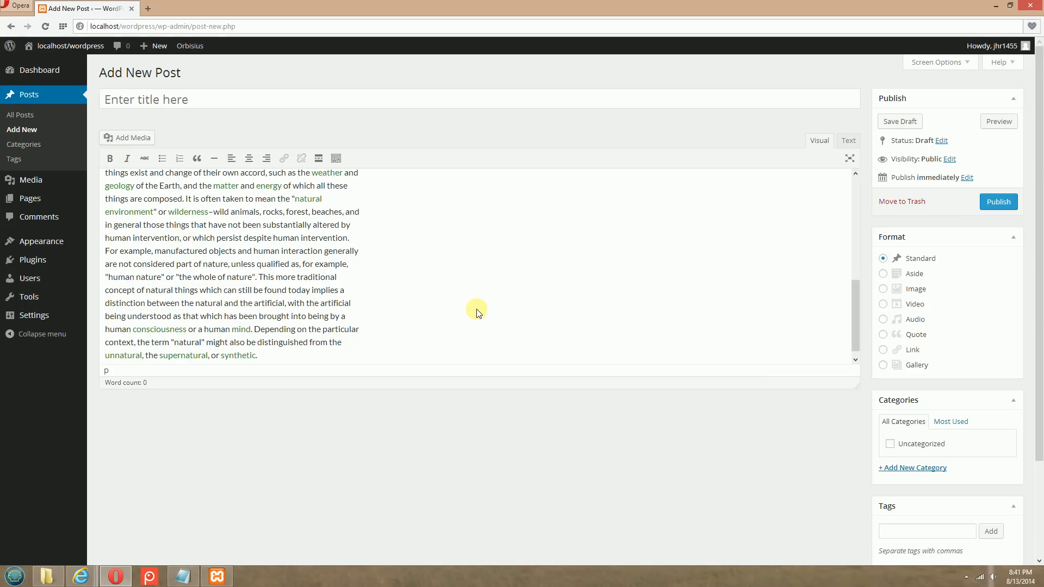
Insert blank lines above the first Nature paragraph and place the cursor in the empty space
{"action": "scroll", "coordinate": [477, 314], "scroll_direction": "up", "scroll_amount": 10}
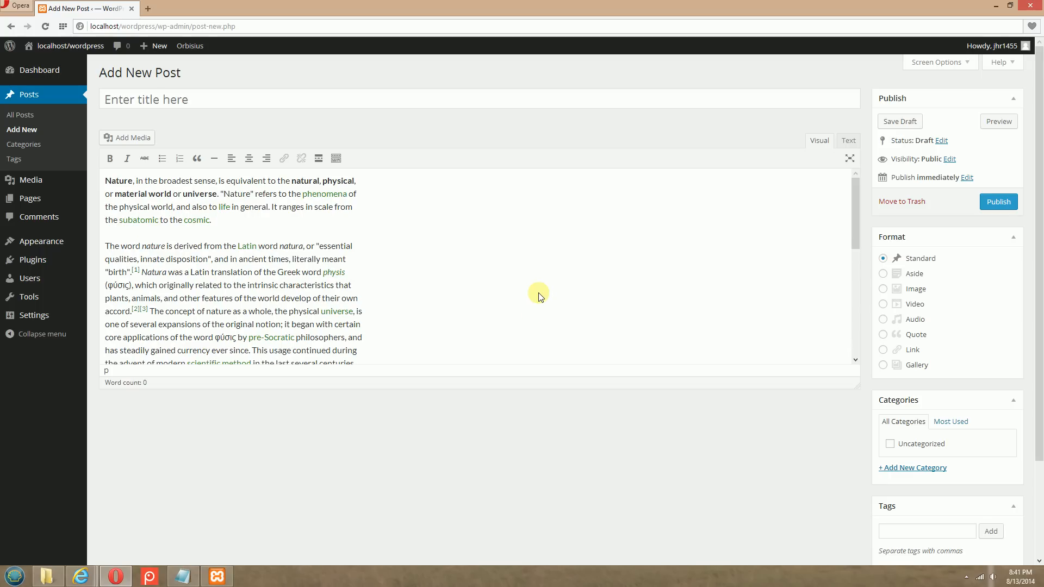
{"action": "left_click", "coordinate": [106, 181]}
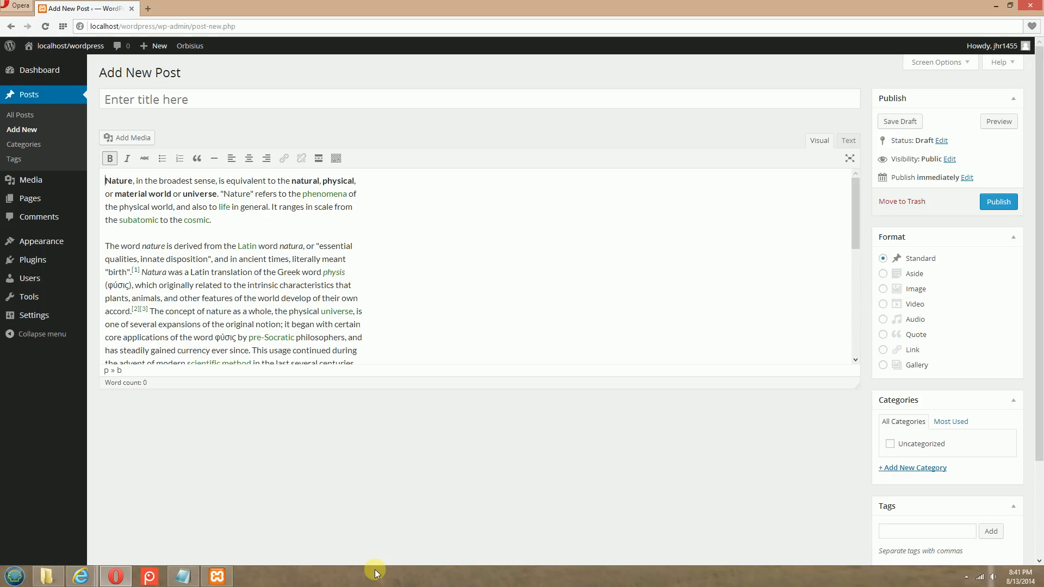
{"action": "key", "text": "Return"}
{"action": "key", "text": "Return"}
{"action": "key", "text": "Up"}
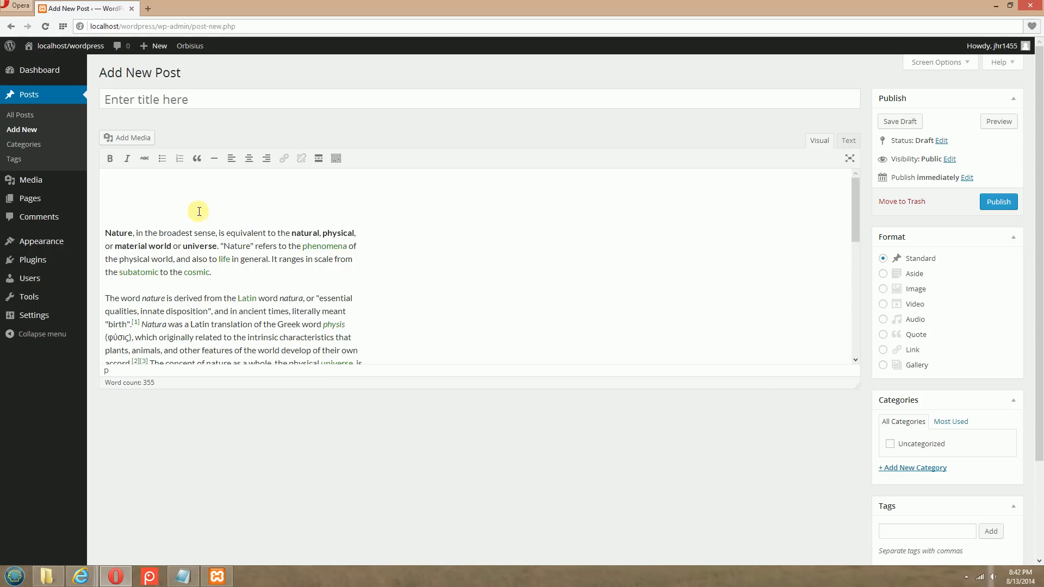
Insert the Sunset image from the media library above the text, keeping its Sunset Picture caption, no alignment and Medium – 300 × 225 size
{"action": "left_click", "coordinate": [136, 139]}
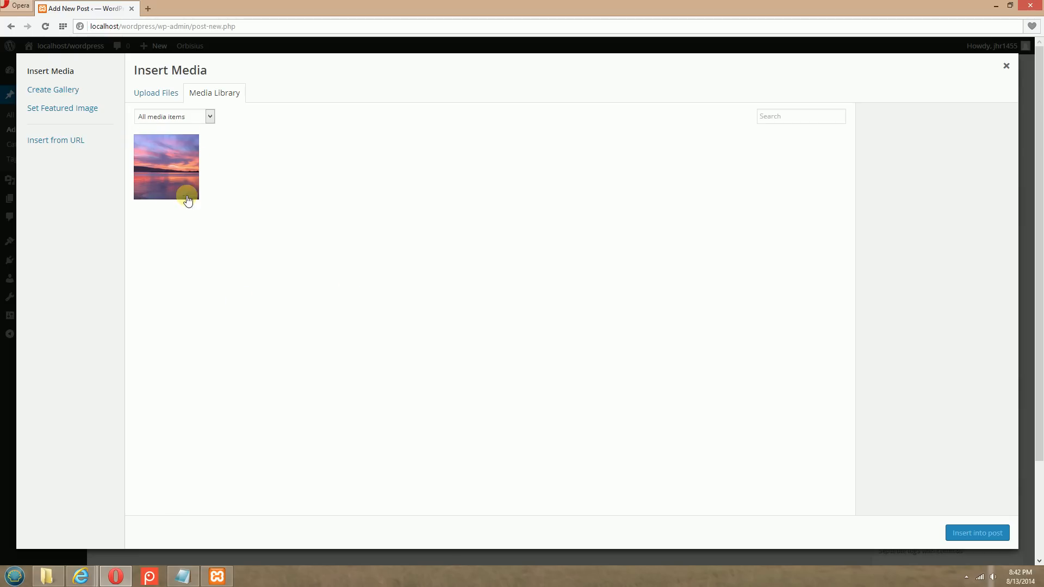
{"action": "left_click", "coordinate": [9, 26]}
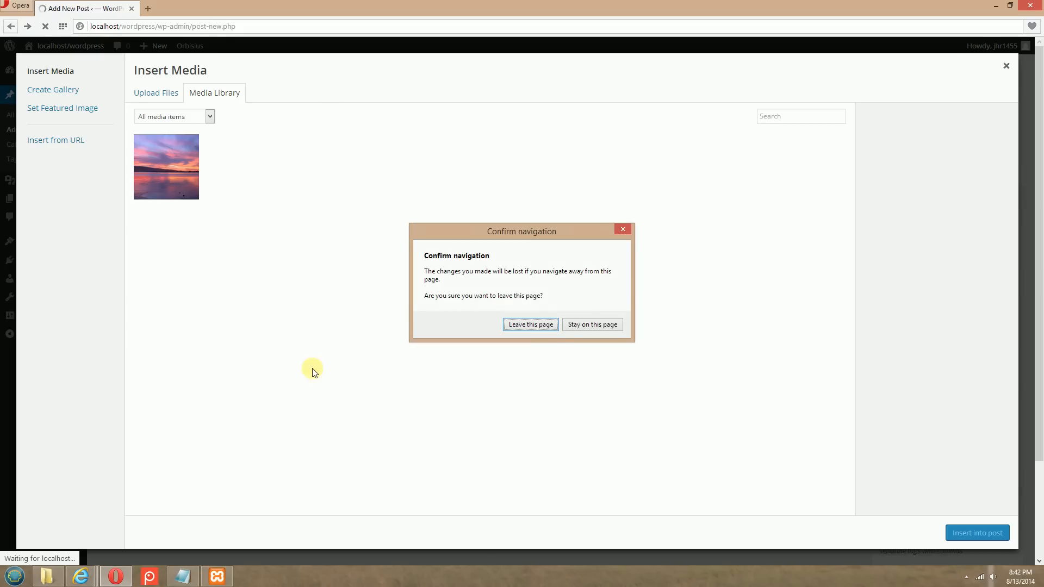
{"action": "left_click", "coordinate": [592, 325]}
{"action": "left_click", "coordinate": [161, 164]}
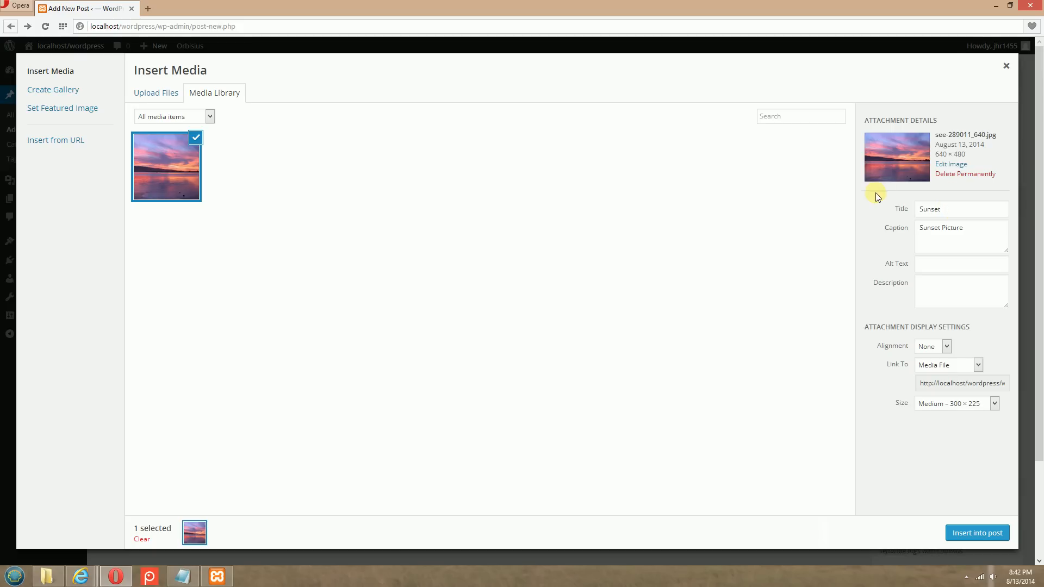
{"action": "left_click_drag", "start_coordinate": [973, 226], "coordinate": [916, 232]}
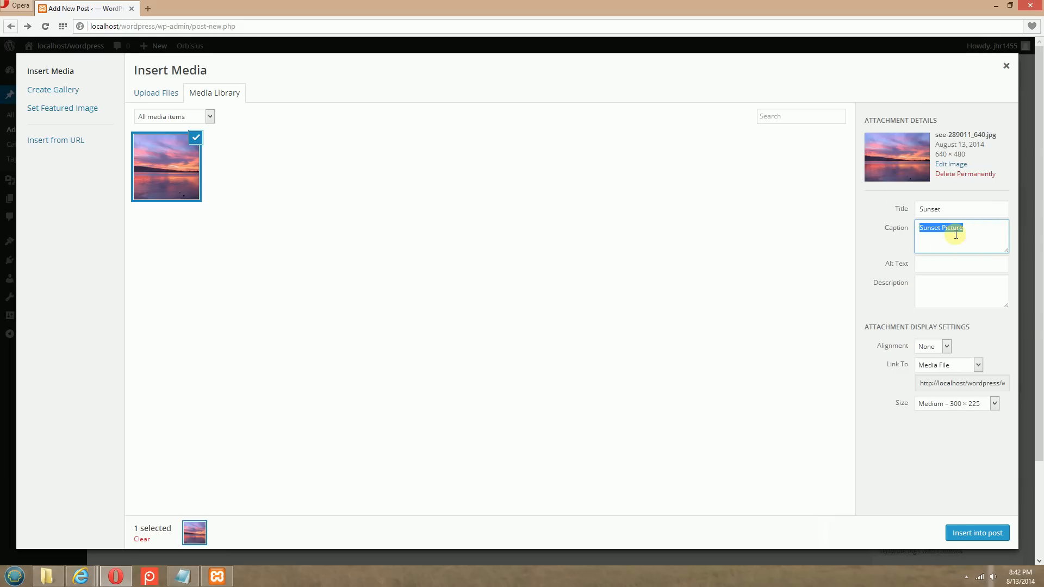
{"action": "left_click", "coordinate": [876, 449]}
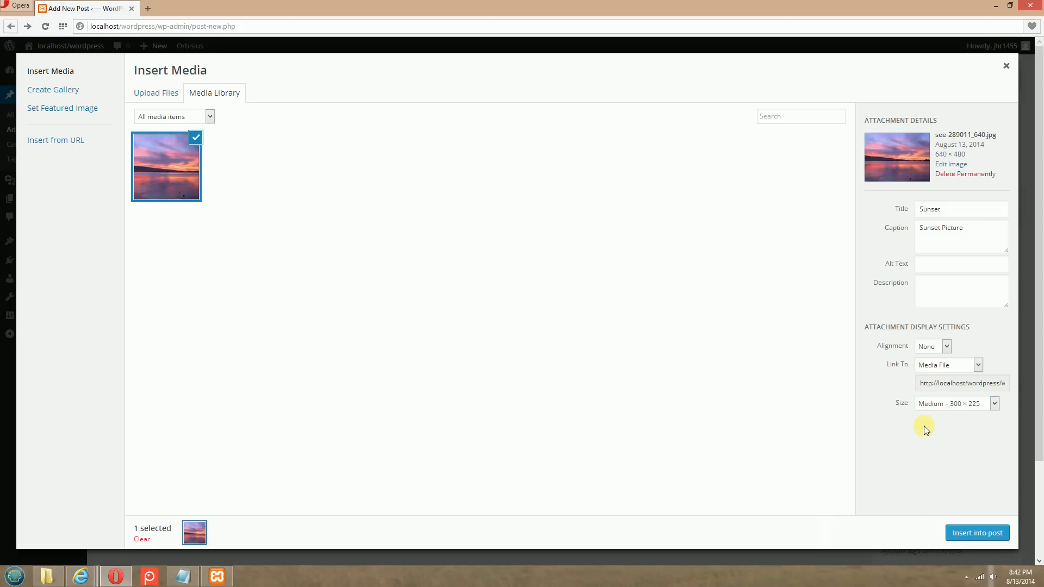
{"action": "left_click", "coordinate": [973, 534]}
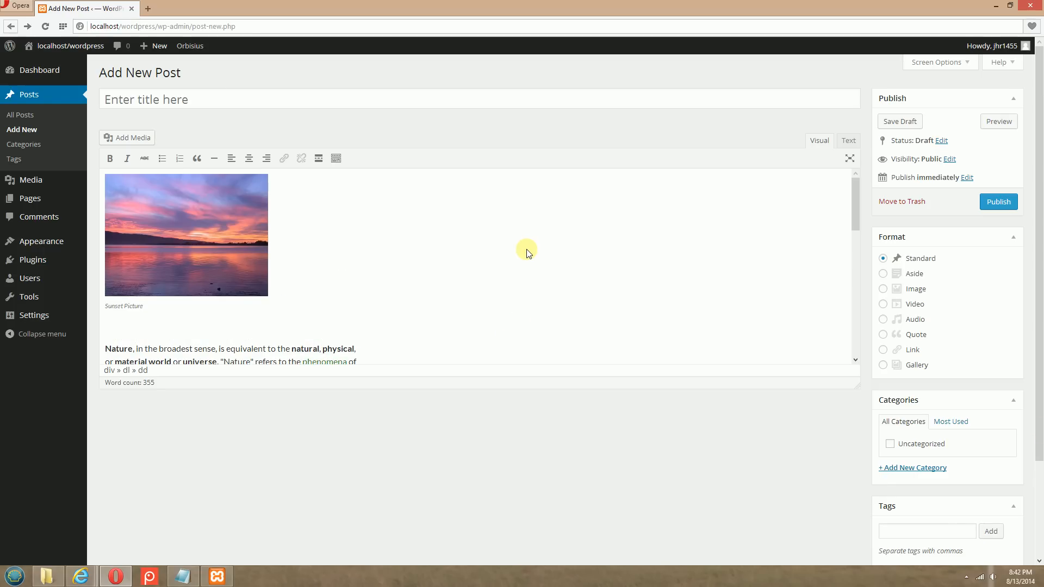
Look over the post's text and picture caption, and publish the post
{"action": "scroll", "coordinate": [527, 252], "scroll_direction": "down", "scroll_amount": 2}
{"action": "scroll", "coordinate": [527, 251], "scroll_direction": "down", "scroll_amount": 2}
{"action": "scroll", "coordinate": [528, 252], "scroll_direction": "up", "scroll_amount": 4}
{"action": "left_click_drag", "start_coordinate": [153, 306], "coordinate": [109, 308]}
{"action": "left_click", "coordinate": [627, 283]}
{"action": "left_click", "coordinate": [999, 202]}
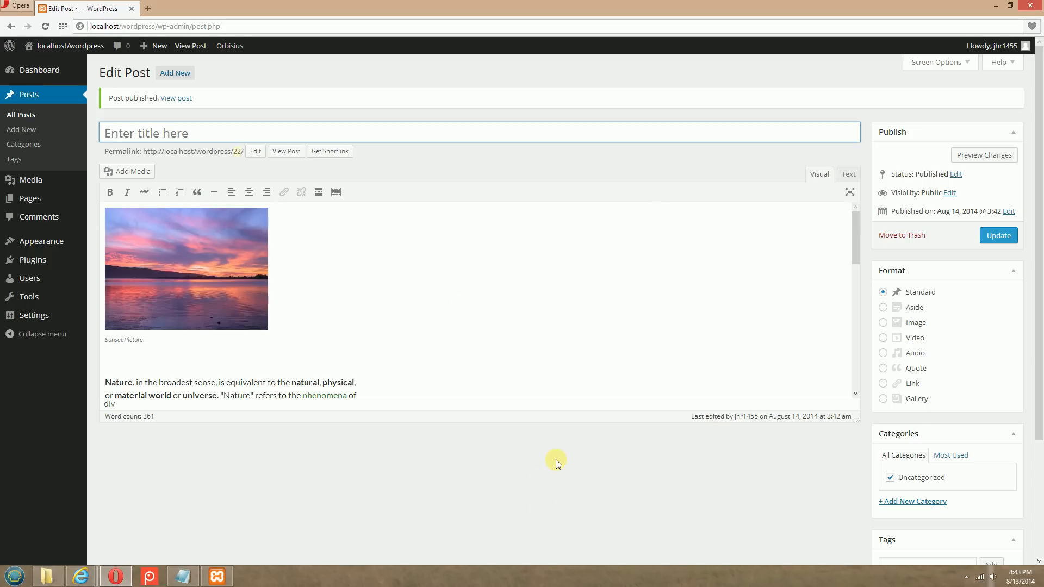
Title the post "Sunset Nature Picture" and update it
{"action": "type", "text": "Sun"}
{"action": "type", "text": "set Nature Picture"}
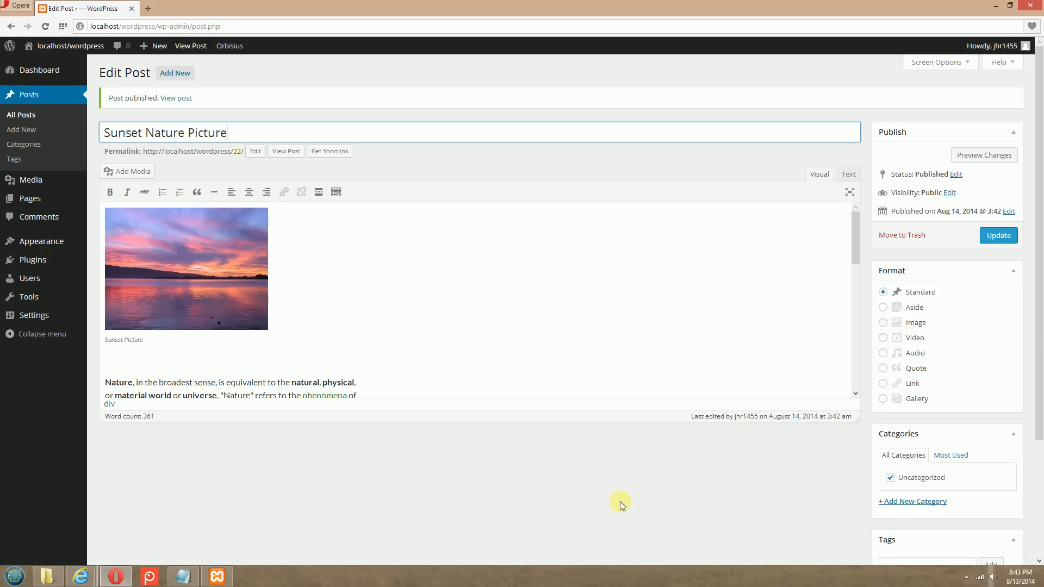
{"action": "left_click", "coordinate": [1000, 231]}
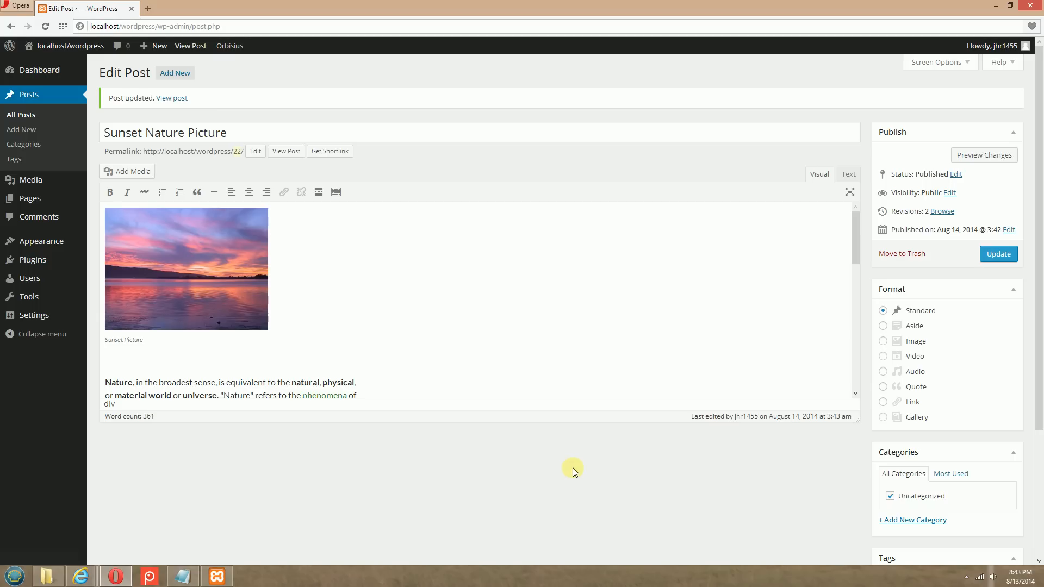
Switch to the site in Internet Explorer, reload the Home page and look through the published post
{"action": "mouse_move", "coordinate": [81, 575]}
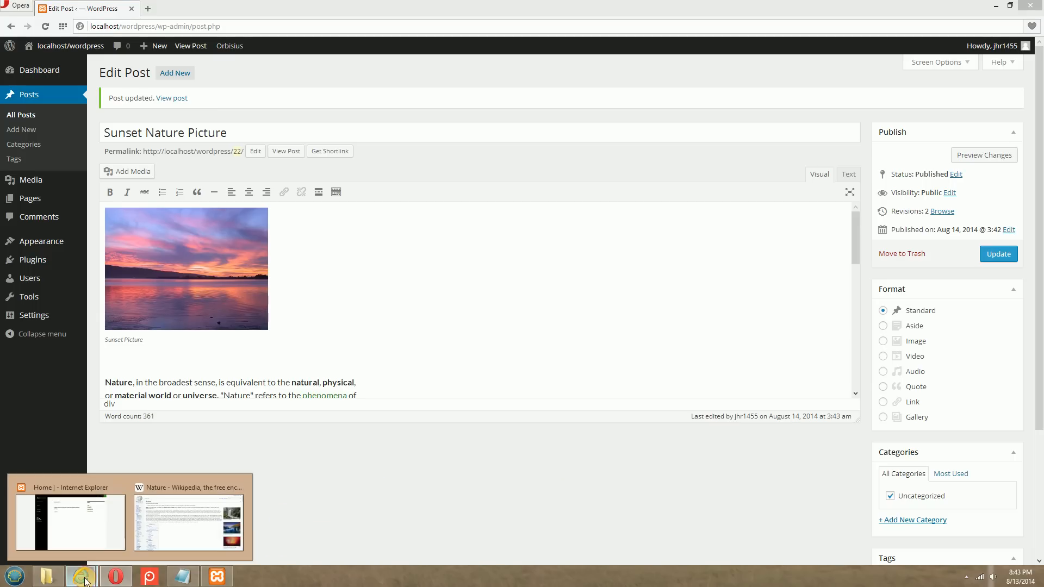
{"action": "left_click", "coordinate": [90, 519]}
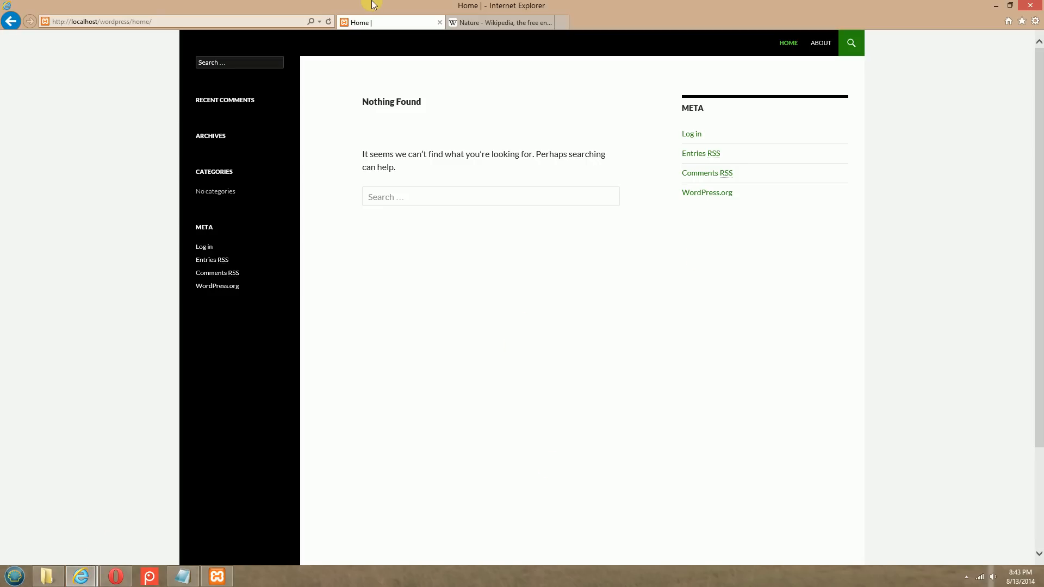
{"action": "left_click", "coordinate": [328, 24]}
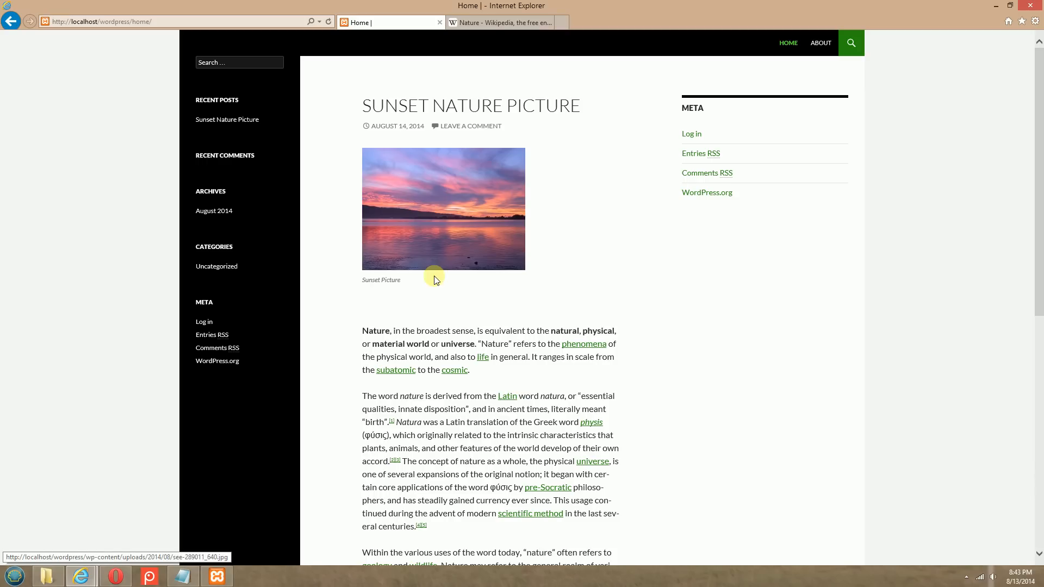
{"action": "scroll", "coordinate": [483, 393], "scroll_direction": "down", "scroll_amount": 6}
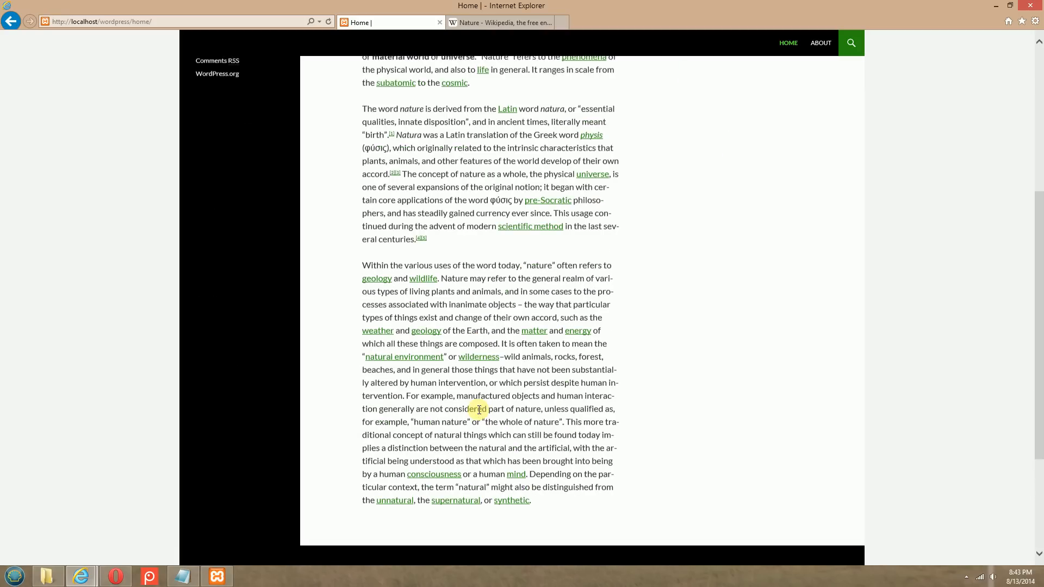
{"action": "scroll", "coordinate": [479, 408], "scroll_direction": "up", "scroll_amount": 6}
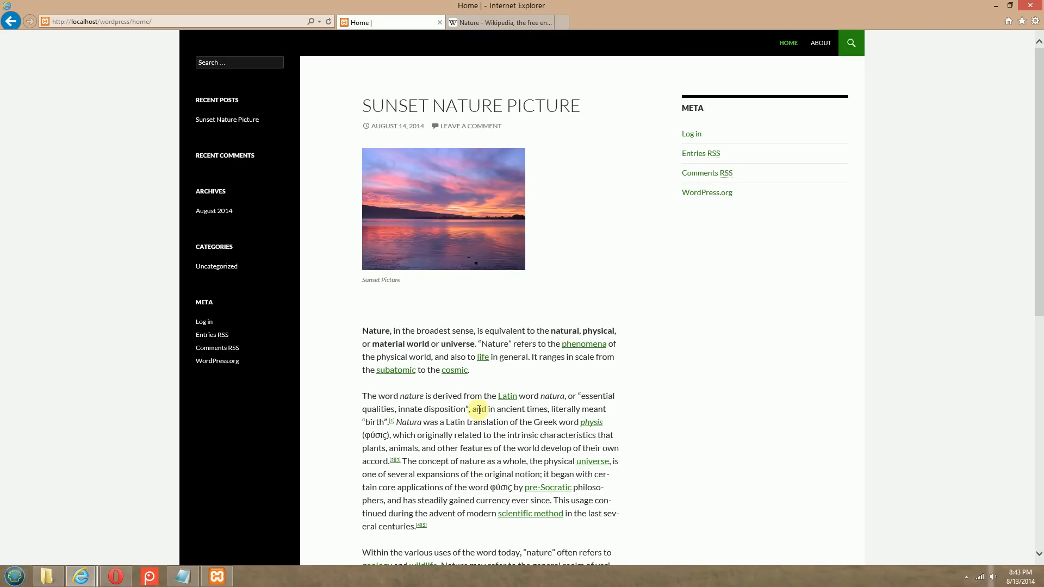
{"action": "left_click", "coordinate": [961, 261]}
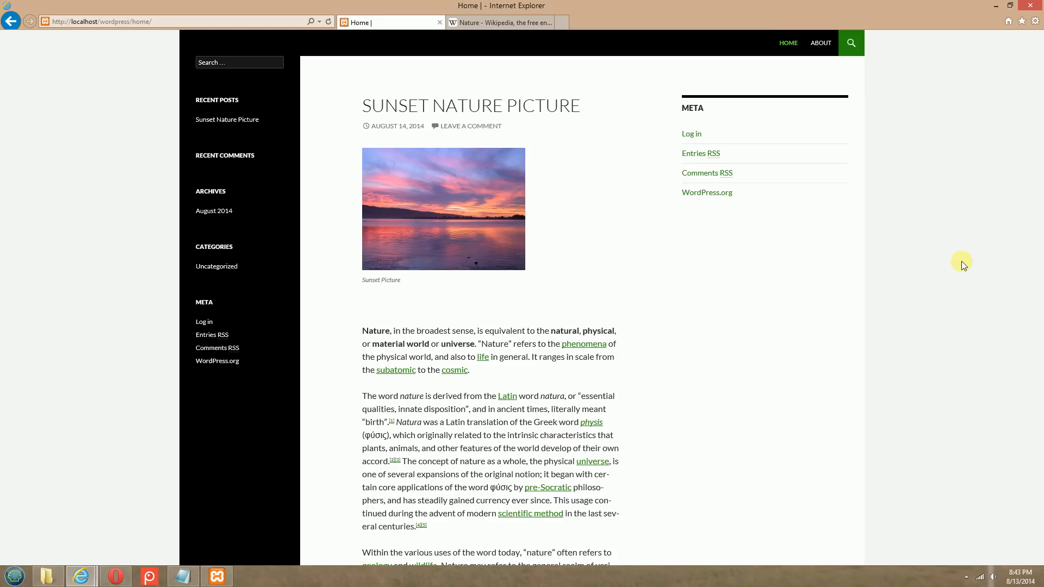
Switch back to the WordPress admin in Opera and start another new post
{"action": "left_click", "coordinate": [115, 576]}
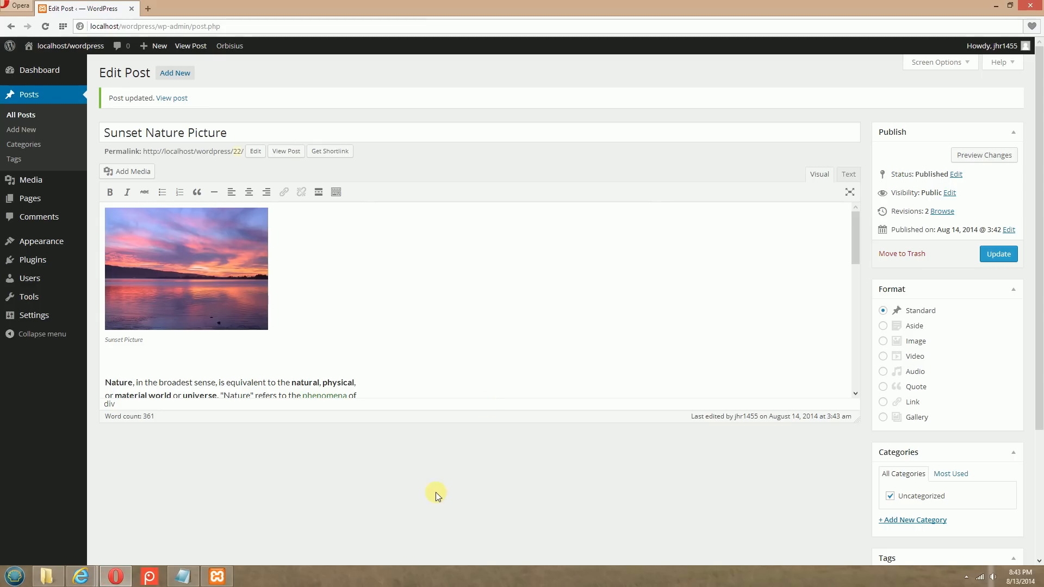
{"action": "left_click", "coordinate": [20, 132]}
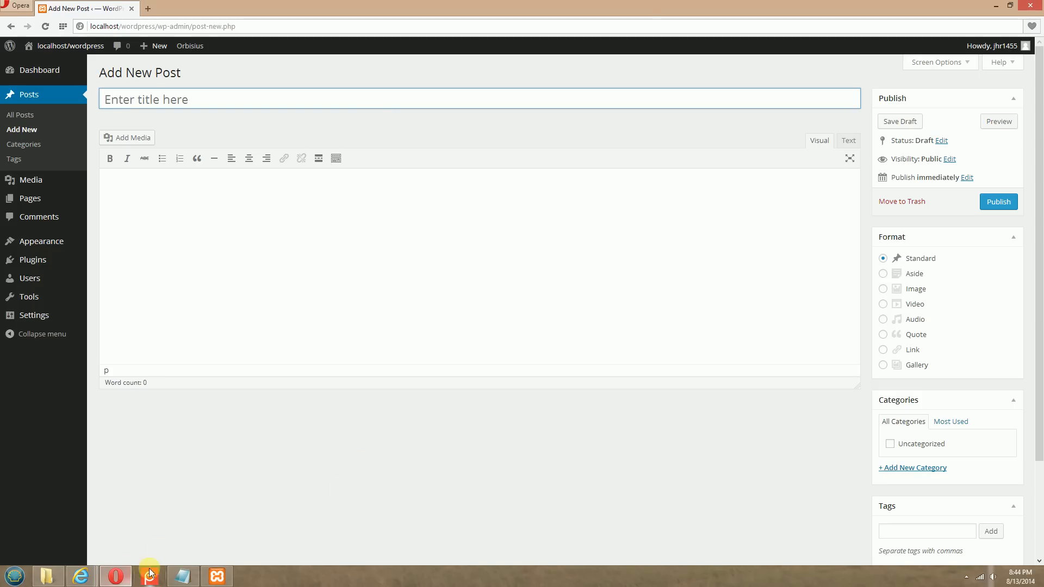
Switch to the Wikipedia Nature article in Internet Explorer and copy the three introductory paragraphs of its Earth section
{"action": "left_click", "coordinate": [80, 575]}
{"action": "left_click", "coordinate": [150, 510]}
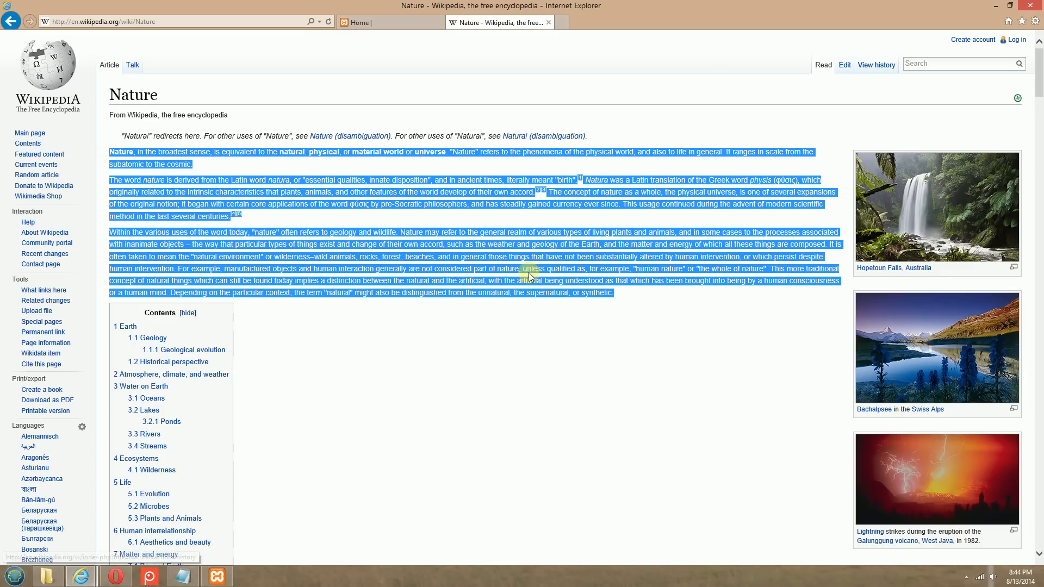
{"action": "scroll", "coordinate": [580, 407], "scroll_direction": "down", "scroll_amount": 1}
{"action": "scroll", "coordinate": [631, 245], "scroll_direction": "down", "scroll_amount": 5}
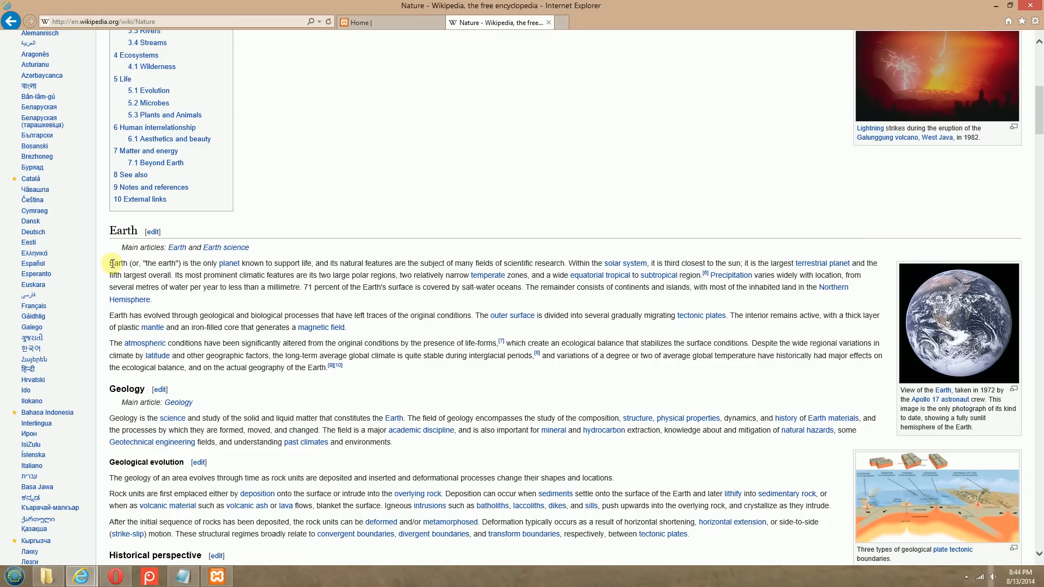
{"action": "left_click_drag", "start_coordinate": [112, 263], "coordinate": [364, 371]}
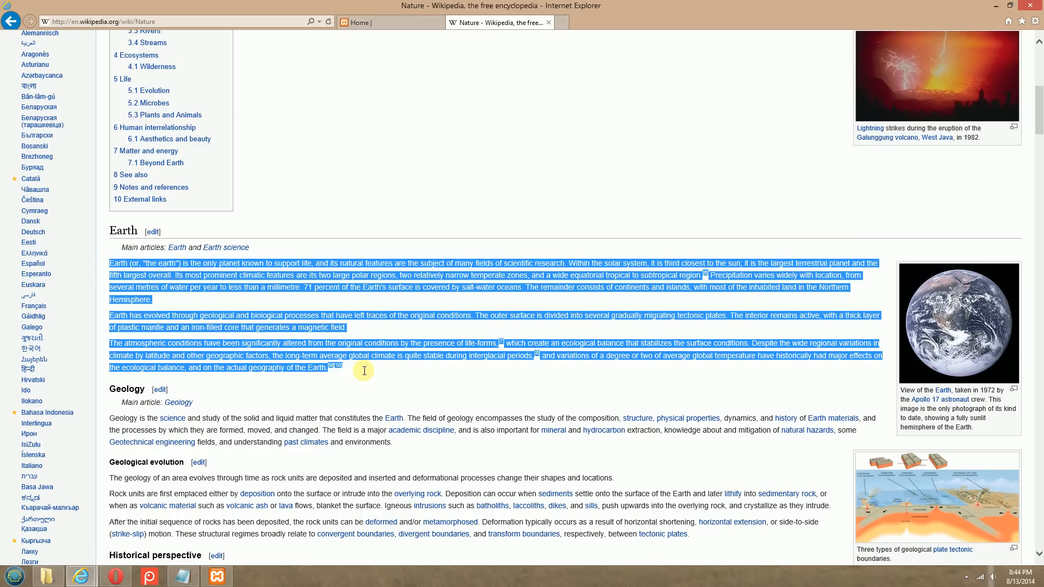
{"action": "right_click", "coordinate": [391, 288]}
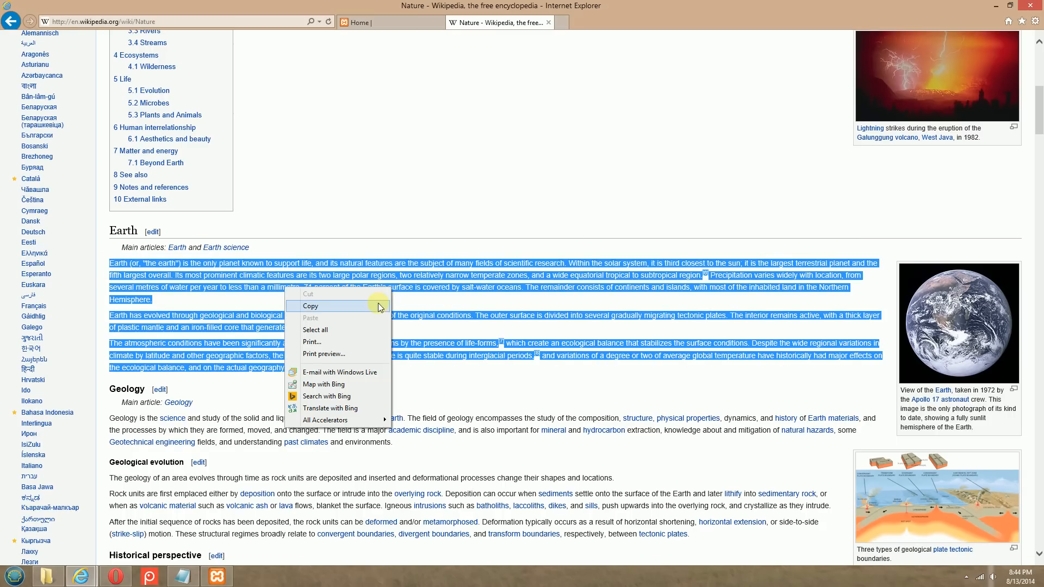
{"action": "left_click", "coordinate": [366, 306]}
Switch back to Opera and paste the copied Earth text into the new post's body
{"action": "left_click", "coordinate": [115, 576]}
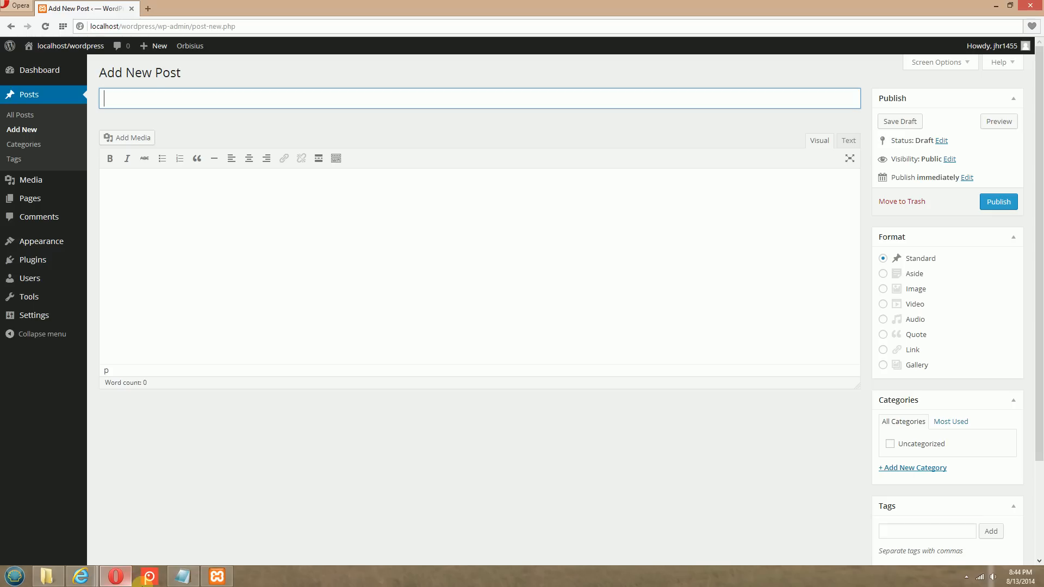
{"action": "left_click", "coordinate": [163, 192]}
{"action": "right_click", "coordinate": [146, 186]}
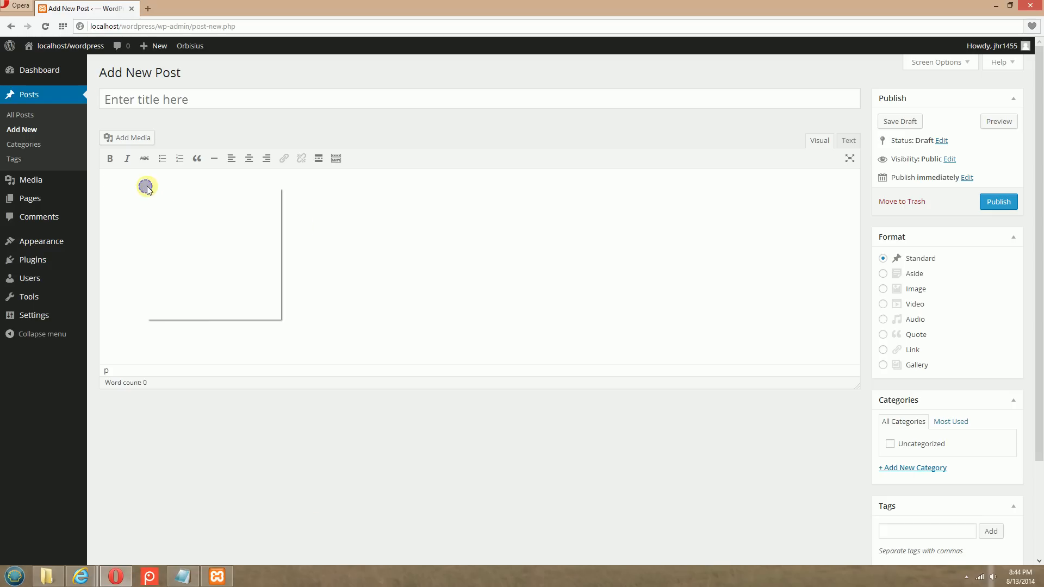
{"action": "left_click", "coordinate": [168, 244]}
{"action": "scroll", "coordinate": [392, 298], "scroll_direction": "up", "scroll_amount": 3}
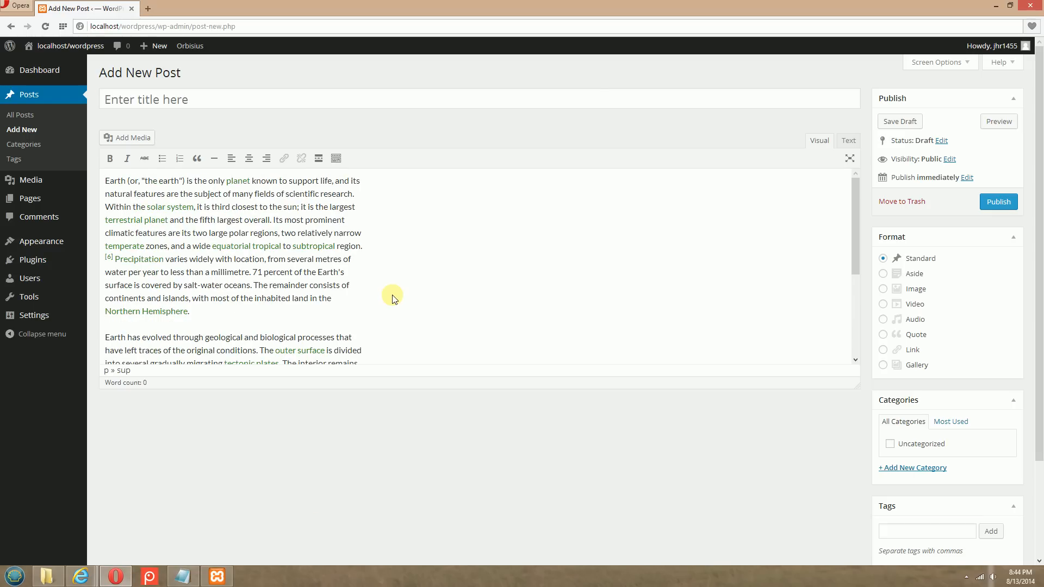
Add two empty paragraphs above the pasted text and place the cursor there
{"action": "left_click", "coordinate": [106, 180]}
{"action": "key", "text": "Return"}
{"action": "key", "text": "Return"}
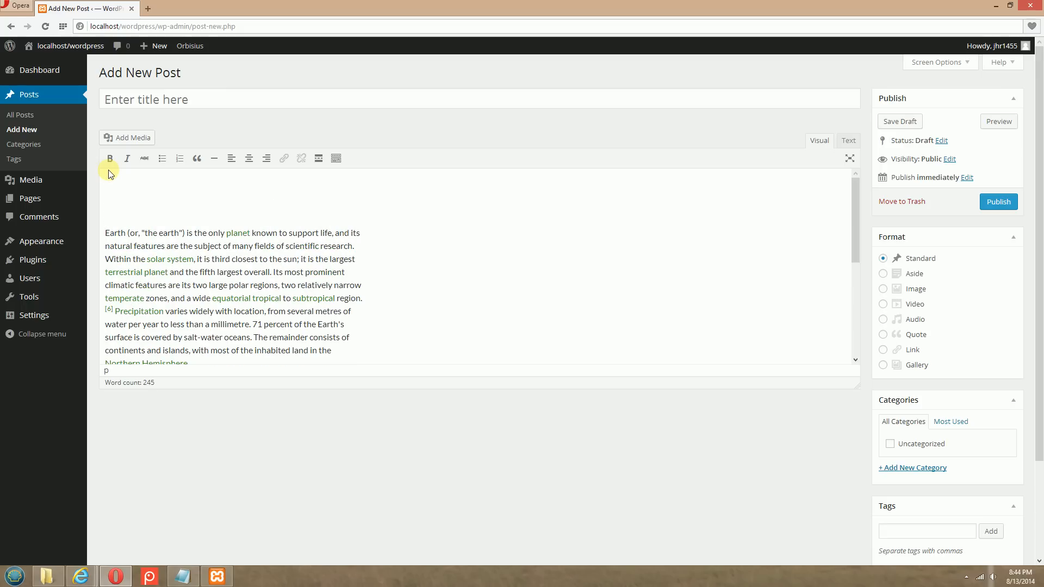
{"action": "left_click", "coordinate": [130, 191]}
View the picture bank-192991_640 in the Twenty Fourteen Theme Picture folder, and return to the post editor
{"action": "left_click", "coordinate": [51, 579]}
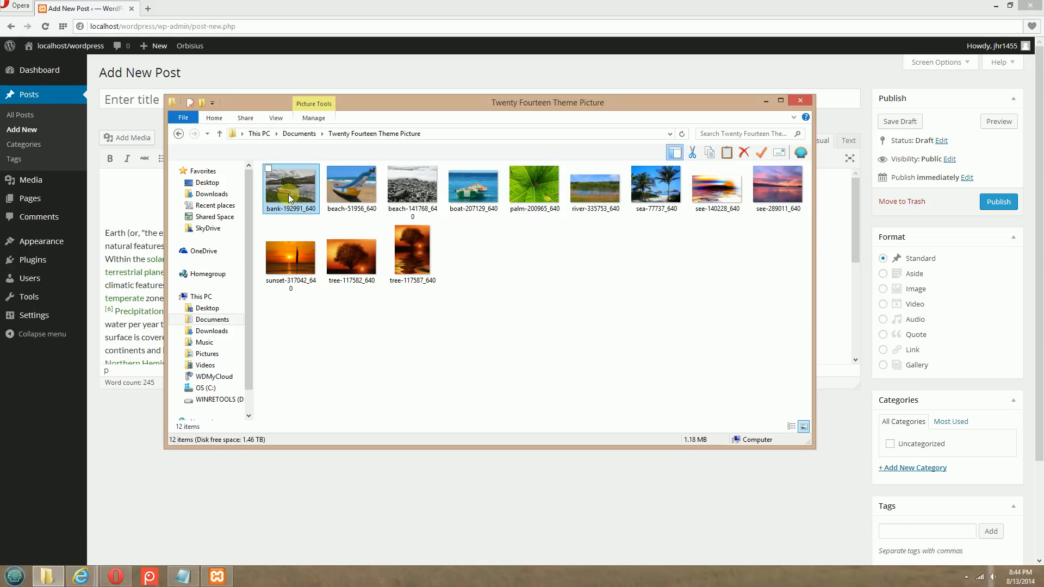
{"action": "left_click", "coordinate": [780, 100]}
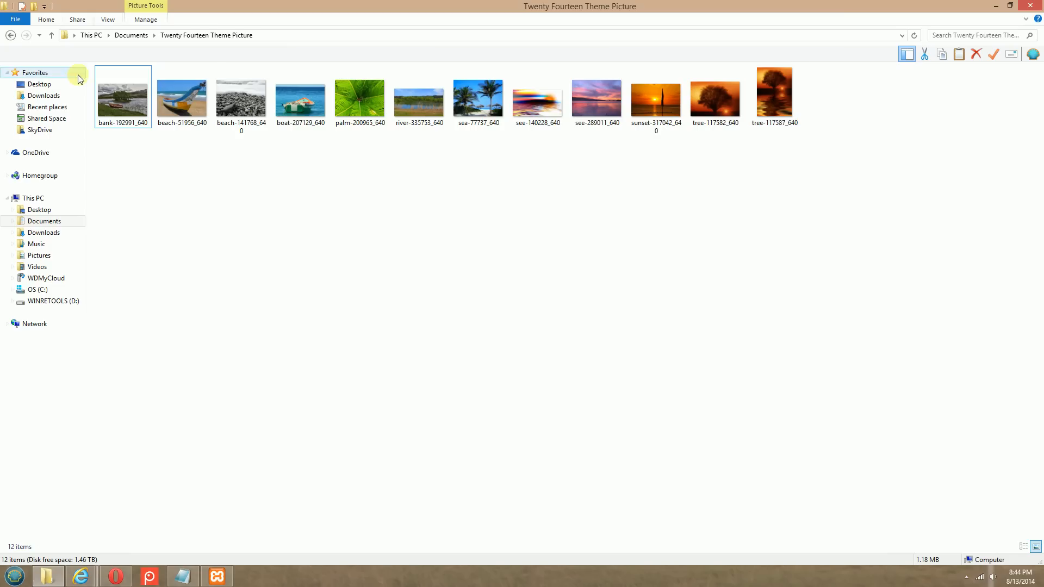
{"action": "double_click", "coordinate": [123, 107]}
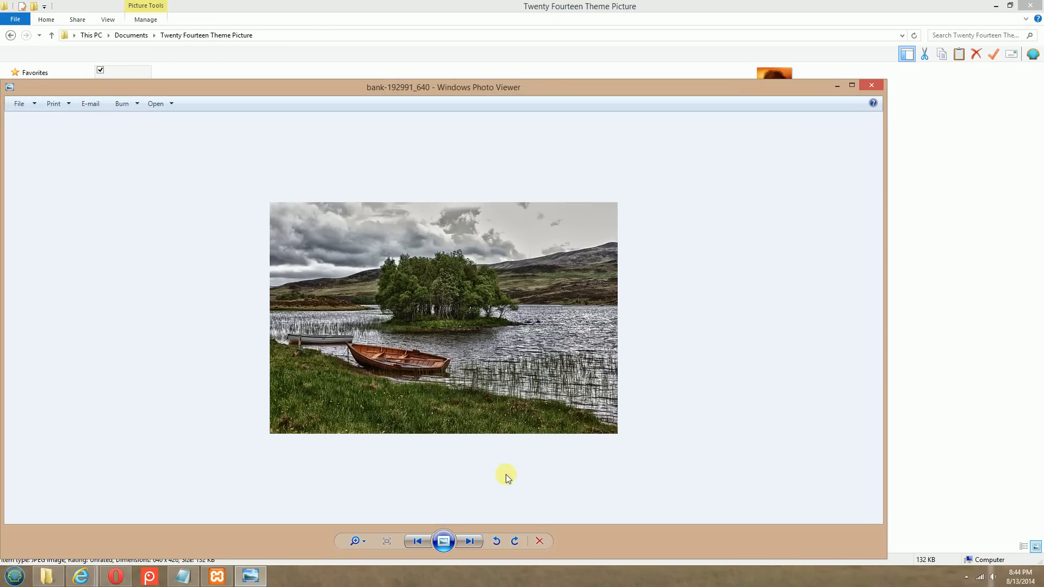
{"action": "left_click", "coordinate": [872, 85]}
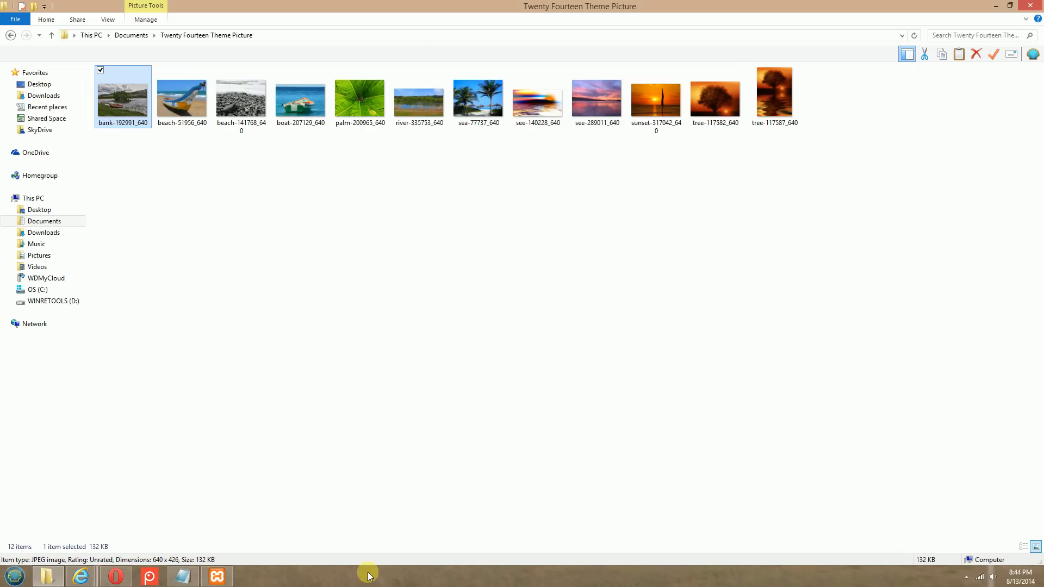
{"action": "left_click", "coordinate": [994, 6]}
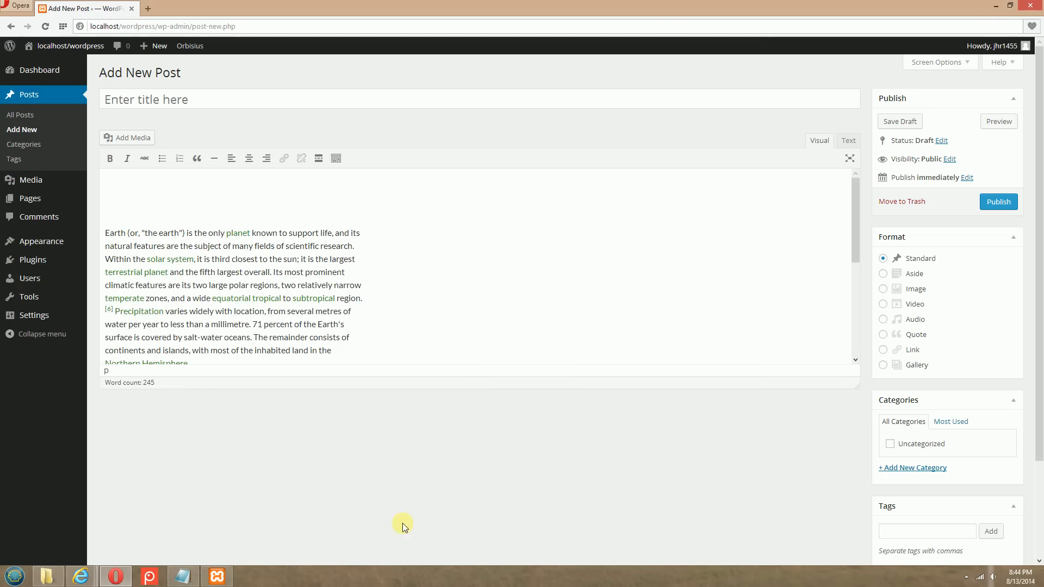
Upload the picture bank-192991_640 to the media library for the new post
{"action": "left_click", "coordinate": [129, 139]}
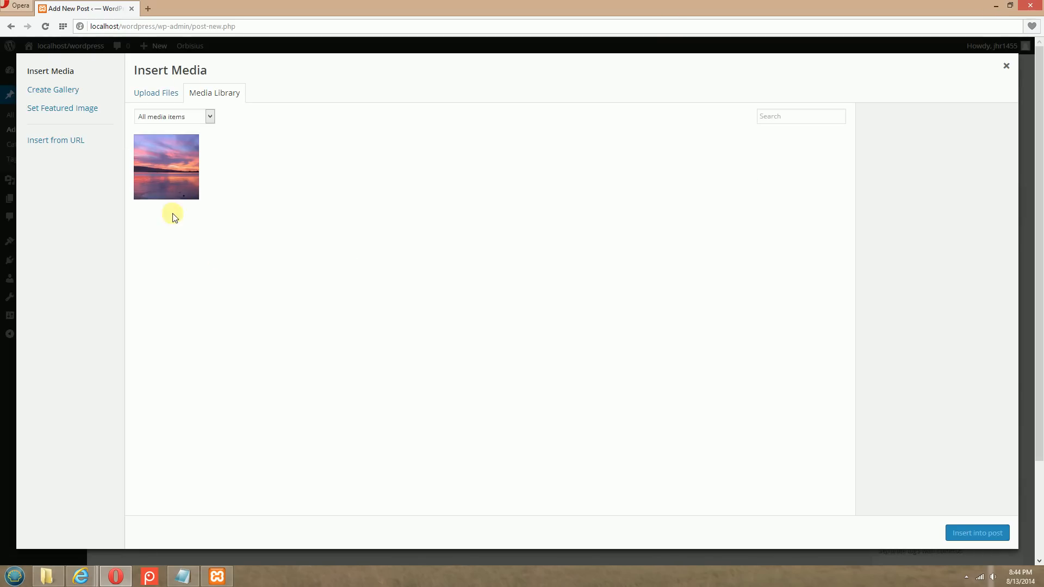
{"action": "left_click", "coordinate": [163, 96]}
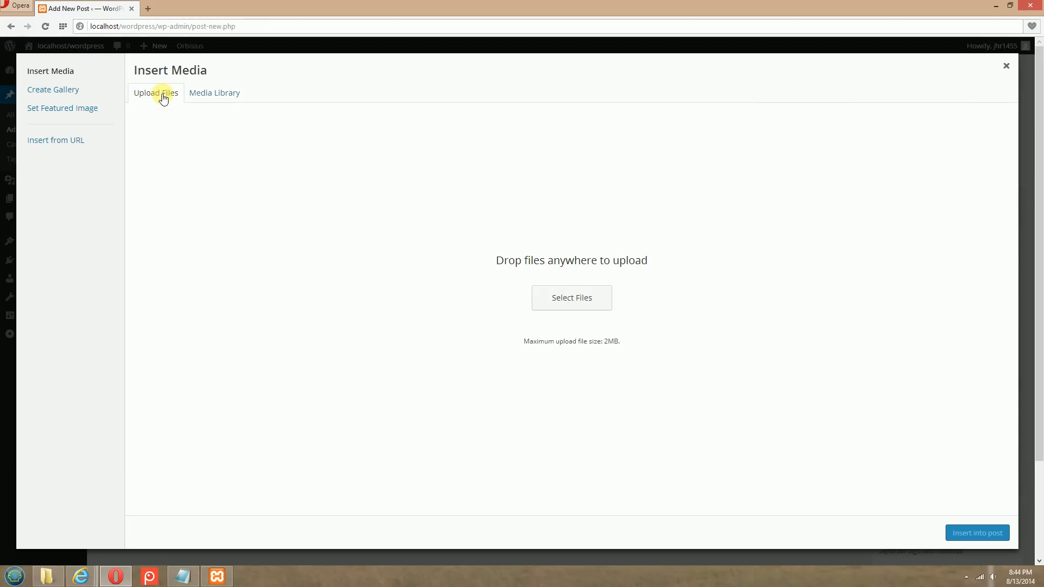
{"action": "left_click", "coordinate": [572, 303]}
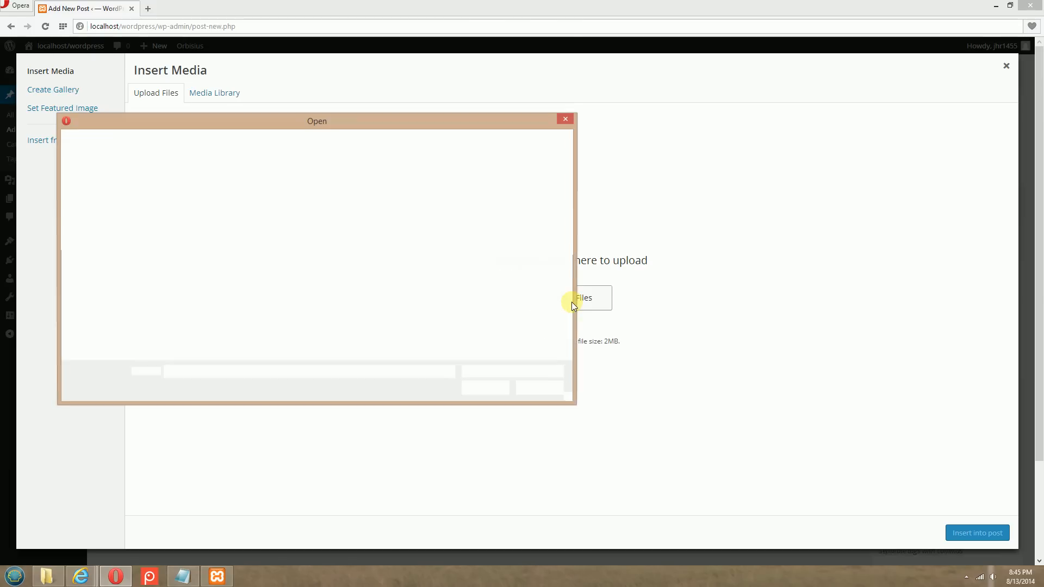
{"action": "left_click", "coordinate": [170, 201]}
{"action": "left_click", "coordinate": [491, 393]}
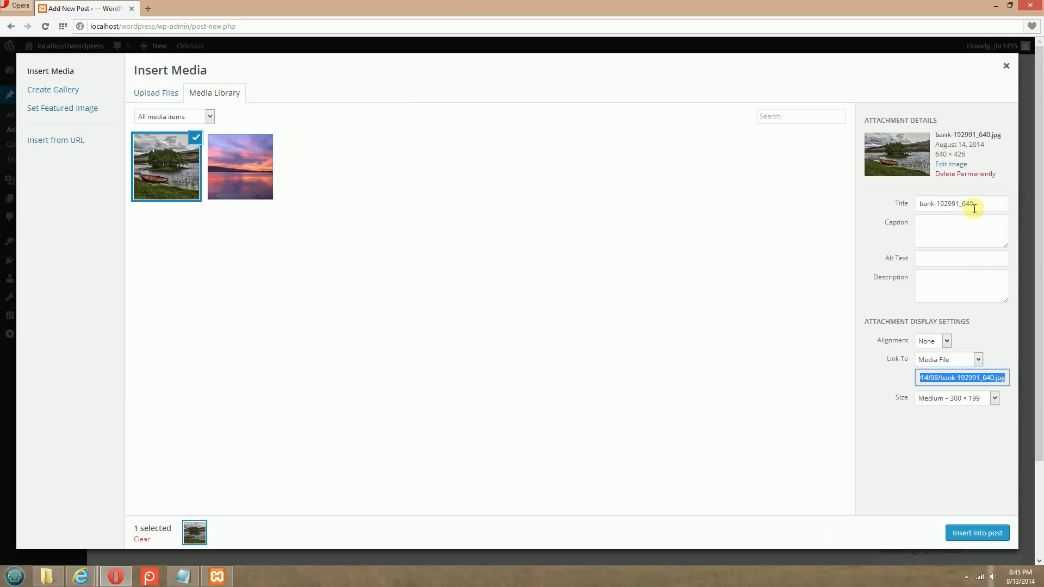
Set the uploaded picture's title to "Earth" and its caption to "Earth Picture"
{"action": "left_click_drag", "start_coordinate": [981, 203], "coordinate": [903, 205]}
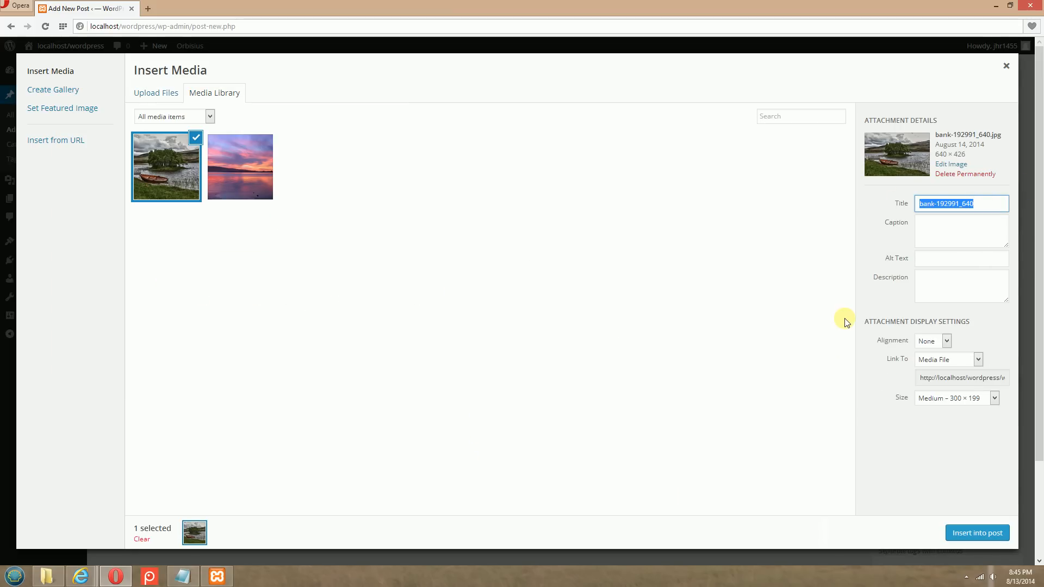
{"action": "key", "text": "BackSpace"}
{"action": "left_click", "coordinate": [945, 227]}
{"action": "type", "text": "Earth"}
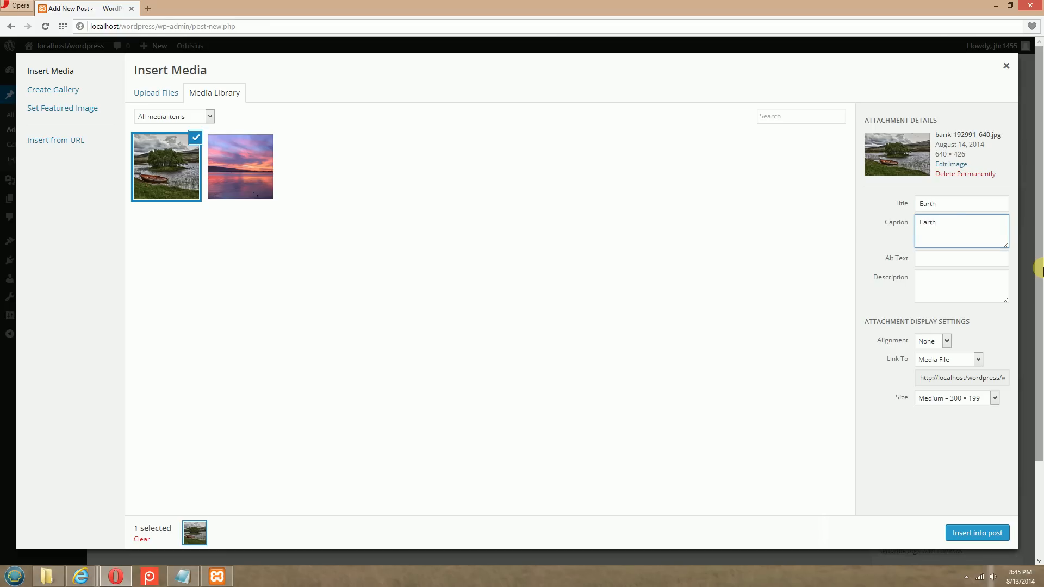
{"action": "type", "text": " Picture"}
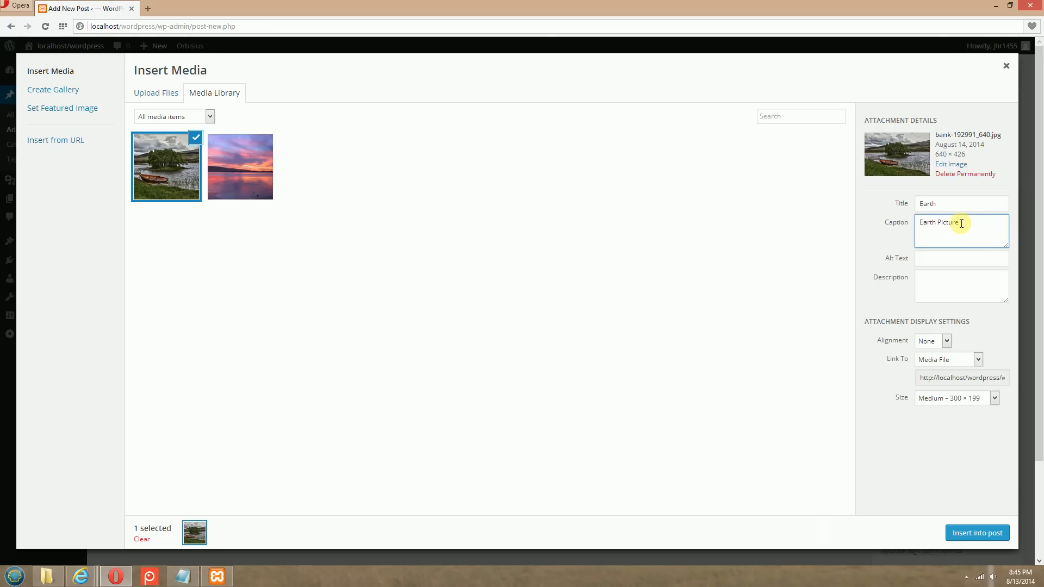
Insert the picture into the post at Full Size – 640 × 426 and look over the post's content
{"action": "left_click", "coordinate": [960, 400]}
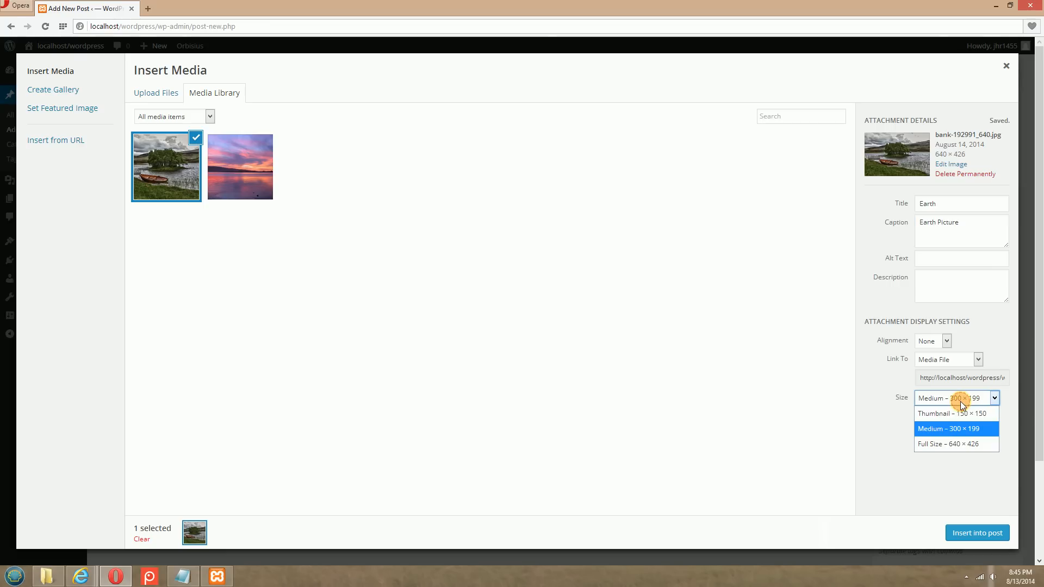
{"action": "left_click", "coordinate": [928, 443]}
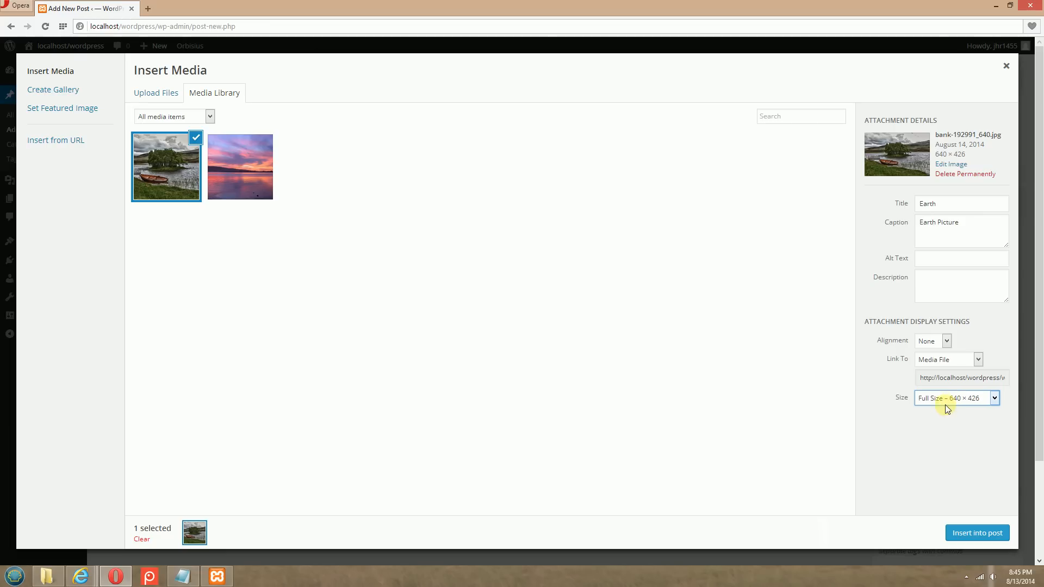
{"action": "left_click", "coordinate": [966, 537]}
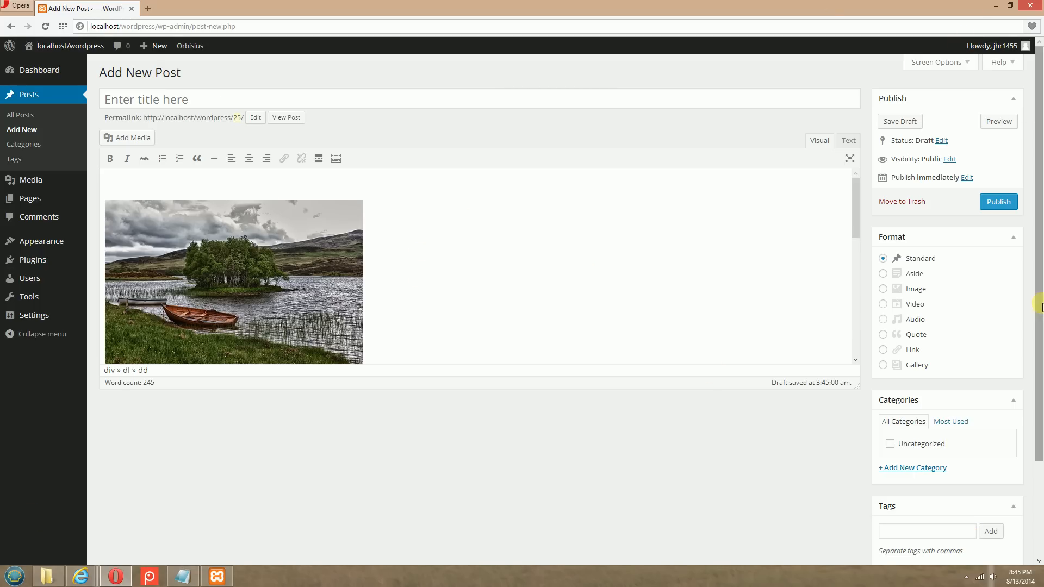
{"action": "scroll", "coordinate": [508, 255], "scroll_direction": "down", "scroll_amount": 3}
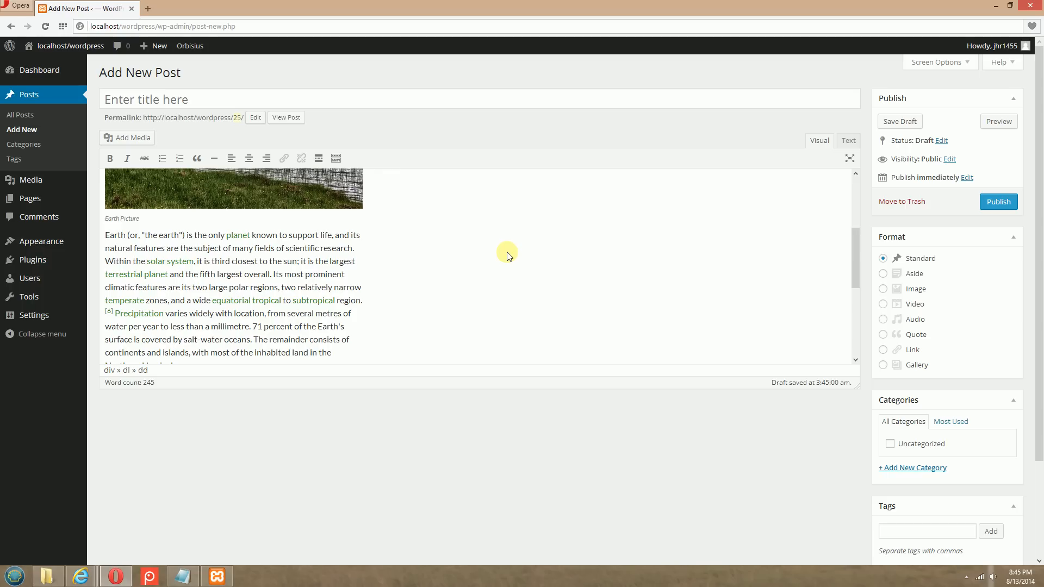
{"action": "scroll", "coordinate": [346, 265], "scroll_direction": "down", "scroll_amount": 6}
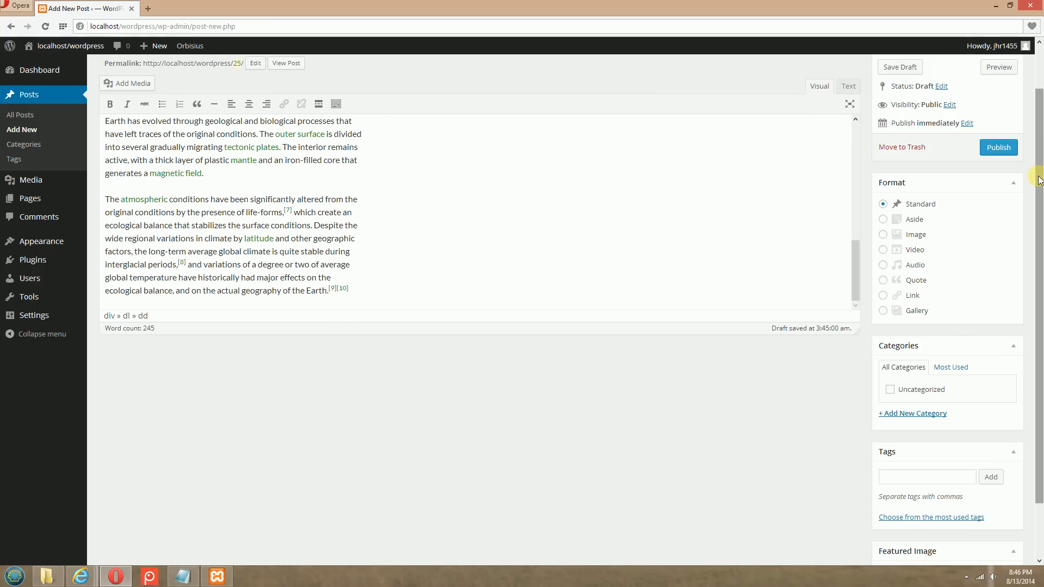
{"action": "scroll", "coordinate": [1038, 179], "scroll_direction": "up", "scroll_amount": 2}
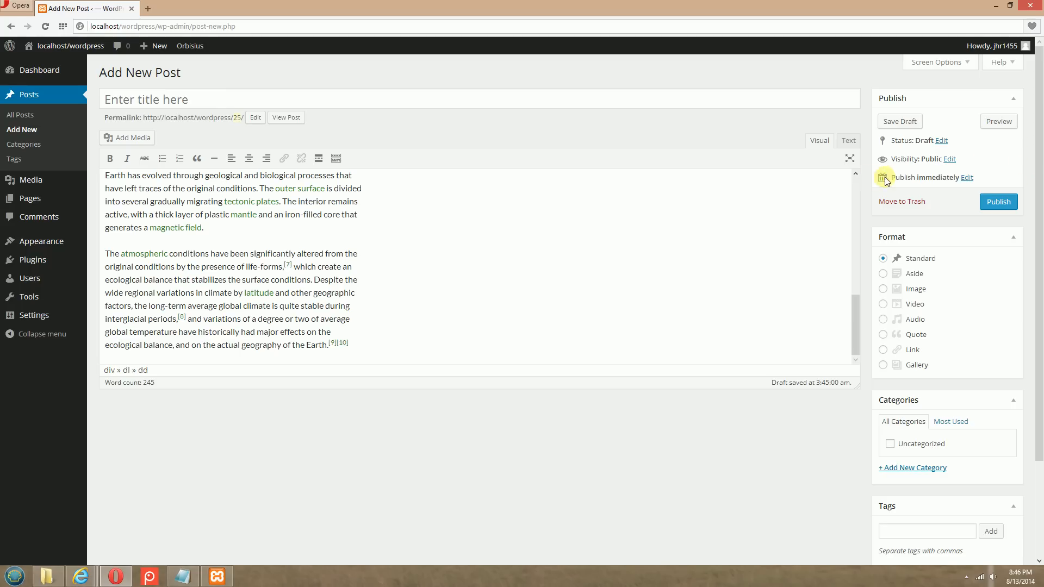
Look at the month choices for scheduling the post, cancel the date editing and publish the post immediately
{"action": "left_click", "coordinate": [968, 179]}
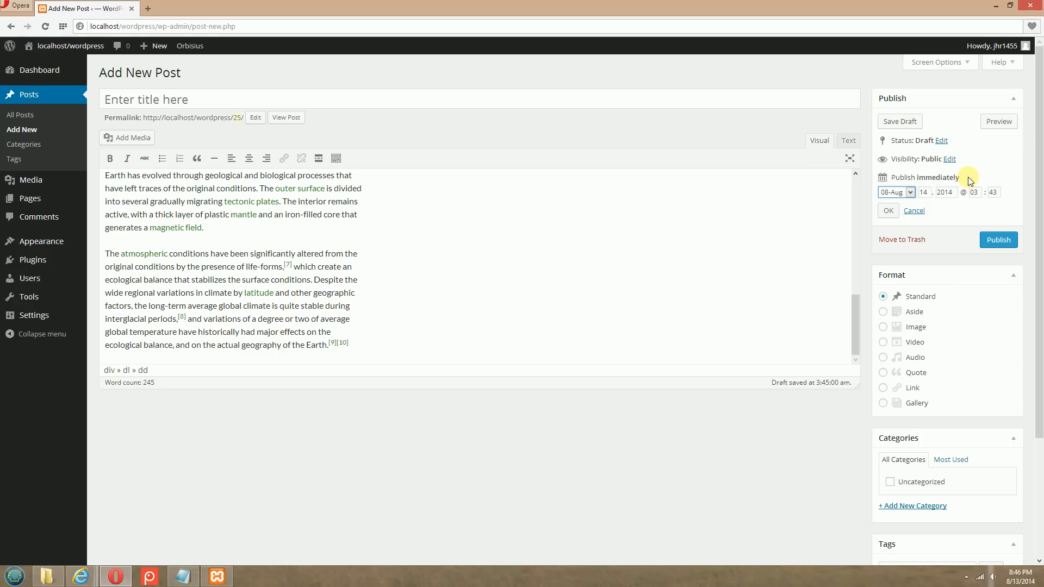
{"action": "left_click", "coordinate": [910, 193]}
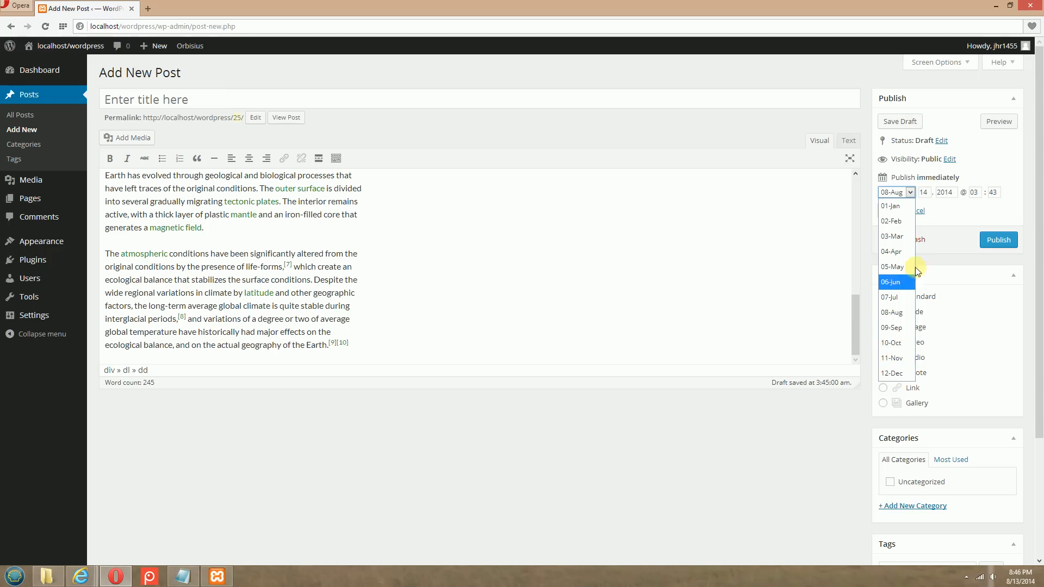
{"action": "left_click", "coordinate": [1021, 176]}
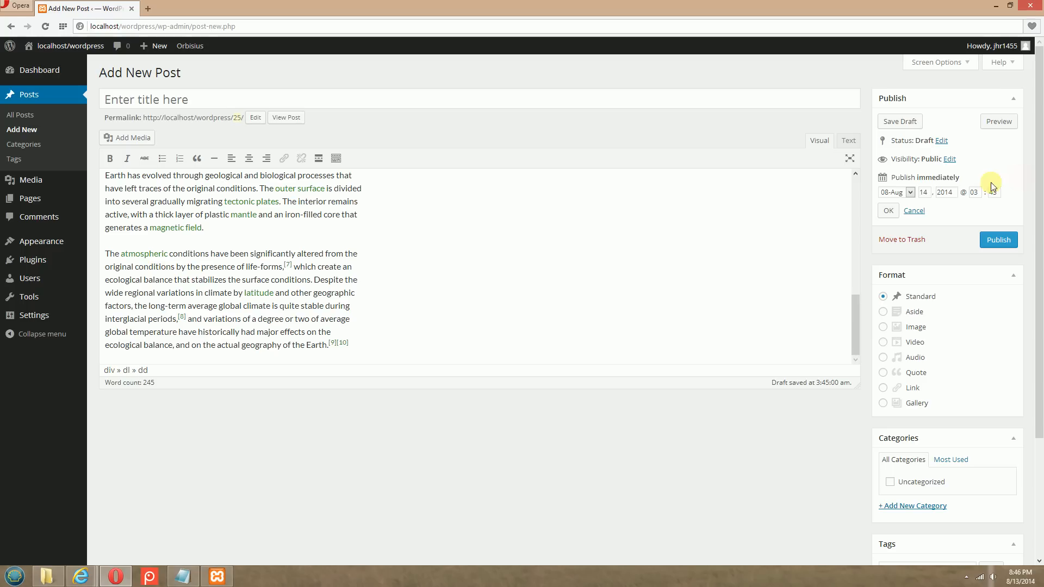
{"action": "left_click", "coordinate": [918, 213]}
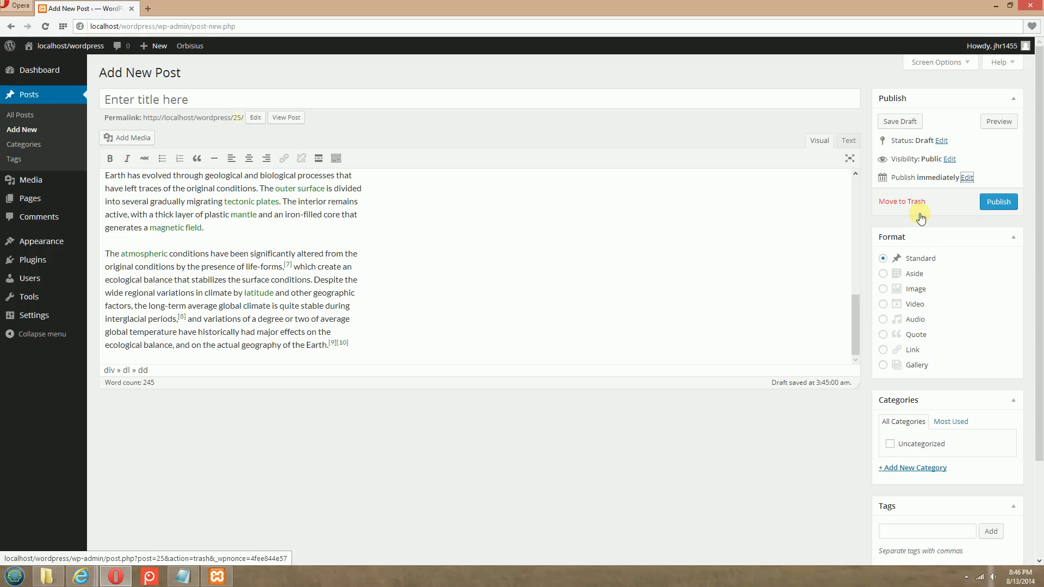
{"action": "left_click", "coordinate": [998, 203]}
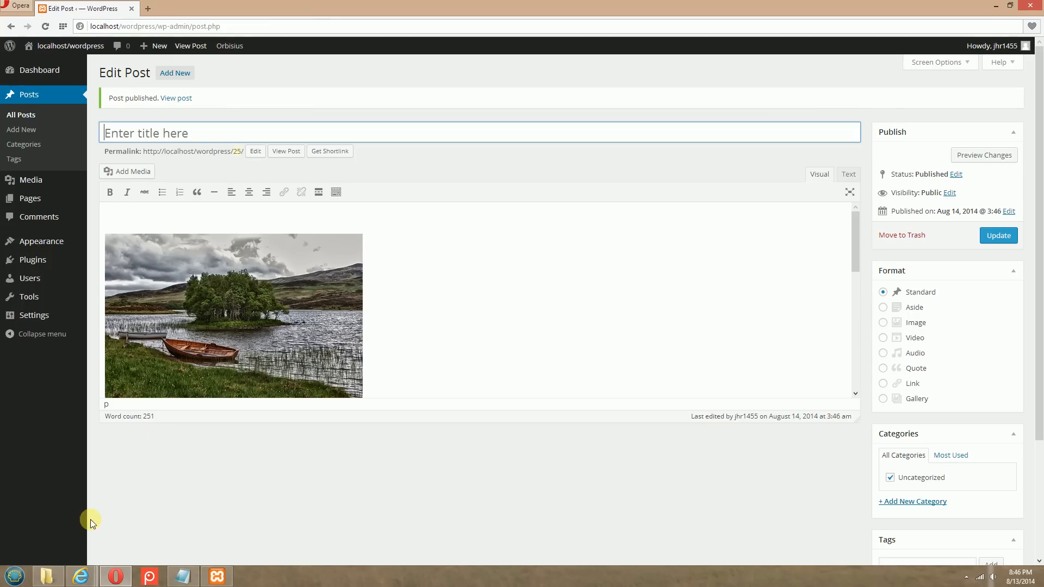
Switch to the site in Internet Explorer, reload the Home page and compare the new Earth post with the sunset post
{"action": "mouse_move", "coordinate": [80, 580]}
{"action": "left_click", "coordinate": [69, 519]}
{"action": "left_click", "coordinate": [328, 22]}
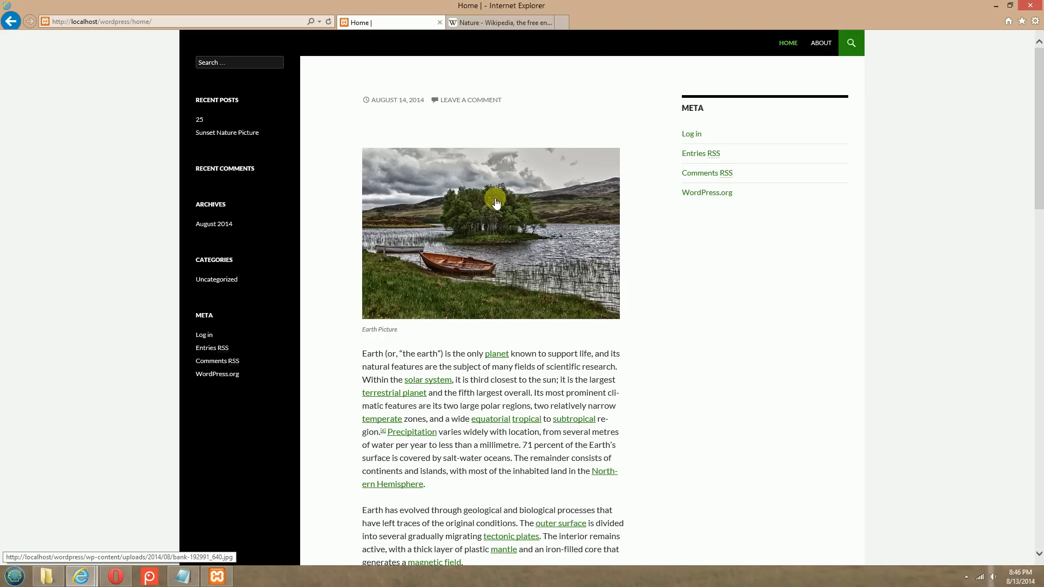
{"action": "scroll", "coordinate": [496, 204], "scroll_direction": "down", "scroll_amount": 10}
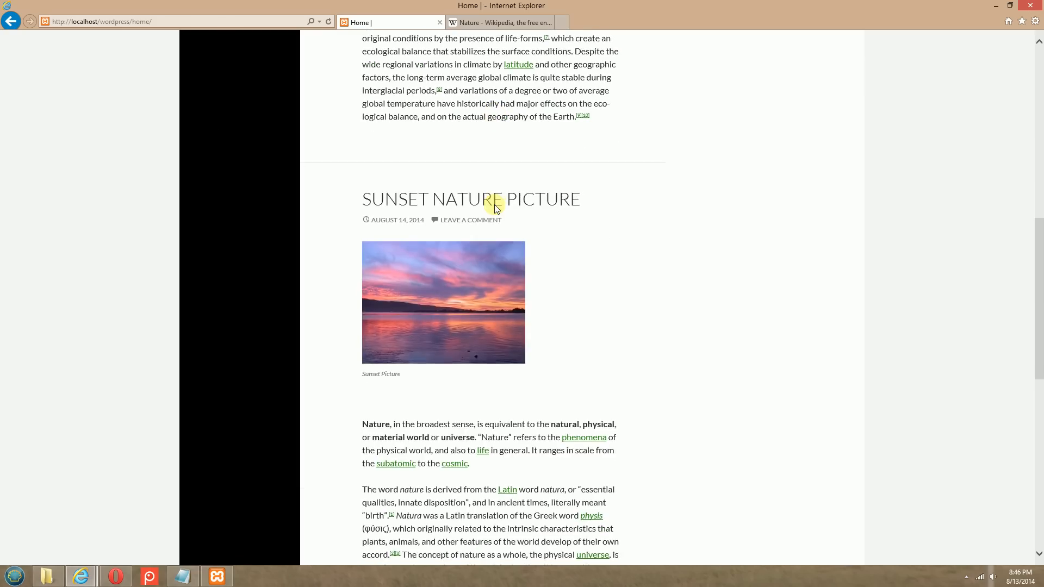
{"action": "scroll", "coordinate": [495, 206], "scroll_direction": "down", "scroll_amount": 3}
{"action": "scroll", "coordinate": [494, 206], "scroll_direction": "down", "scroll_amount": 3}
{"action": "scroll", "coordinate": [496, 209], "scroll_direction": "up", "scroll_amount": 8}
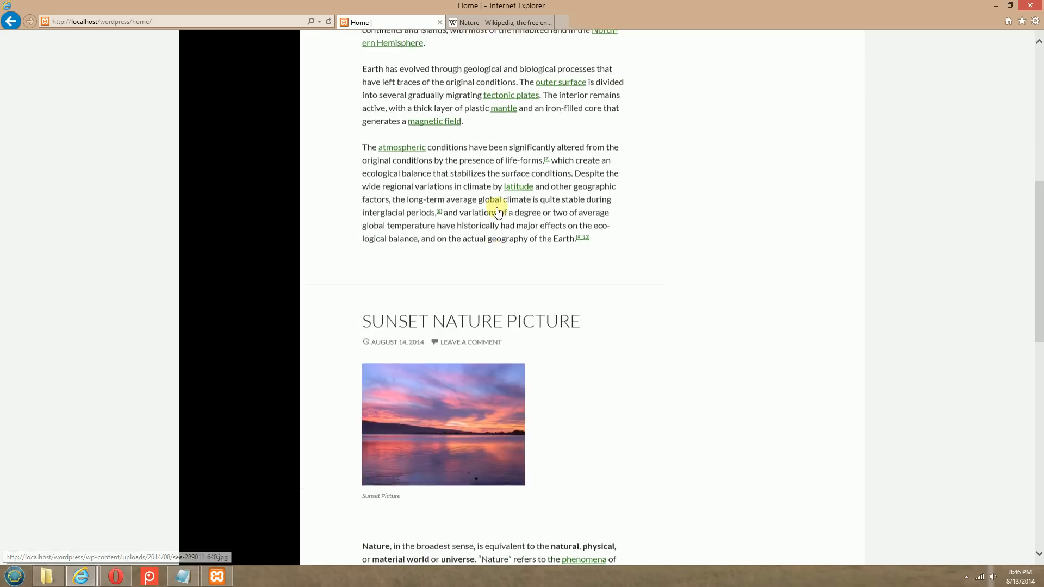
{"action": "scroll", "coordinate": [498, 212], "scroll_direction": "up", "scroll_amount": 8}
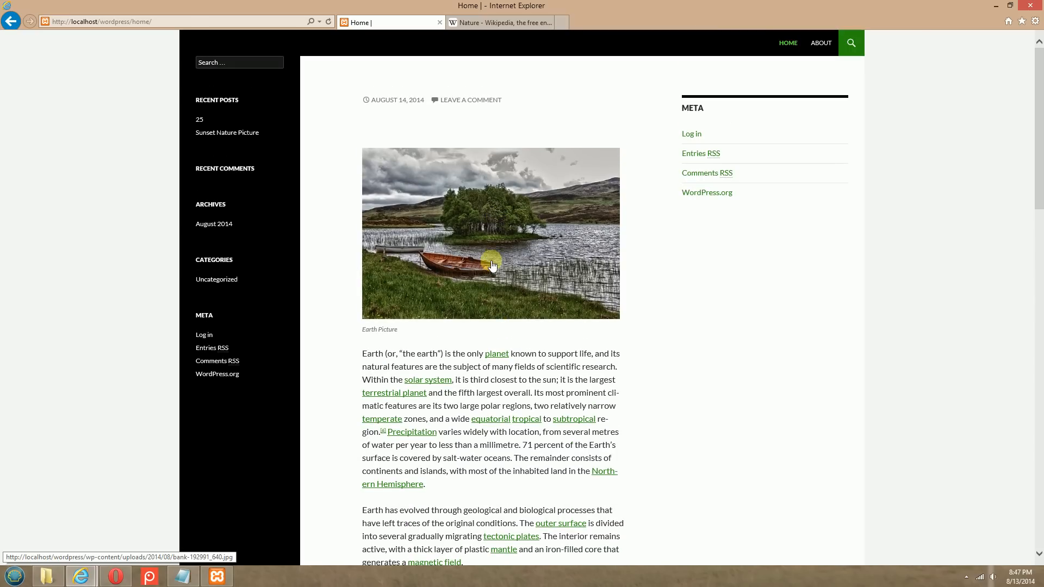
Switch to Opera, open the untitled post for editing and enter "Earth Picture" as its title
{"action": "scroll", "coordinate": [492, 265], "scroll_direction": "down", "scroll_amount": 10}
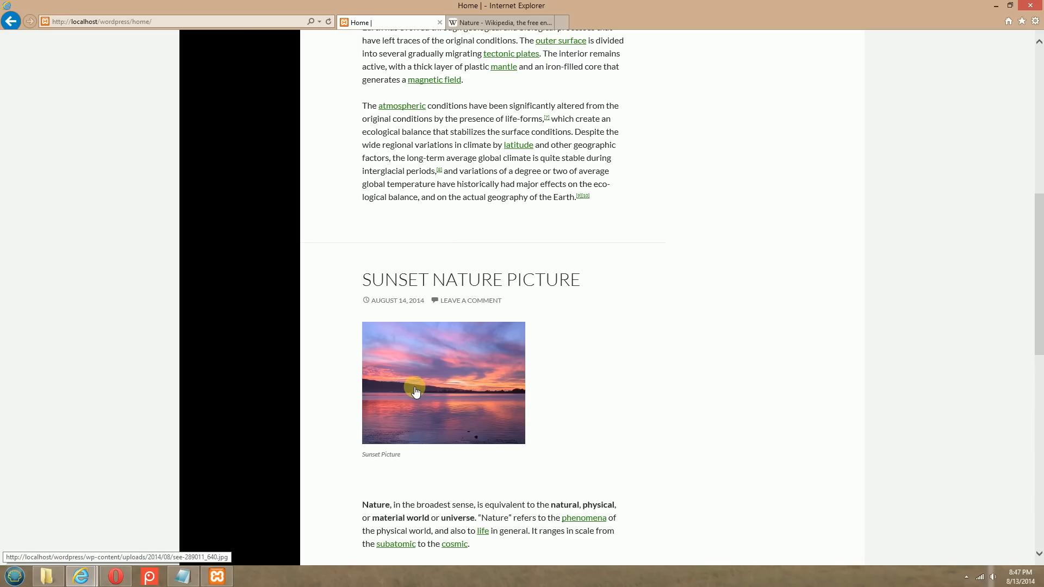
{"action": "scroll", "coordinate": [415, 392], "scroll_direction": "up", "scroll_amount": 8}
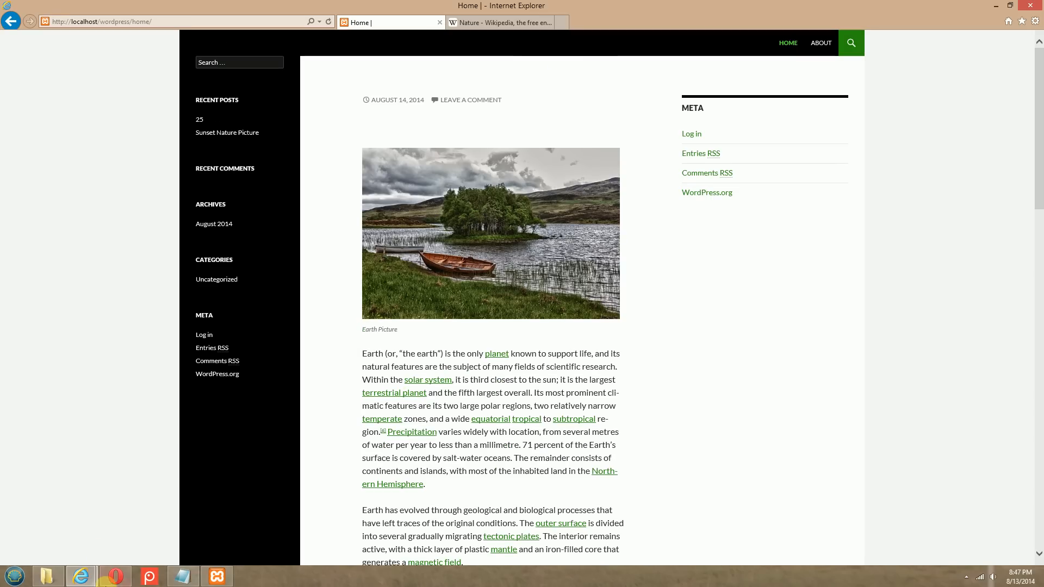
{"action": "left_click", "coordinate": [115, 577]}
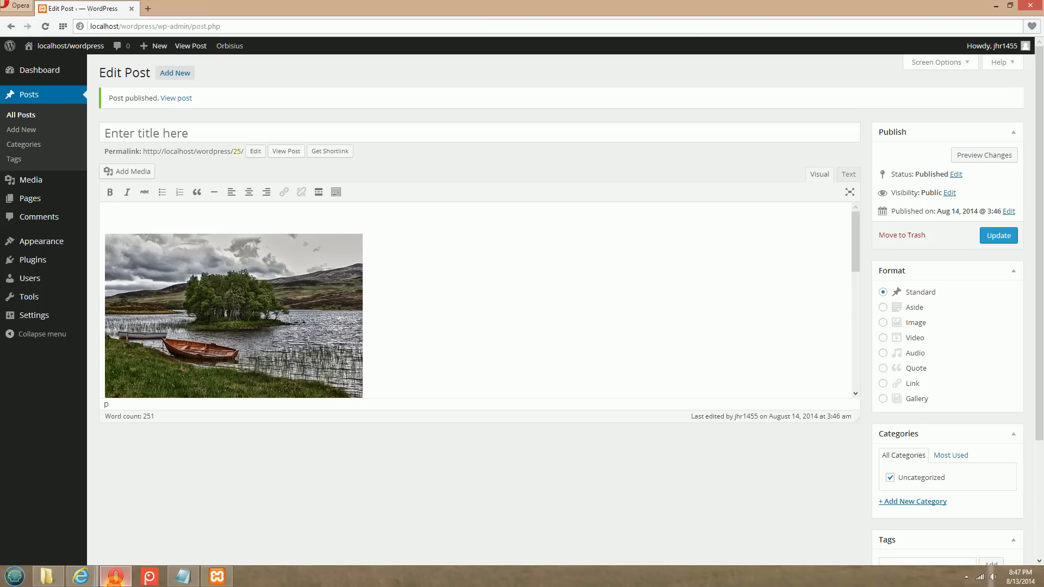
{"action": "left_click", "coordinate": [24, 119]}
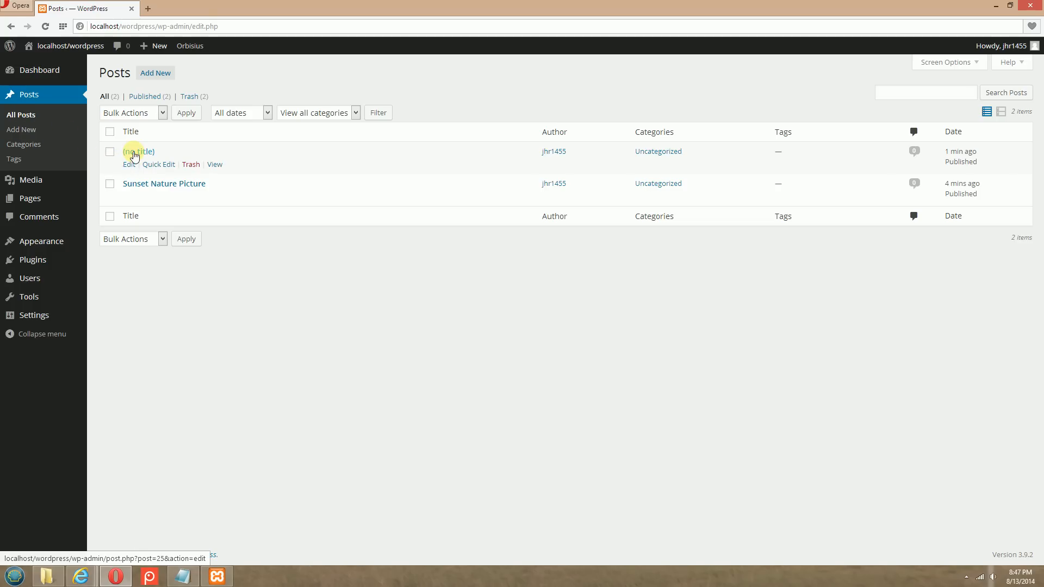
{"action": "left_click", "coordinate": [129, 165]}
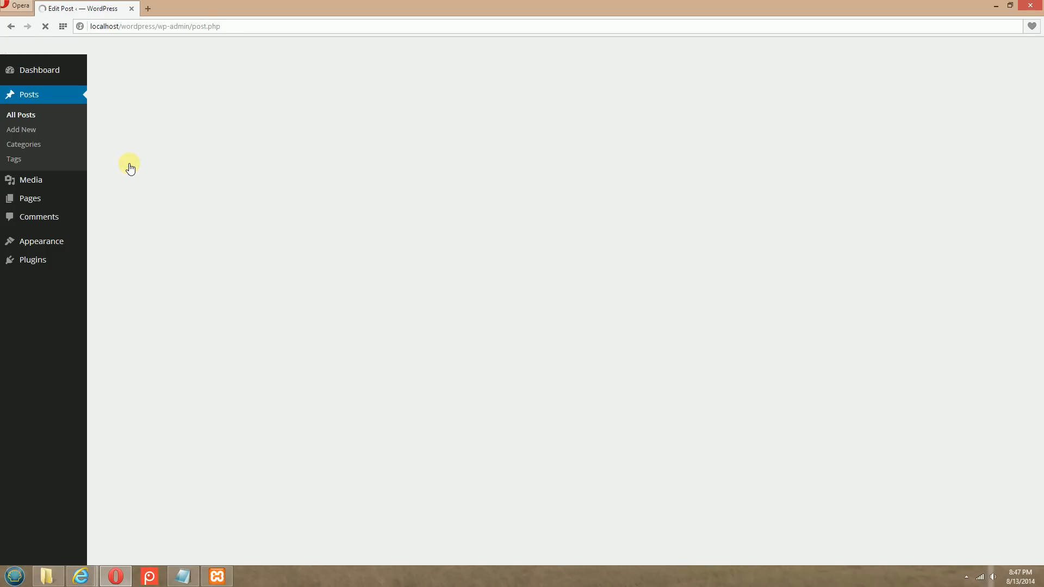
{"action": "left_click", "coordinate": [195, 100]}
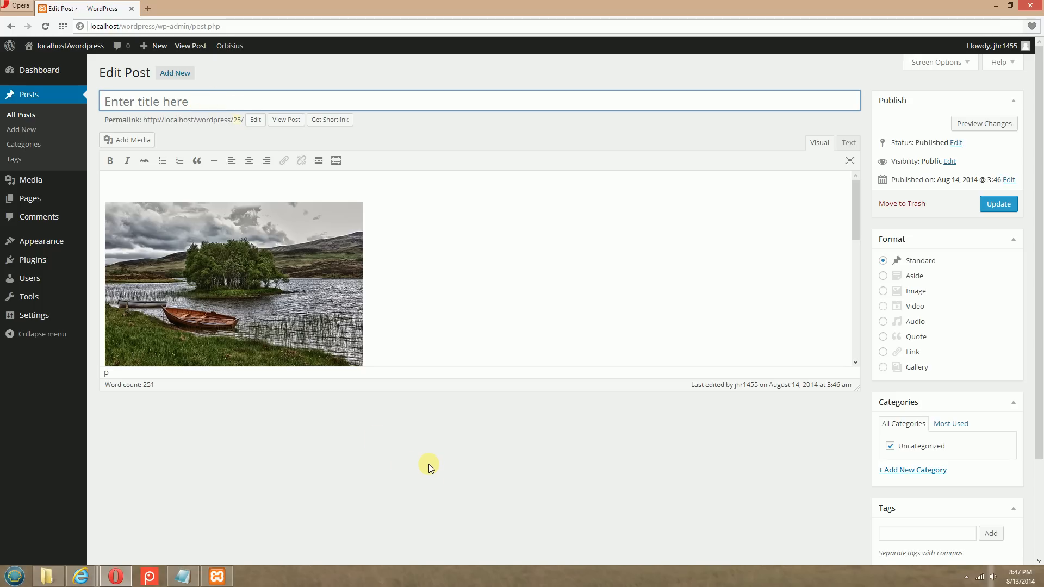
{"action": "type", "text": "Earth Picture"}
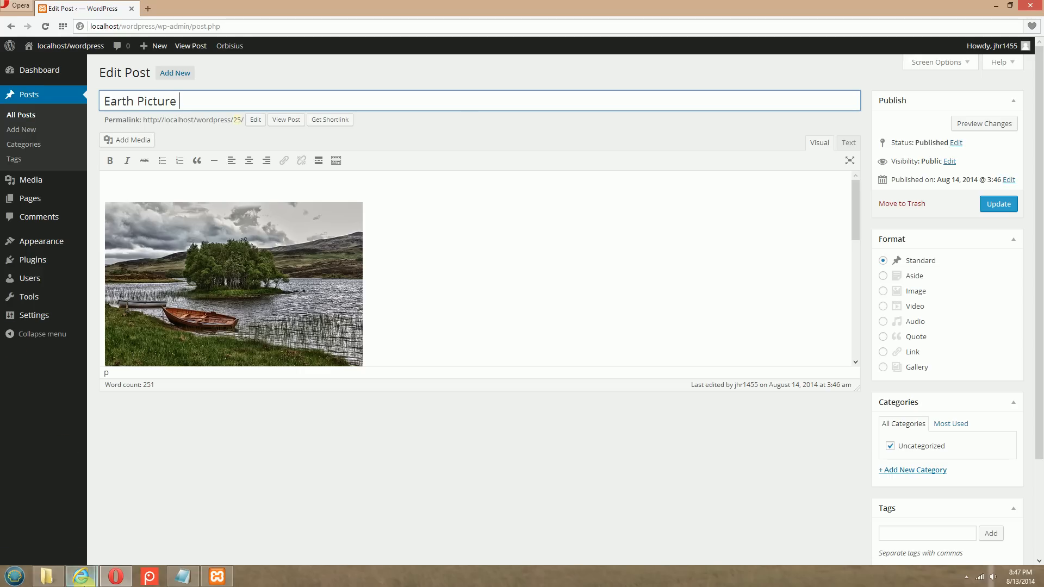
Switch to the Home page in Internet Explorer and check how the sunset post's title is worded
{"action": "left_click", "coordinate": [83, 575]}
{"action": "left_click", "coordinate": [103, 521]}
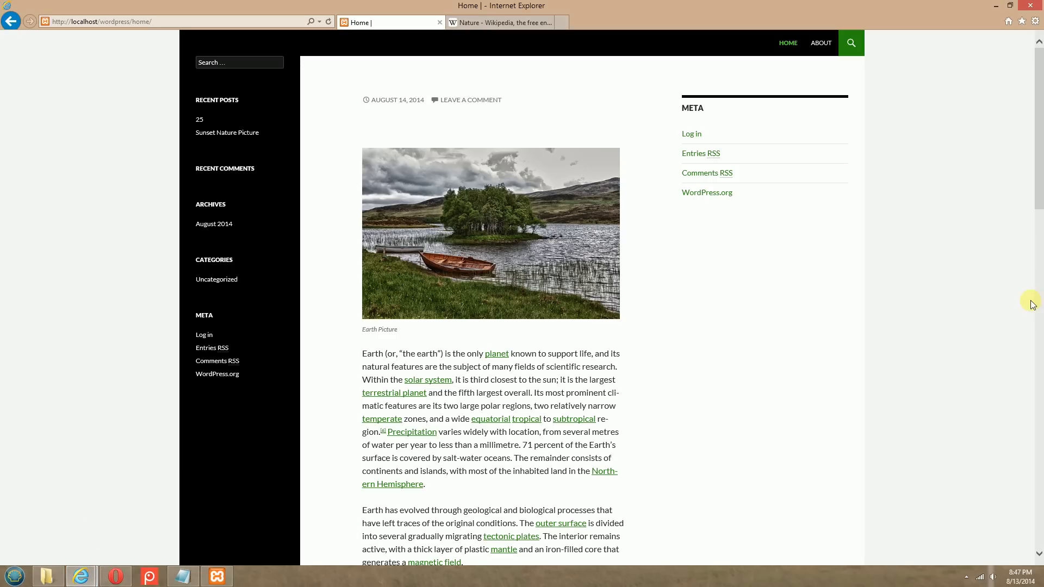
{"action": "scroll", "coordinate": [954, 237], "scroll_direction": "down", "scroll_amount": 6}
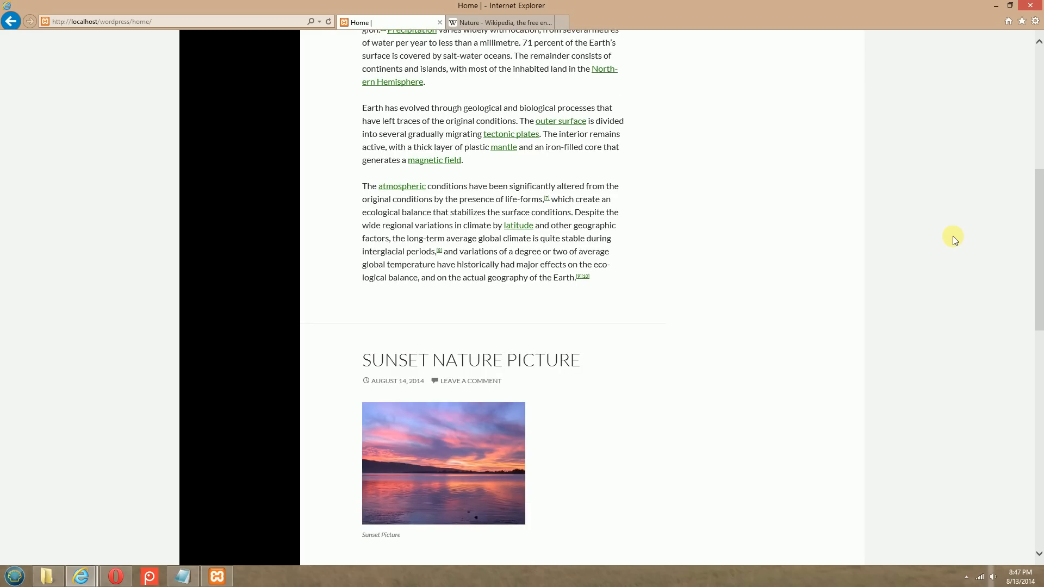
{"action": "scroll", "coordinate": [953, 237], "scroll_direction": "up", "scroll_amount": 6}
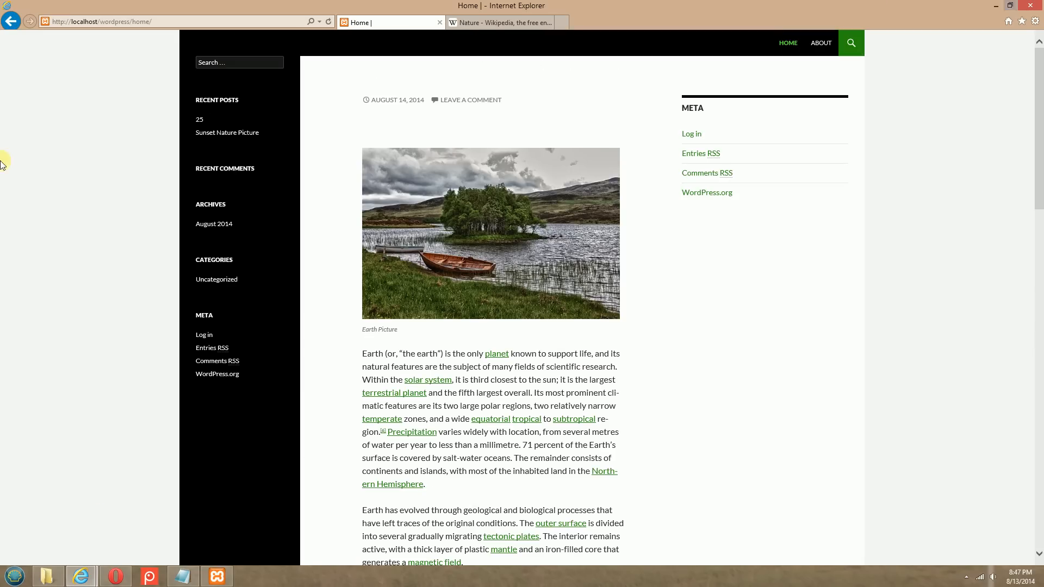
Switch back to Opera, change the post's title to "Earth Nature Picture" and update the post
{"action": "left_click", "coordinate": [115, 576]}
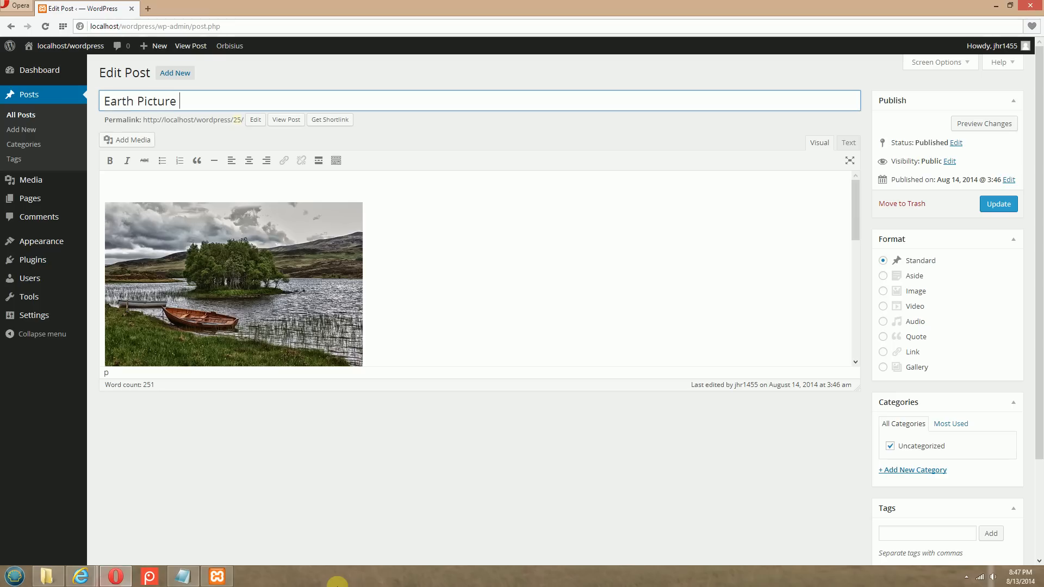
{"action": "left_click", "coordinate": [138, 102]}
{"action": "type", "text": "Nature"}
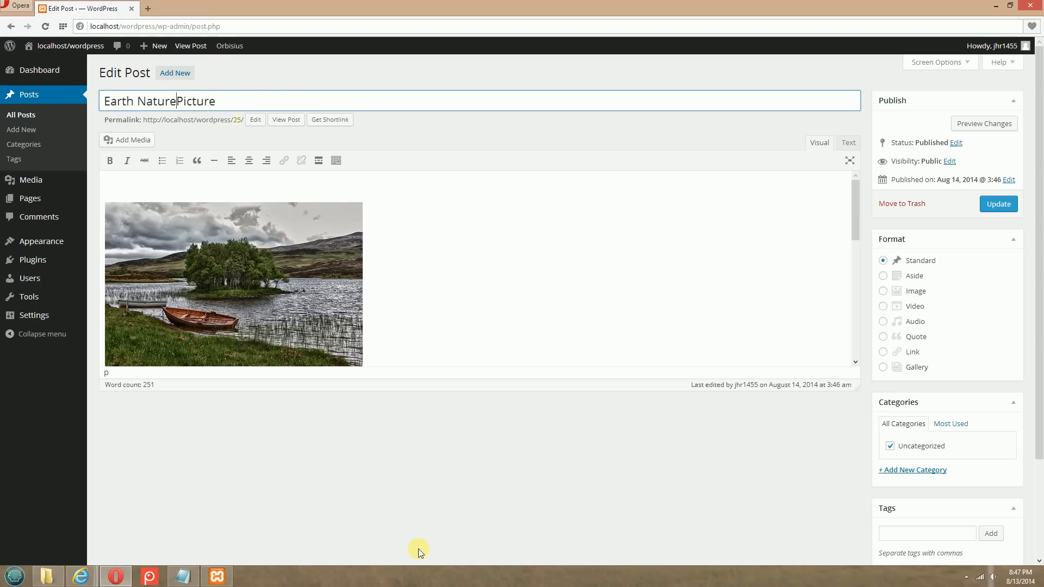
{"action": "left_click", "coordinate": [1008, 203]}
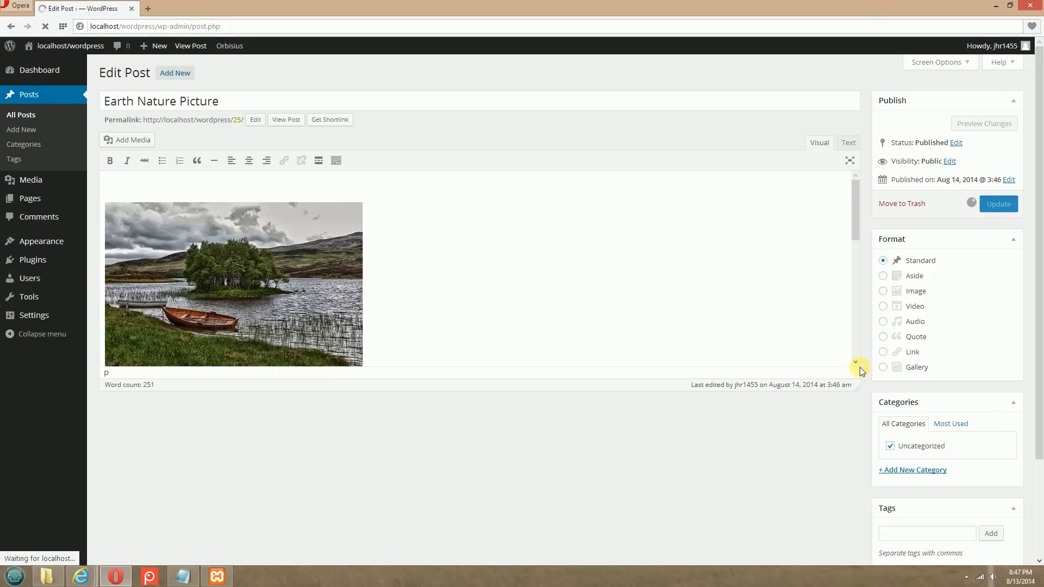
Switch to Internet Explorer, reload the Home page and compare the titles and picture sizes of the Earth and sunset posts
{"action": "left_click", "coordinate": [73, 577]}
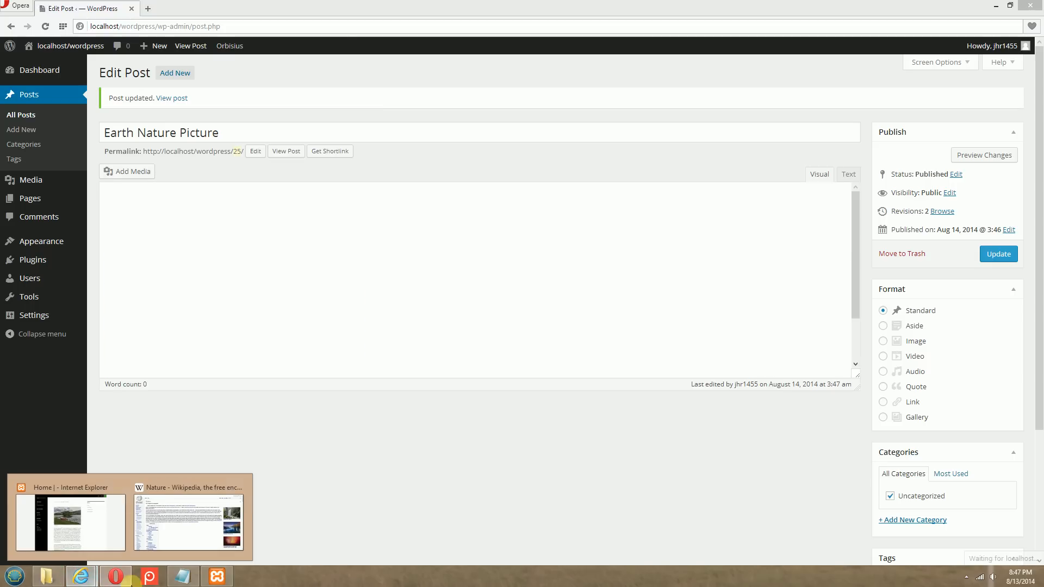
{"action": "left_click", "coordinate": [71, 521]}
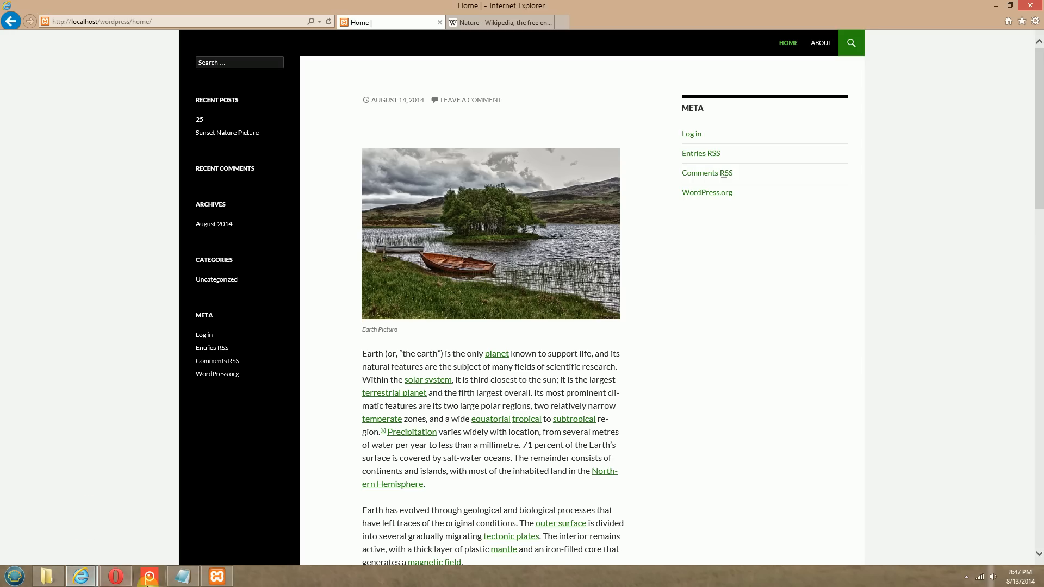
{"action": "left_click", "coordinate": [326, 20]}
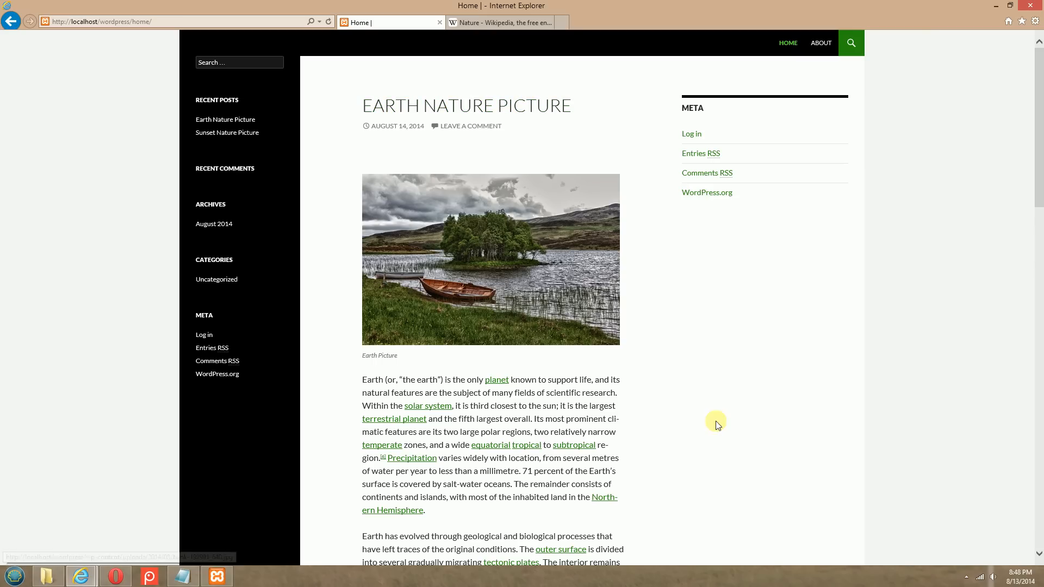
{"action": "scroll", "coordinate": [1011, 234], "scroll_direction": "down", "scroll_amount": 3}
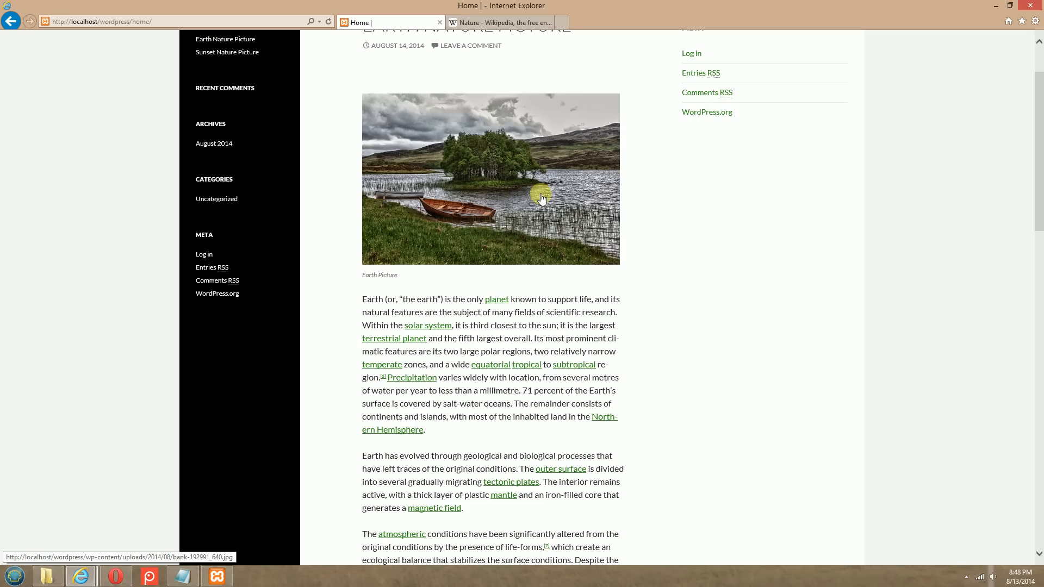
{"action": "scroll", "coordinate": [457, 317], "scroll_direction": "down", "scroll_amount": 10}
{"action": "scroll", "coordinate": [462, 402], "scroll_direction": "down", "scroll_amount": 6}
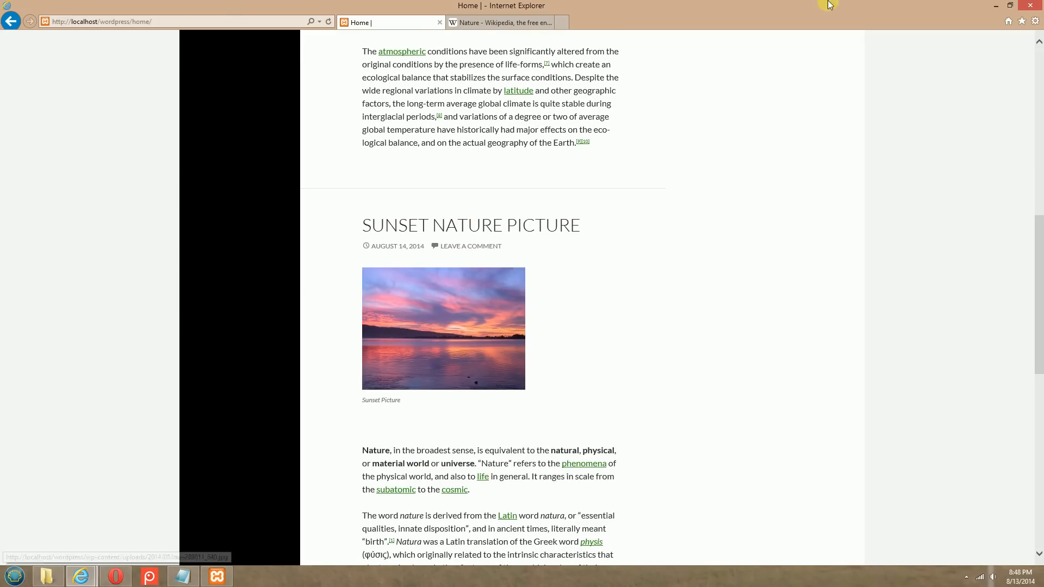
Switch to Opera and open the Sunset Nature Picture post for editing
{"action": "left_click", "coordinate": [114, 584]}
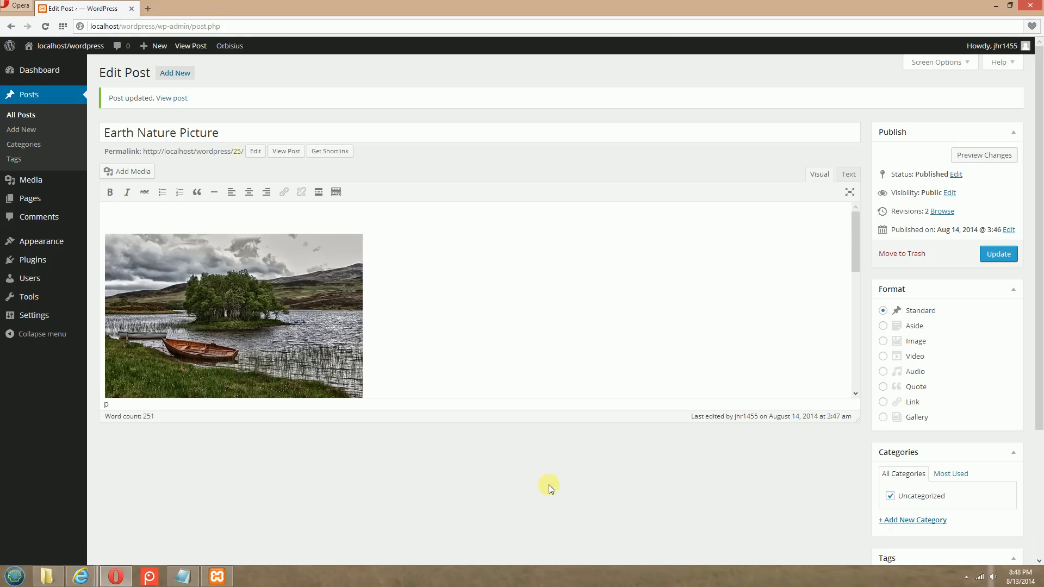
{"action": "left_click", "coordinate": [29, 113]}
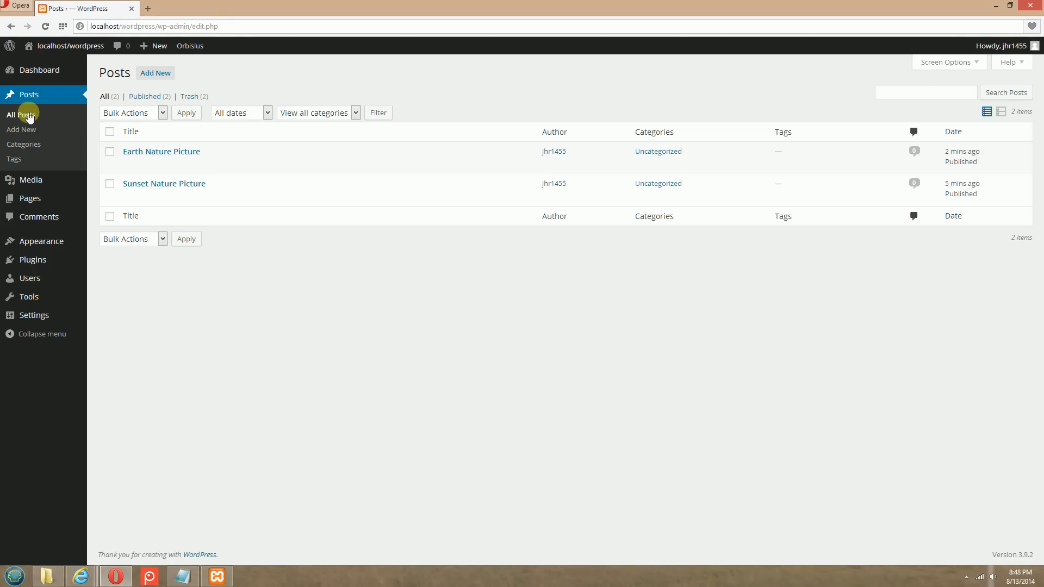
{"action": "mouse_move", "coordinate": [106, 194]}
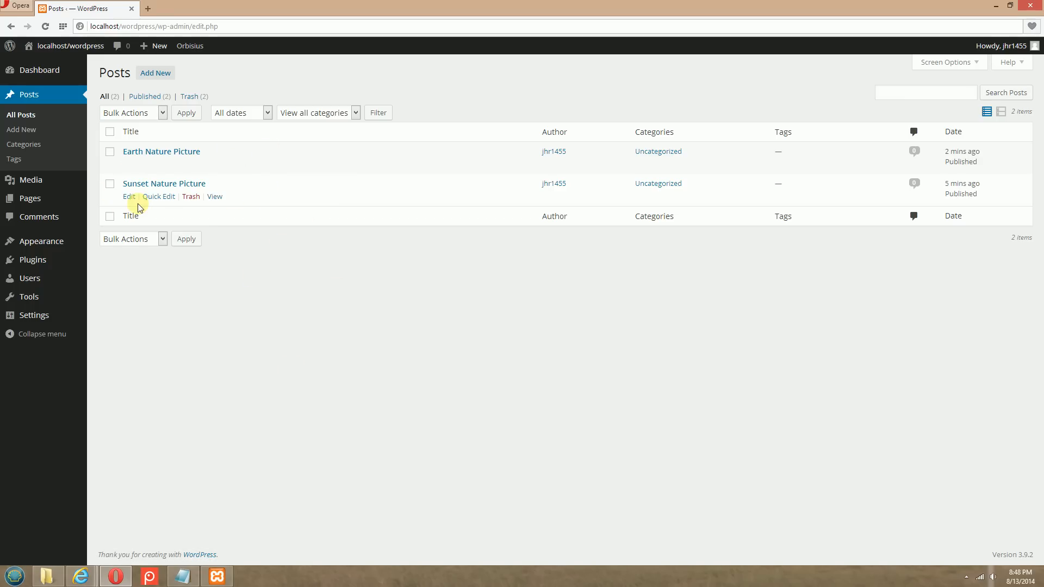
{"action": "left_click", "coordinate": [129, 197]}
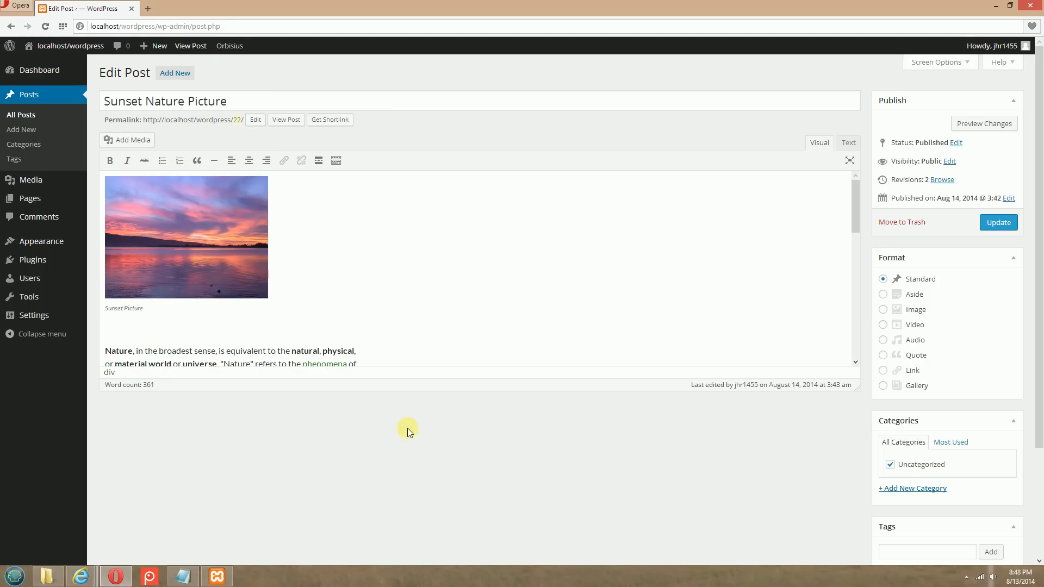
Set the sunset picture's display size to Full Size – 640 × 480 in its image details and update the post
{"action": "left_click", "coordinate": [181, 231]}
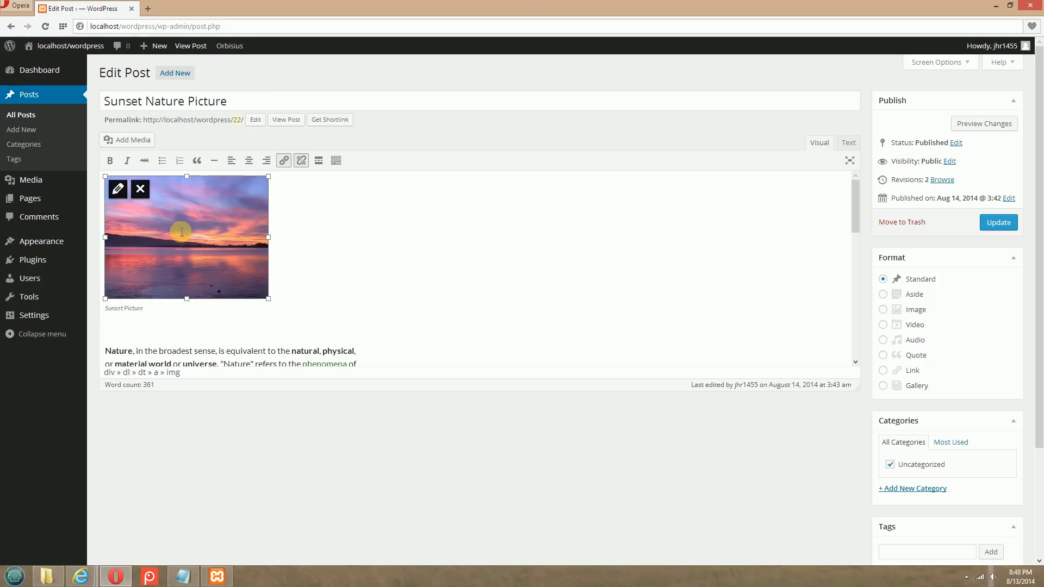
{"action": "left_click", "coordinate": [115, 186]}
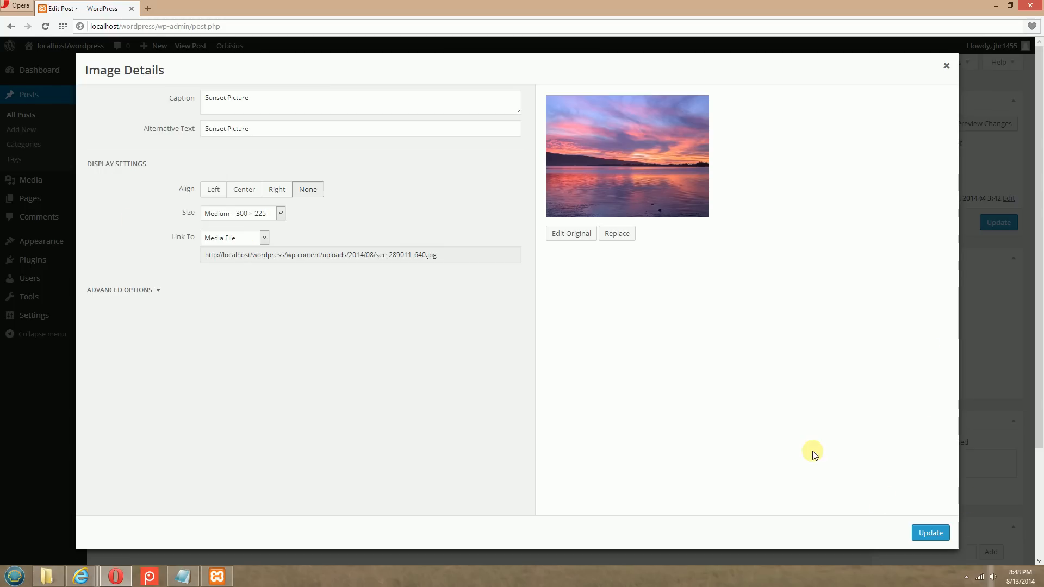
{"action": "left_click", "coordinate": [945, 65]}
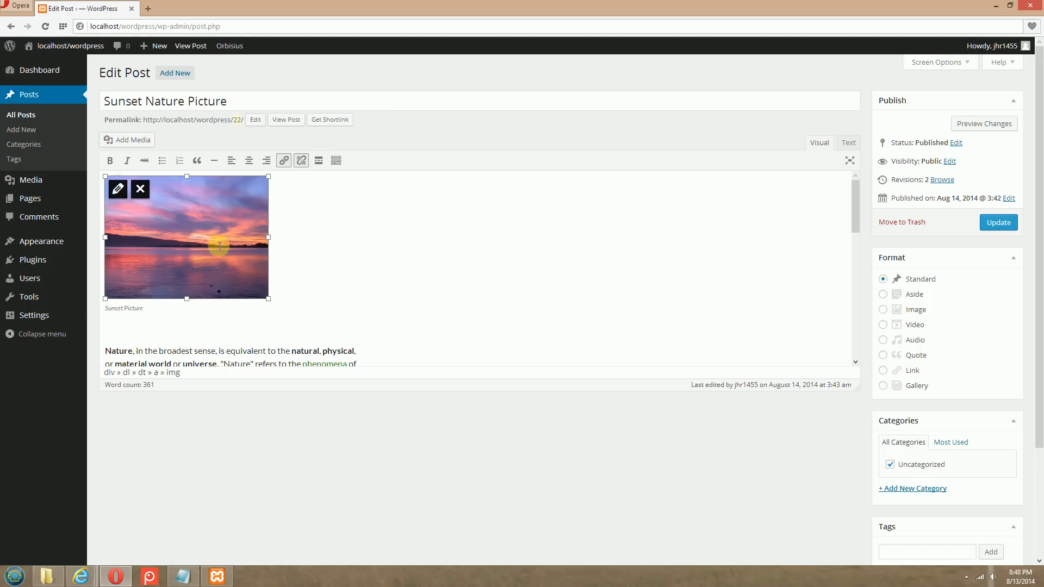
{"action": "left_click", "coordinate": [119, 190]}
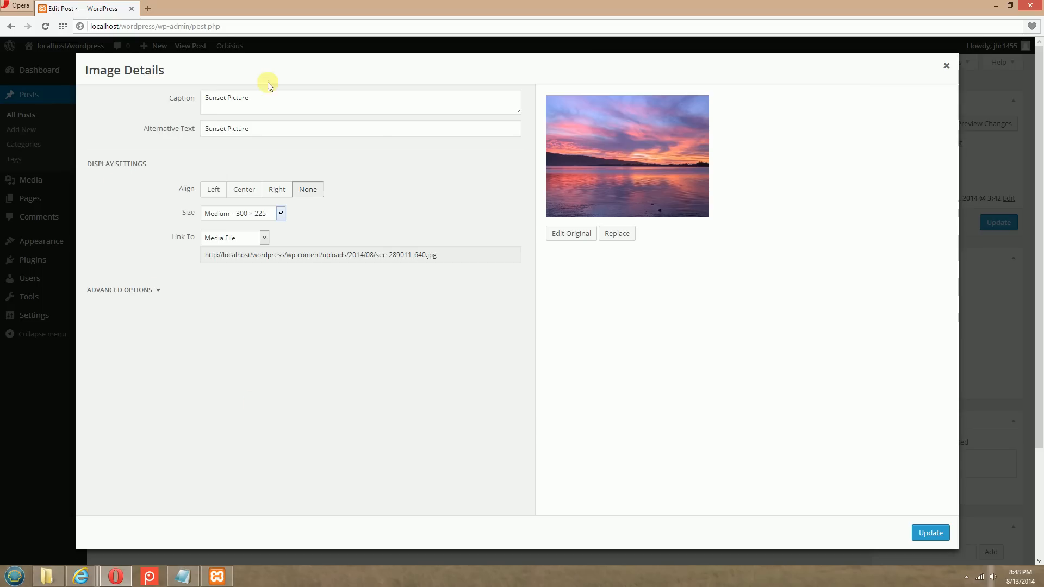
{"action": "left_click", "coordinate": [278, 213]}
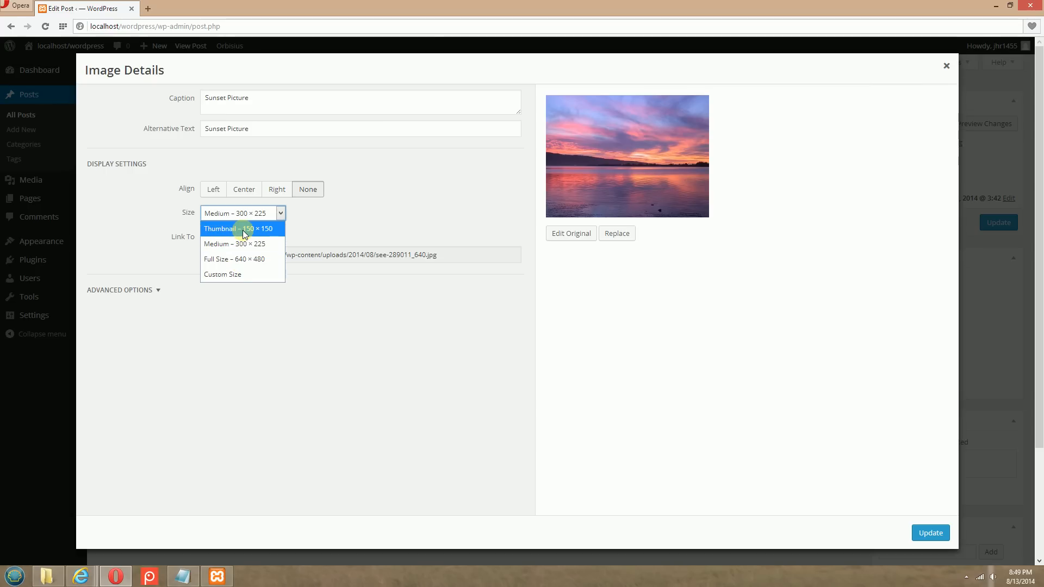
{"action": "left_click", "coordinate": [255, 260]}
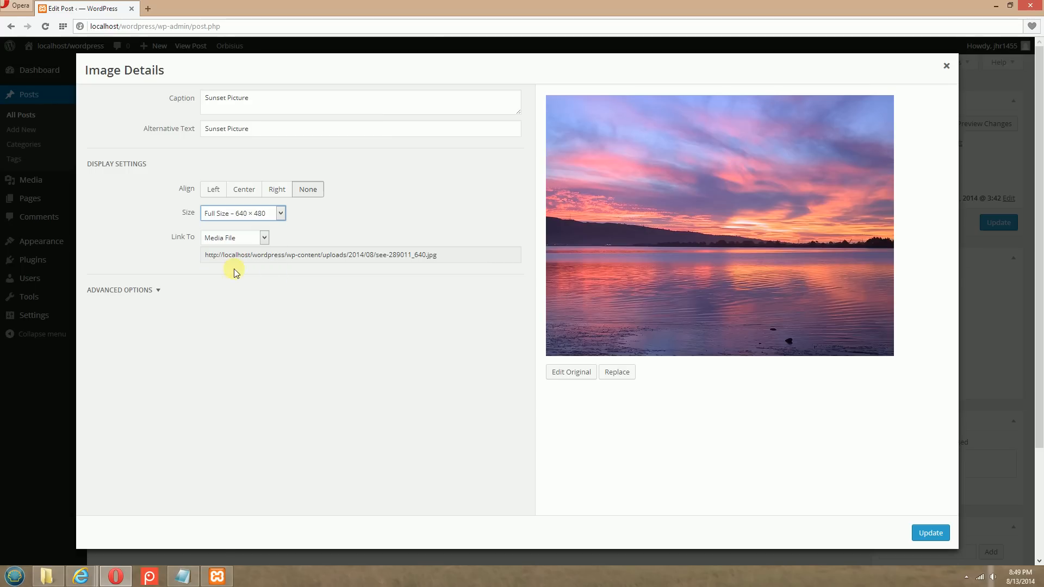
{"action": "left_click", "coordinate": [930, 532]}
{"action": "left_click", "coordinate": [993, 227]}
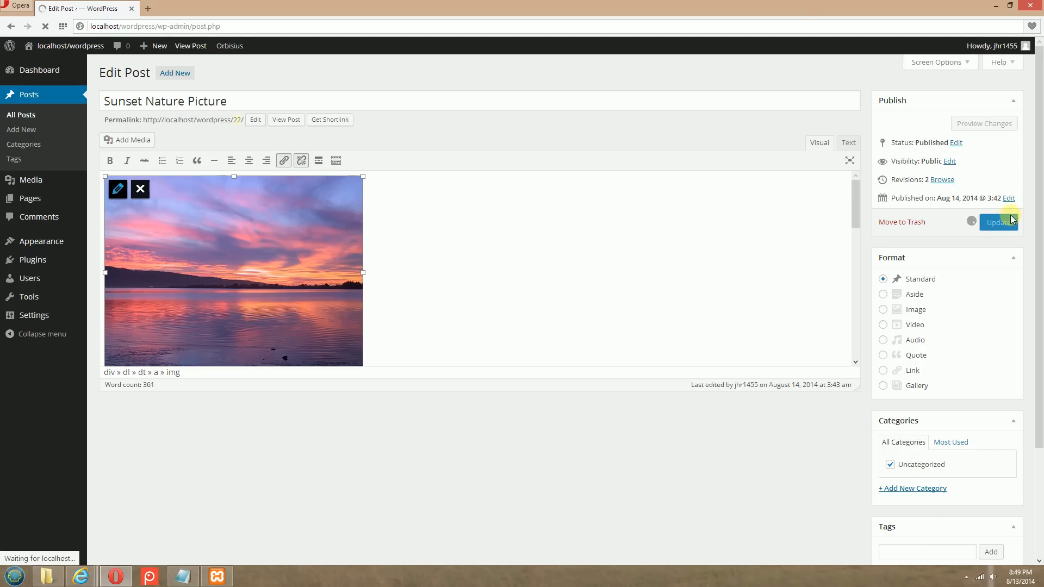
Switch to Internet Explorer, reload the Home page and review the resized sunset picture and the rest of the page
{"action": "mouse_move", "coordinate": [82, 578]}
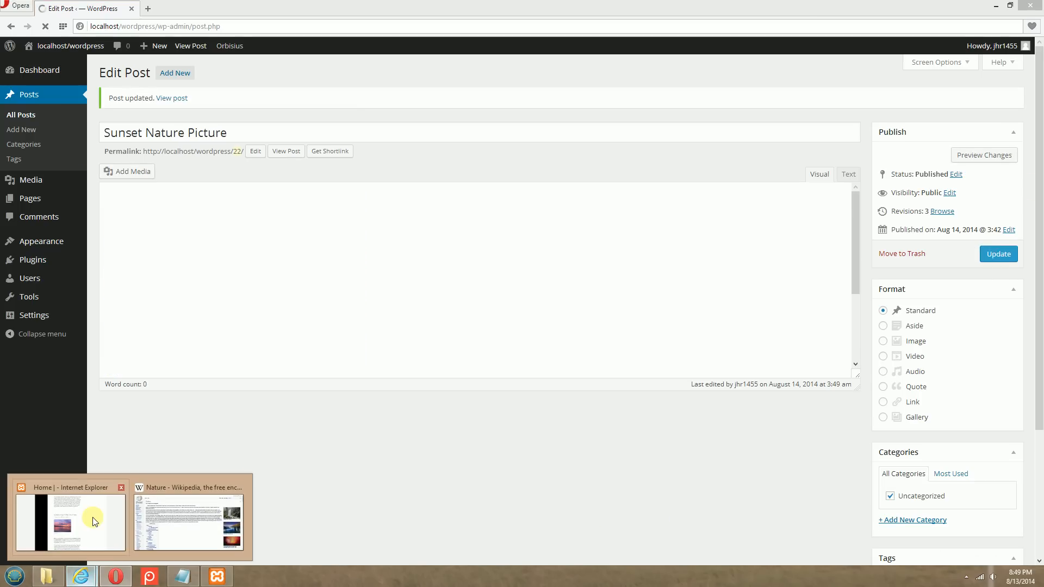
{"action": "left_click", "coordinate": [87, 519]}
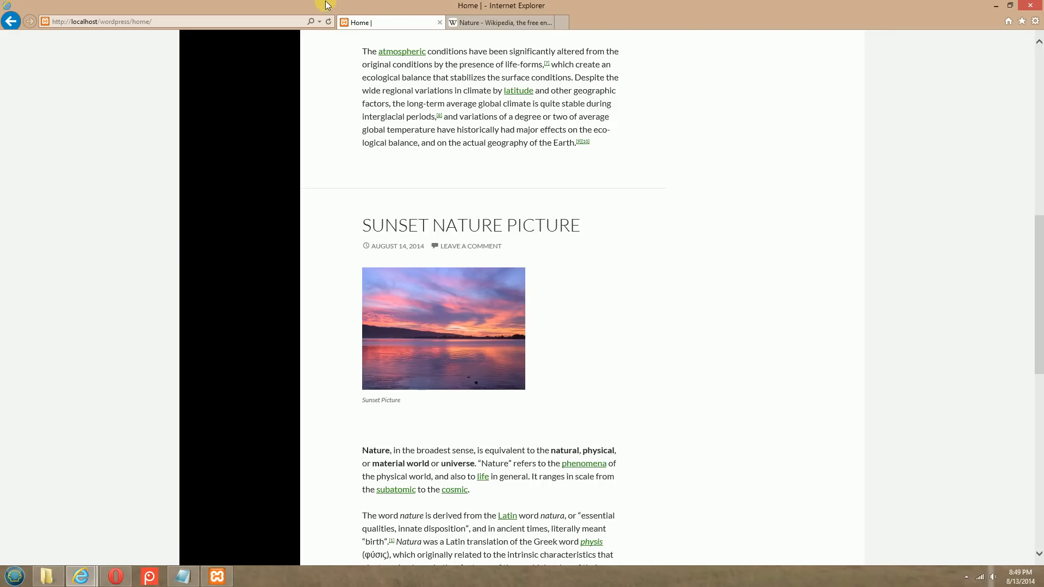
{"action": "left_click", "coordinate": [328, 21]}
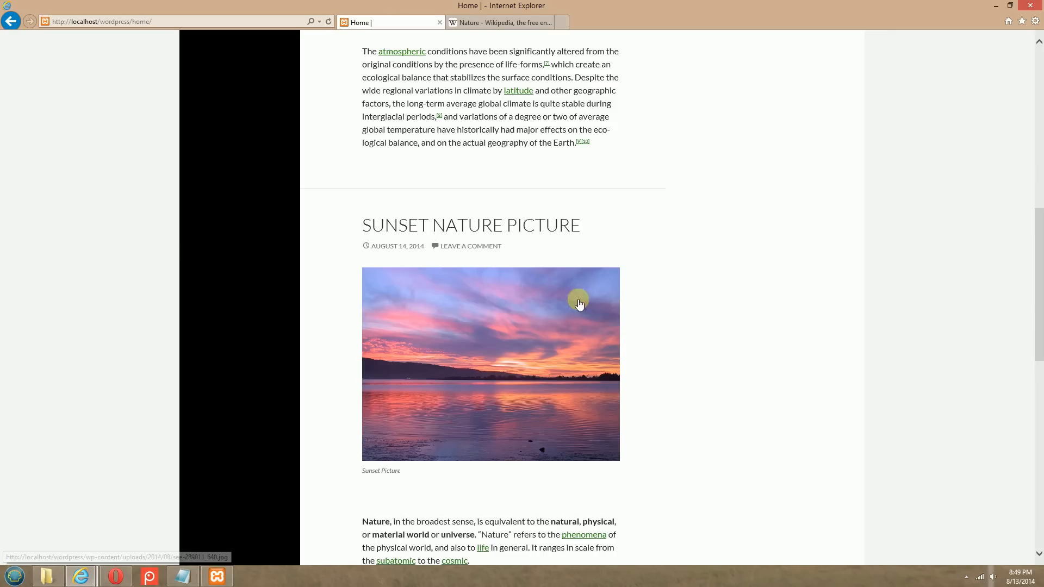
{"action": "scroll", "coordinate": [488, 422], "scroll_direction": "up", "scroll_amount": 10}
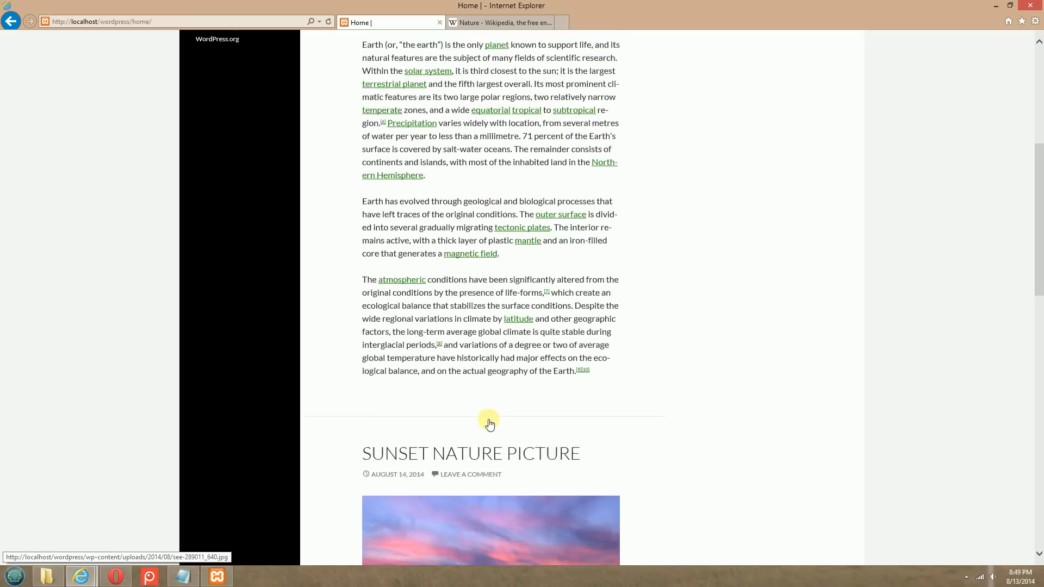
{"action": "scroll", "coordinate": [523, 361], "scroll_direction": "down", "scroll_amount": 15}
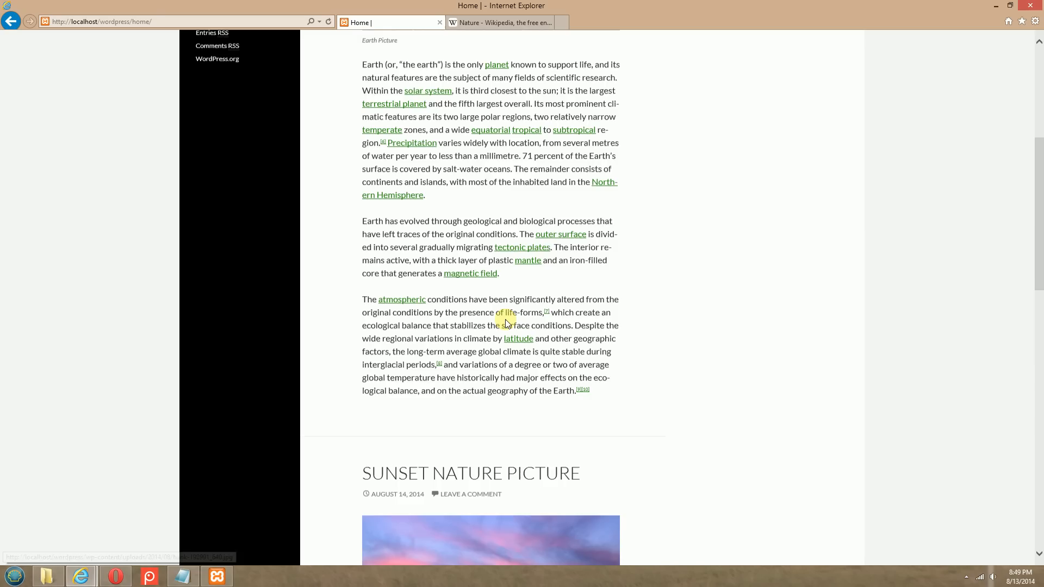
{"action": "scroll", "coordinate": [504, 323], "scroll_direction": "down", "scroll_amount": 2}
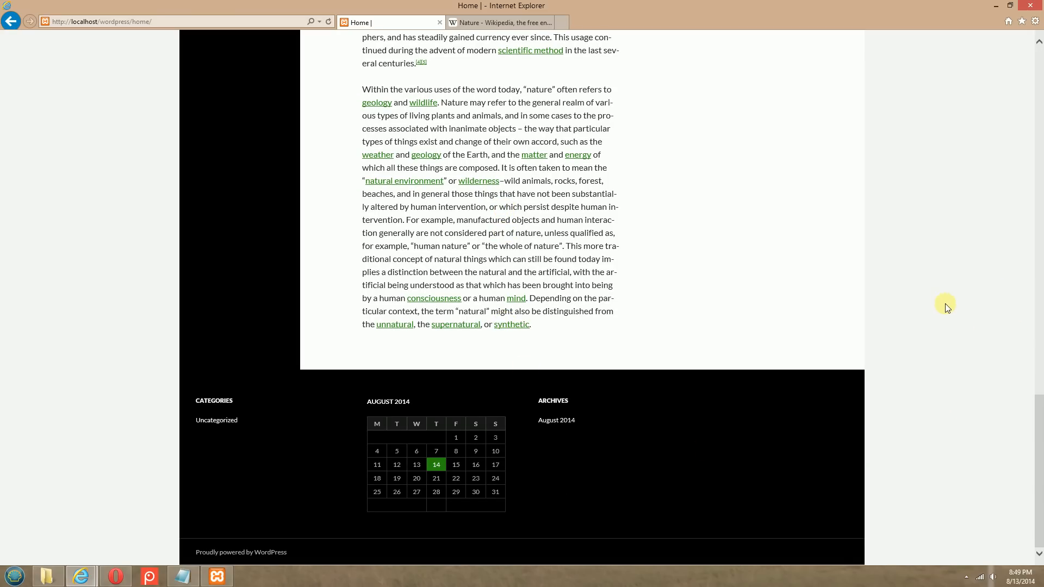
{"action": "scroll", "coordinate": [954, 324], "scroll_direction": "up", "scroll_amount": 8}
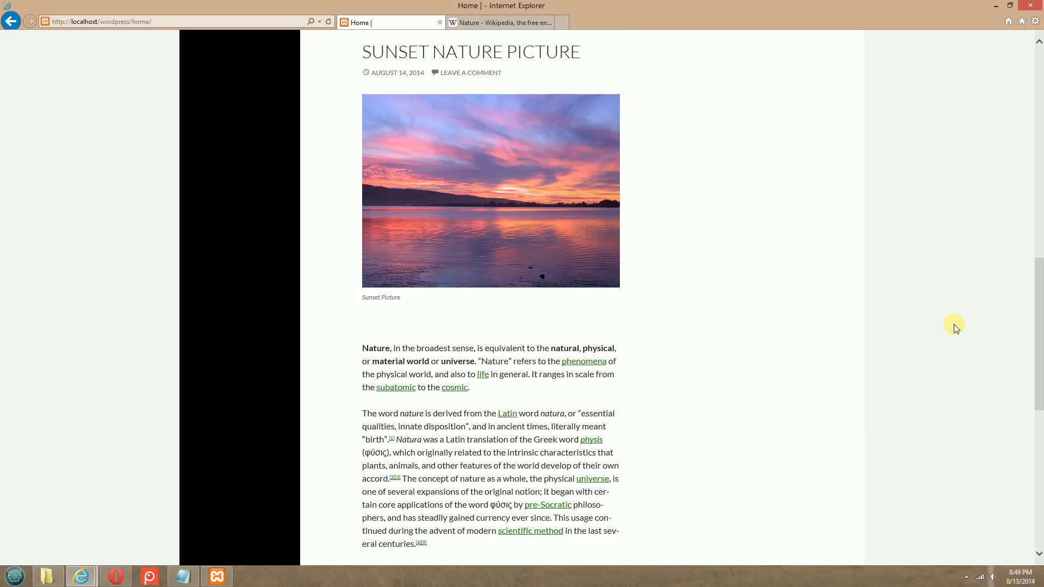
Review the Home page's sidebar widgets and the Categories, calendar and Archives widgets in its footer
{"action": "scroll", "coordinate": [953, 323], "scroll_direction": "down", "scroll_amount": 8}
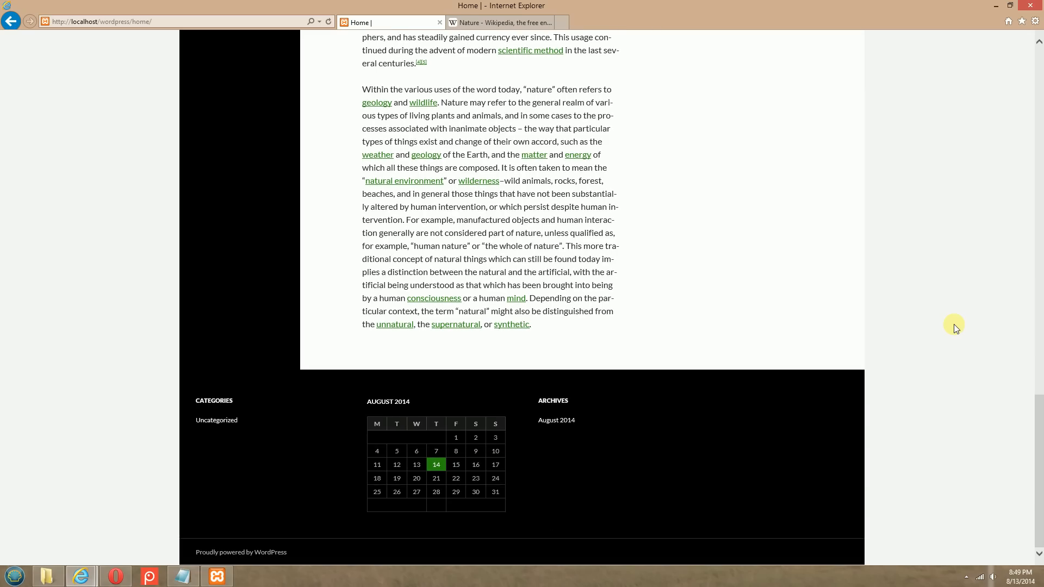
{"action": "scroll", "coordinate": [954, 324], "scroll_direction": "up", "scroll_amount": 12}
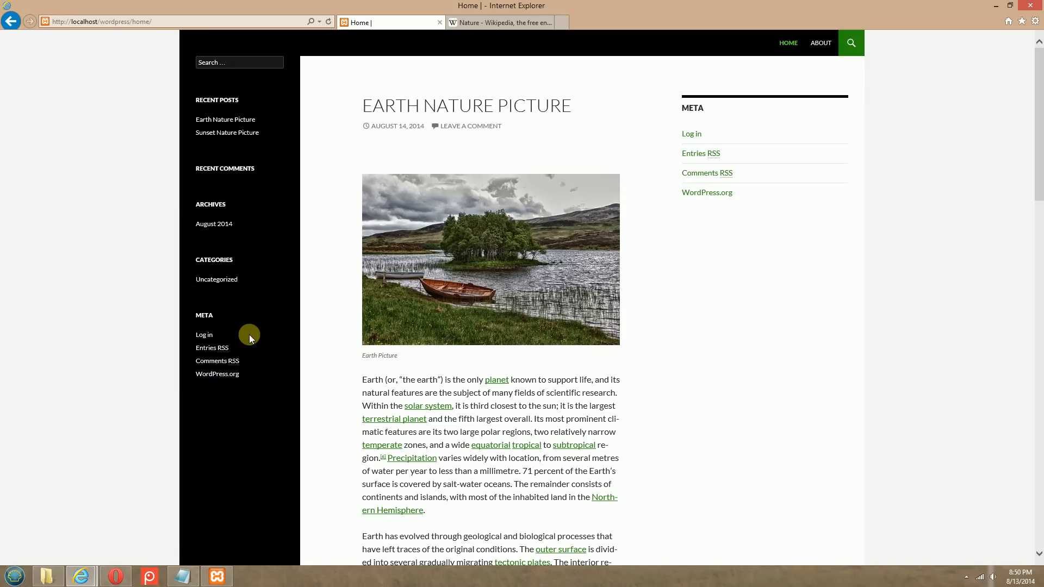
{"action": "left_click", "coordinate": [115, 575]}
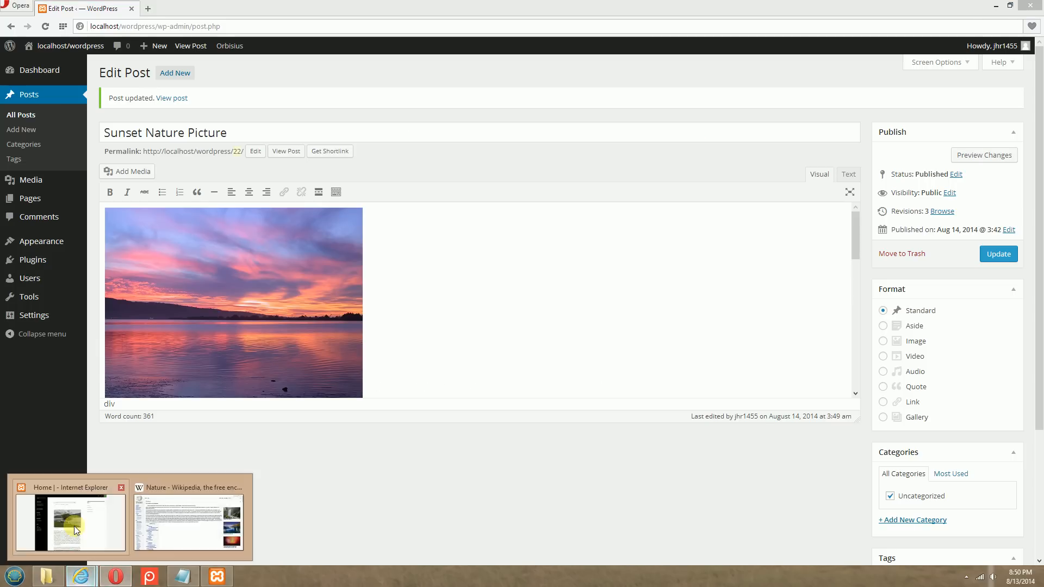
{"action": "left_click", "coordinate": [72, 524]}
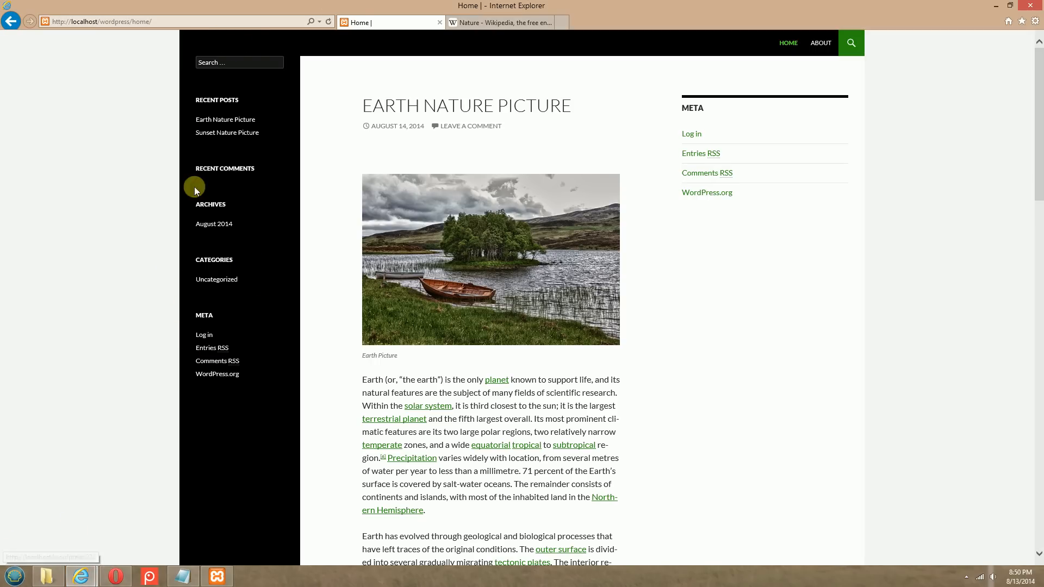
{"action": "scroll", "coordinate": [972, 202], "scroll_direction": "down", "scroll_amount": 7}
{"action": "scroll", "coordinate": [970, 203], "scroll_direction": "down", "scroll_amount": 10}
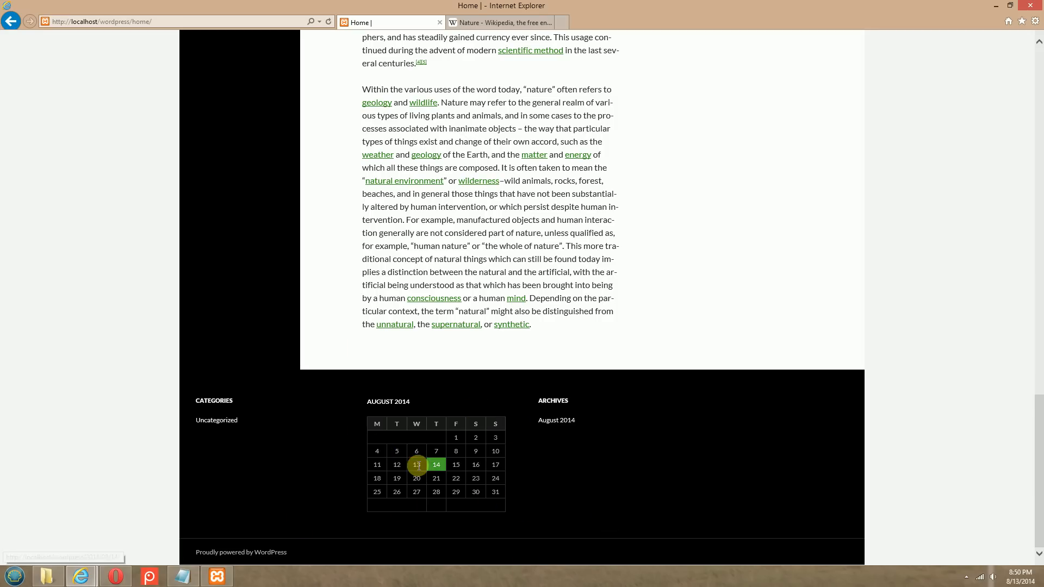
{"action": "scroll", "coordinate": [979, 392], "scroll_direction": "up", "scroll_amount": 20}
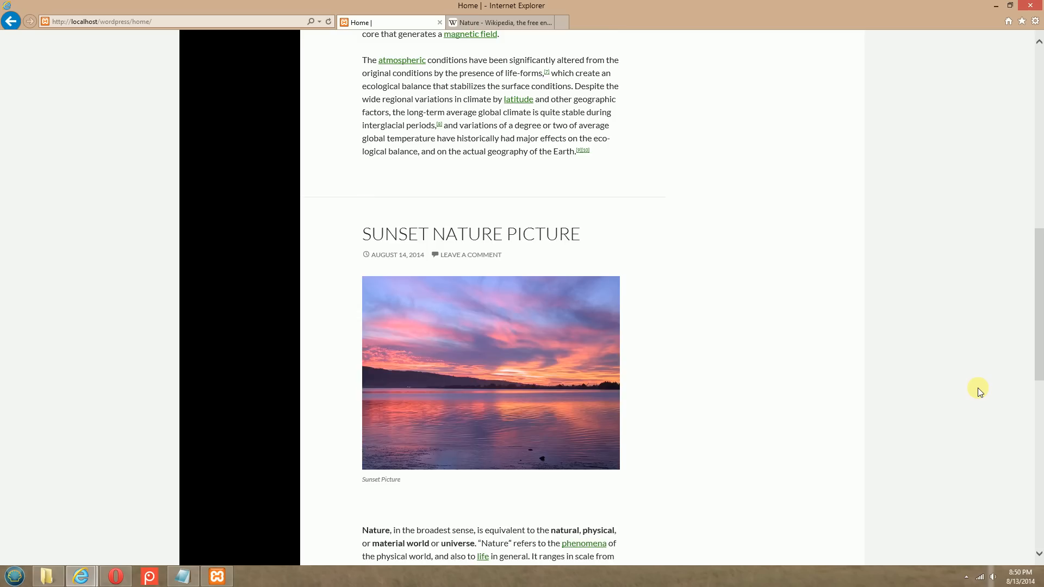
Switch to Opera, open the site's widget settings and expand the Footer Widget Area
{"action": "left_click", "coordinate": [116, 577]}
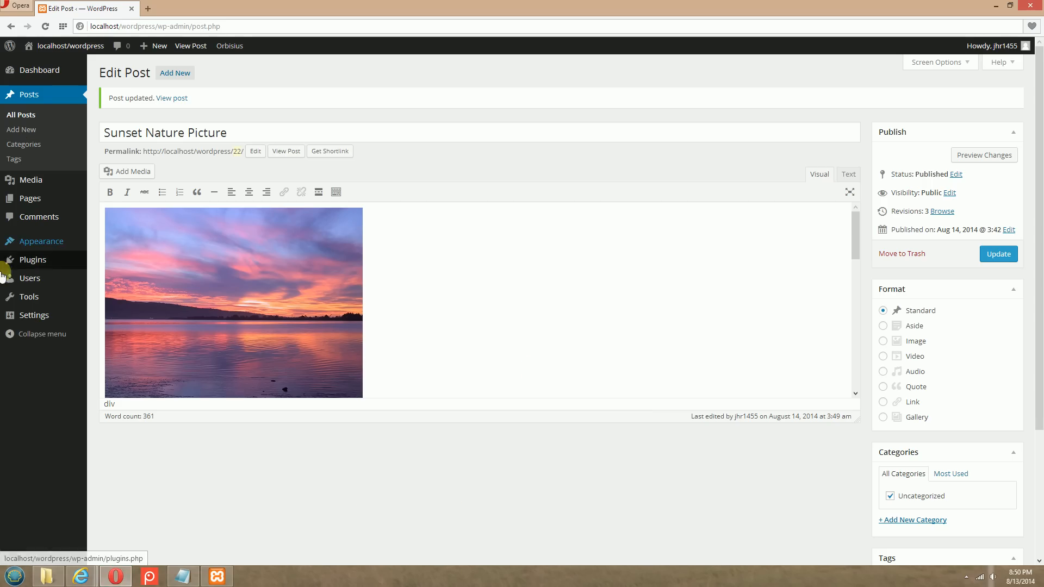
{"action": "left_click", "coordinate": [40, 72]}
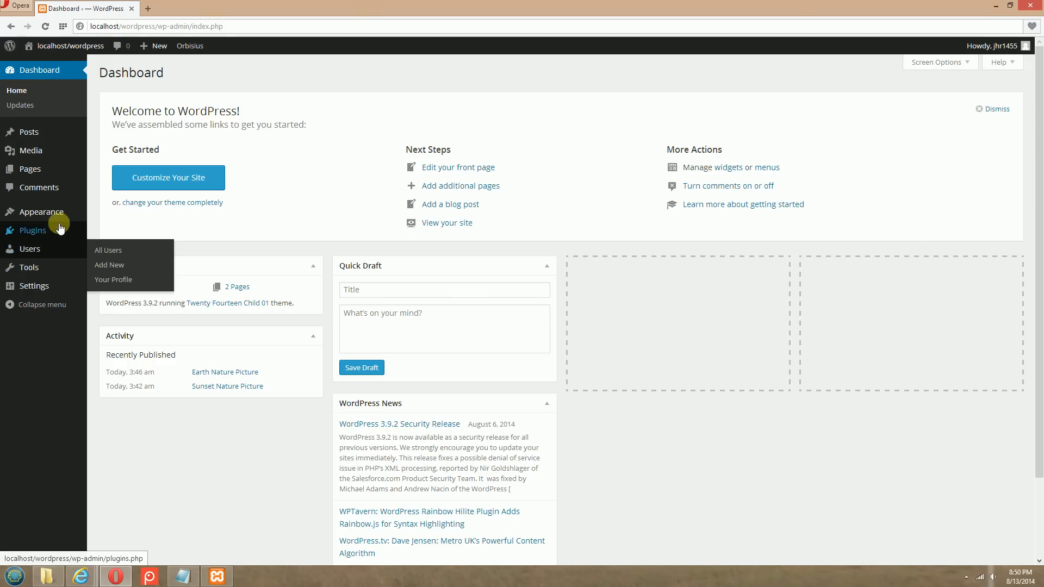
{"action": "mouse_move", "coordinate": [66, 219]}
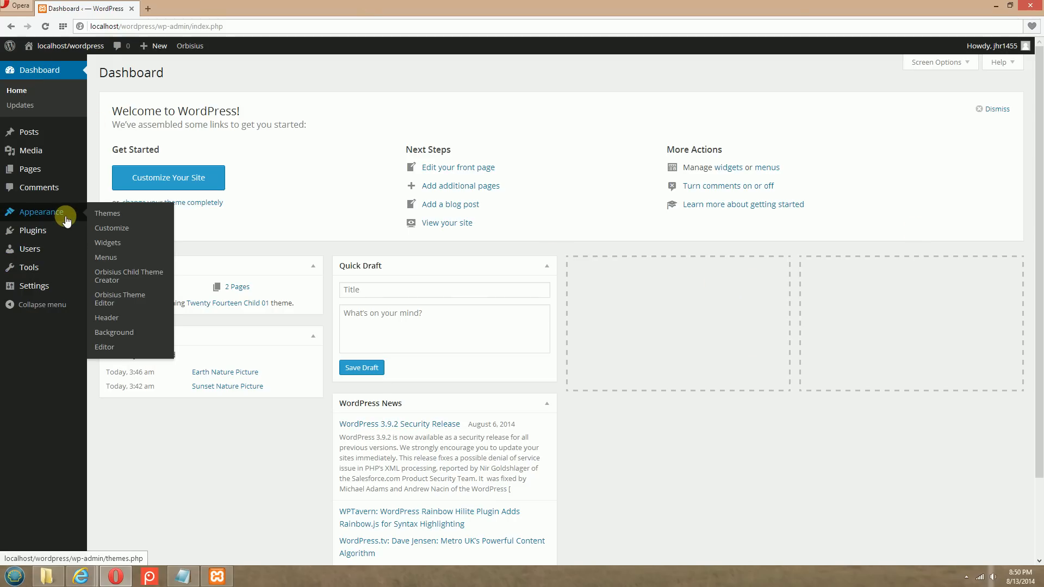
{"action": "left_click", "coordinate": [106, 244]}
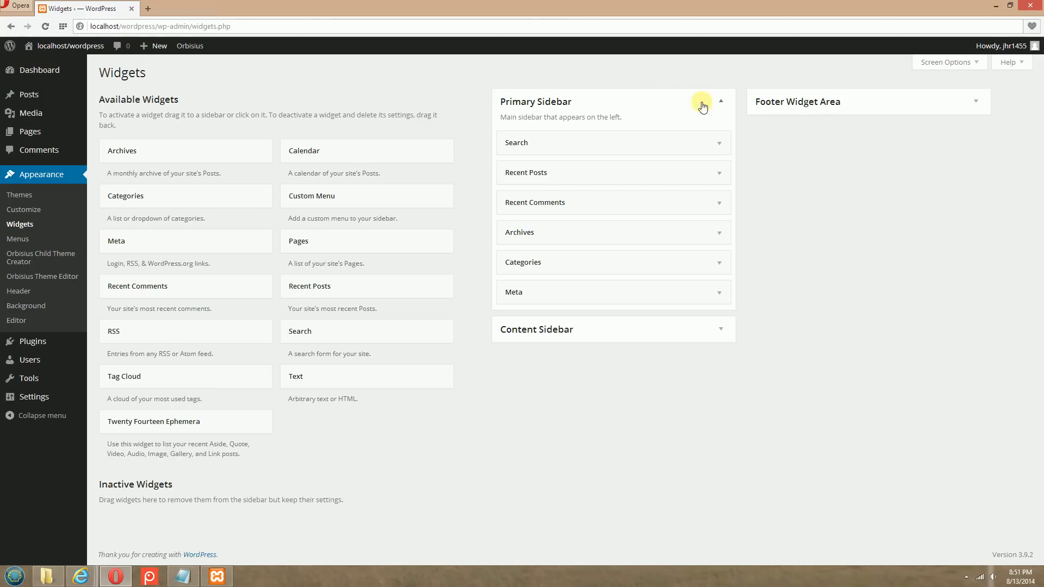
{"action": "left_click", "coordinate": [819, 105]}
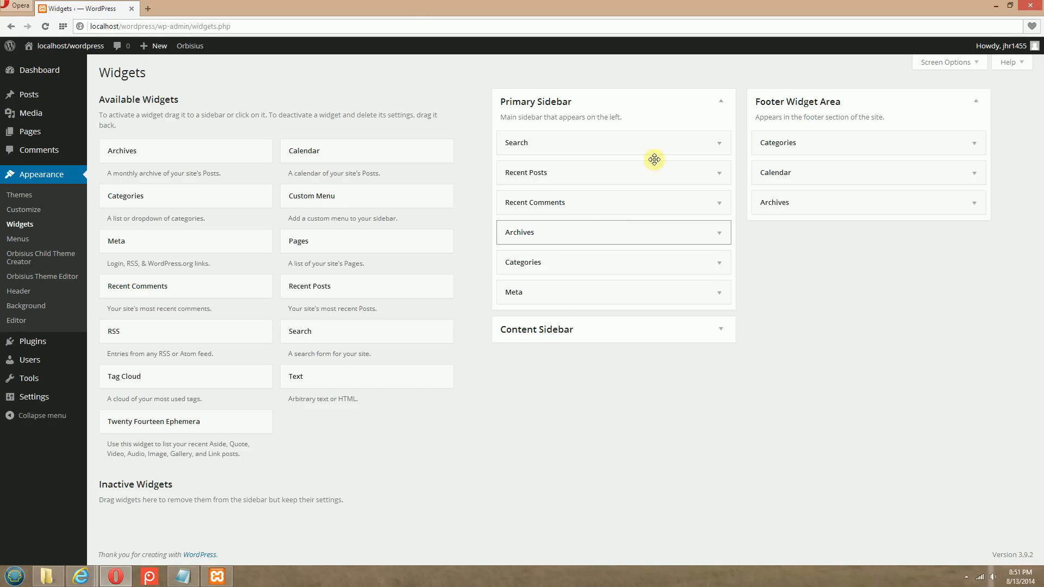
Check the sidebar on the Home page in Internet Explorer, and in Opera remove the Categories and Meta widgets from the Primary Sidebar
{"action": "left_click", "coordinate": [27, 523]}
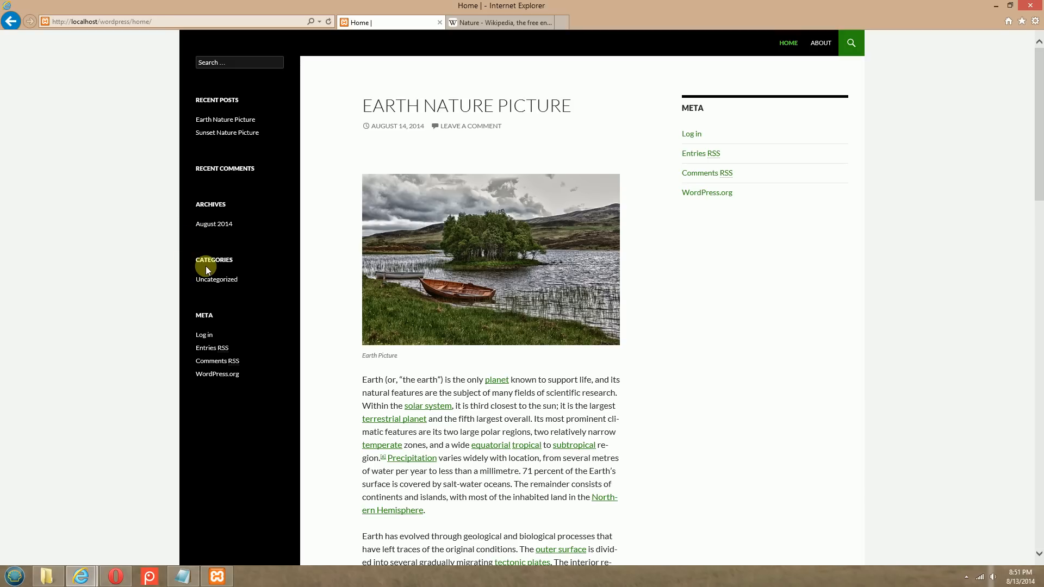
{"action": "left_click", "coordinate": [120, 578]}
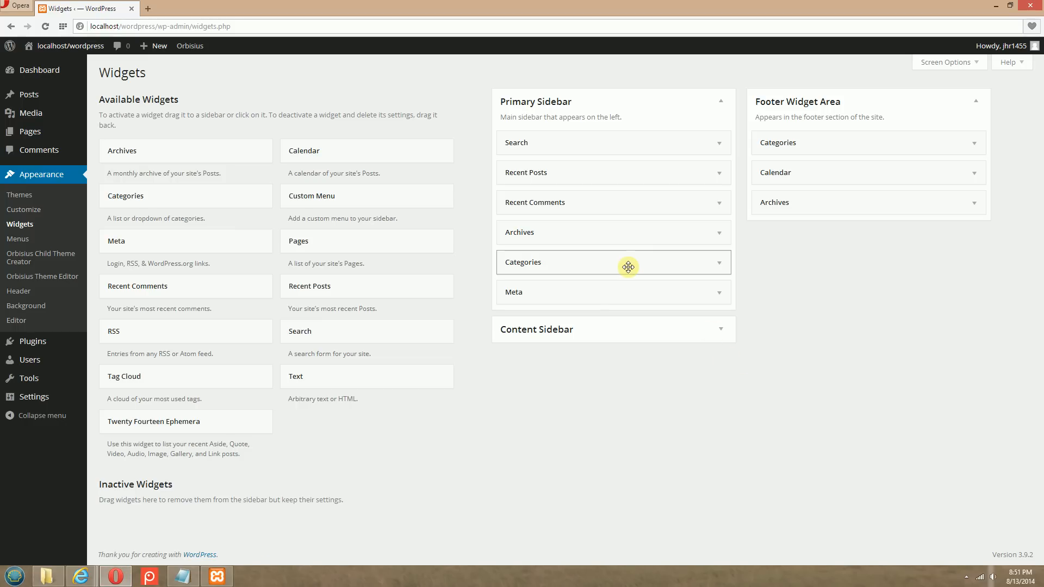
{"action": "left_click_drag", "start_coordinate": [637, 265], "coordinate": [361, 307]}
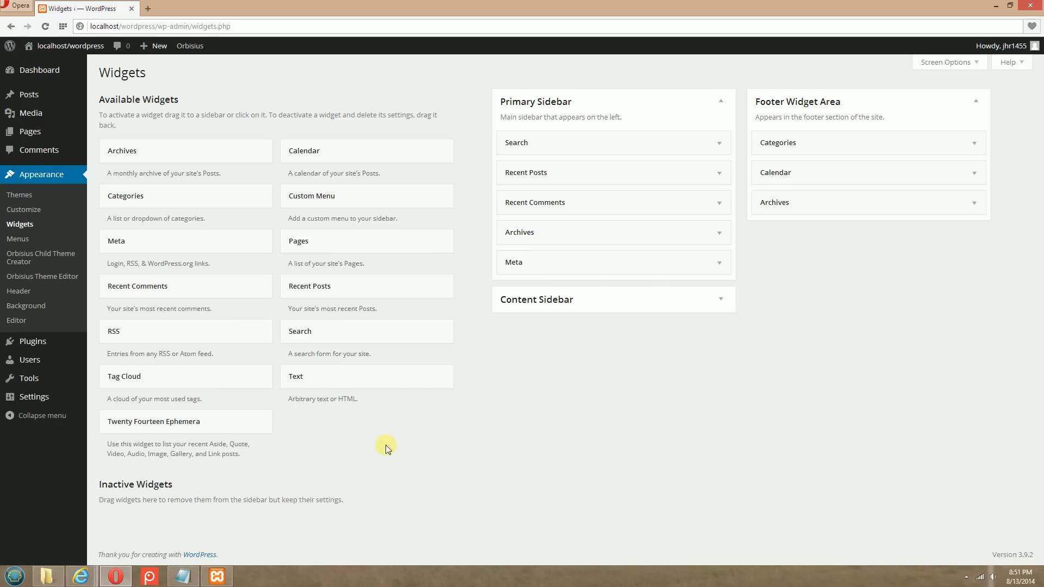
{"action": "left_click_drag", "start_coordinate": [647, 266], "coordinate": [357, 338]}
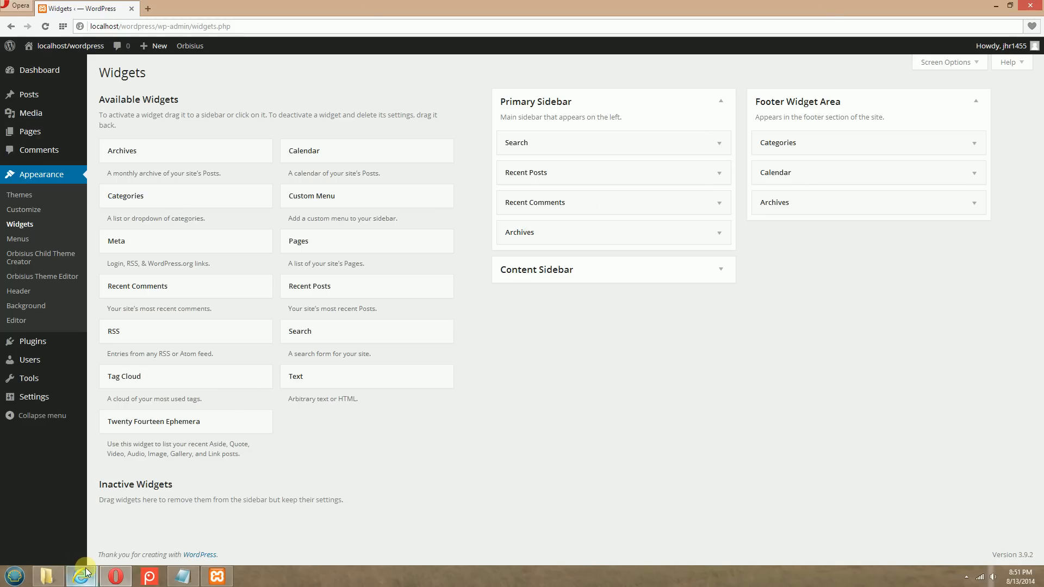
Switch to Internet Explorer, reload the Home page and check its primary sidebar and footer widgets
{"action": "mouse_move", "coordinate": [80, 570]}
{"action": "left_click", "coordinate": [74, 493]}
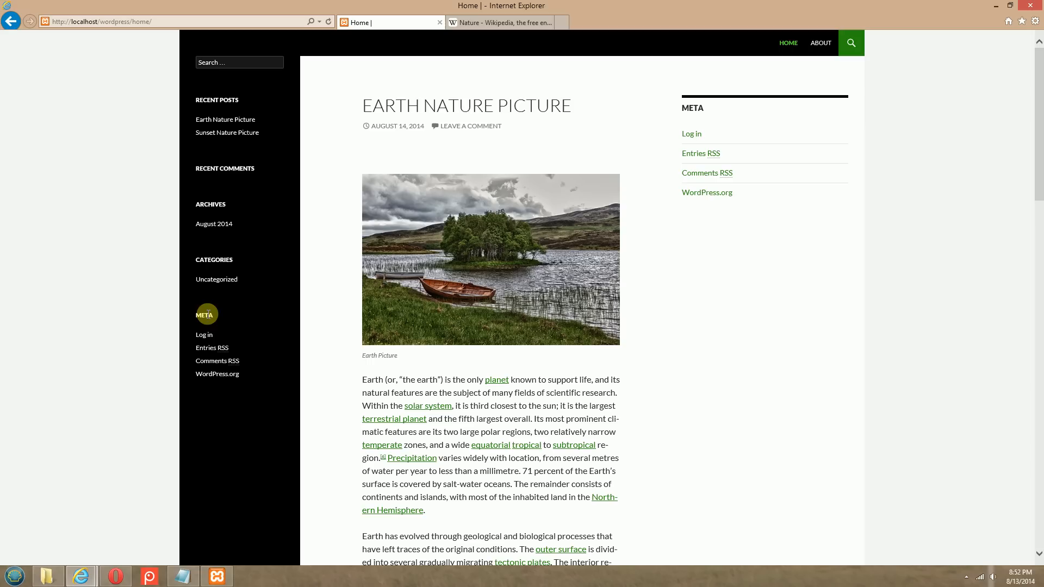
{"action": "left_click", "coordinate": [328, 22]}
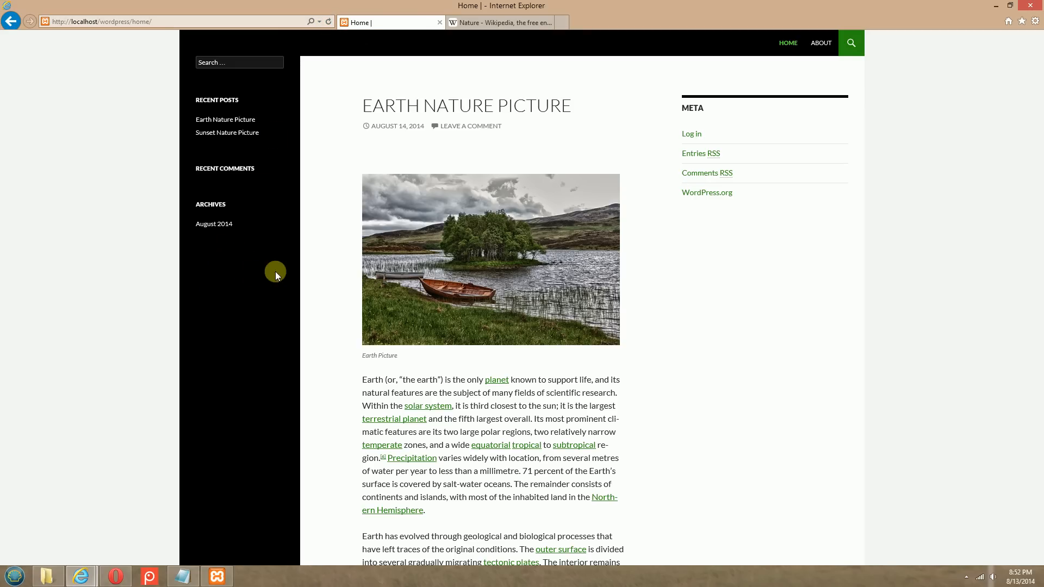
{"action": "scroll", "coordinate": [220, 287], "scroll_direction": "down", "scroll_amount": 15}
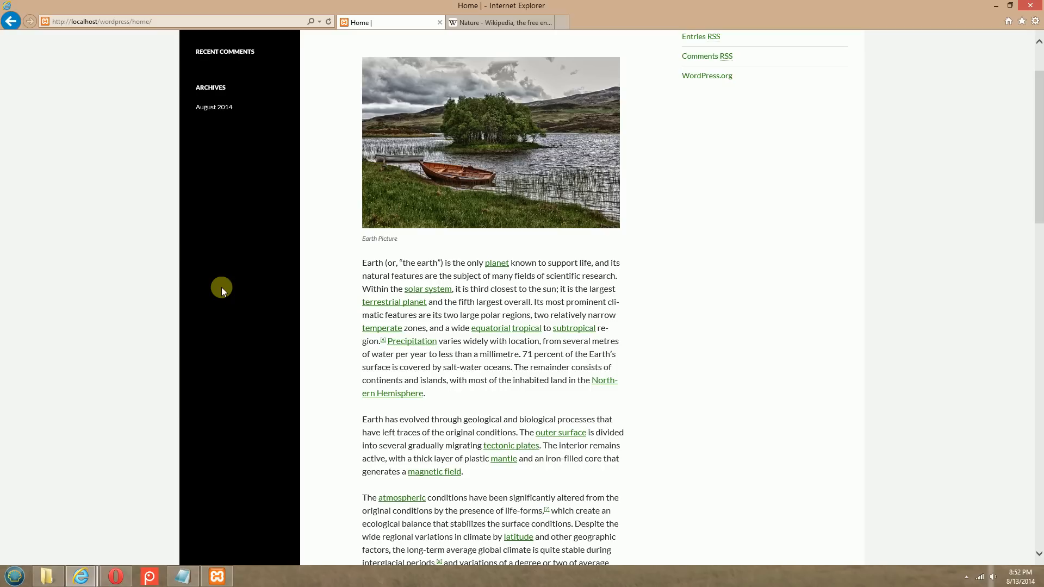
{"action": "scroll", "coordinate": [220, 287], "scroll_direction": "down", "scroll_amount": 5}
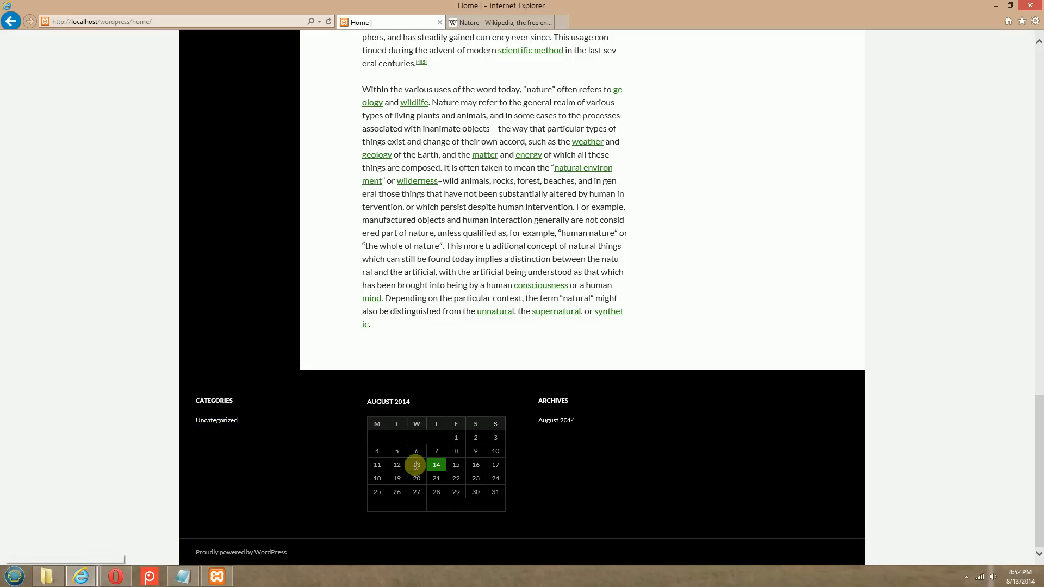
Collapse the Primary Sidebar in Opera's widget settings and compare the Footer Widget Area with the Home page footer in Internet Explorer
{"action": "left_click", "coordinate": [115, 576]}
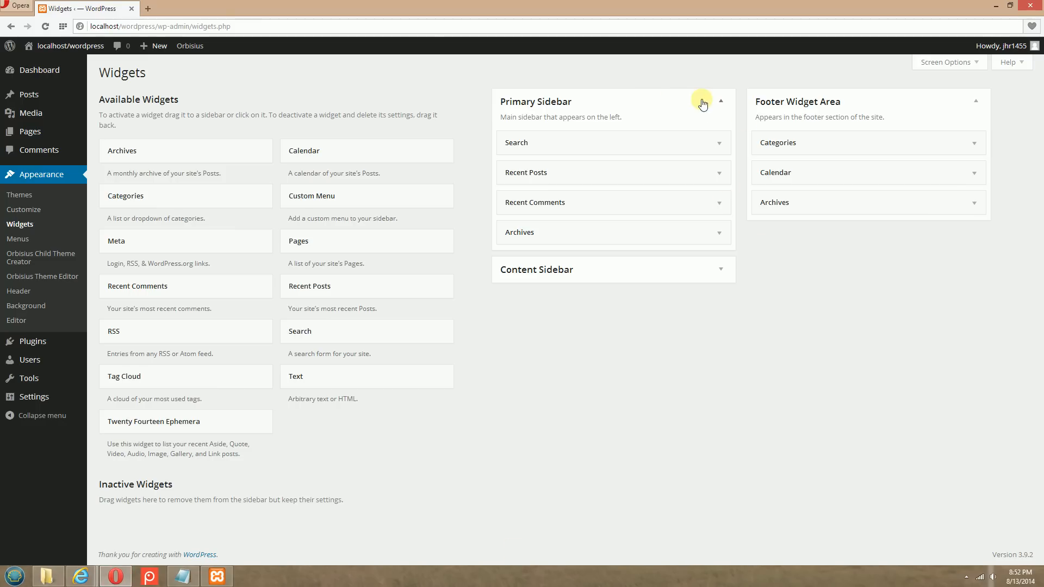
{"action": "left_click", "coordinate": [703, 102]}
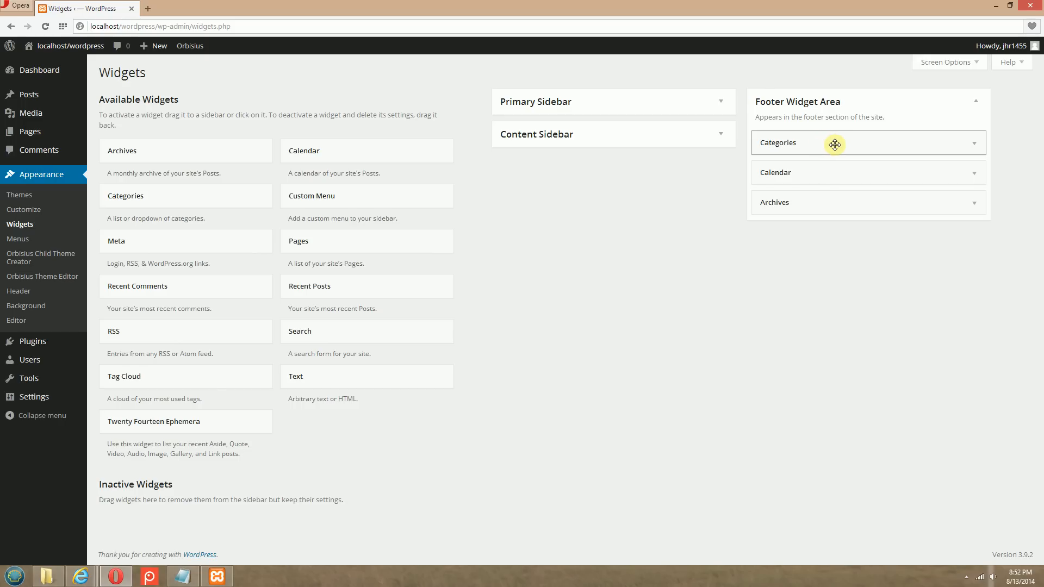
{"action": "mouse_move", "coordinate": [80, 576]}
{"action": "left_click", "coordinate": [81, 533]}
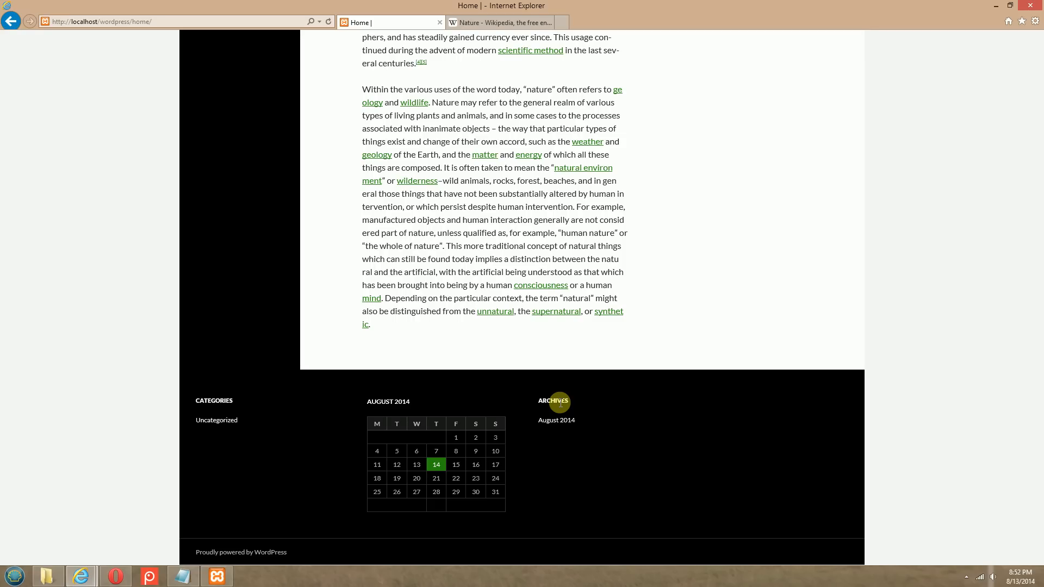
{"action": "scroll", "coordinate": [560, 403], "scroll_direction": "up", "scroll_amount": 20}
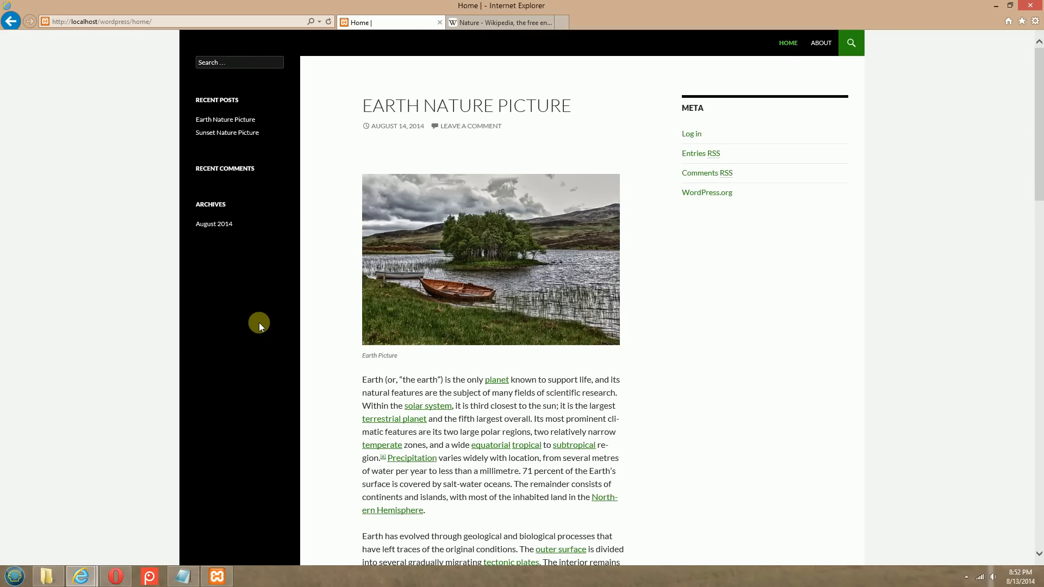
{"action": "scroll", "coordinate": [259, 322], "scroll_direction": "down", "scroll_amount": 10}
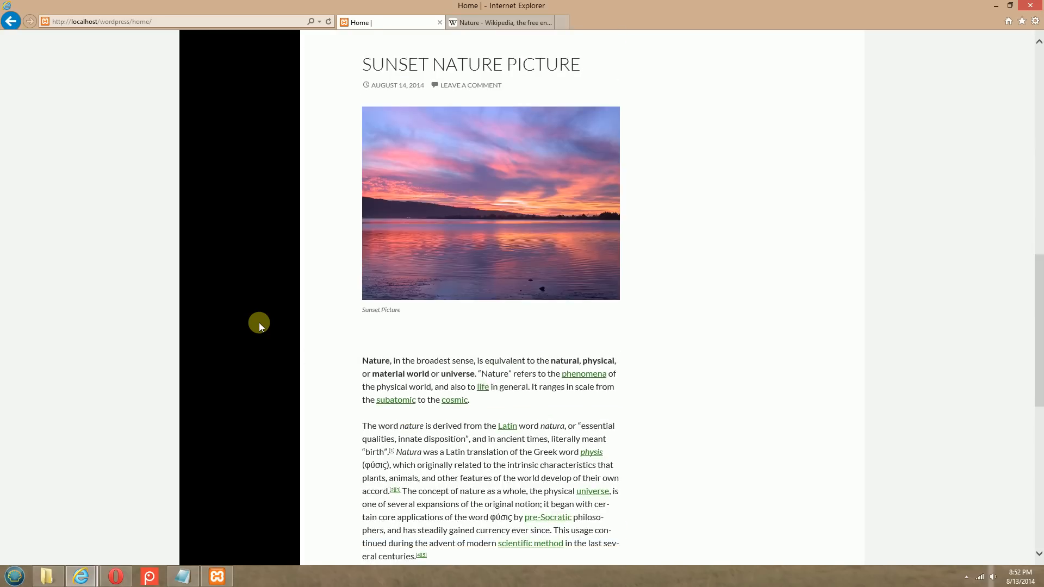
{"action": "scroll", "coordinate": [256, 365], "scroll_direction": "down", "scroll_amount": 14}
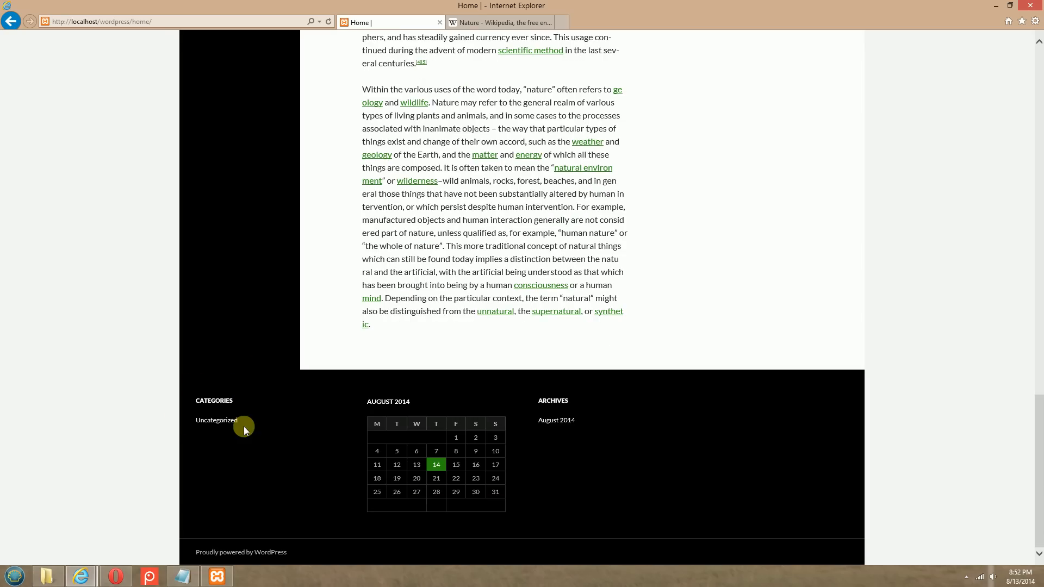
Switch to Opera and remove the Categories widget from the Footer Widget Area
{"action": "left_click", "coordinate": [115, 576]}
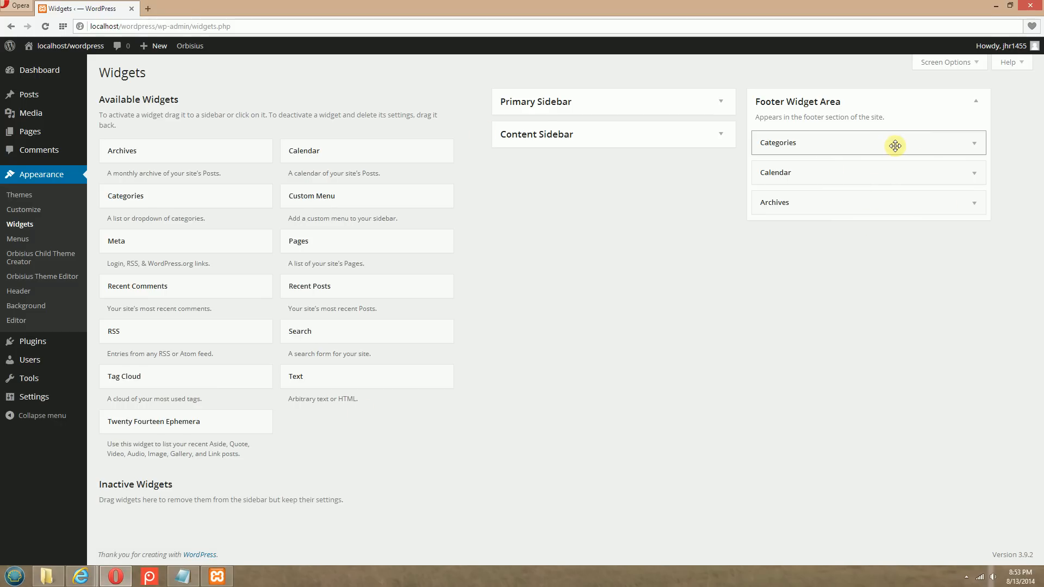
{"action": "left_click_drag", "start_coordinate": [895, 146], "coordinate": [289, 361]}
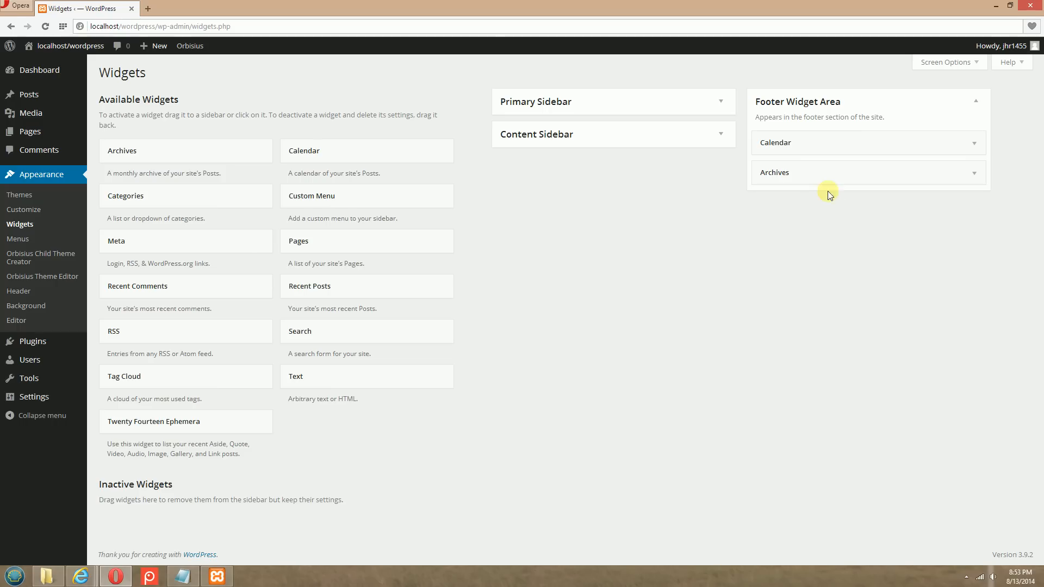
Switch to Internet Explorer, reload the Home page and check its footer and sidebars against the widget settings in Opera
{"action": "left_click", "coordinate": [88, 580]}
{"action": "left_click", "coordinate": [71, 517]}
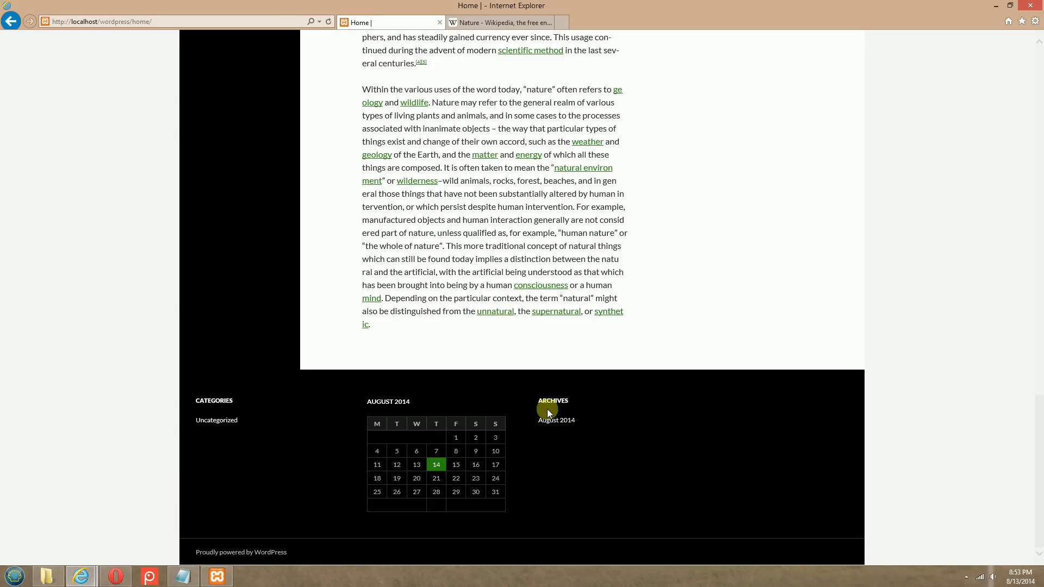
{"action": "left_click", "coordinate": [327, 21]}
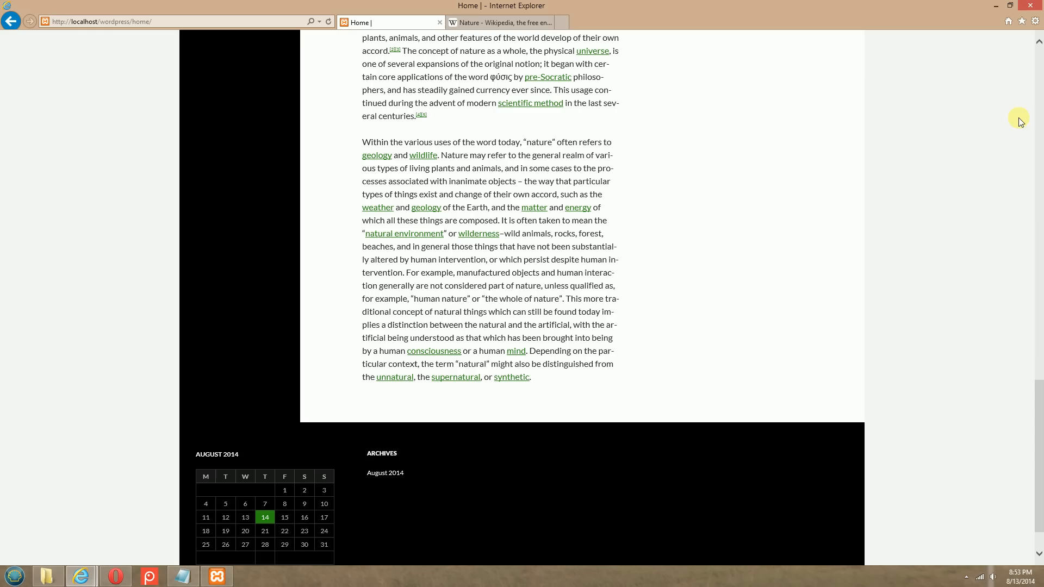
{"action": "scroll", "coordinate": [984, 106], "scroll_direction": "down", "scroll_amount": 2}
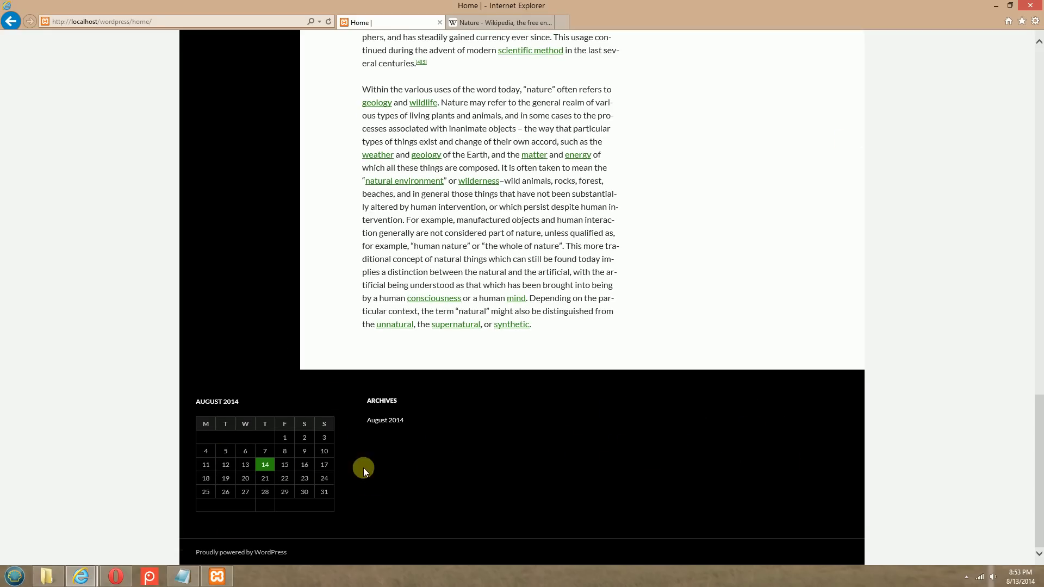
{"action": "scroll", "coordinate": [215, 344], "scroll_direction": "up", "scroll_amount": 15}
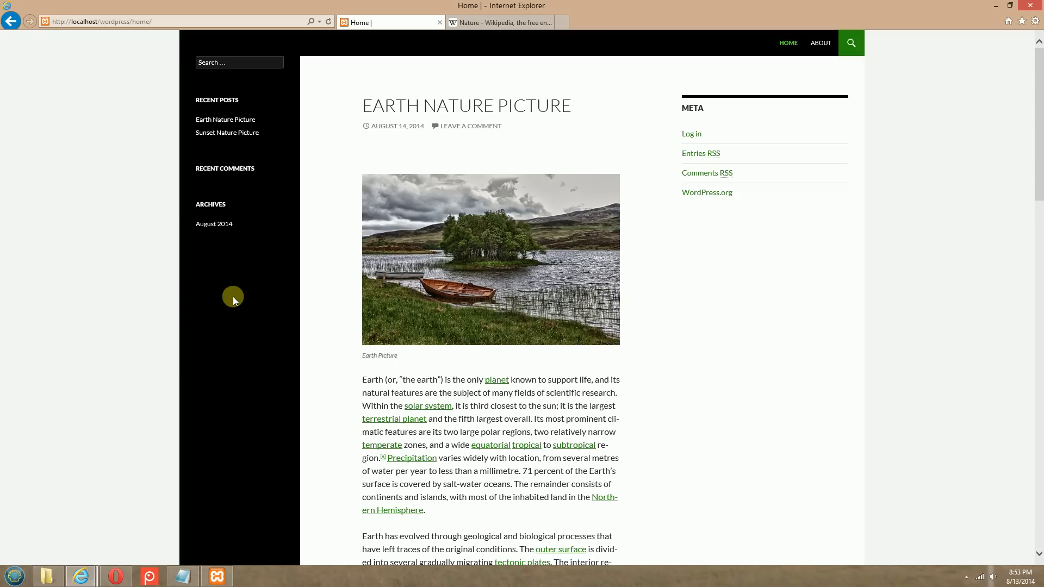
{"action": "scroll", "coordinate": [232, 296], "scroll_direction": "down", "scroll_amount": 10}
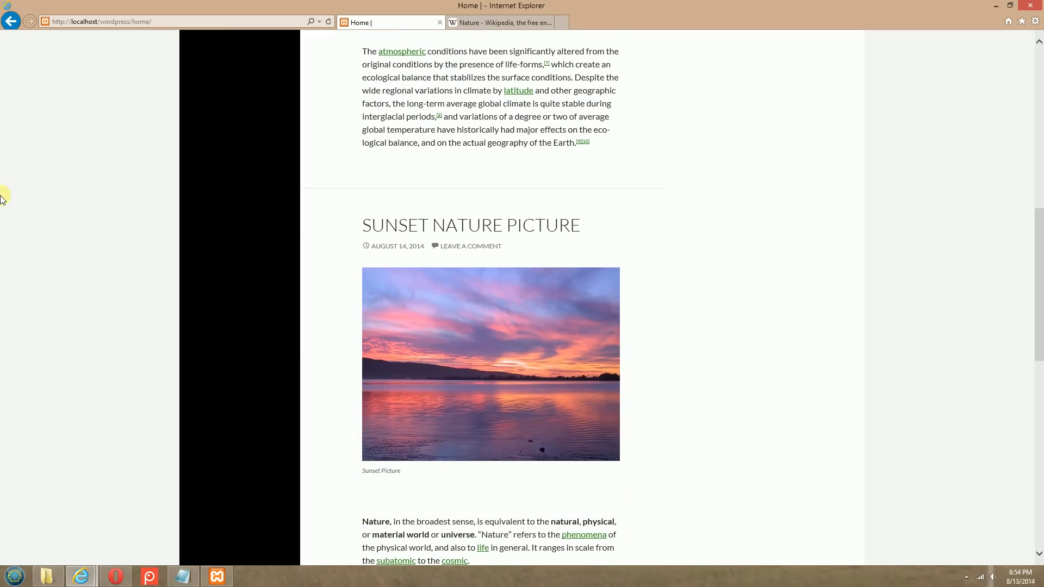
{"action": "left_click", "coordinate": [116, 576]}
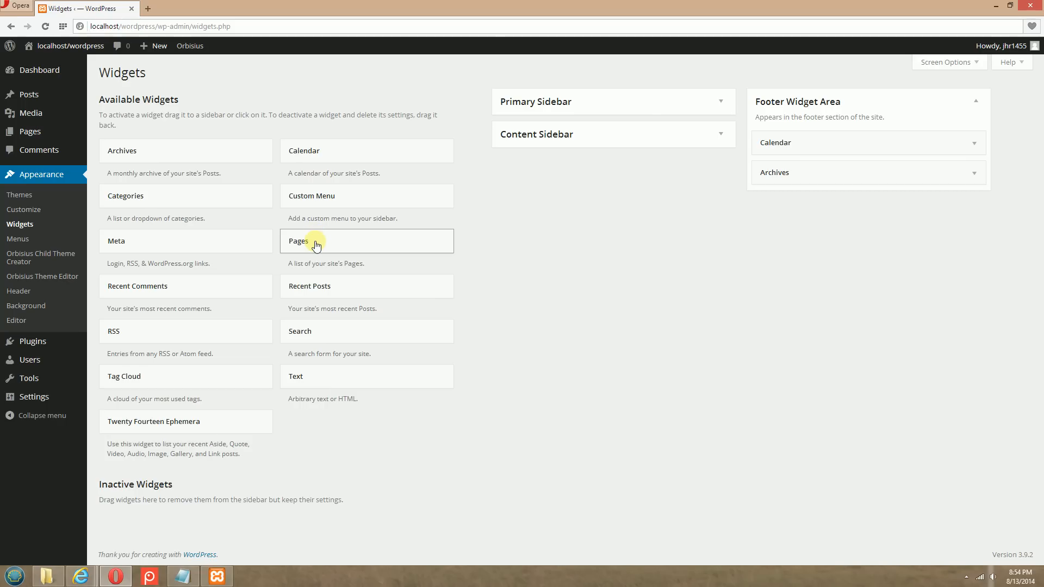
{"action": "mouse_move", "coordinate": [81, 575]}
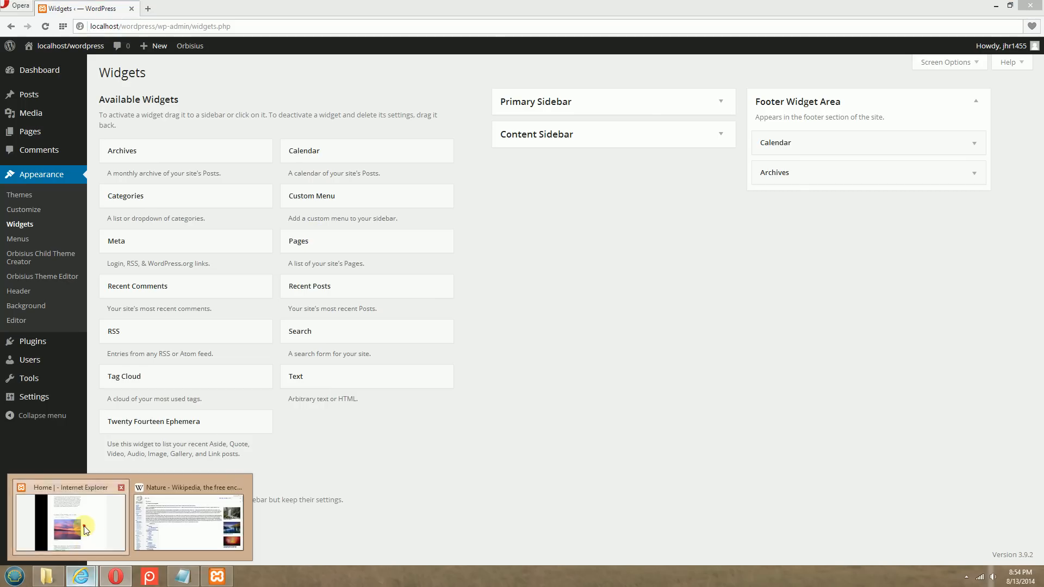
{"action": "left_click", "coordinate": [85, 529]}
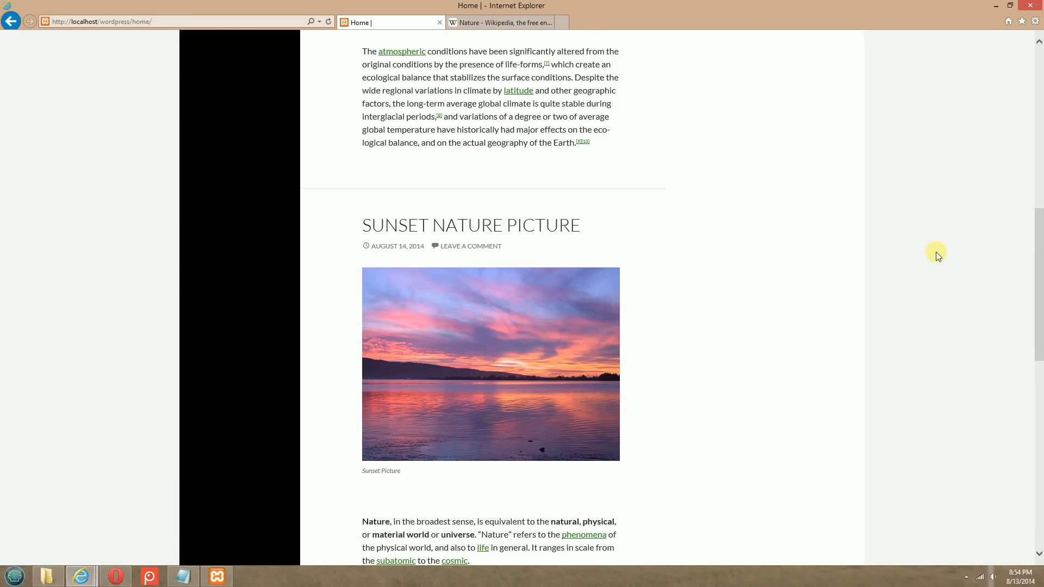
Compare the Home page's sidebars and footer in Internet Explorer with the Footer Widget Area settings in Opera
{"action": "scroll", "coordinate": [935, 253], "scroll_direction": "up", "scroll_amount": 10}
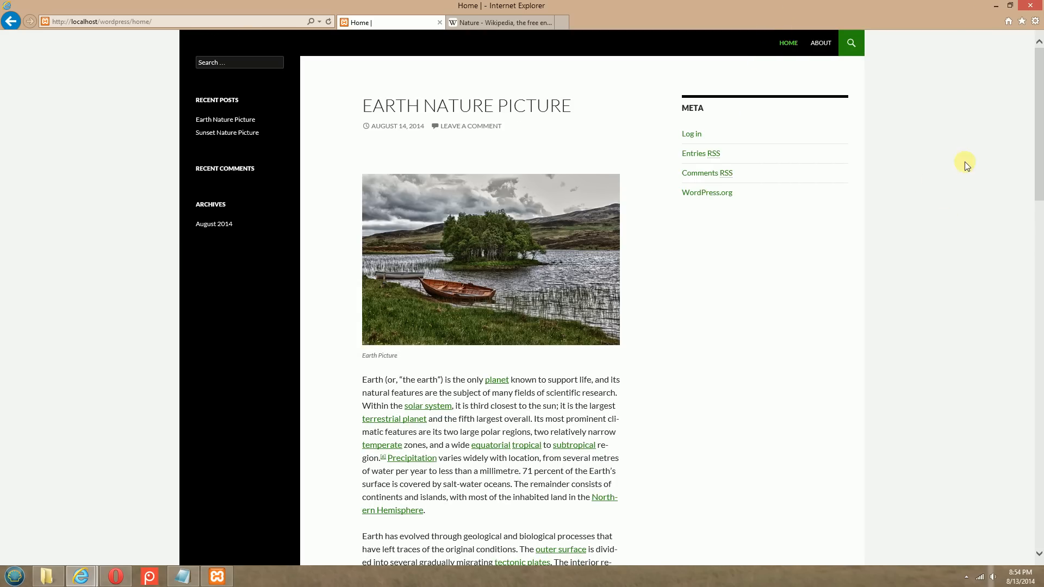
{"action": "scroll", "coordinate": [917, 184], "scroll_direction": "down", "scroll_amount": 15}
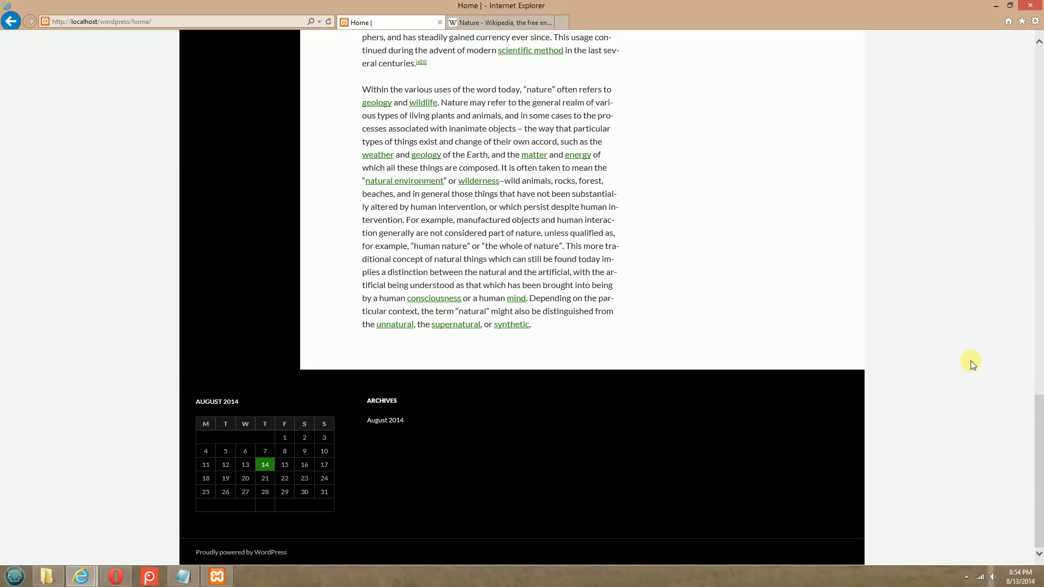
{"action": "scroll", "coordinate": [962, 321], "scroll_direction": "up", "scroll_amount": 5}
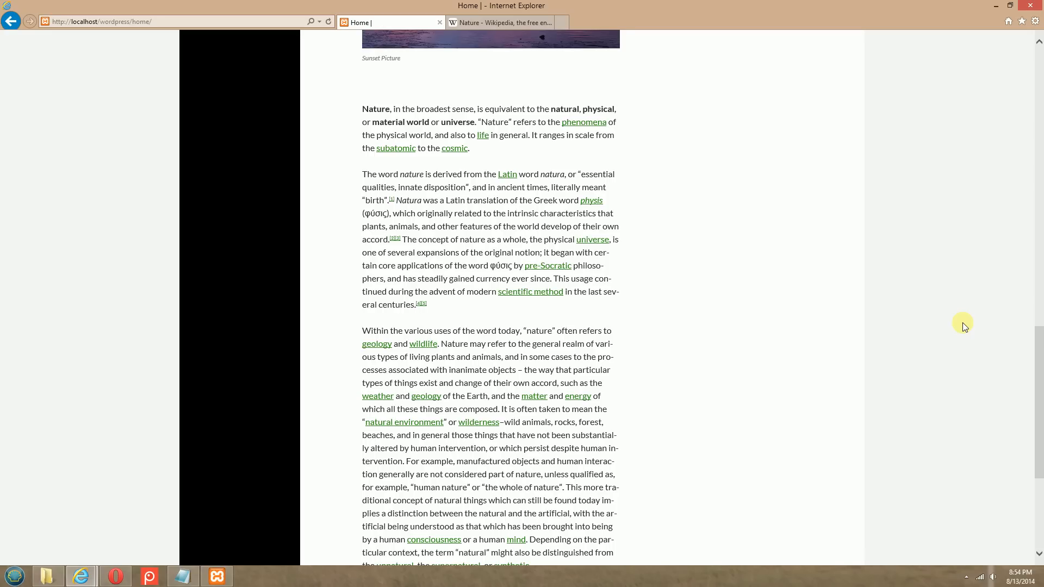
{"action": "scroll", "coordinate": [963, 326], "scroll_direction": "down", "scroll_amount": 1}
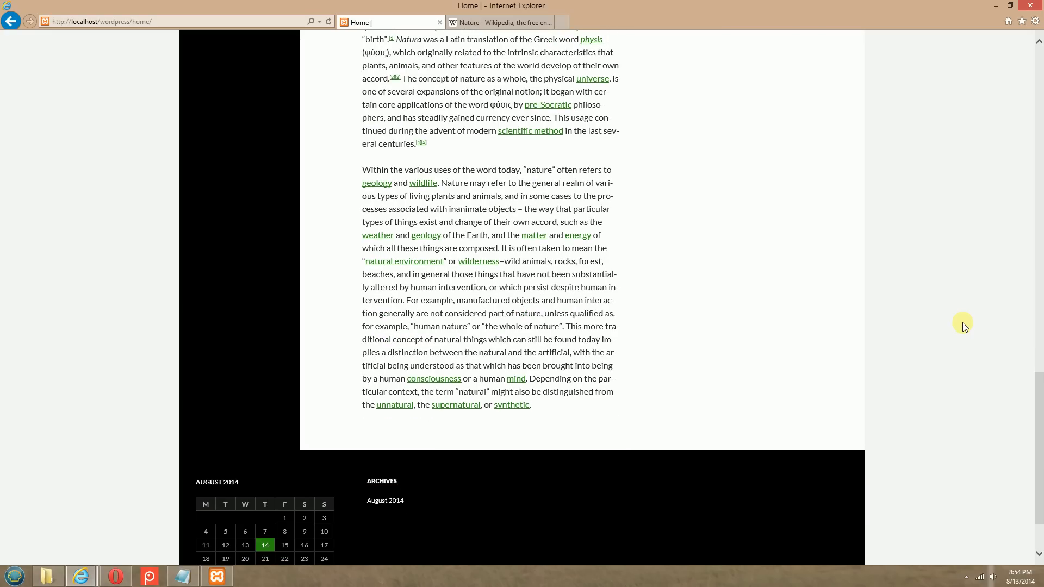
{"action": "scroll", "coordinate": [637, 432], "scroll_direction": "down", "scroll_amount": 3}
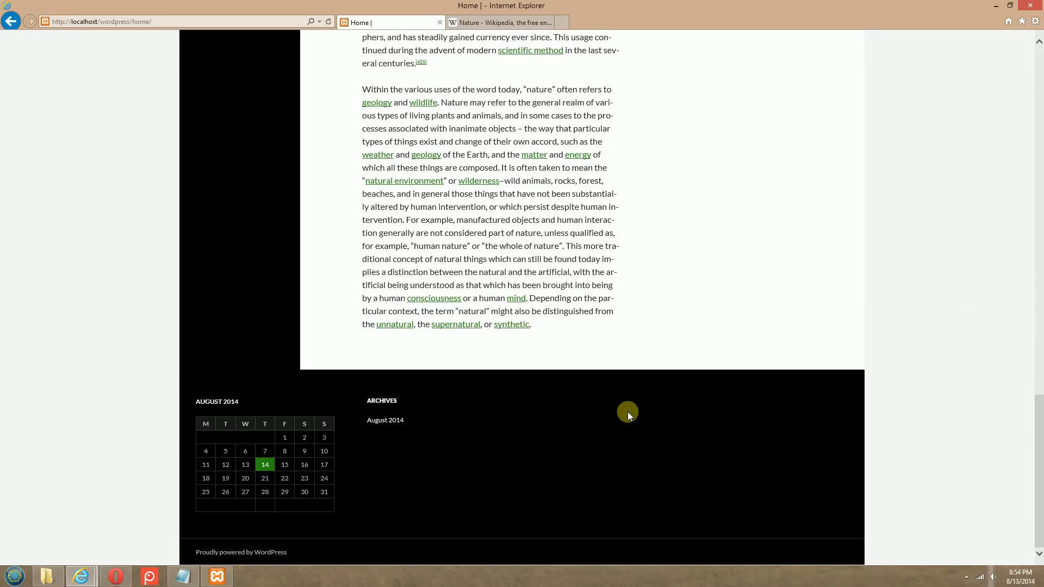
{"action": "key", "text": "Home"}
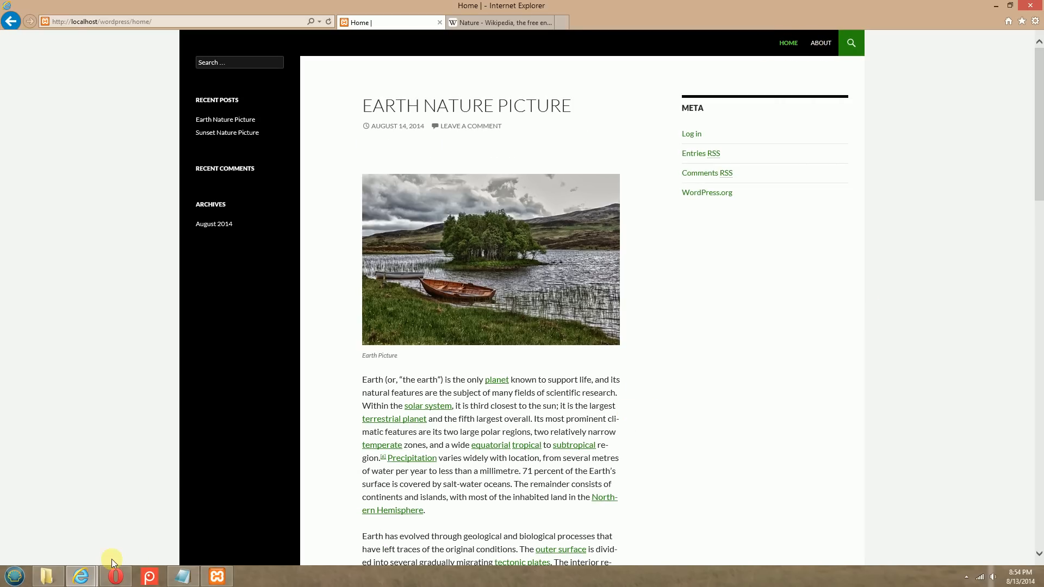
{"action": "left_click", "coordinate": [115, 575]}
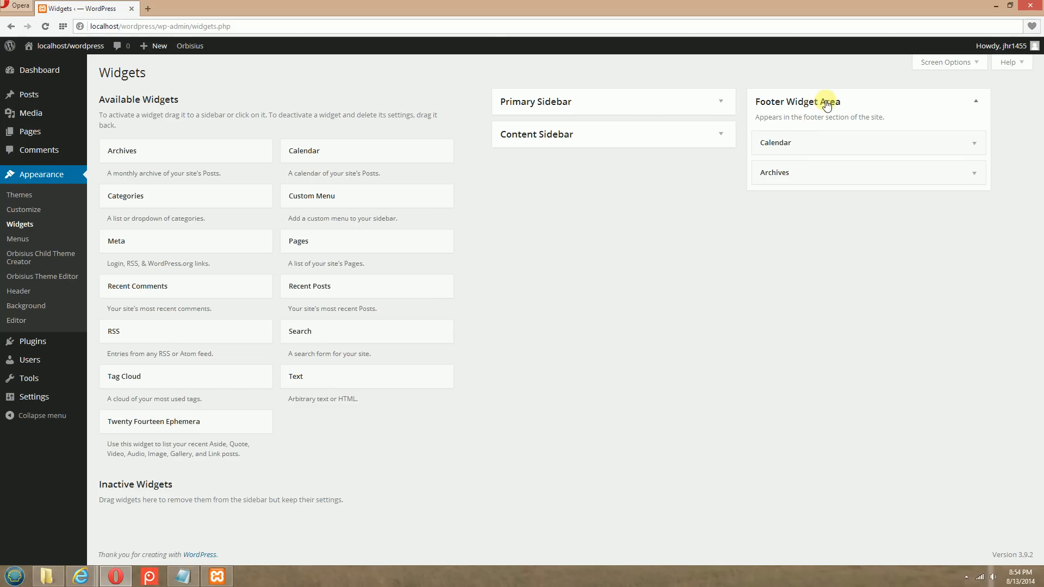
{"action": "mouse_move", "coordinate": [80, 576]}
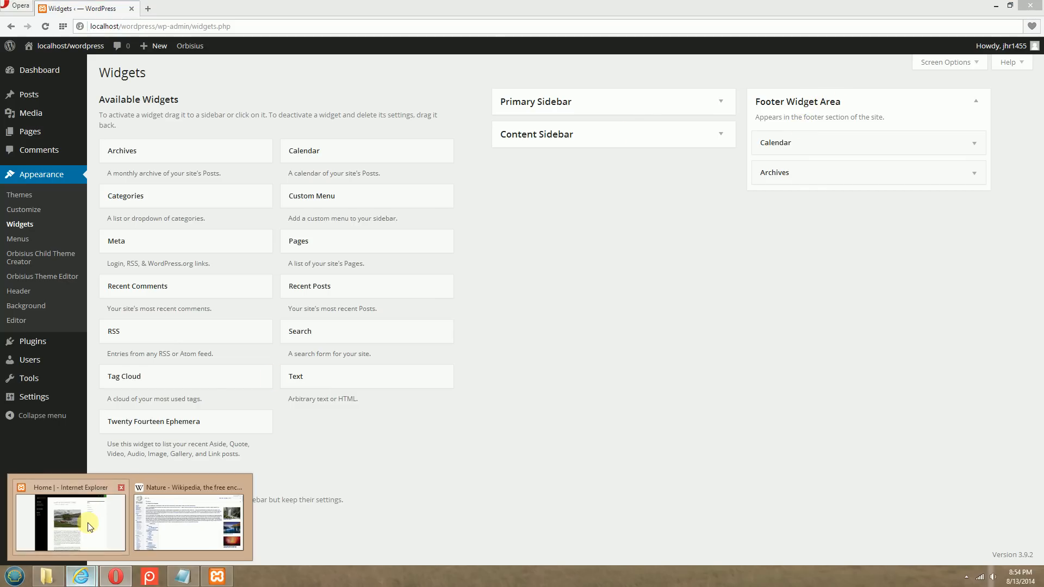
{"action": "left_click", "coordinate": [87, 522]}
{"action": "scroll", "coordinate": [930, 282], "scroll_direction": "down", "scroll_amount": 15}
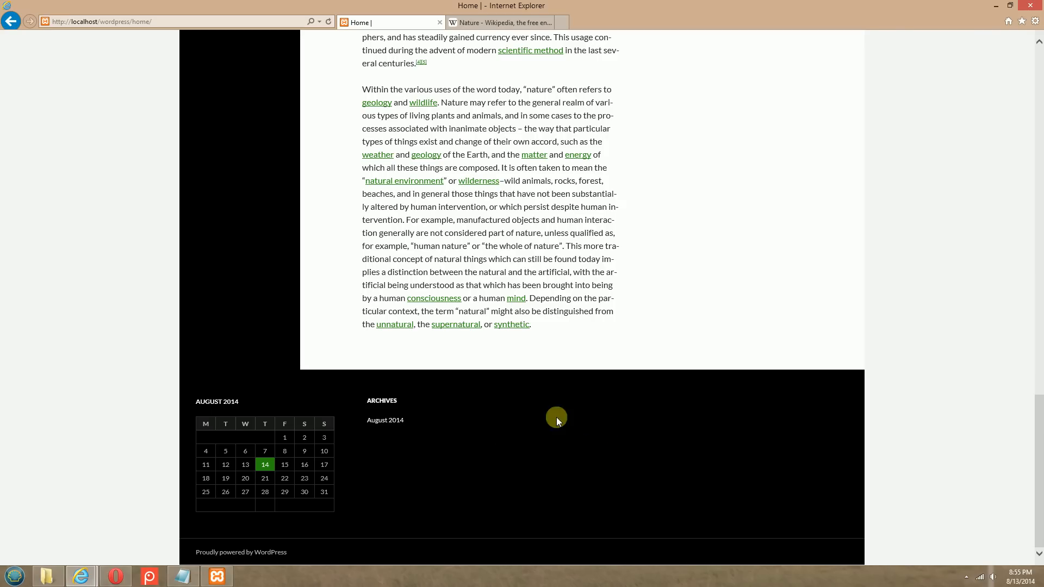
Switch to Opera and add the Pages widget to the Footer Widget Area below Archives, leaving its settings collapsed
{"action": "left_click", "coordinate": [118, 577]}
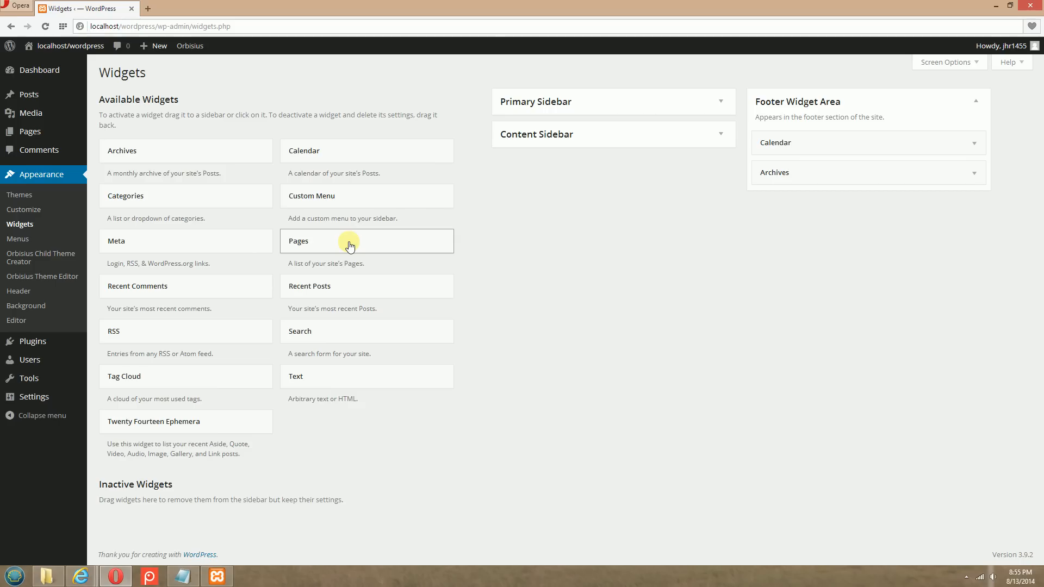
{"action": "left_click_drag", "start_coordinate": [350, 246], "coordinate": [817, 203]}
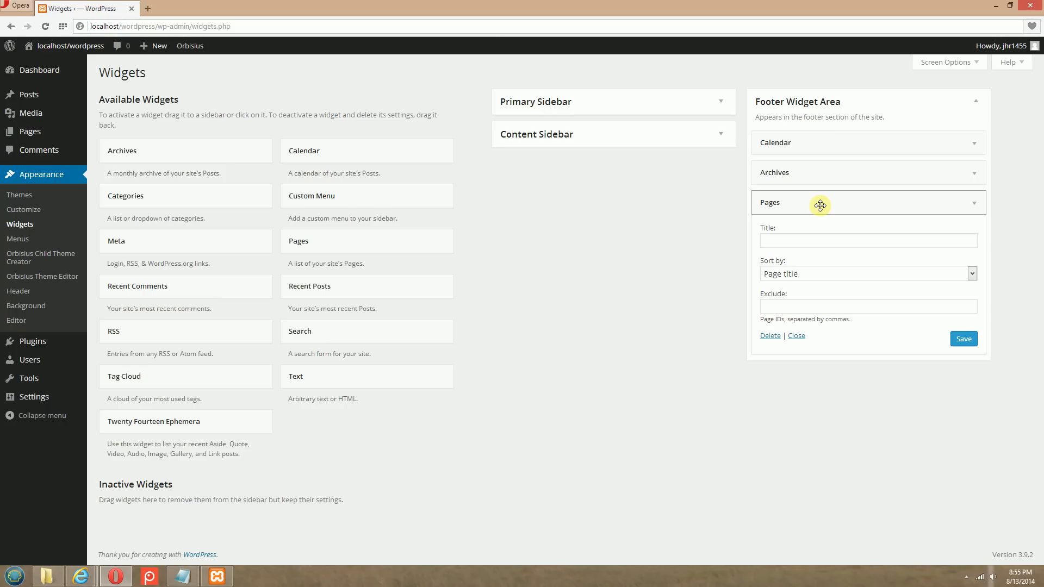
{"action": "left_click", "coordinate": [819, 205]}
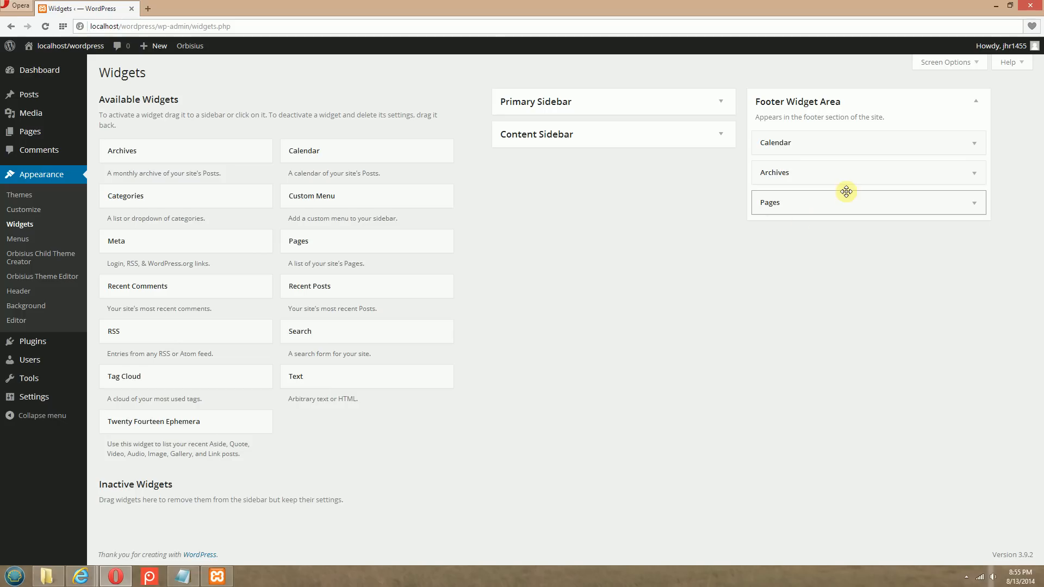
{"action": "left_click", "coordinate": [863, 209]}
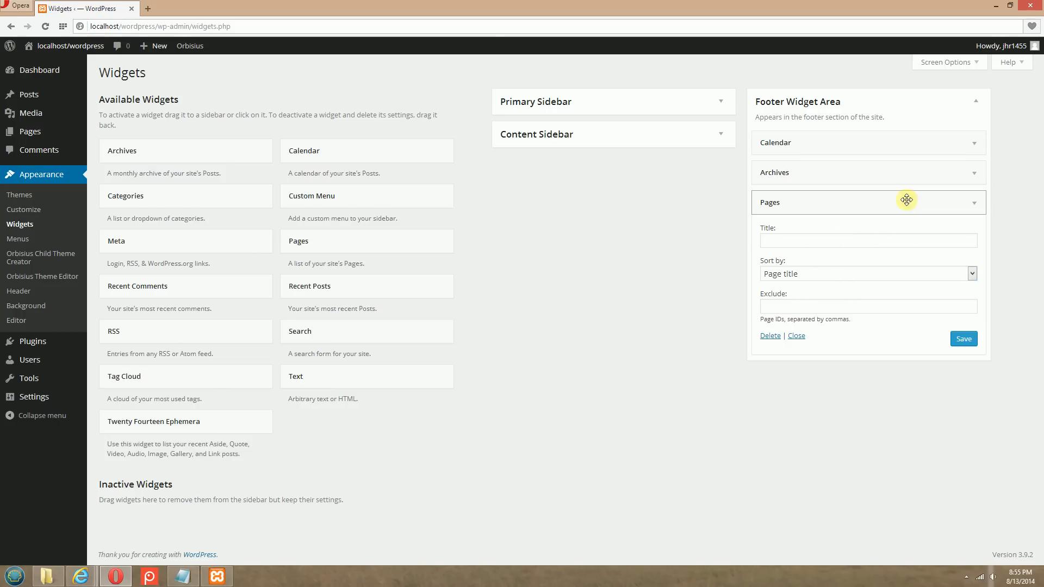
{"action": "left_click", "coordinate": [840, 202]}
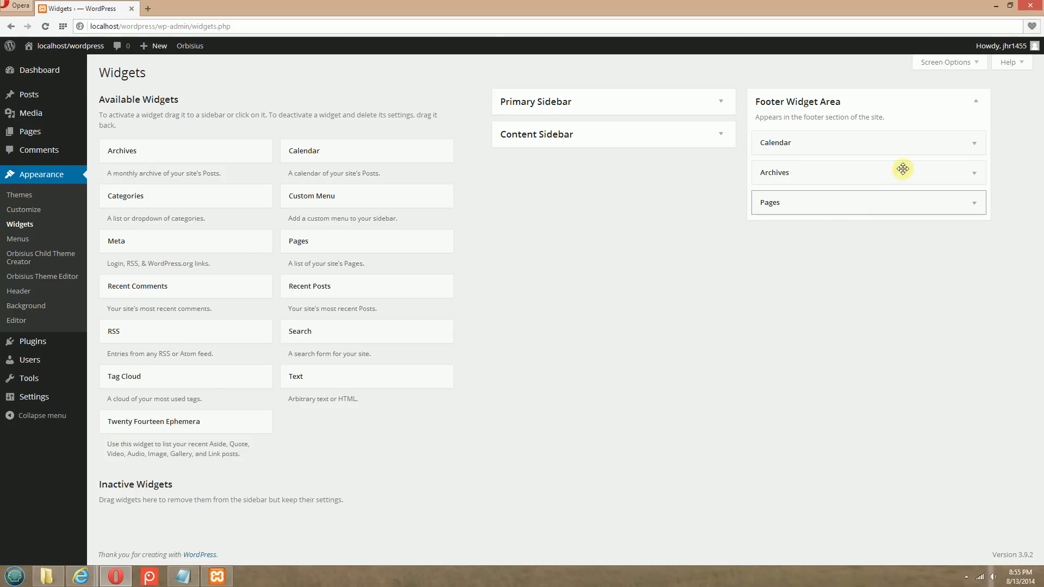
Switch to Internet Explorer, reload the Home page to check the footer's Pages list and follow its About link
{"action": "left_click", "coordinate": [75, 574]}
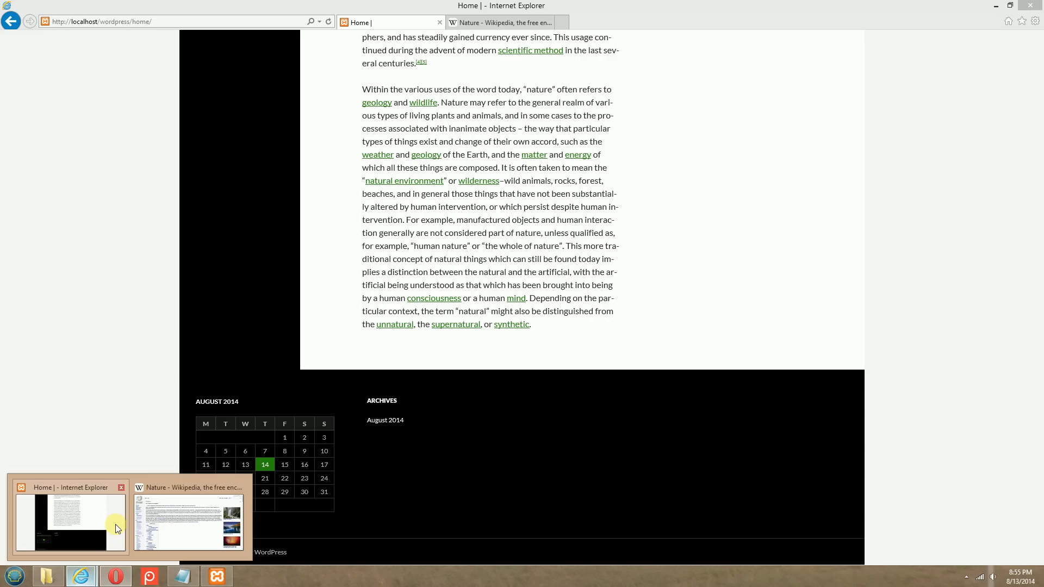
{"action": "left_click", "coordinate": [113, 524]}
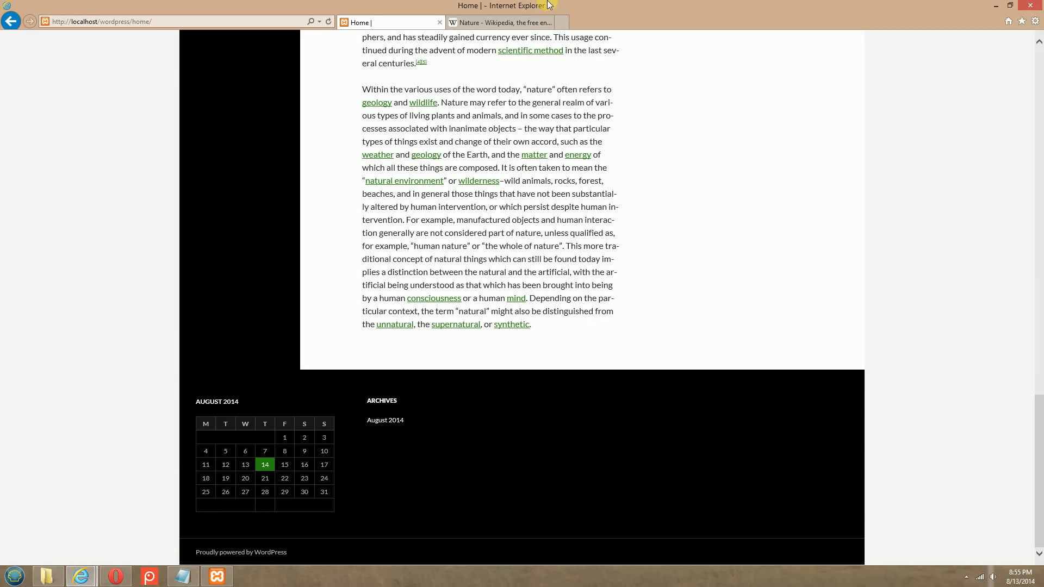
{"action": "left_click", "coordinate": [327, 21]}
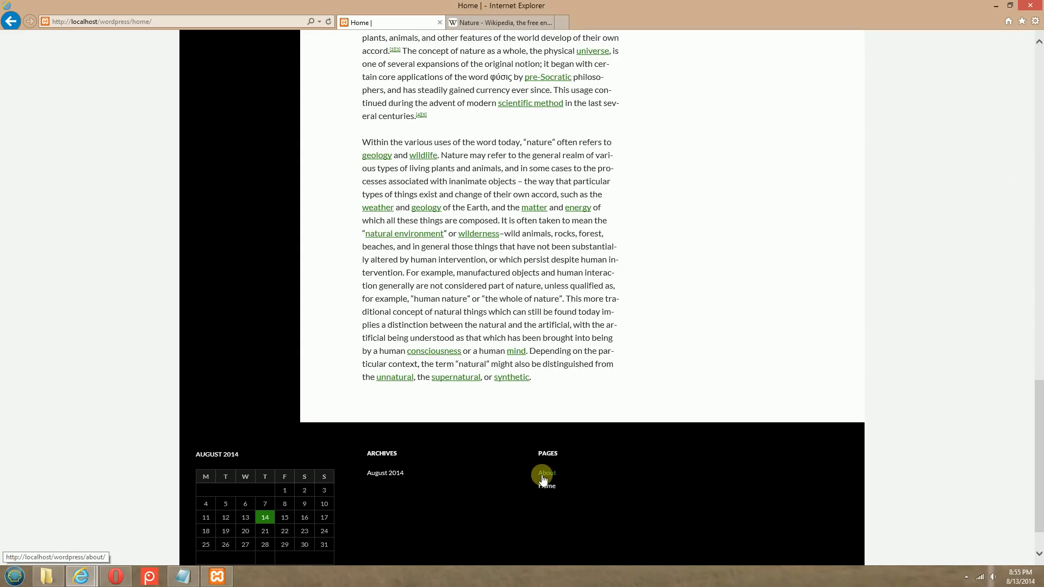
{"action": "scroll", "coordinate": [966, 422], "scroll_direction": "down", "scroll_amount": 1}
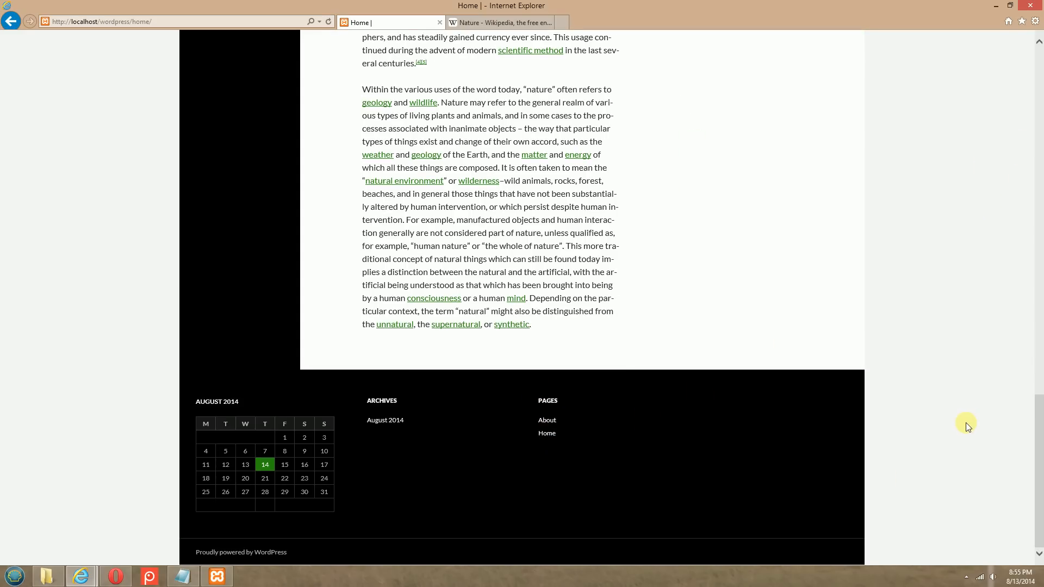
{"action": "scroll", "coordinate": [966, 423], "scroll_direction": "up", "scroll_amount": 8}
{"action": "scroll", "coordinate": [965, 423], "scroll_direction": "down", "scroll_amount": 8}
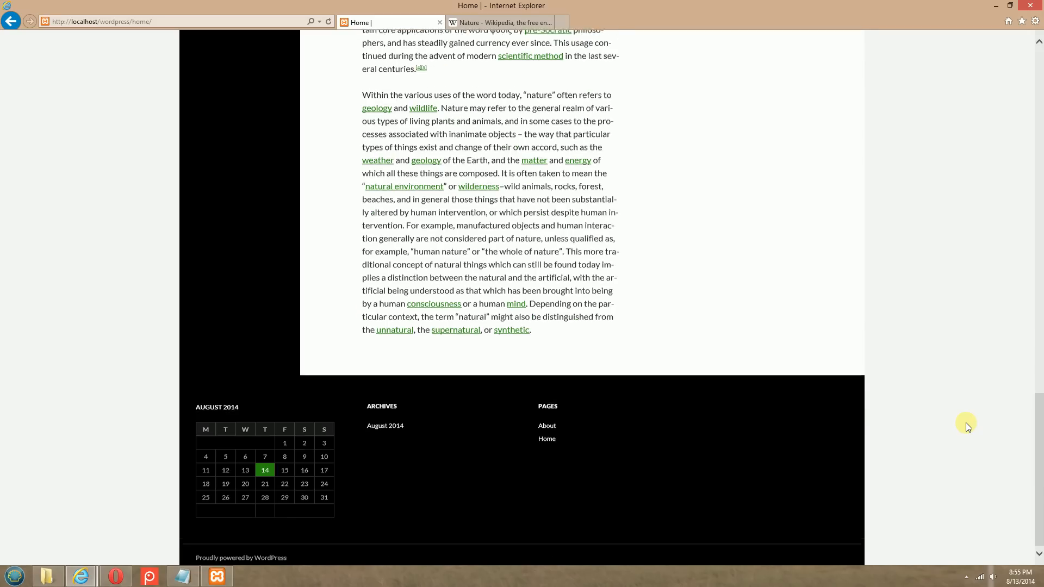
{"action": "left_click", "coordinate": [550, 420]}
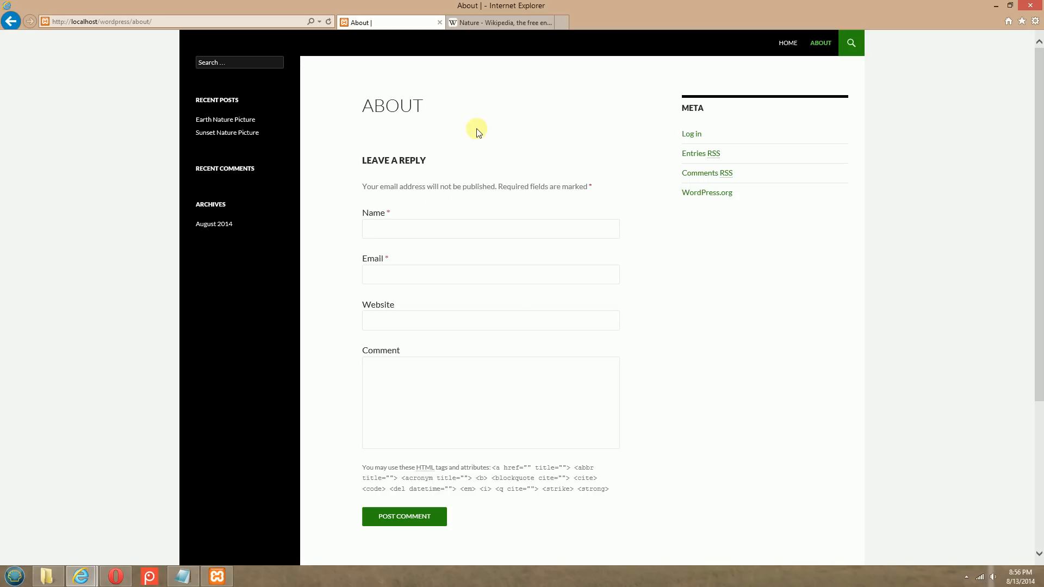
Switch to Opera and open the About page for editing from the list of all pages
{"action": "left_click", "coordinate": [124, 581]}
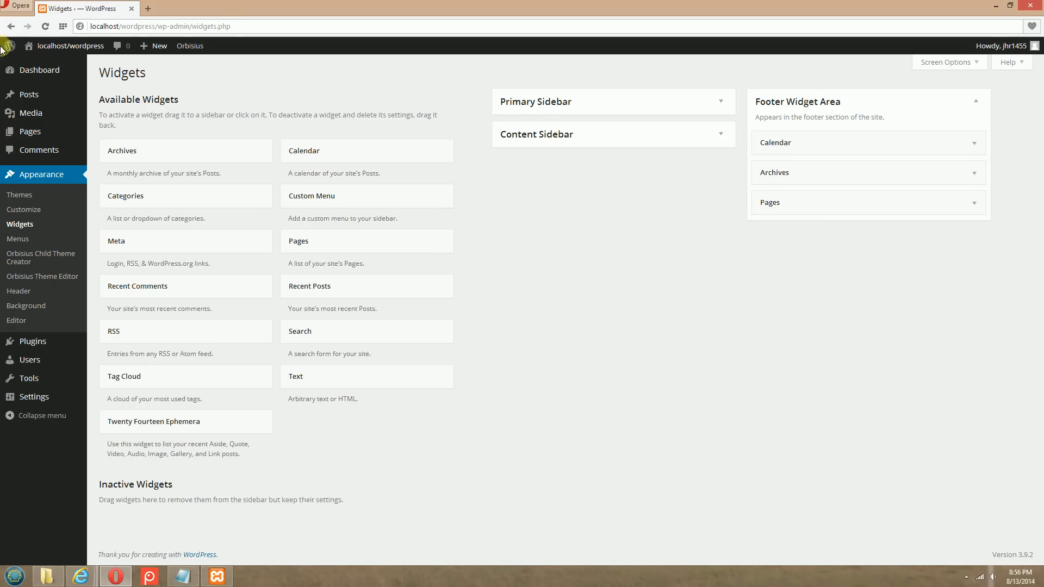
{"action": "mouse_move", "coordinate": [37, 135]}
{"action": "left_click", "coordinate": [110, 135]}
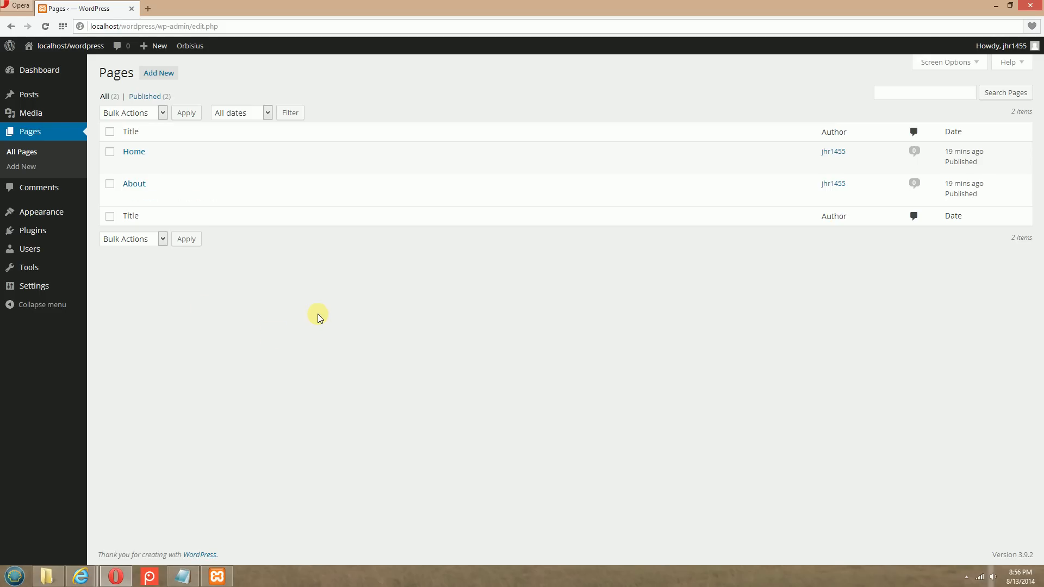
{"action": "mouse_move", "coordinate": [129, 197]}
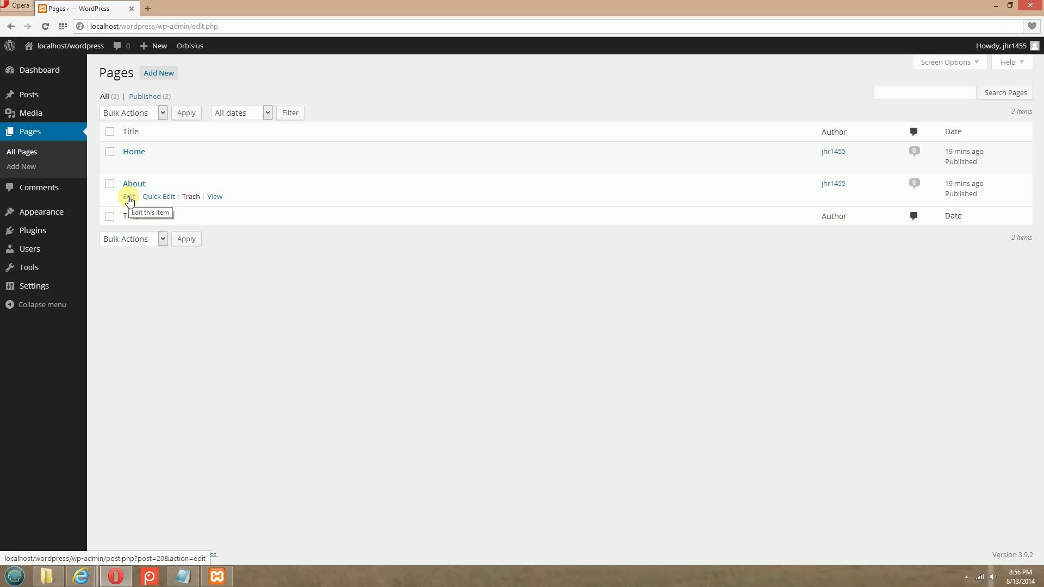
{"action": "left_click", "coordinate": [129, 198]}
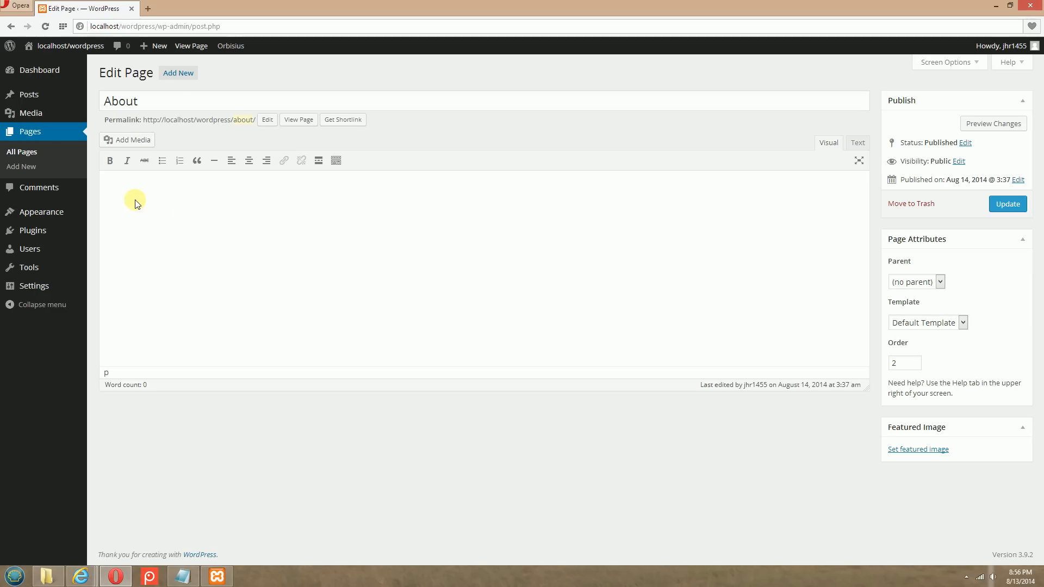
Enter "This webpages is my Nature Page, in it you will find some great pictures of nature." as the About page's body text
{"action": "left_click", "coordinate": [179, 209]}
{"action": "type", "text": "This webpages is f"}
{"action": "type", "text": " Nature Pa"}
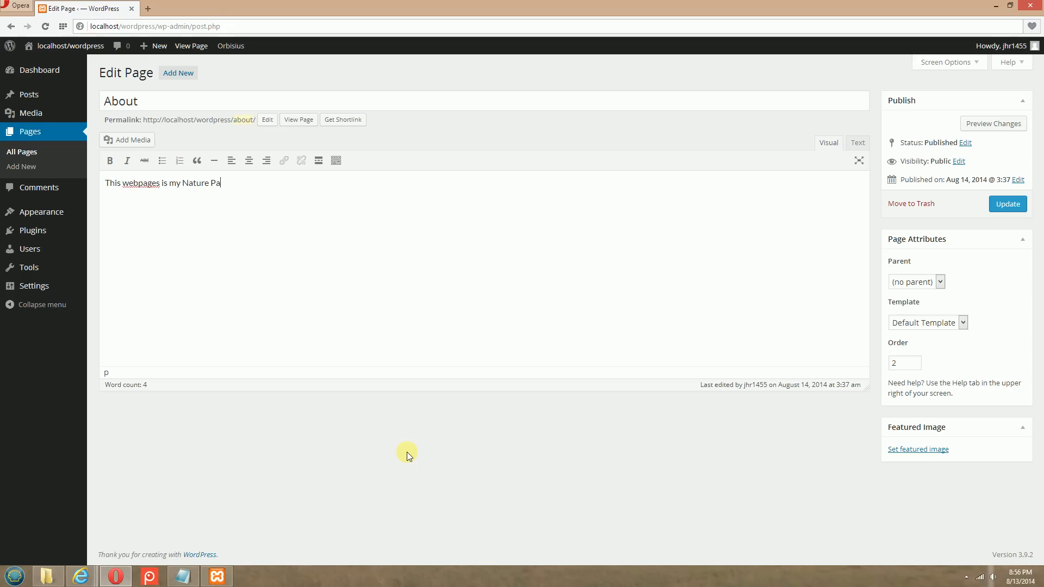
{"action": "type", "text": "ge, in it you will find some great pictures of nature."}
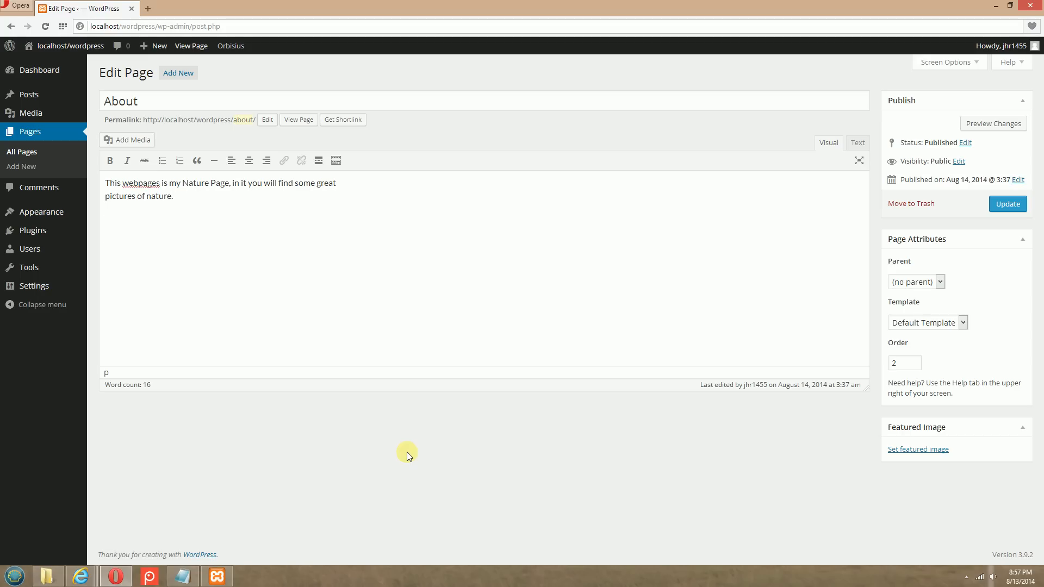
Correct the second word of the About text to "Webpage" and update the page
{"action": "left_click", "coordinate": [1012, 210]}
{"action": "left_click", "coordinate": [128, 179]}
{"action": "key", "text": "BackSpace"}
{"action": "type", "text": "W"}
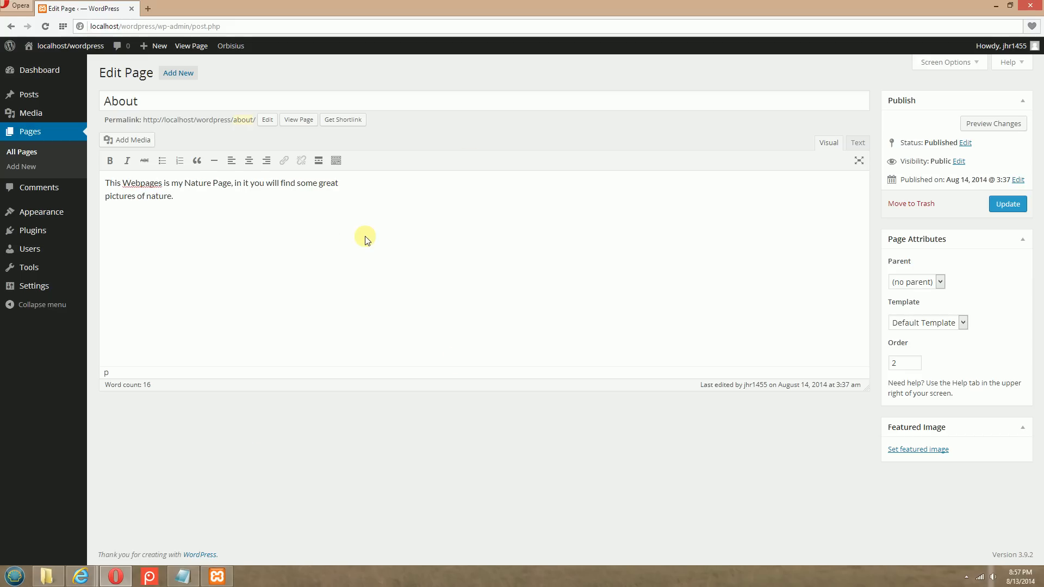
{"action": "left_click", "coordinate": [358, 267]}
{"action": "left_click", "coordinate": [106, 182]}
{"action": "left_click_drag", "start_coordinate": [106, 182], "coordinate": [203, 198]}
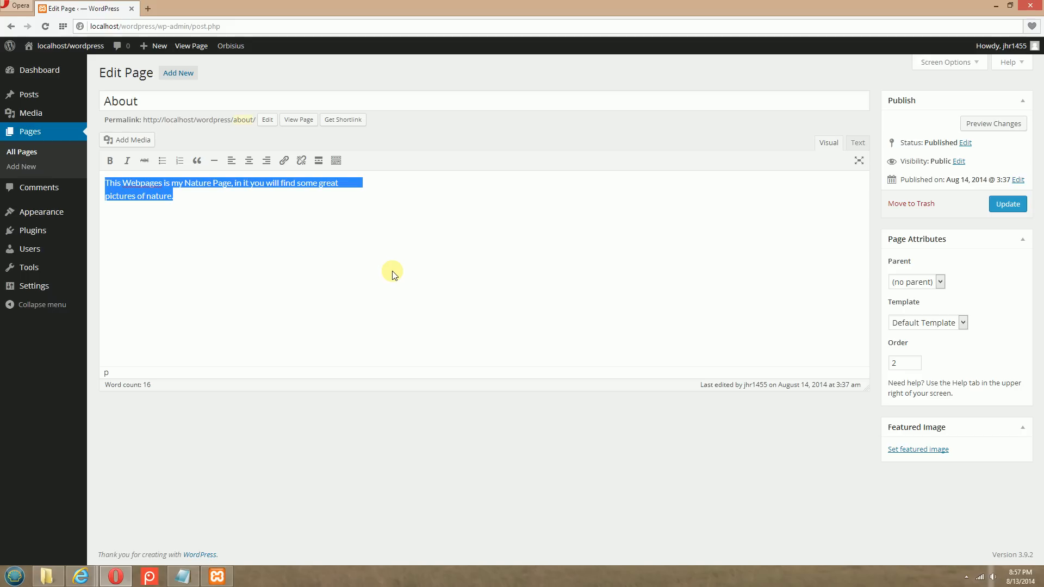
{"action": "left_click", "coordinate": [204, 222]}
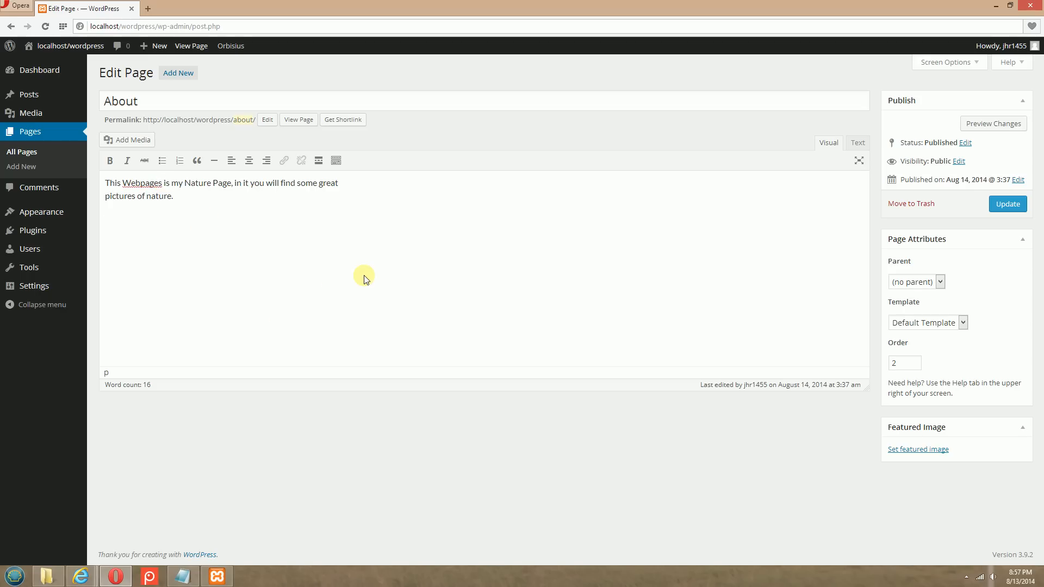
{"action": "key", "text": "BackSpace"}
{"action": "left_click", "coordinate": [424, 246]}
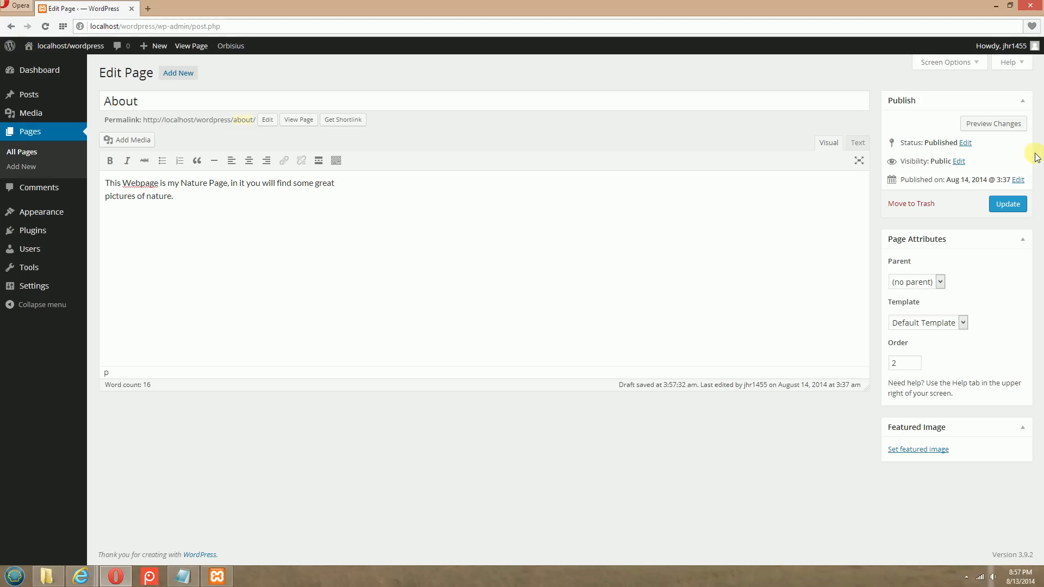
{"action": "left_click", "coordinate": [1009, 206]}
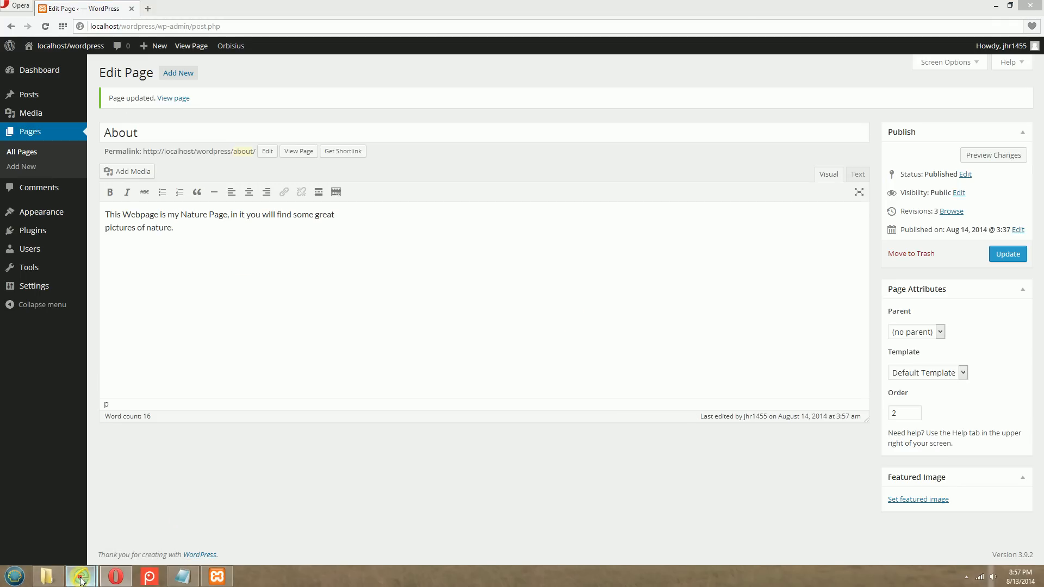
Switch to Internet Explorer, reload the About page and check its body text
{"action": "mouse_move", "coordinate": [80, 581]}
{"action": "left_click", "coordinate": [65, 528]}
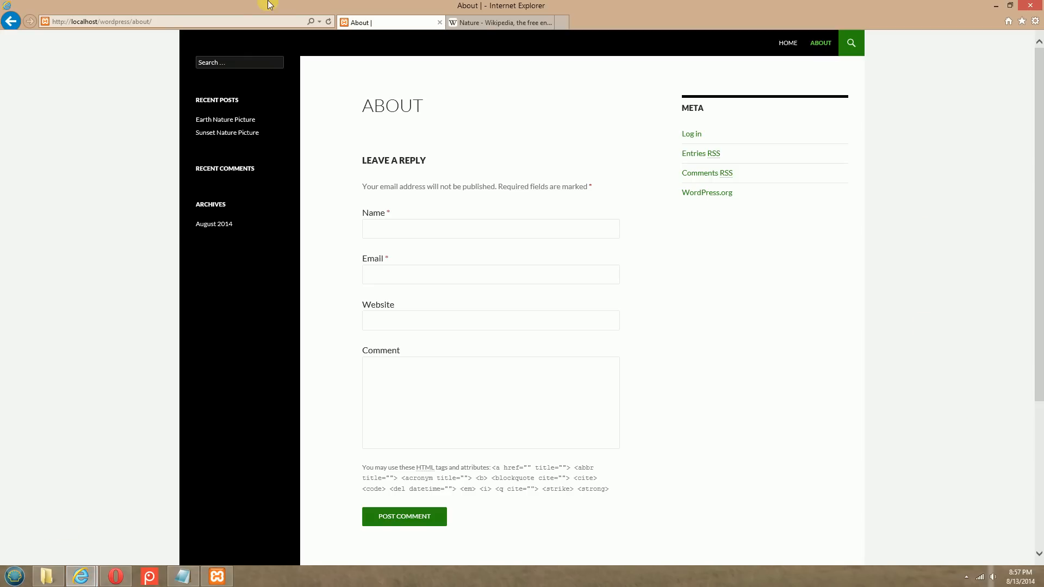
{"action": "left_click", "coordinate": [329, 22]}
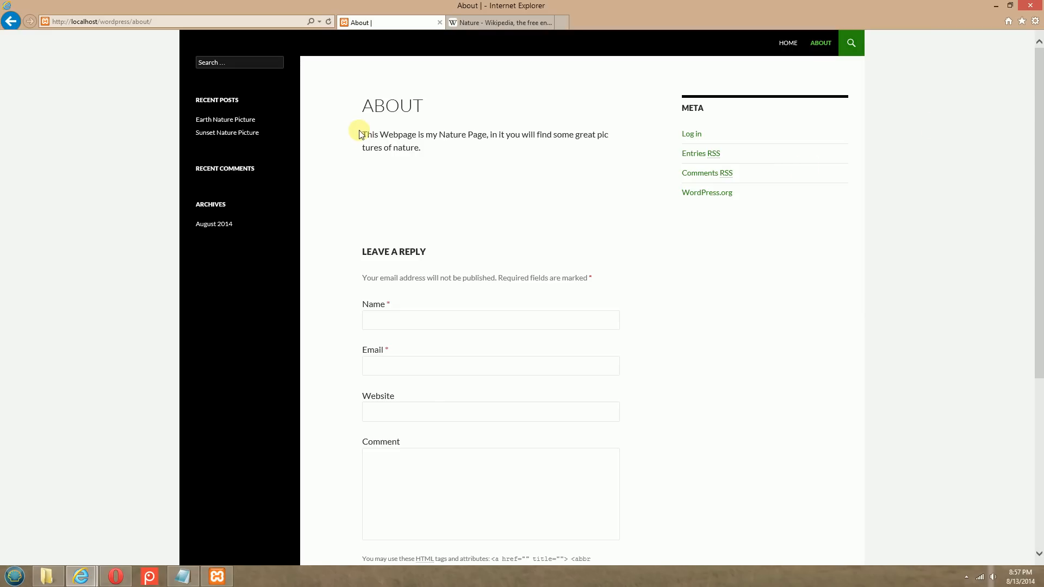
{"action": "left_click_drag", "start_coordinate": [360, 134], "coordinate": [468, 167]}
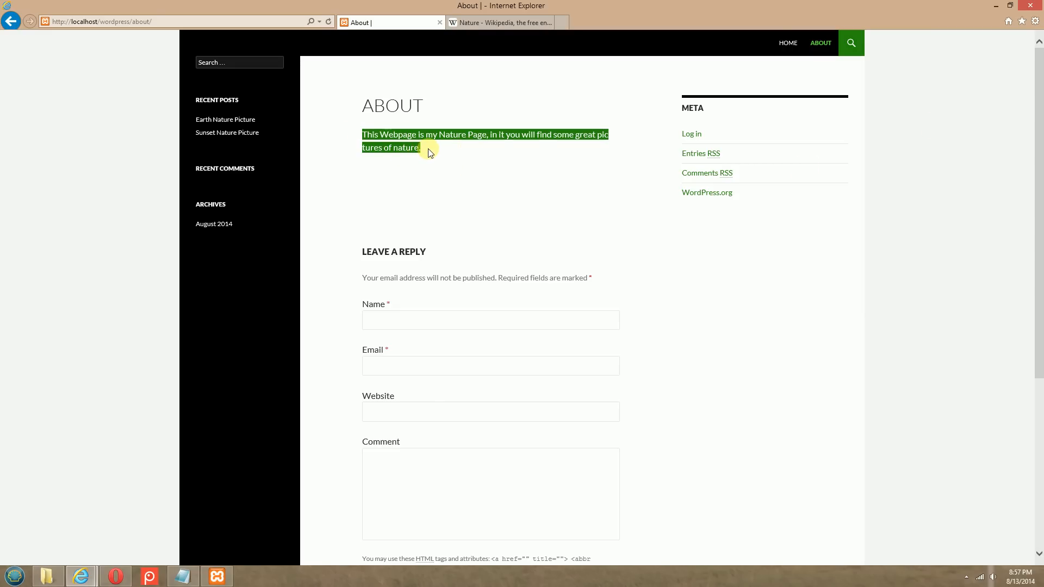
{"action": "left_click", "coordinate": [499, 146]}
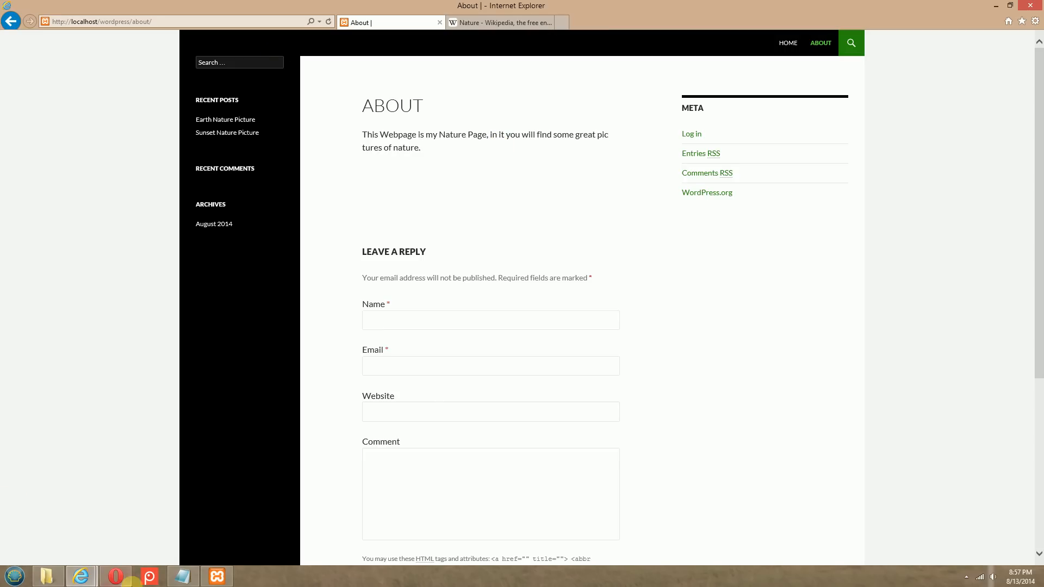
Switch to Opera and insert an empty paragraph above the About page's body text
{"action": "left_click", "coordinate": [115, 577]}
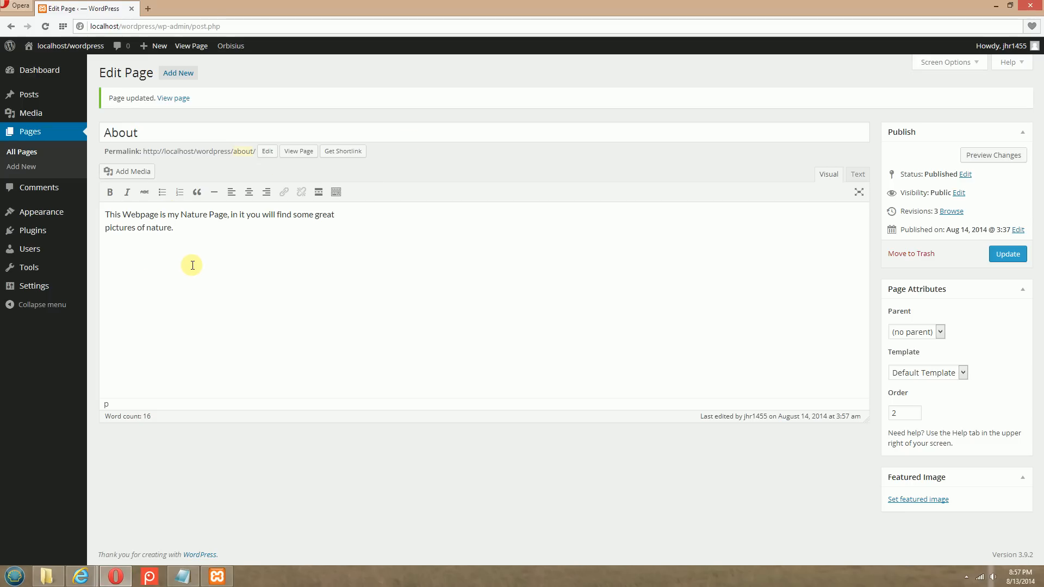
{"action": "left_click", "coordinate": [112, 209]}
{"action": "key", "text": "Return"}
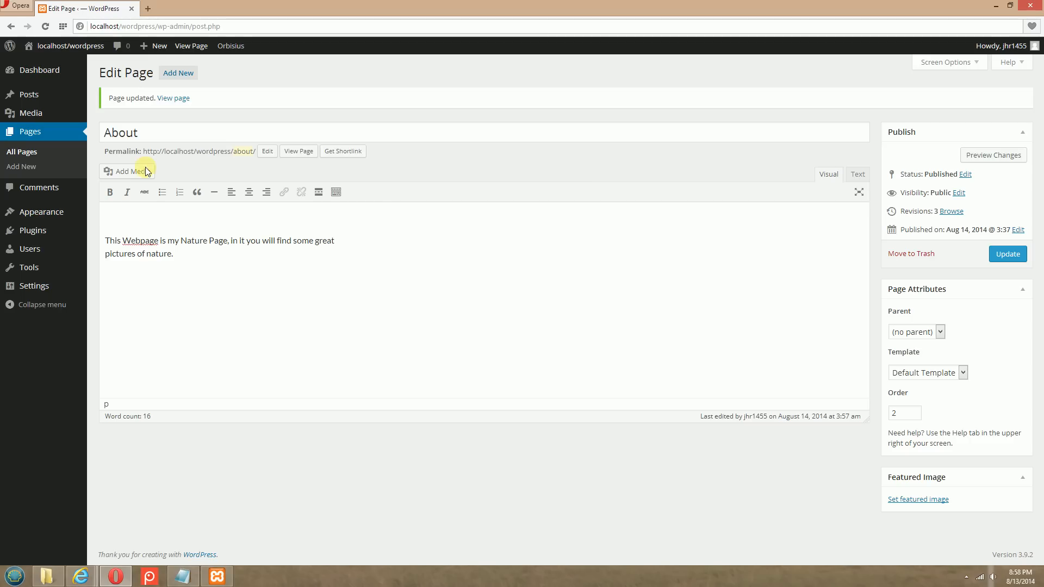
Switch to Internet Explorer and review the layout of the published About page
{"action": "left_click", "coordinate": [81, 580]}
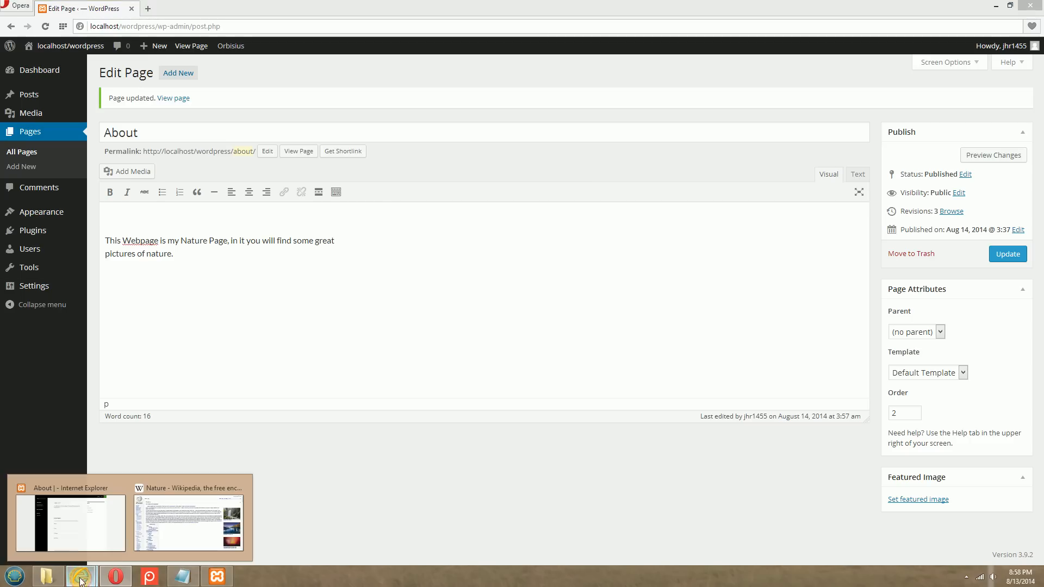
{"action": "left_click", "coordinate": [76, 518]}
{"action": "scroll", "coordinate": [577, 163], "scroll_direction": "down", "scroll_amount": 5}
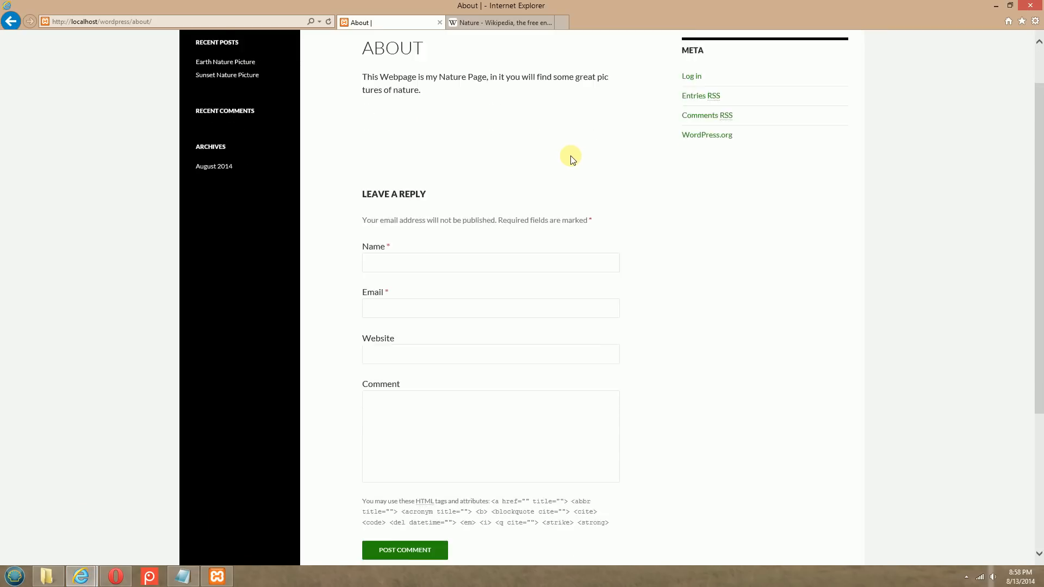
{"action": "scroll", "coordinate": [571, 165], "scroll_direction": "up", "scroll_amount": 5}
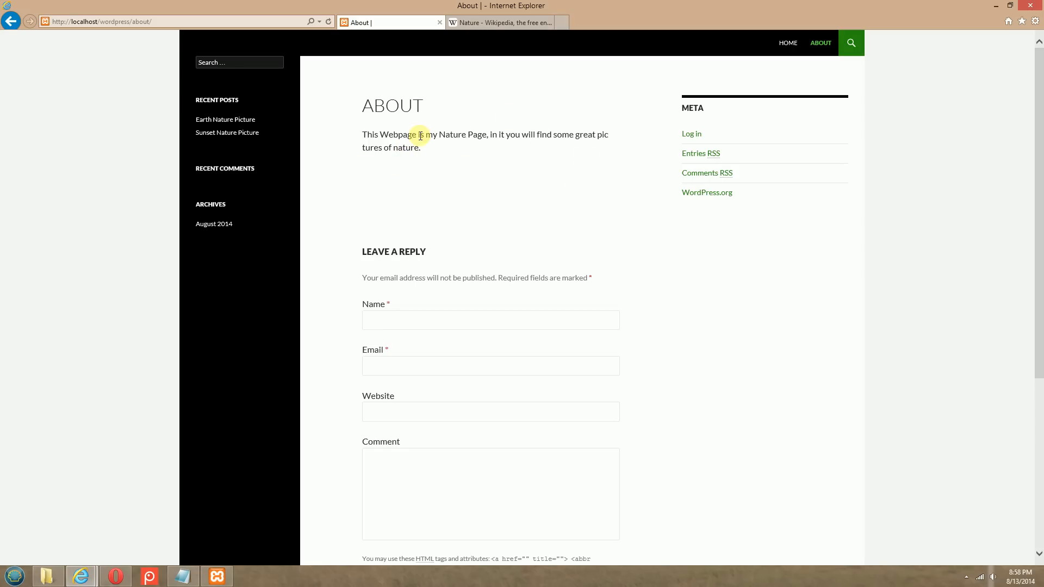
Return to Opera and upload the picture sea-77737_640 from the Twenty Fourteen Theme Picture folder as media for the About page
{"action": "left_click", "coordinate": [116, 574]}
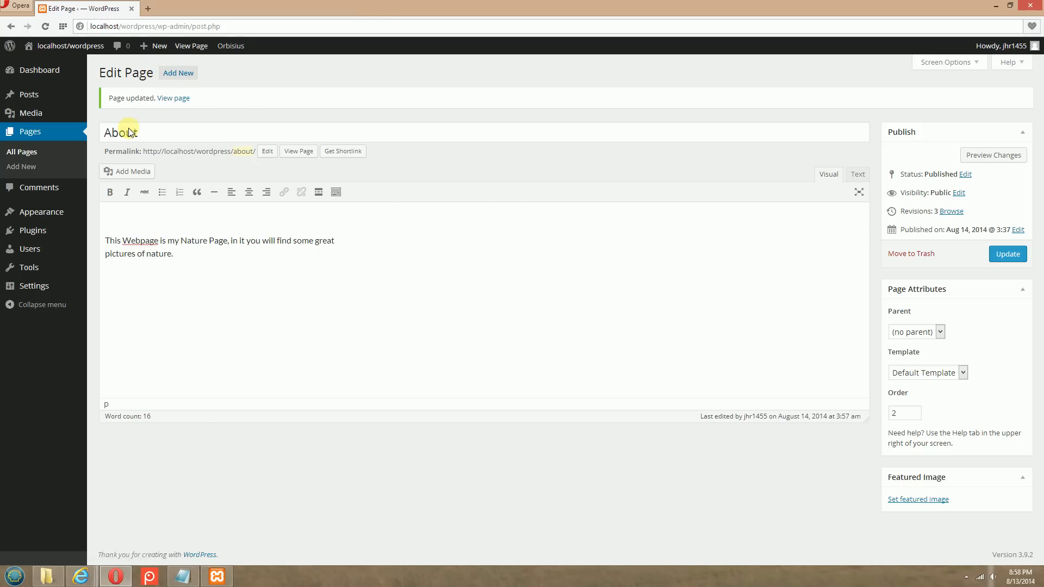
{"action": "left_click", "coordinate": [123, 171]}
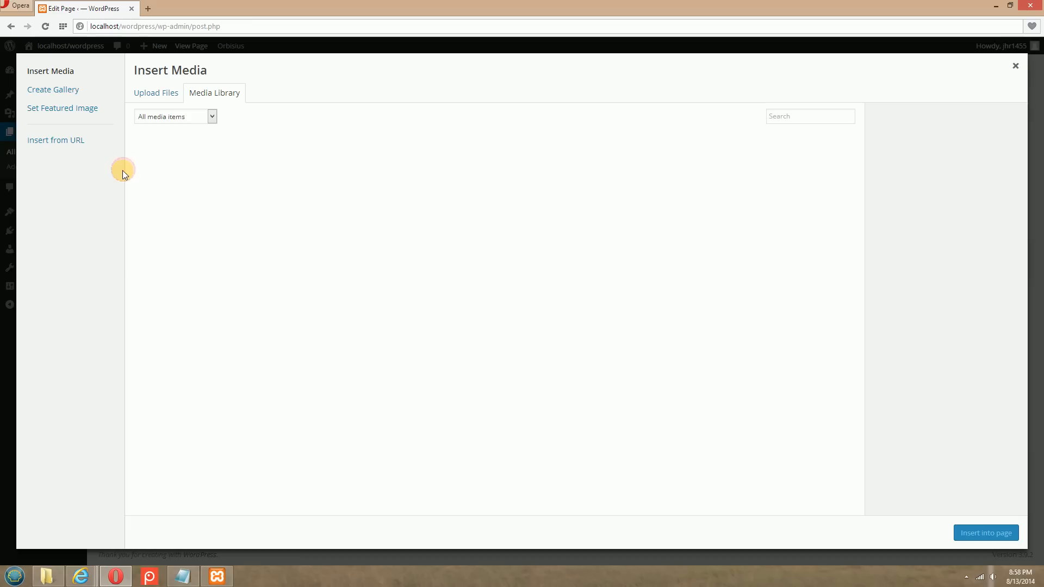
{"action": "left_click", "coordinate": [153, 96]}
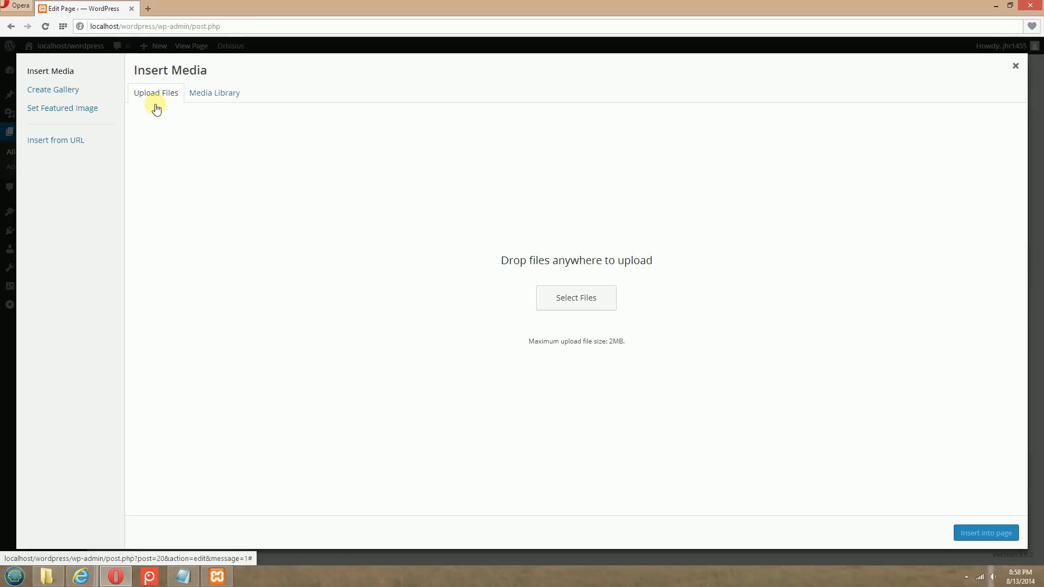
{"action": "left_click", "coordinate": [570, 298]}
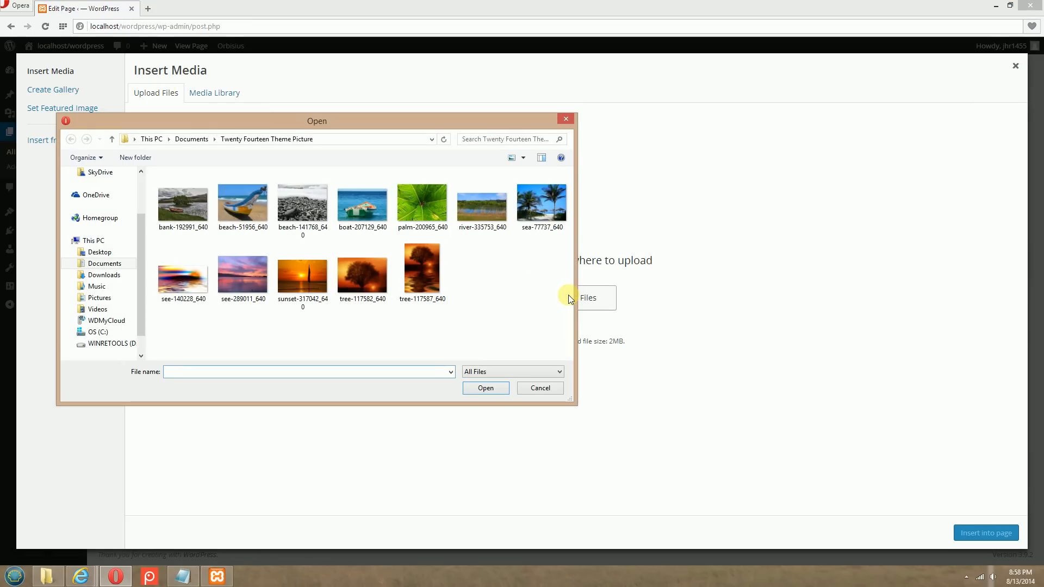
{"action": "left_click", "coordinate": [532, 204]}
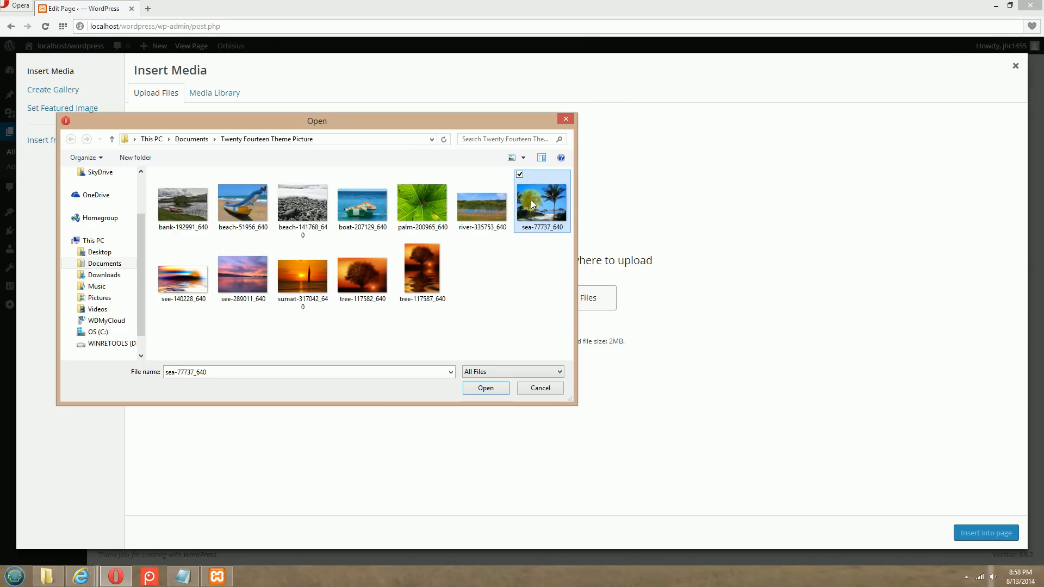
{"action": "left_click", "coordinate": [494, 390]}
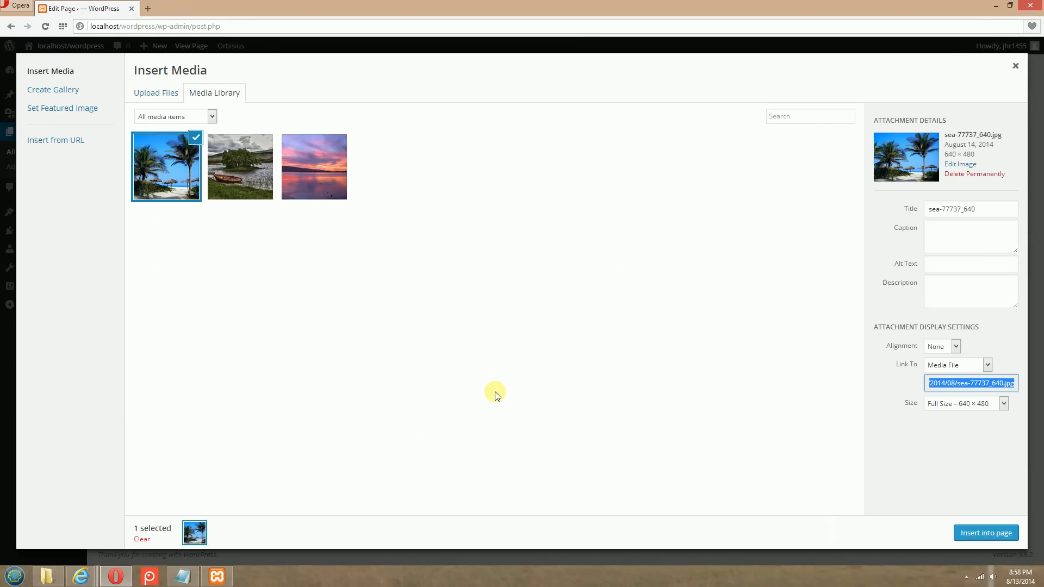
Change the uploaded palm beach picture's title to "Palm Trees"
{"action": "left_click_drag", "start_coordinate": [978, 210], "coordinate": [890, 231]}
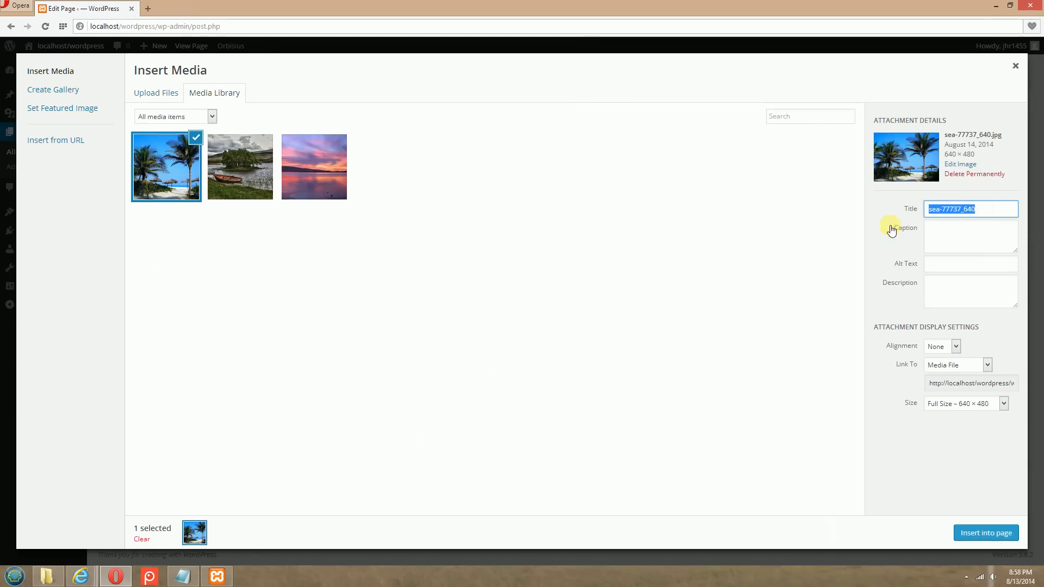
{"action": "key", "text": "BackSpace"}
{"action": "type", "text": "Palm Trees"}
{"action": "left_click", "coordinate": [952, 223]}
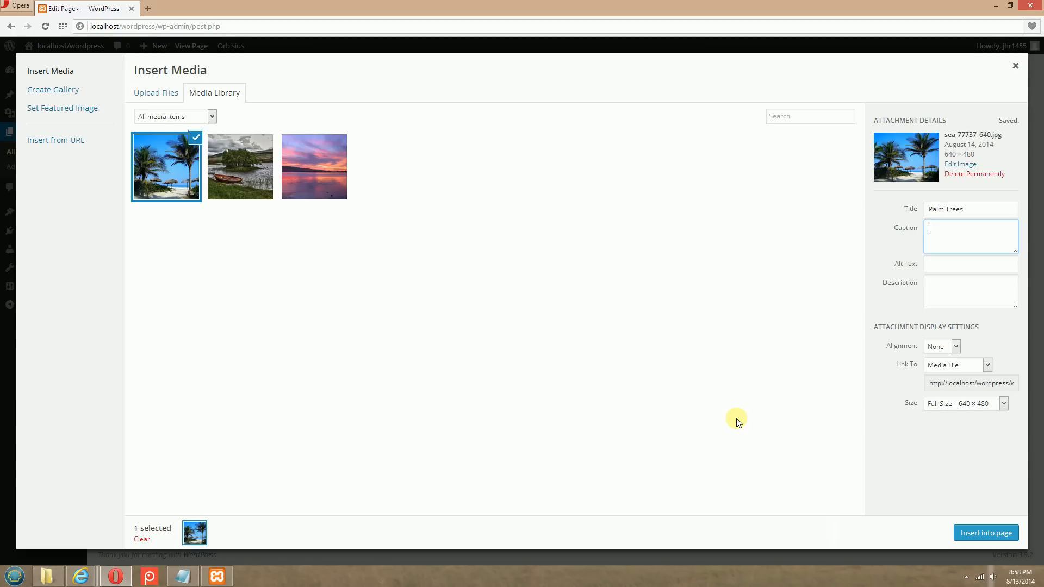
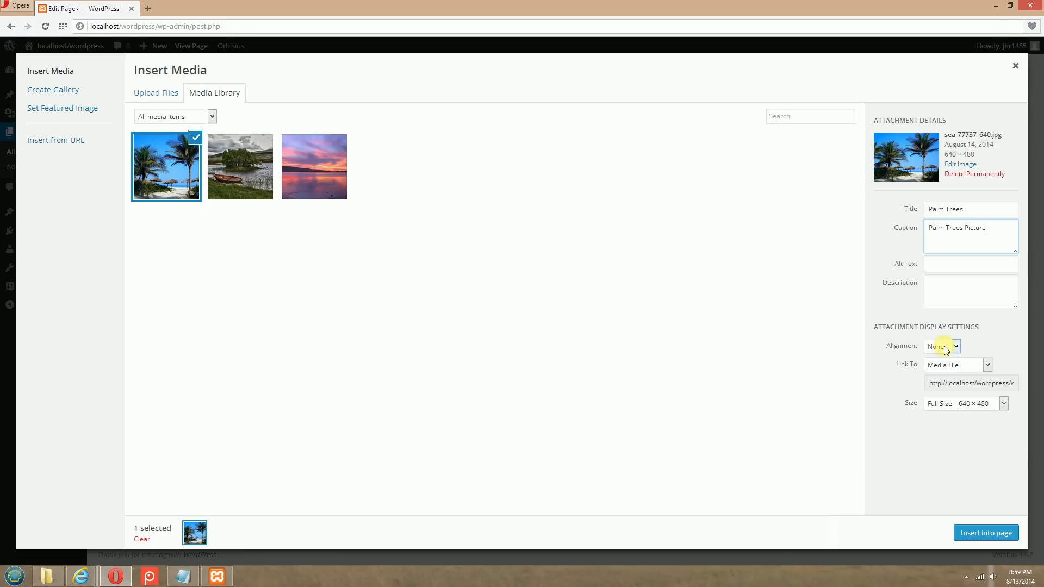
Switch to Internet Explorer and check the picture layout on the published Home page
{"action": "left_click", "coordinate": [80, 576]}
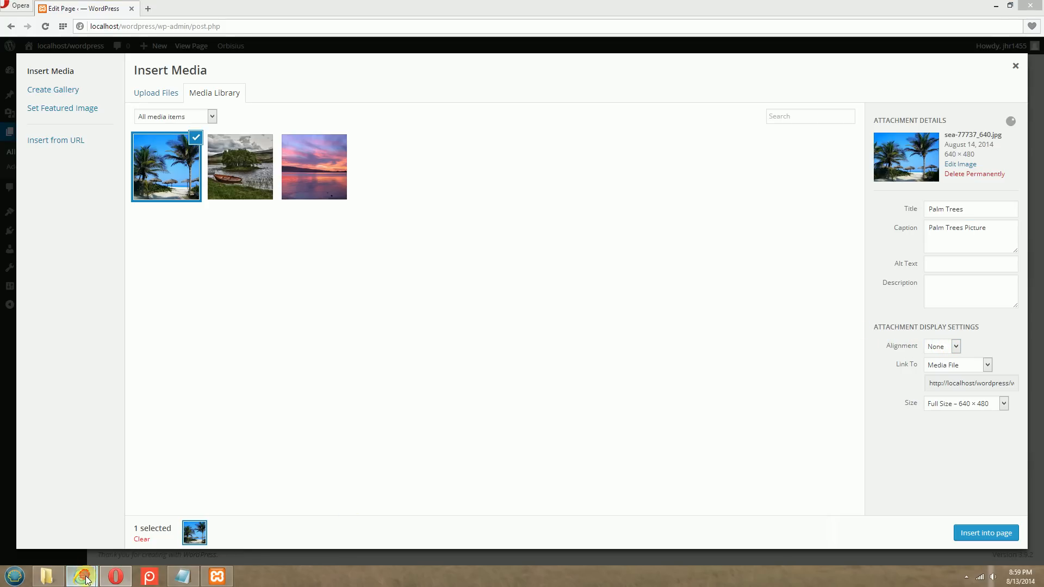
{"action": "left_click", "coordinate": [105, 526]}
{"action": "left_click", "coordinate": [776, 45]}
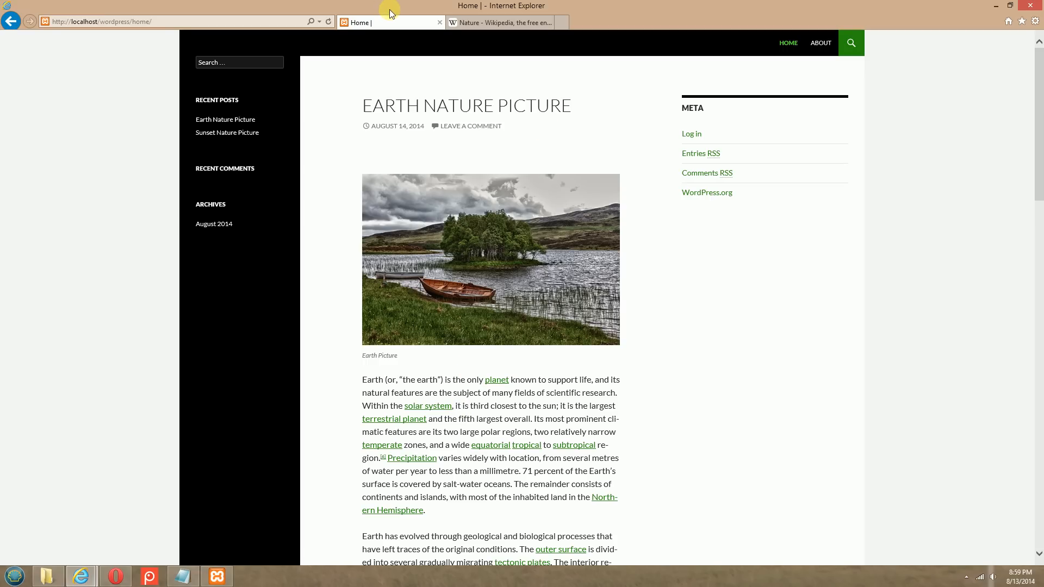
{"action": "left_click", "coordinate": [121, 577]}
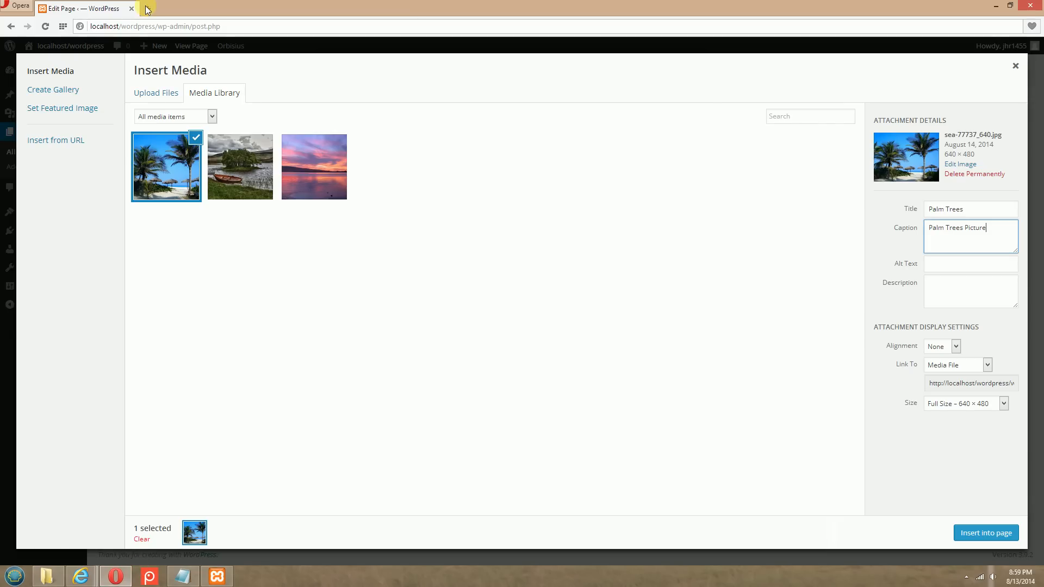
Return to Opera, insert the palm trees picture at Medium – 300 × 225 size, and update the About page
{"action": "left_click", "coordinate": [975, 405]}
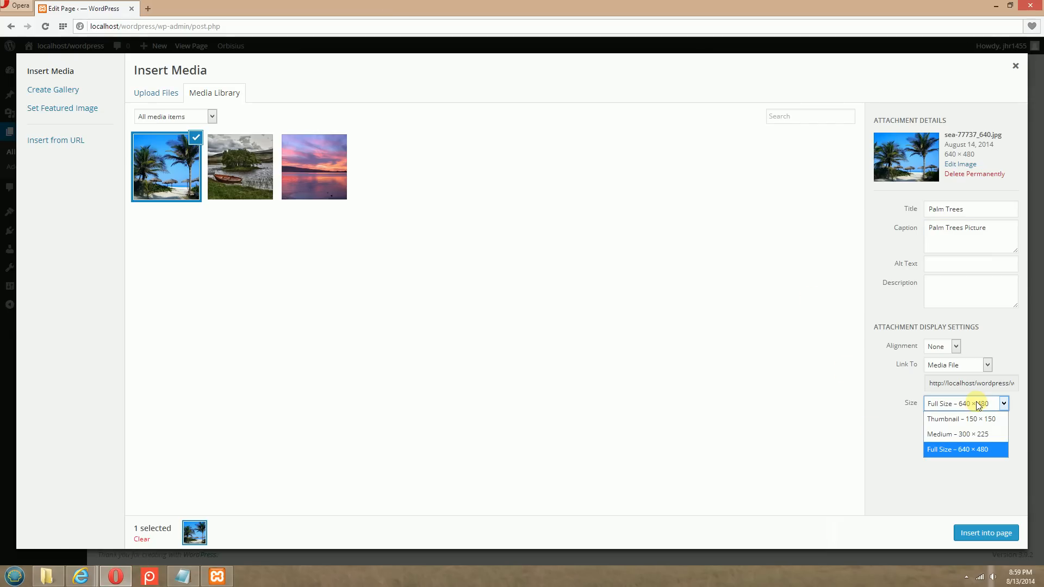
{"action": "left_click", "coordinate": [966, 435]}
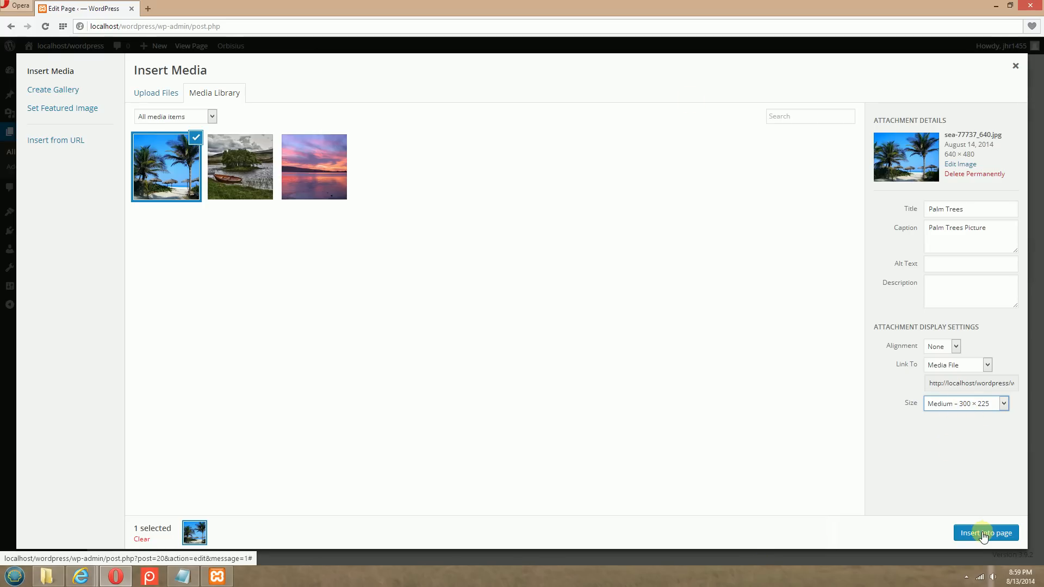
{"action": "left_click", "coordinate": [980, 534]}
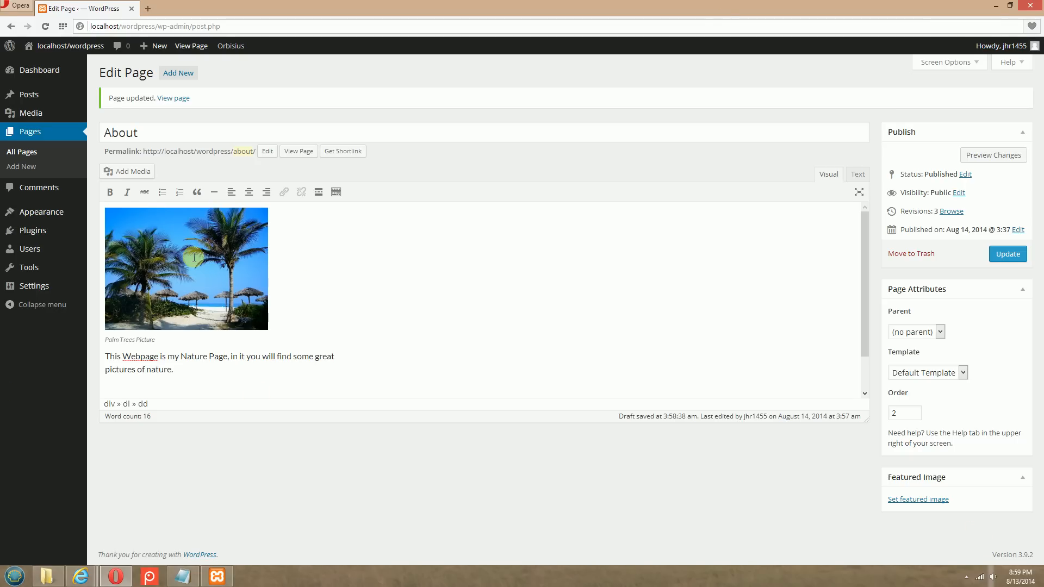
{"action": "left_click", "coordinate": [1011, 256]}
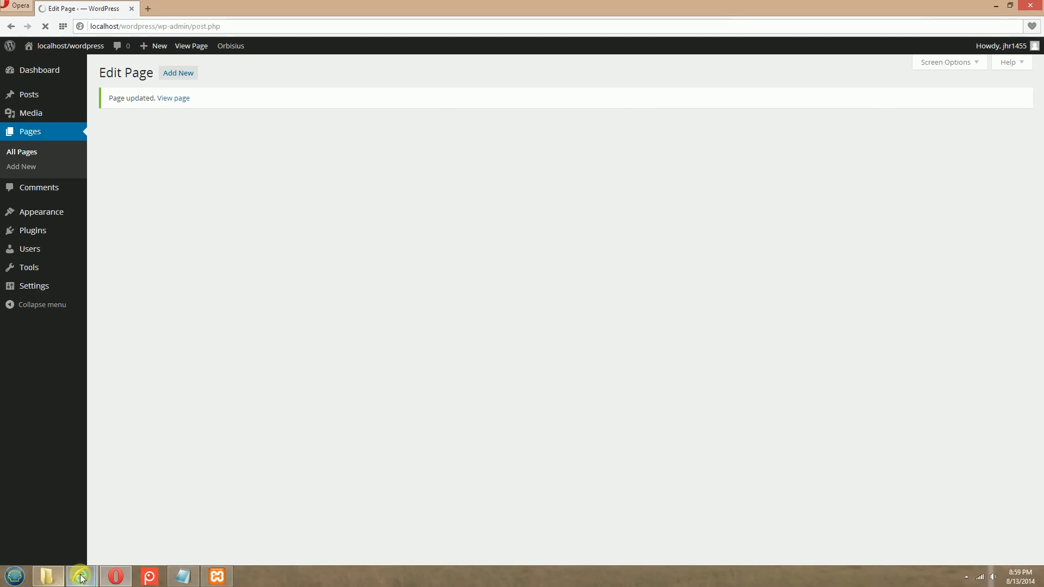
Switch to Internet Explorer and view the published About page
{"action": "mouse_move", "coordinate": [81, 577]}
{"action": "left_click", "coordinate": [79, 525]}
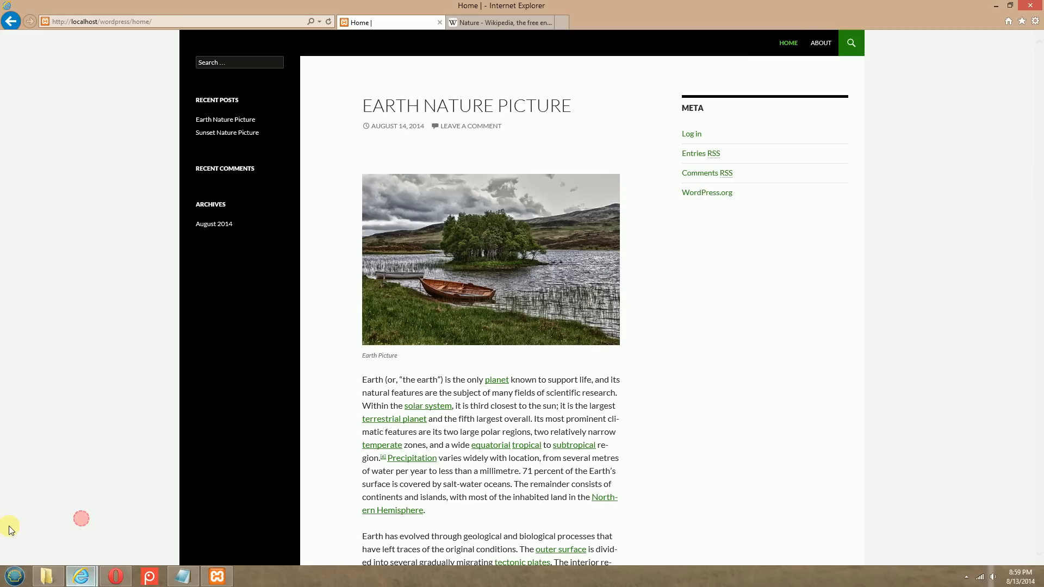
{"action": "left_click", "coordinate": [820, 43]}
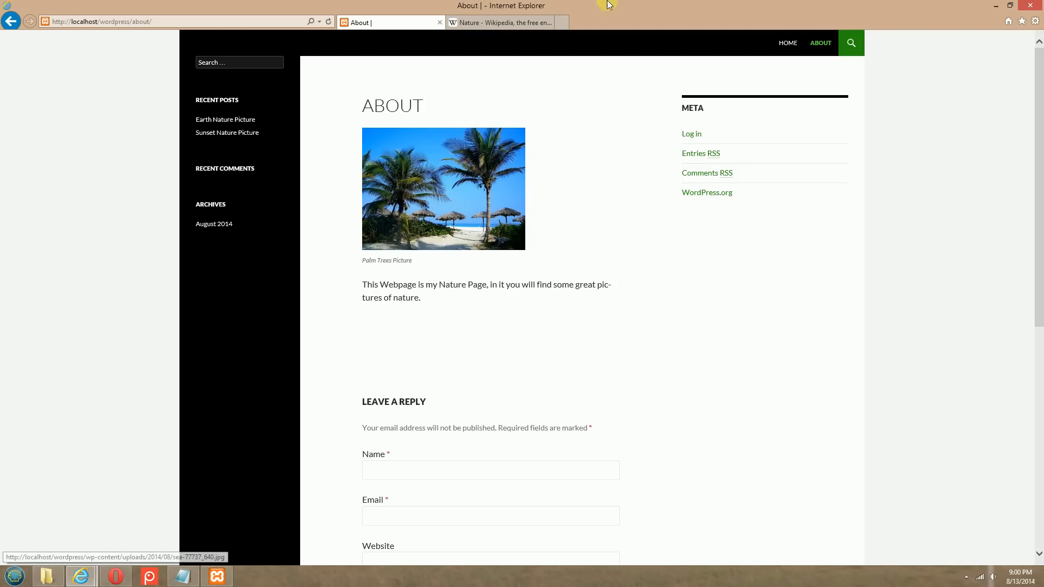
Return to Opera, insert the palm trees picture again with Center alignment, and update the About page
{"action": "left_click", "coordinate": [115, 577]}
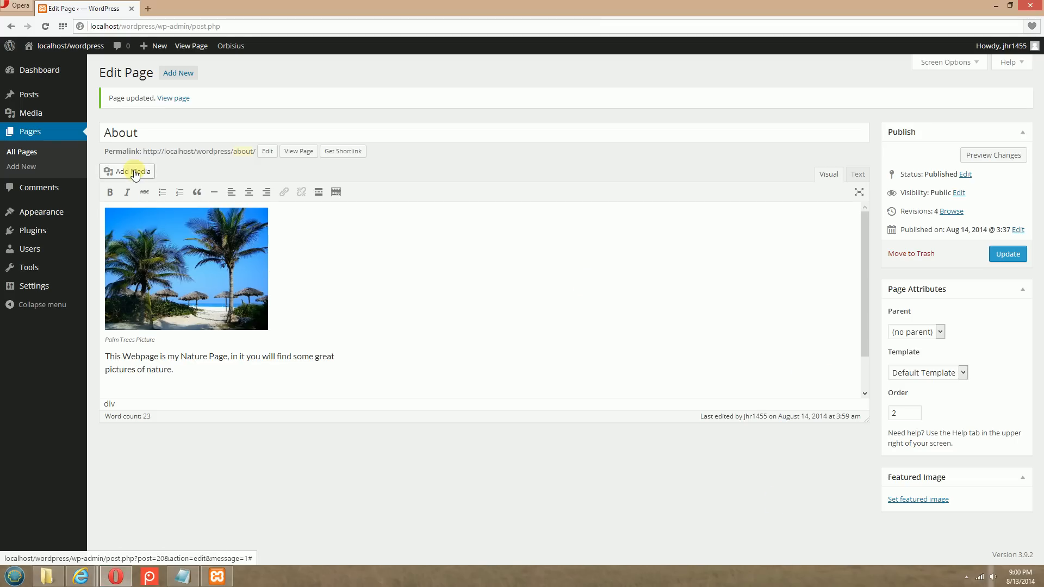
{"action": "left_click", "coordinate": [132, 169]}
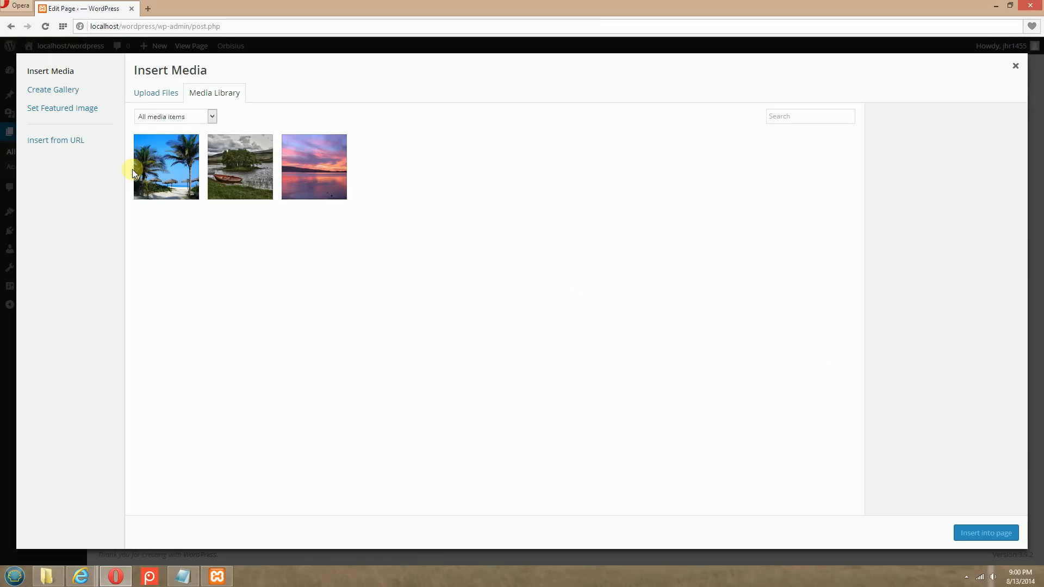
{"action": "left_click", "coordinate": [160, 173]}
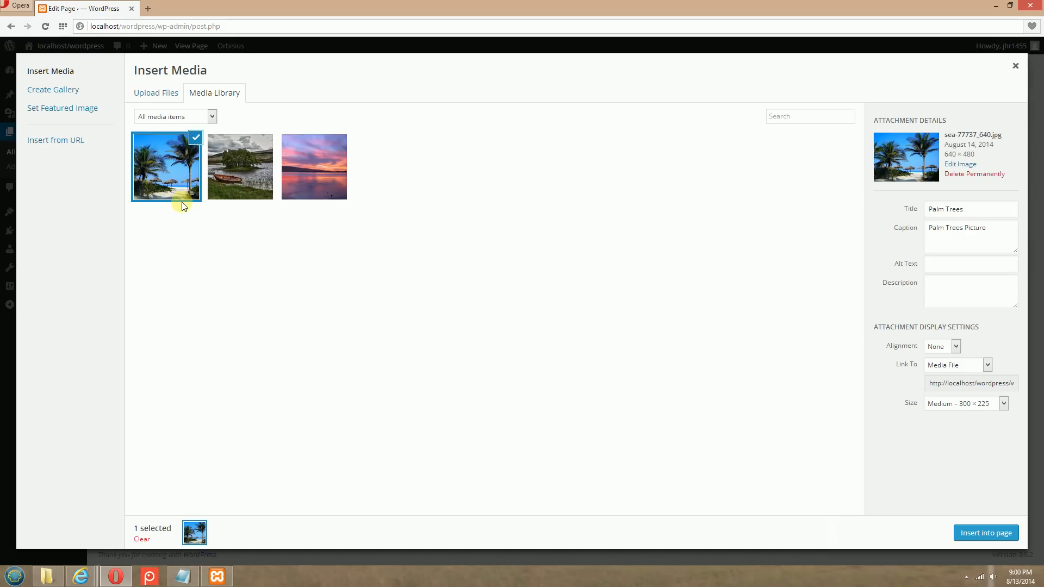
{"action": "left_click", "coordinate": [955, 346]}
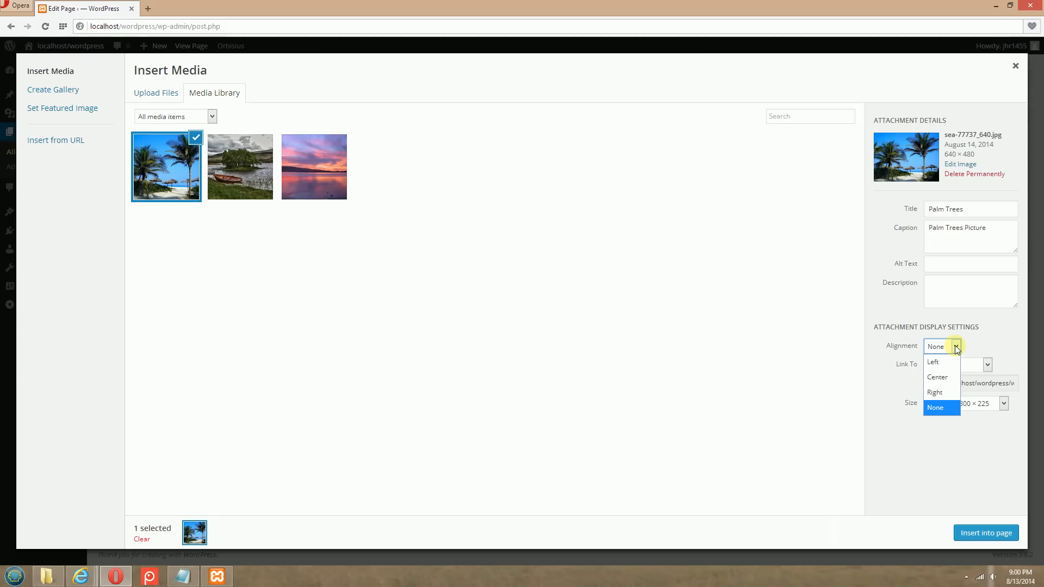
{"action": "left_click", "coordinate": [946, 377]}
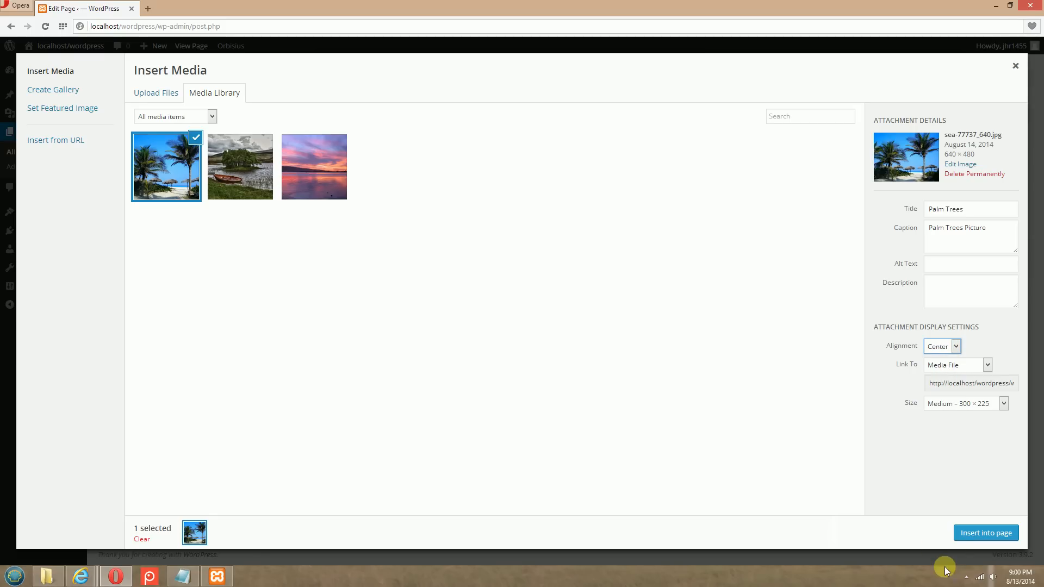
{"action": "left_click", "coordinate": [977, 533]}
{"action": "scroll", "coordinate": [383, 280], "scroll_direction": "up", "scroll_amount": 2}
{"action": "scroll", "coordinate": [382, 285], "scroll_direction": "down", "scroll_amount": 2}
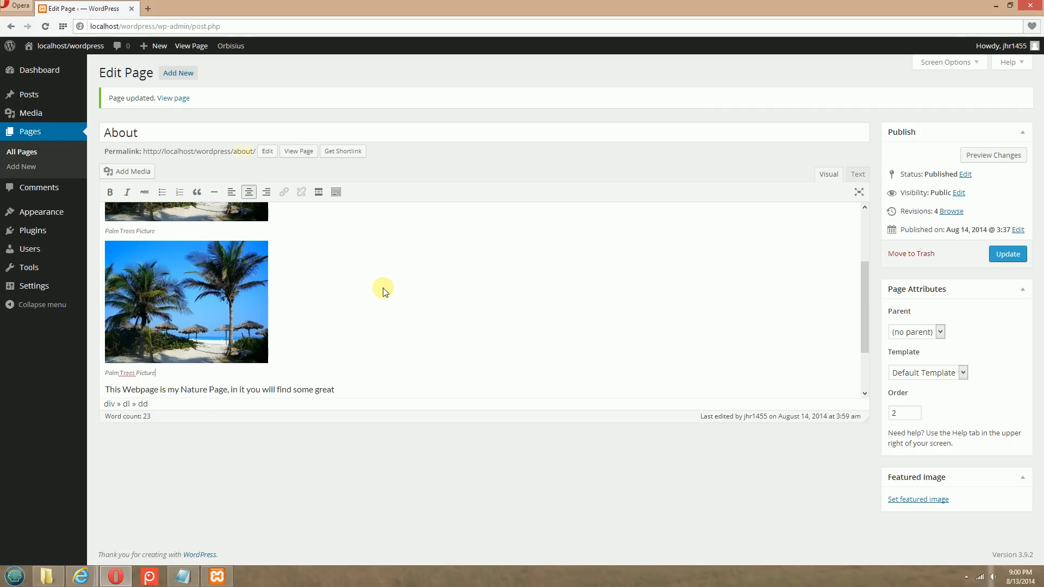
{"action": "scroll", "coordinate": [383, 291], "scroll_direction": "up", "scroll_amount": 2}
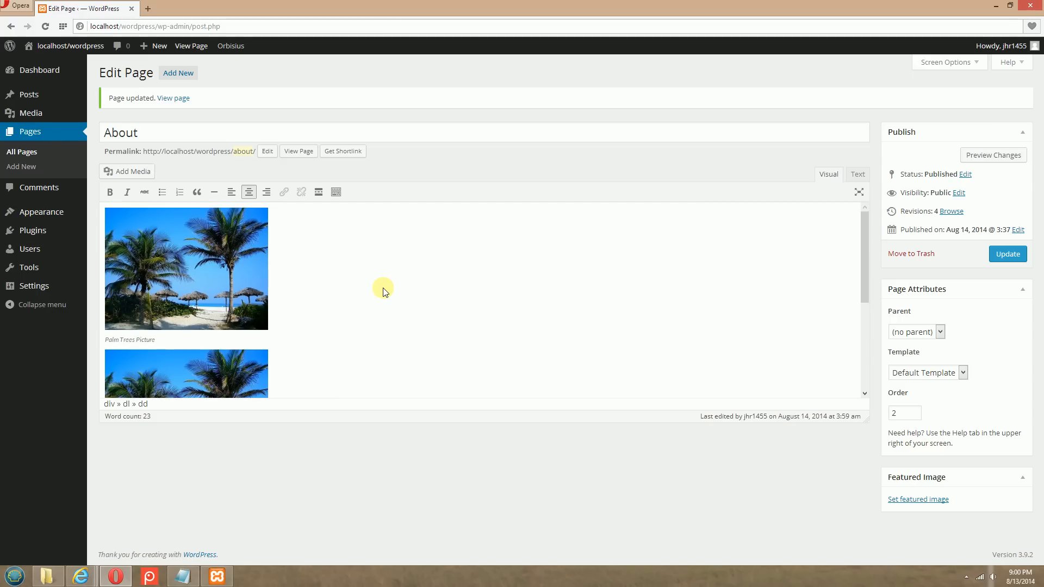
{"action": "left_click", "coordinate": [1008, 258]}
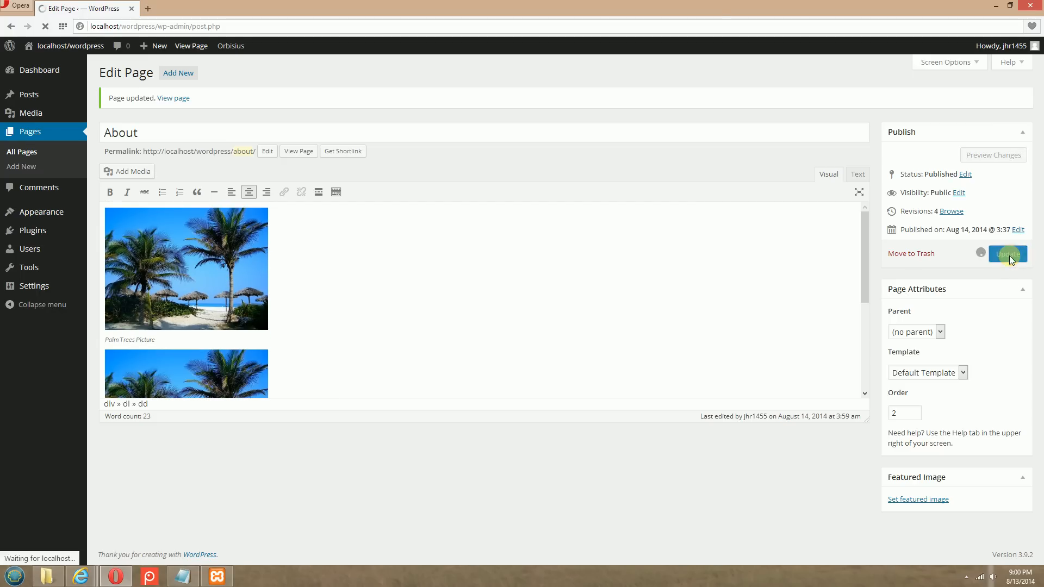
Switch to Internet Explorer and reload the About page to compare the alignment of the two palm trees pictures
{"action": "left_click", "coordinate": [81, 576]}
{"action": "left_click", "coordinate": [82, 517]}
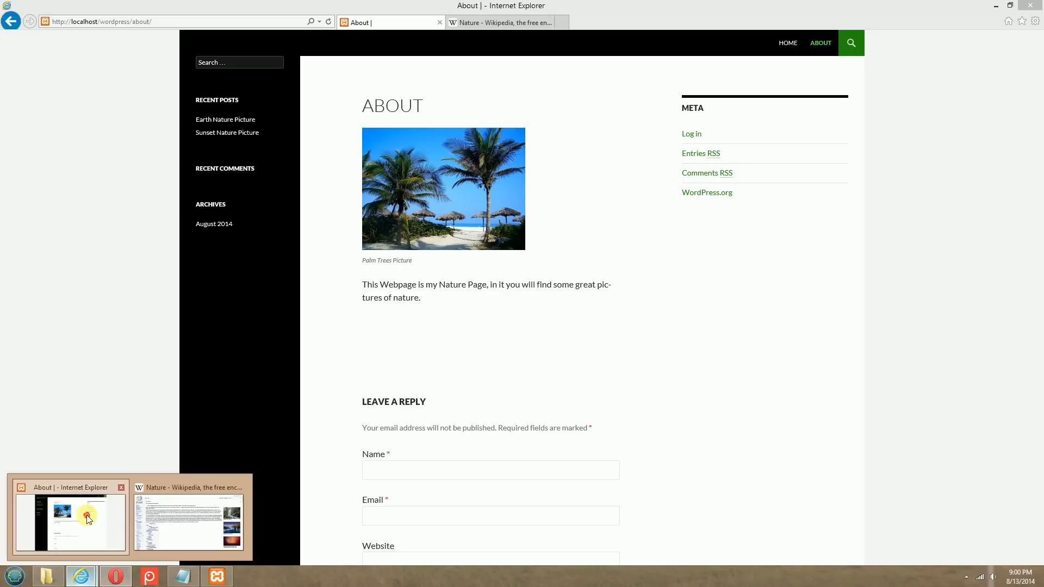
{"action": "left_click", "coordinate": [326, 20]}
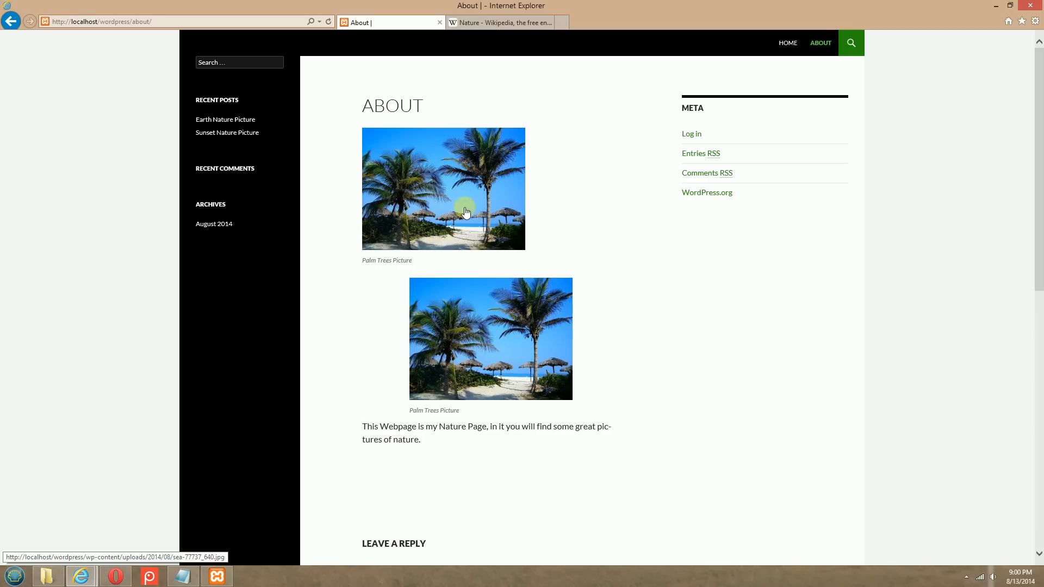
Return to Opera, delete the first palm trees picture, which has no alignment, and update the About page
{"action": "left_click", "coordinate": [121, 582]}
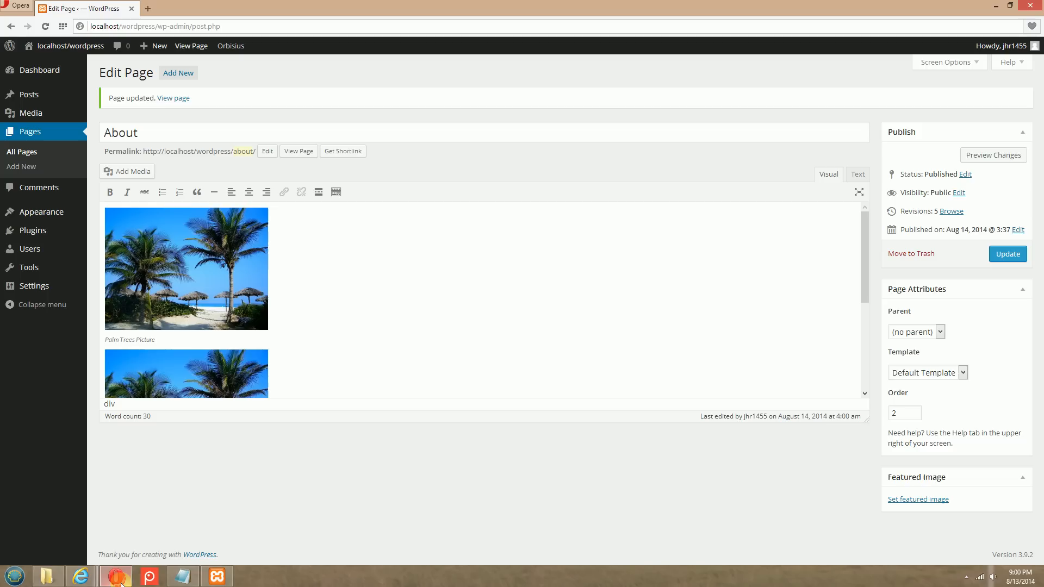
{"action": "left_click", "coordinate": [213, 286]}
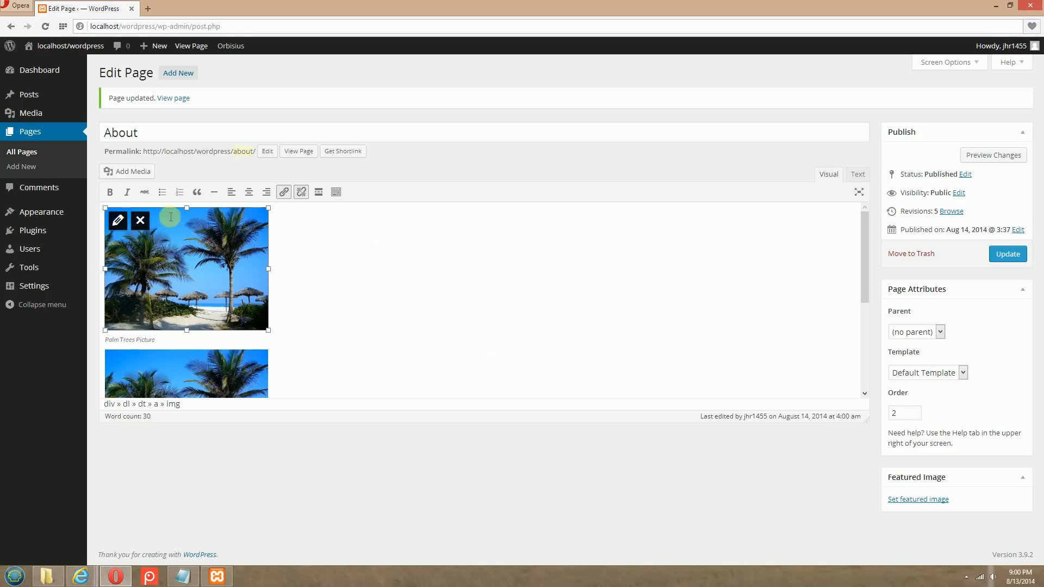
{"action": "left_click", "coordinate": [140, 220]}
{"action": "left_click", "coordinate": [1005, 256]}
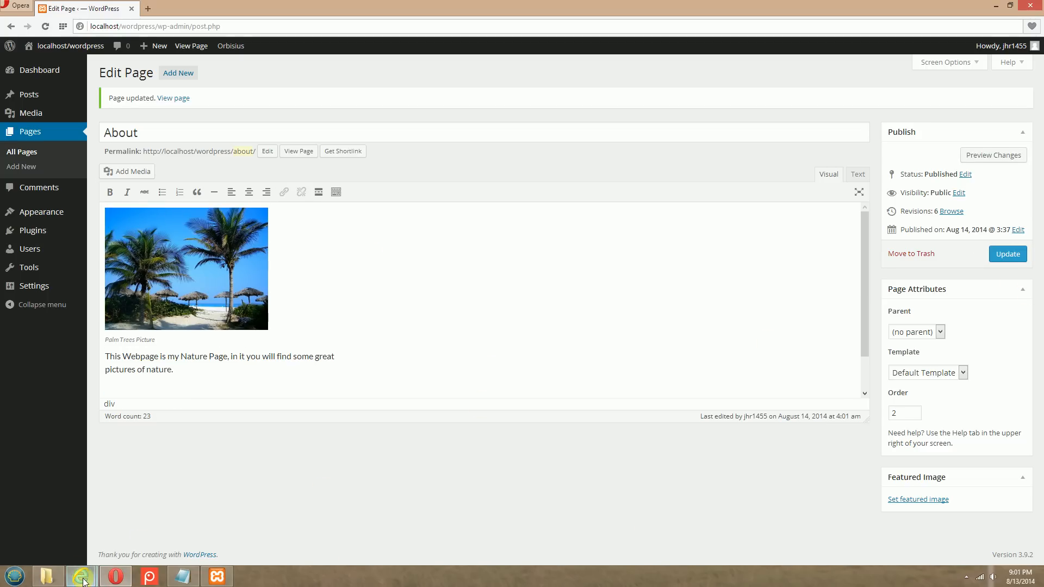
Switch to Internet Explorer and reload the About page to check the centered picture
{"action": "mouse_move", "coordinate": [83, 582]}
{"action": "left_click", "coordinate": [57, 516]}
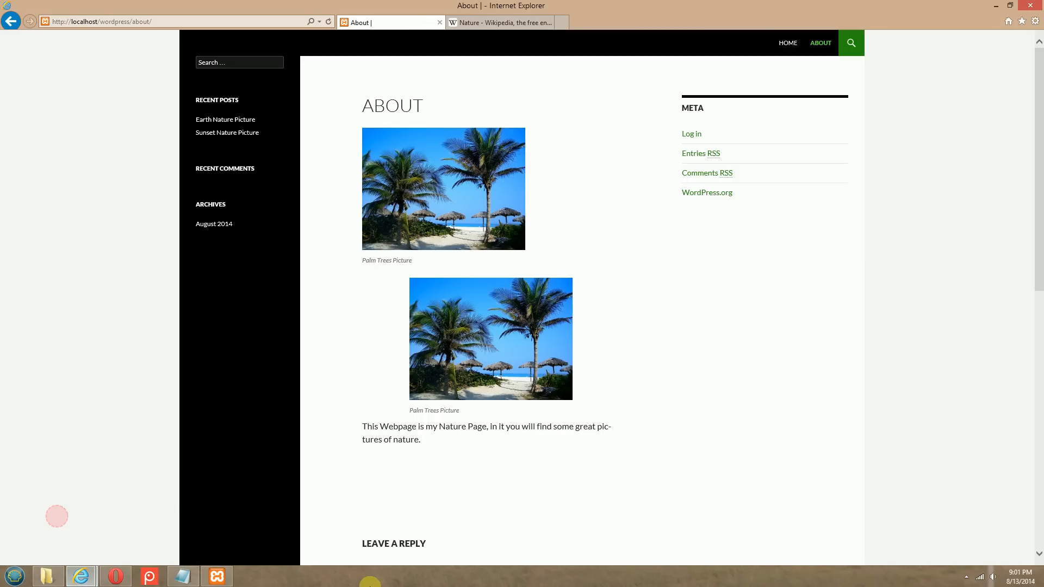
{"action": "left_click", "coordinate": [327, 22]}
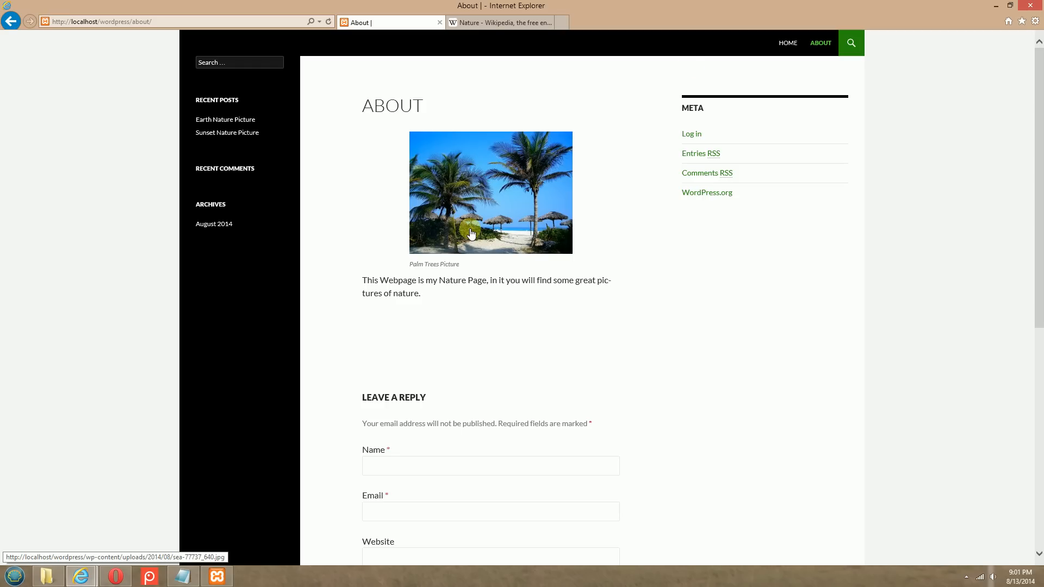
Return to Opera, set the palm trees picture's size to Full Size – 640 × 480, and update the About page
{"action": "left_click", "coordinate": [116, 576]}
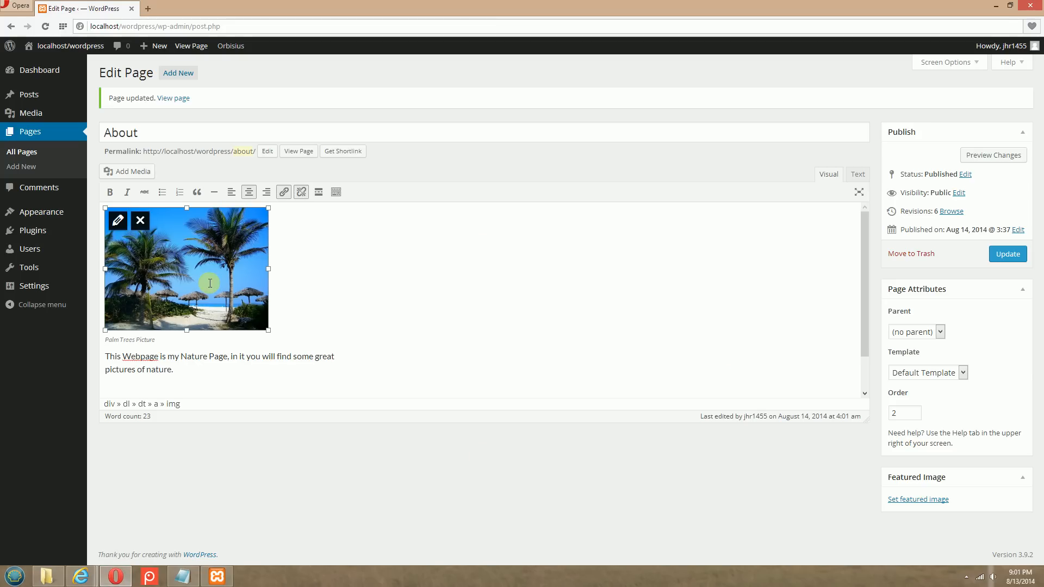
{"action": "left_click", "coordinate": [118, 221]}
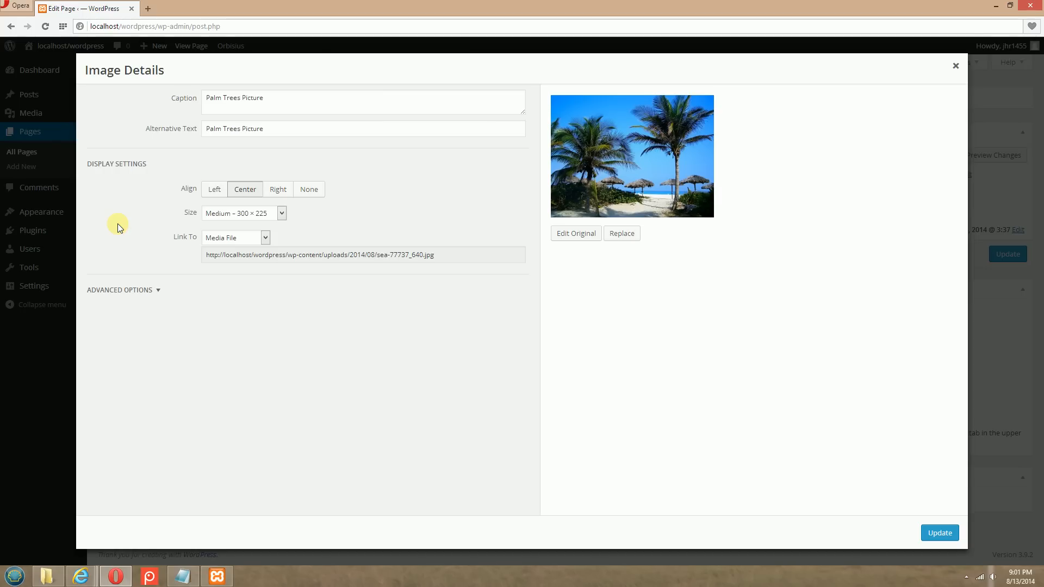
{"action": "left_click", "coordinate": [263, 214]}
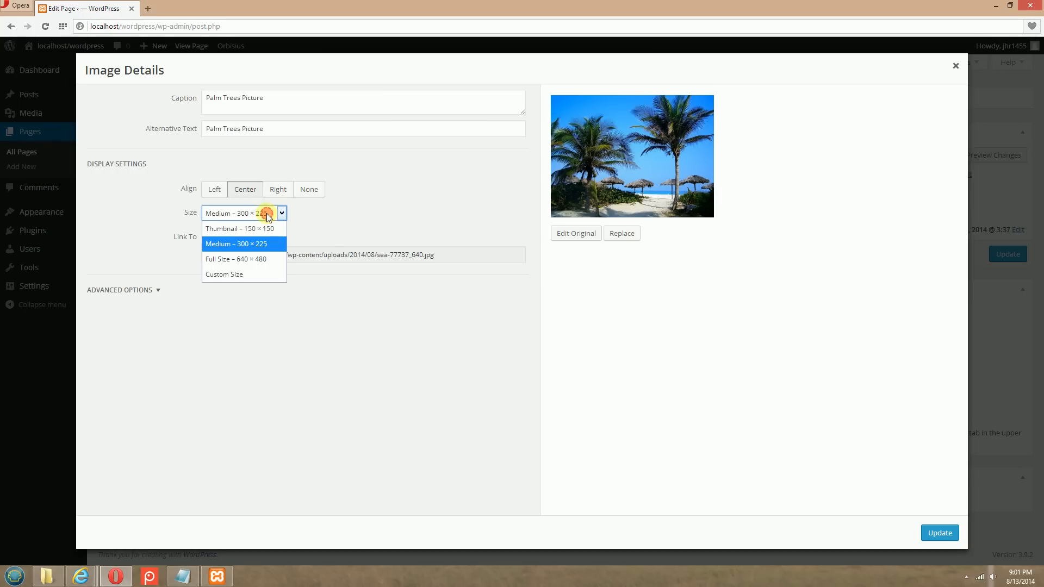
{"action": "left_click", "coordinate": [242, 260]}
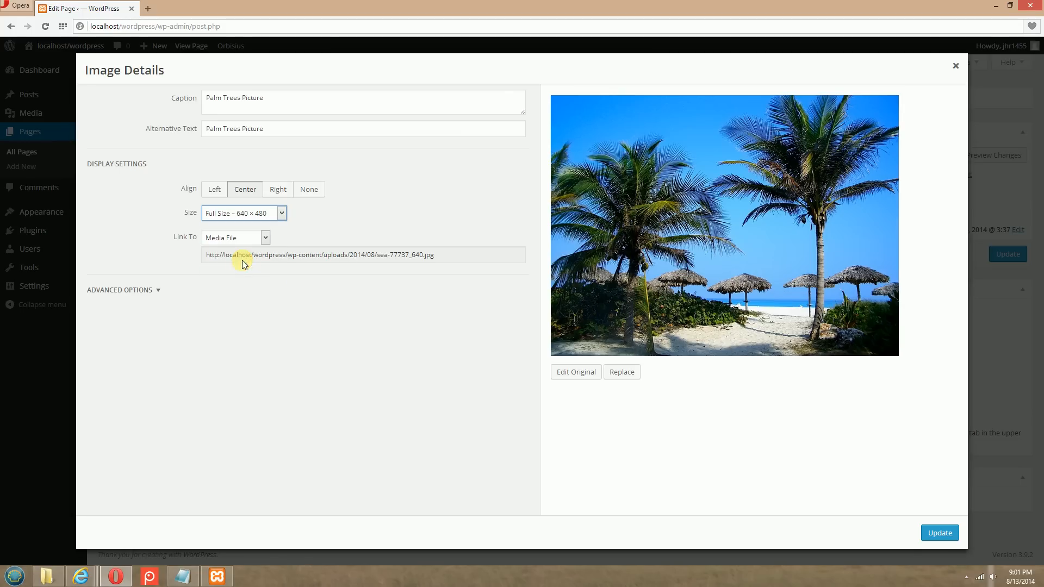
{"action": "left_click", "coordinate": [939, 534]}
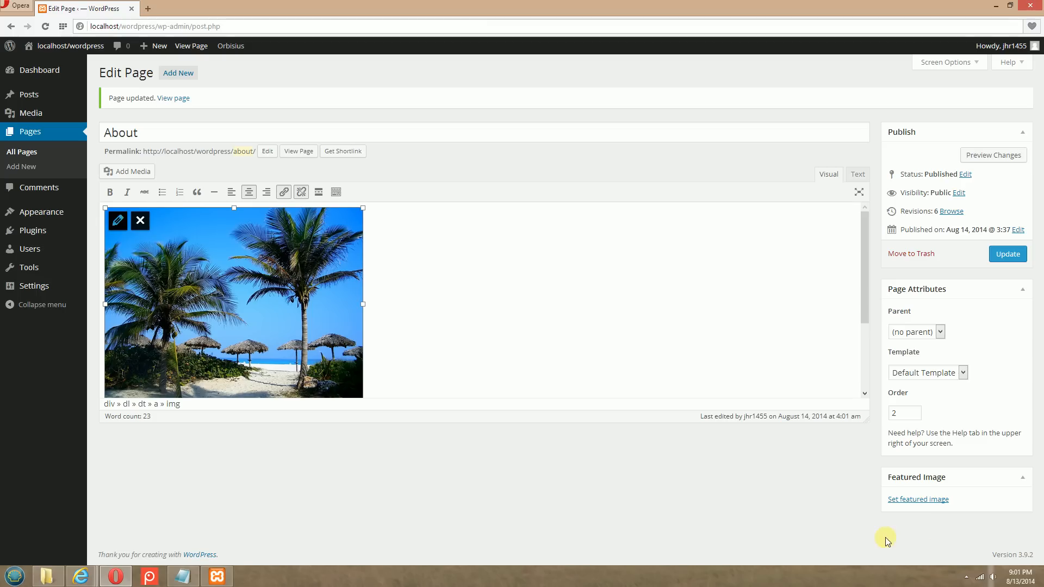
{"action": "left_click", "coordinate": [1007, 254]}
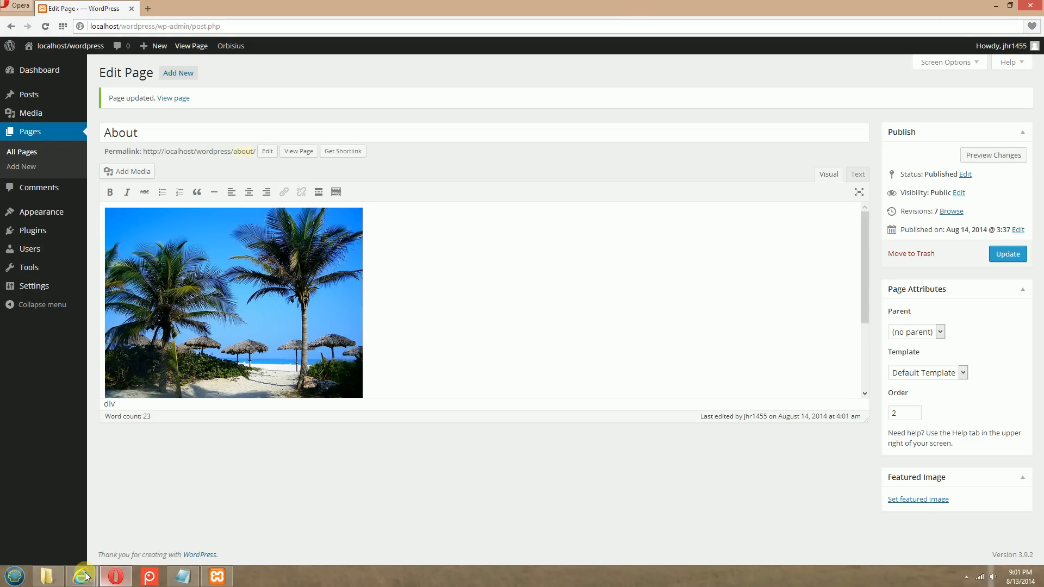
Switch to Internet Explorer and reload the About page to check the full-size picture
{"action": "left_click", "coordinate": [80, 575]}
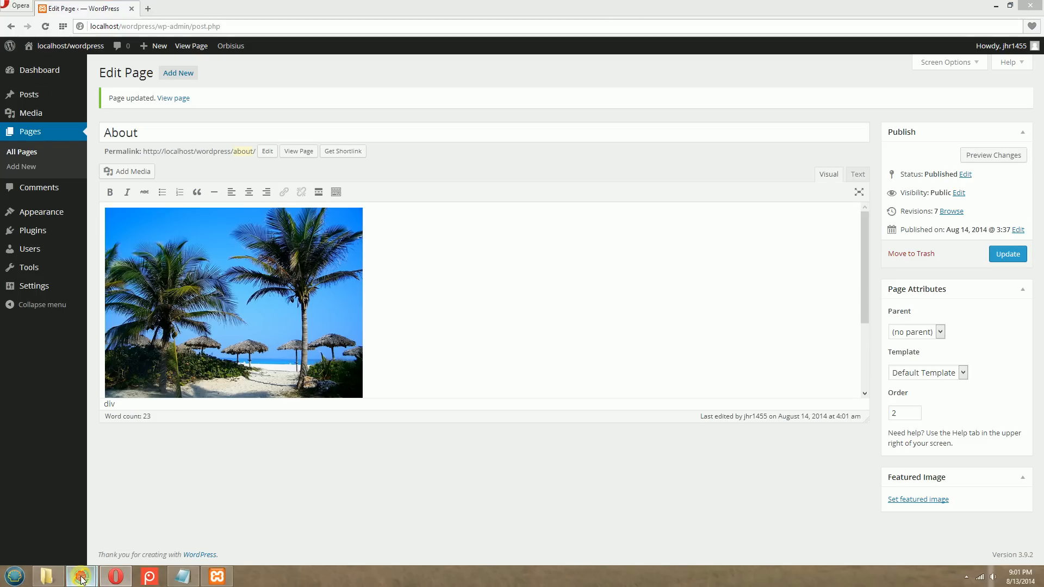
{"action": "left_click", "coordinate": [100, 509]}
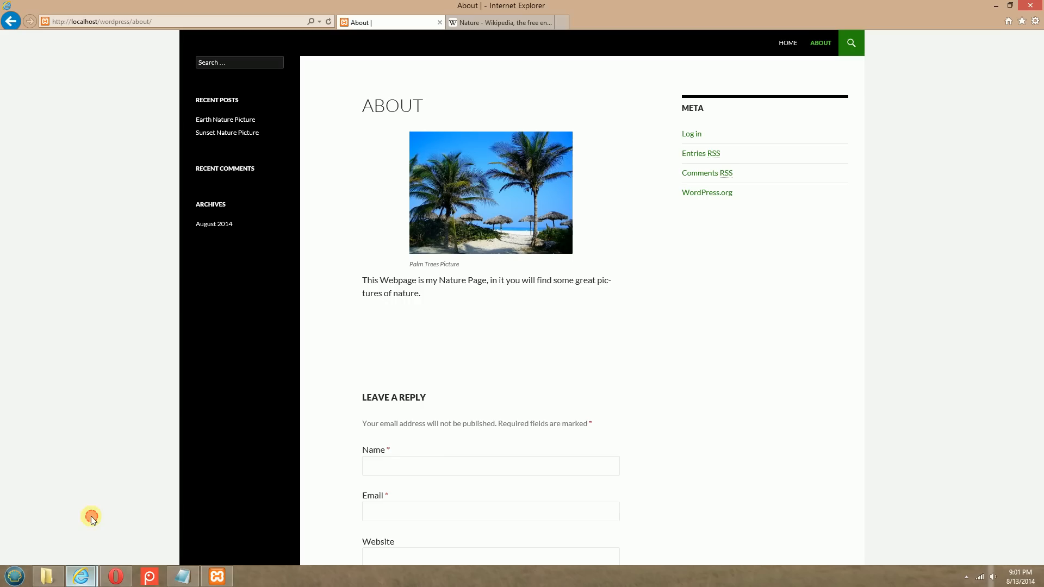
{"action": "left_click", "coordinate": [328, 20]}
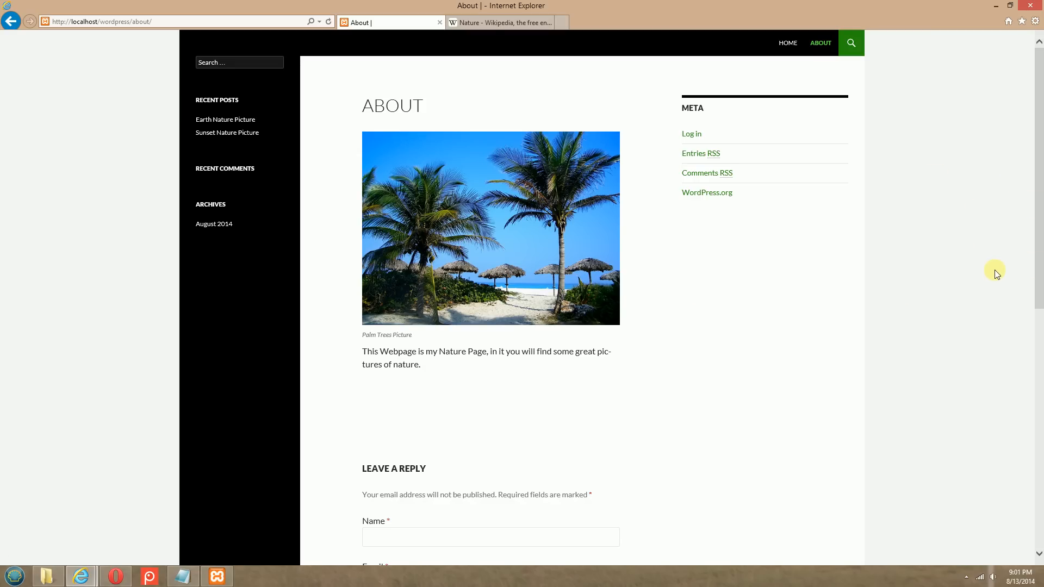
Open the published Home page and review the Earth Nature Picture post
{"action": "left_click", "coordinate": [787, 43]}
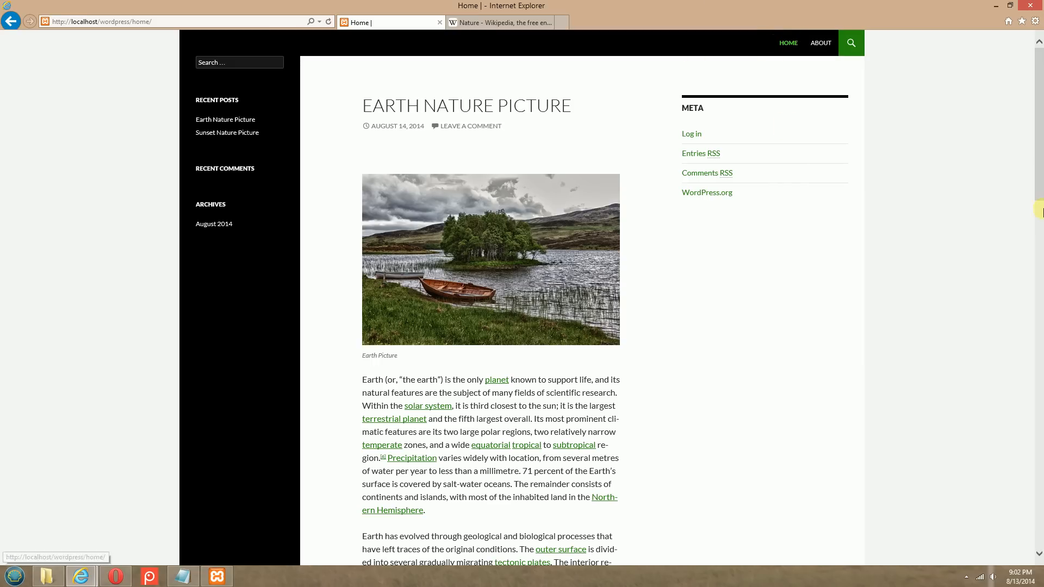
{"action": "scroll", "coordinate": [997, 282], "scroll_direction": "down", "scroll_amount": 7}
{"action": "scroll", "coordinate": [997, 281], "scroll_direction": "up", "scroll_amount": 6}
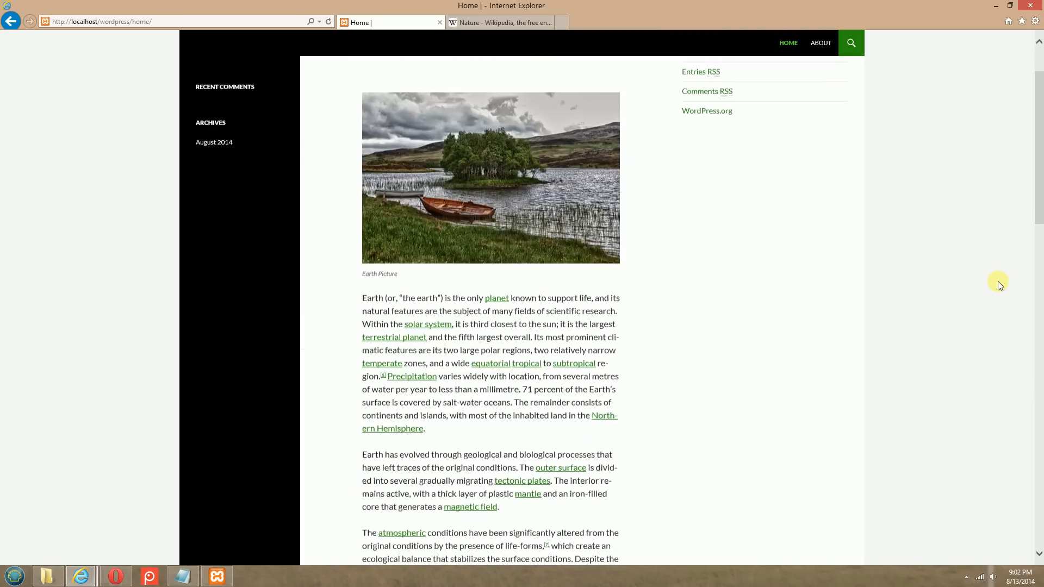
Review the published Home page's posts, sidebar widgets and footer widgets from start to end
{"action": "scroll", "coordinate": [996, 282], "scroll_direction": "up", "scroll_amount": 1}
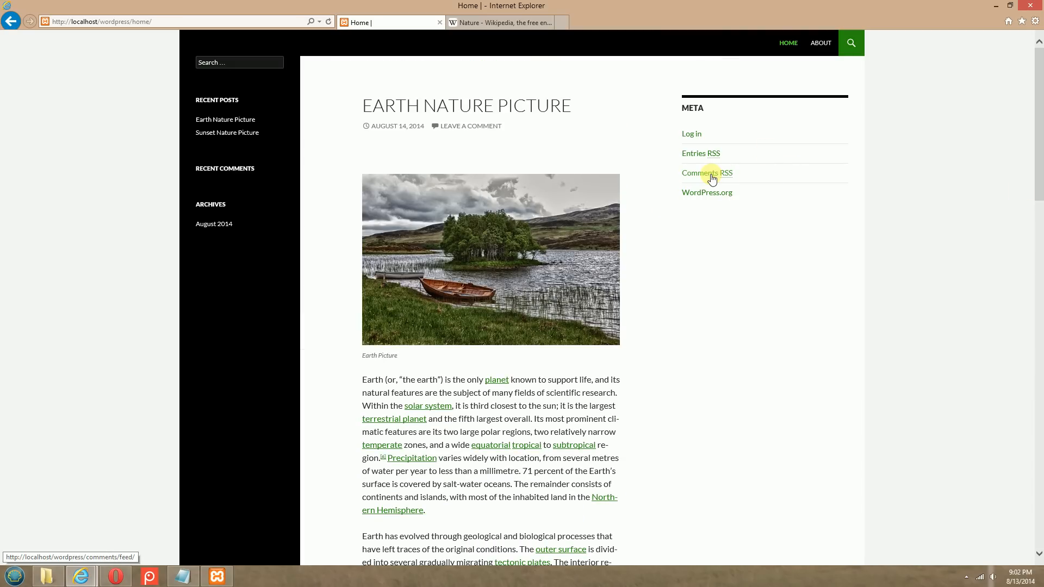
{"action": "scroll", "coordinate": [712, 178], "scroll_direction": "down", "scroll_amount": 12}
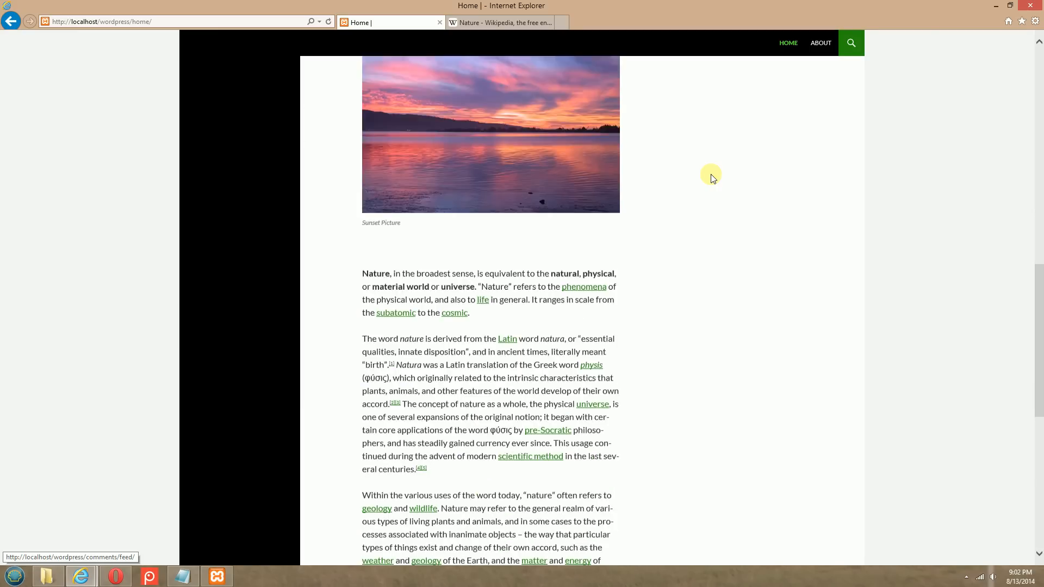
{"action": "scroll", "coordinate": [712, 178], "scroll_direction": "down", "scroll_amount": 6}
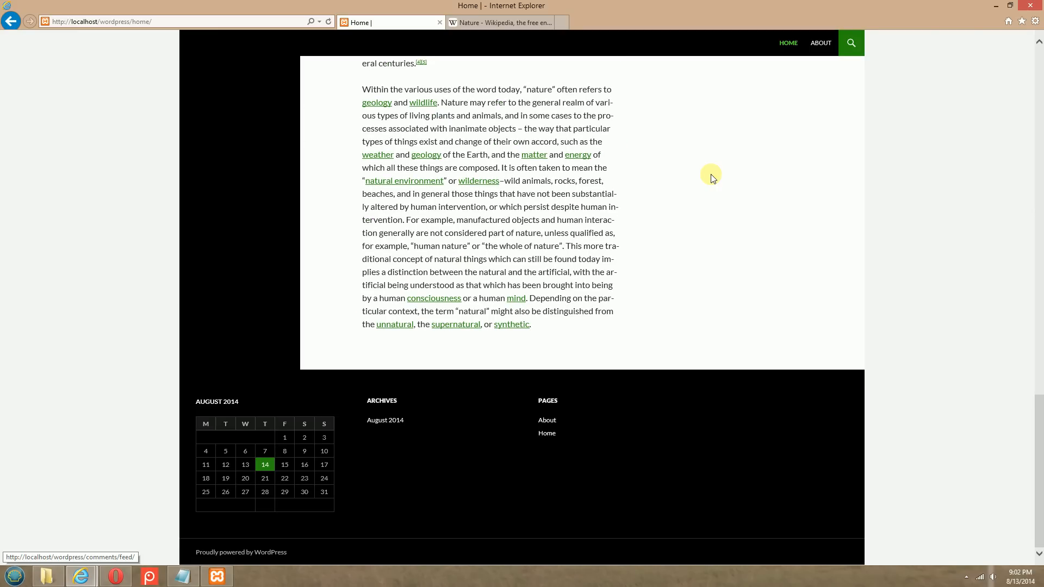
{"action": "scroll", "coordinate": [712, 178], "scroll_direction": "up", "scroll_amount": 18}
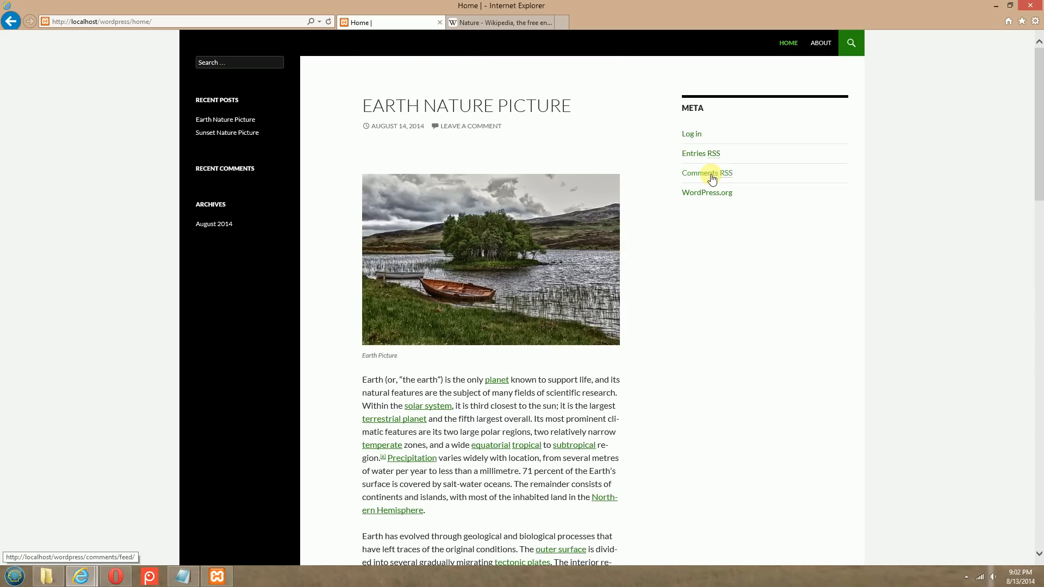
Switch to Opera, open the site's widget settings, and expand the Content Sidebar and its Meta widget
{"action": "left_click", "coordinate": [115, 576]}
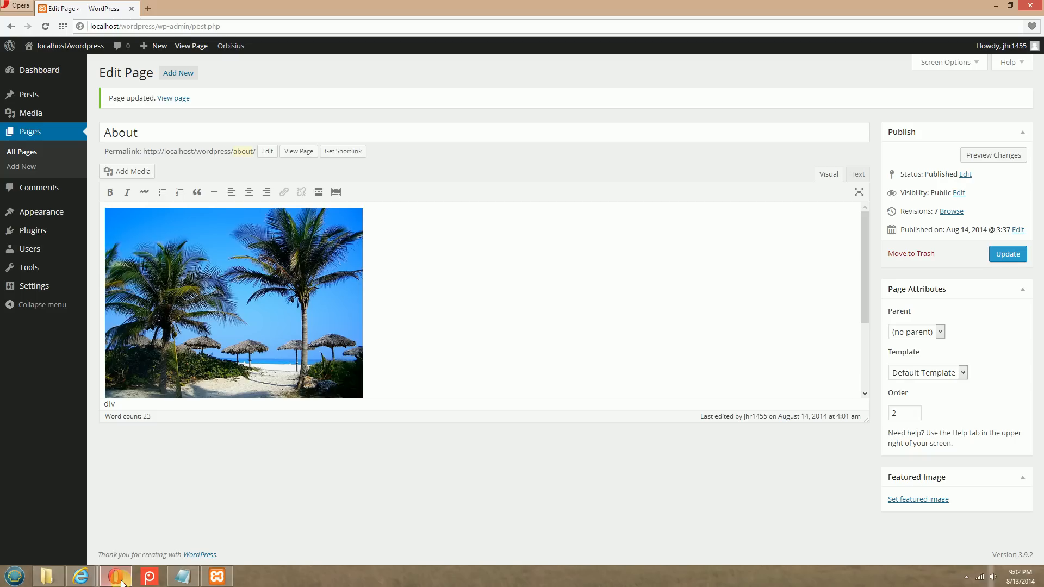
{"action": "mouse_move", "coordinate": [35, 69]}
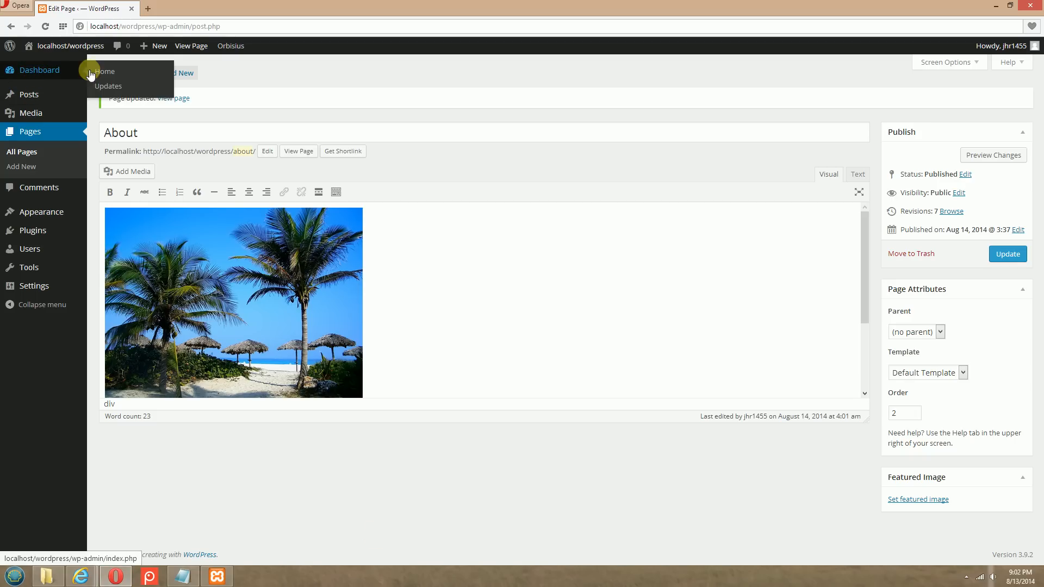
{"action": "left_click", "coordinate": [110, 75]}
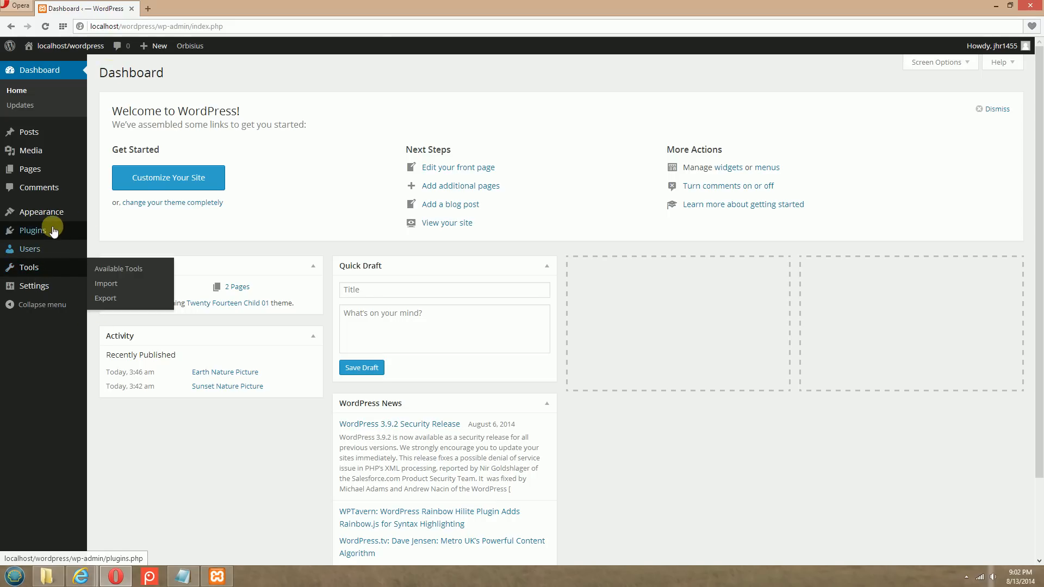
{"action": "mouse_move", "coordinate": [59, 218]}
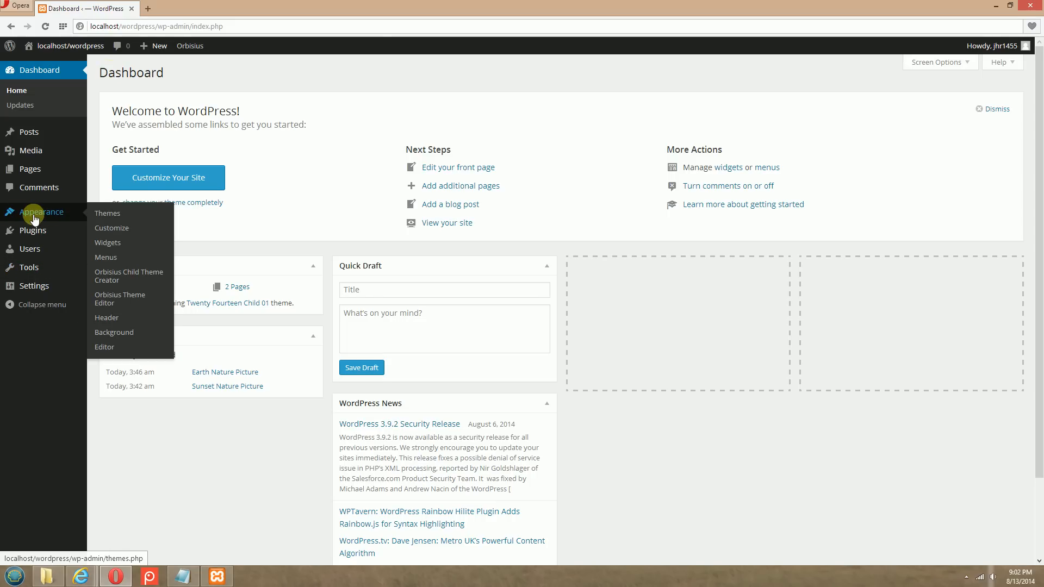
{"action": "left_click", "coordinate": [111, 244]}
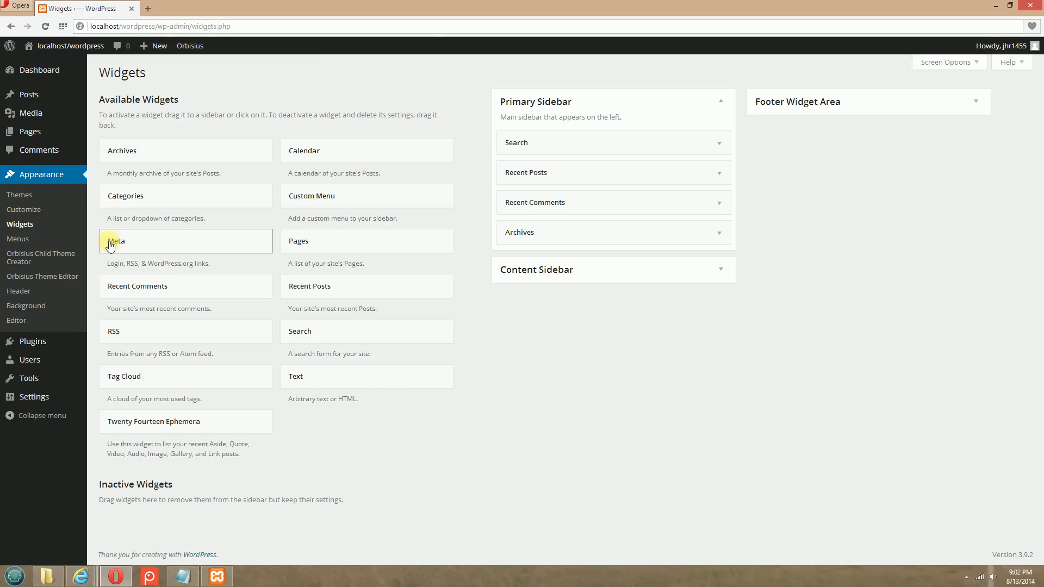
{"action": "left_click", "coordinate": [635, 269]}
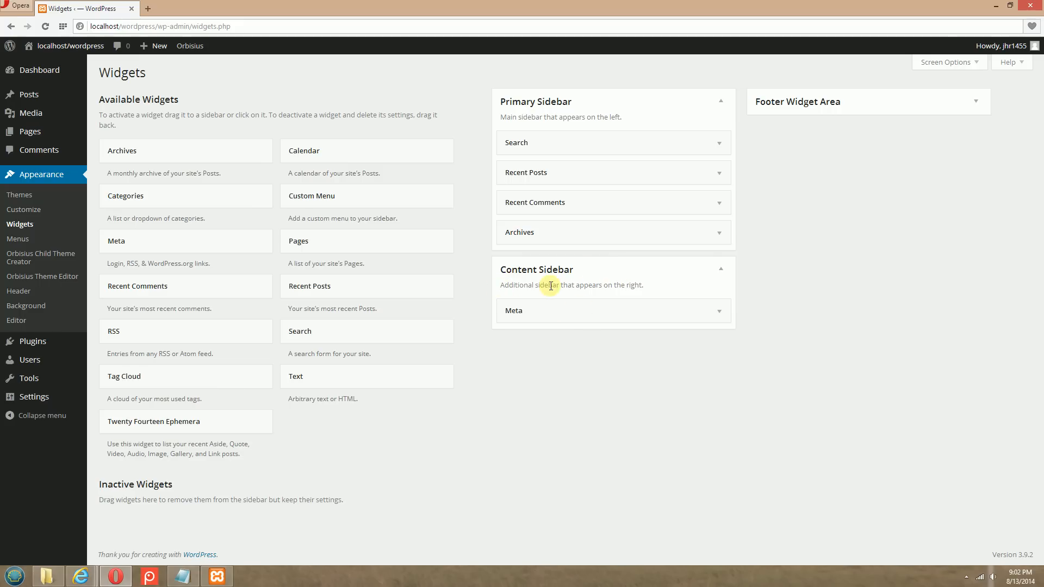
{"action": "left_click", "coordinate": [568, 315]}
Switch to Internet Explorer to check the Meta widget on the Home page, and return to Opera
{"action": "mouse_move", "coordinate": [81, 575]}
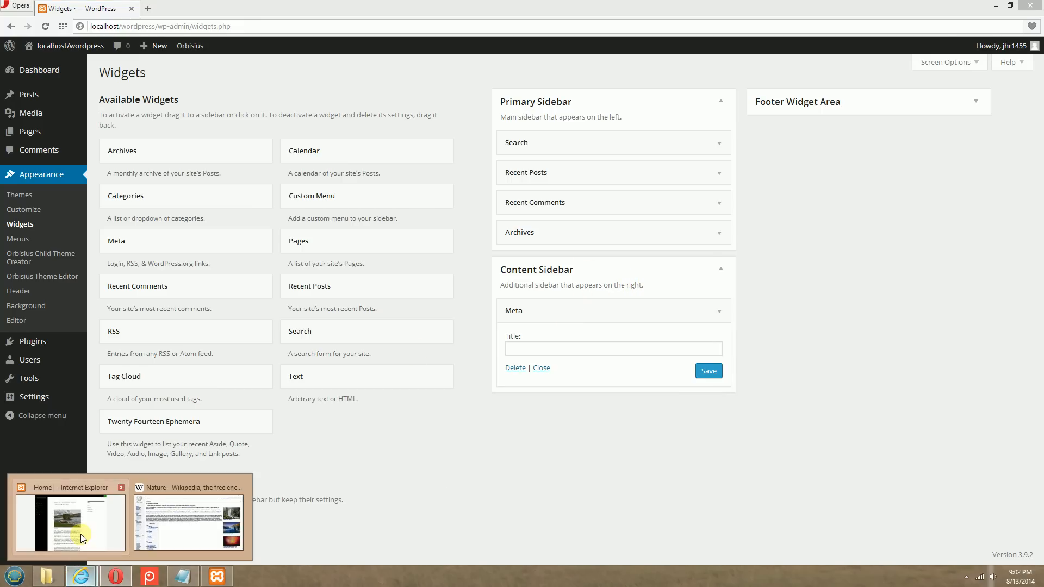
{"action": "left_click", "coordinate": [83, 538]}
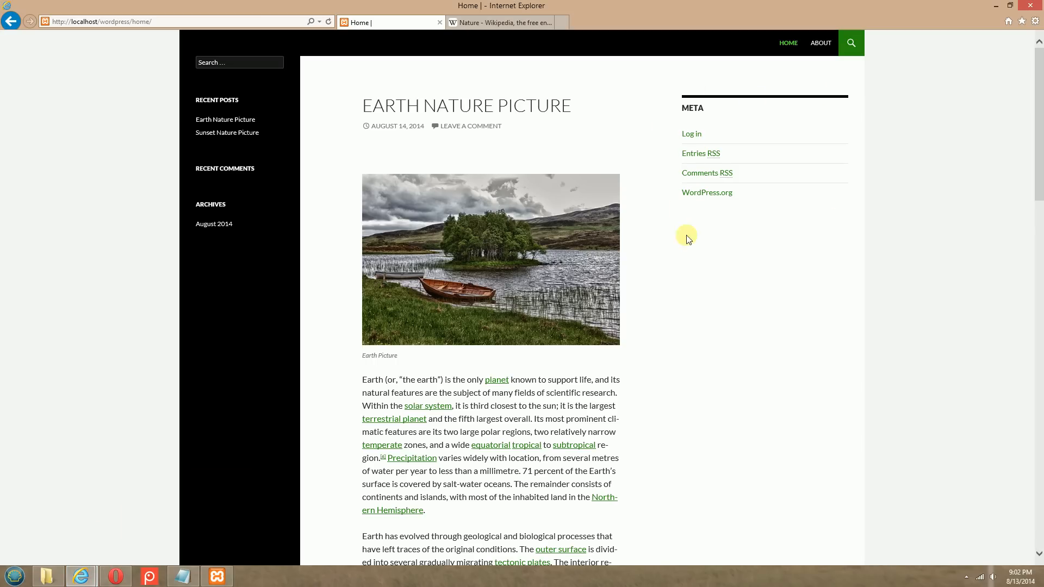
{"action": "left_click", "coordinate": [114, 582]}
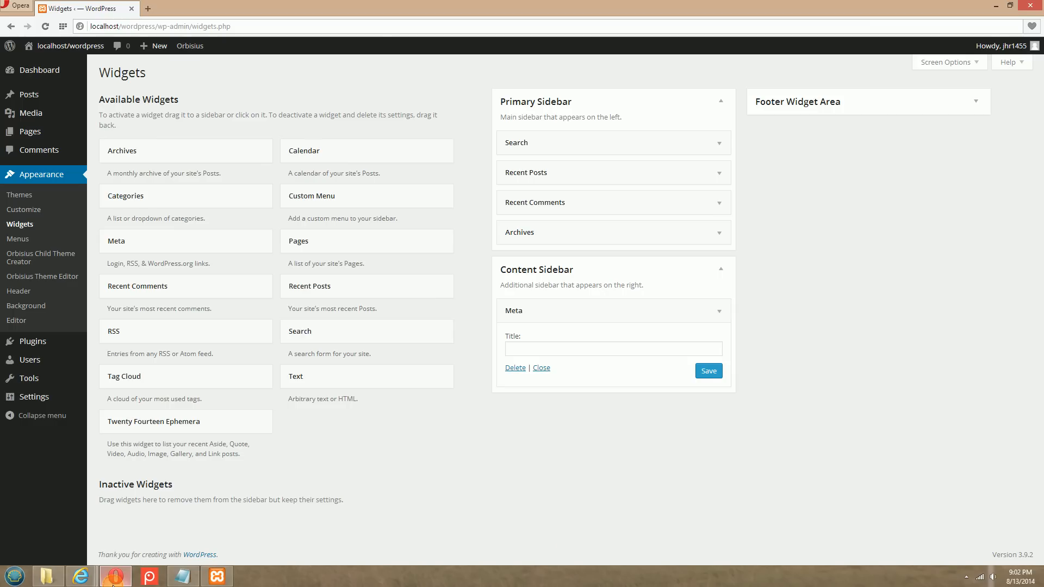
Replace the Content Sidebar's Meta widget with a Calendar widget, save it untitled, and collapse it
{"action": "left_click", "coordinate": [719, 312]}
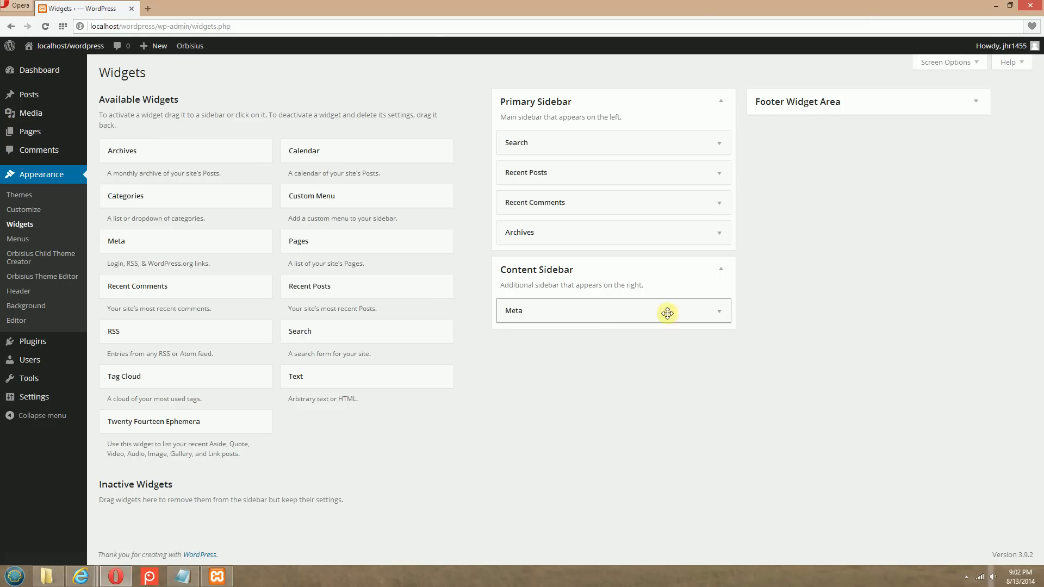
{"action": "left_click_drag", "start_coordinate": [593, 317], "coordinate": [310, 321]}
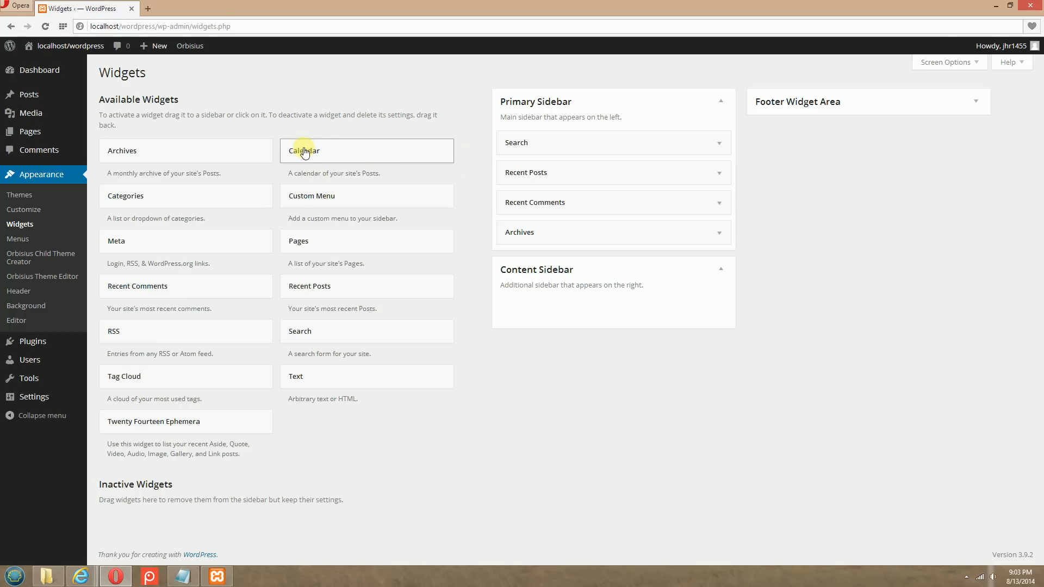
{"action": "left_click_drag", "start_coordinate": [304, 152], "coordinate": [527, 337]}
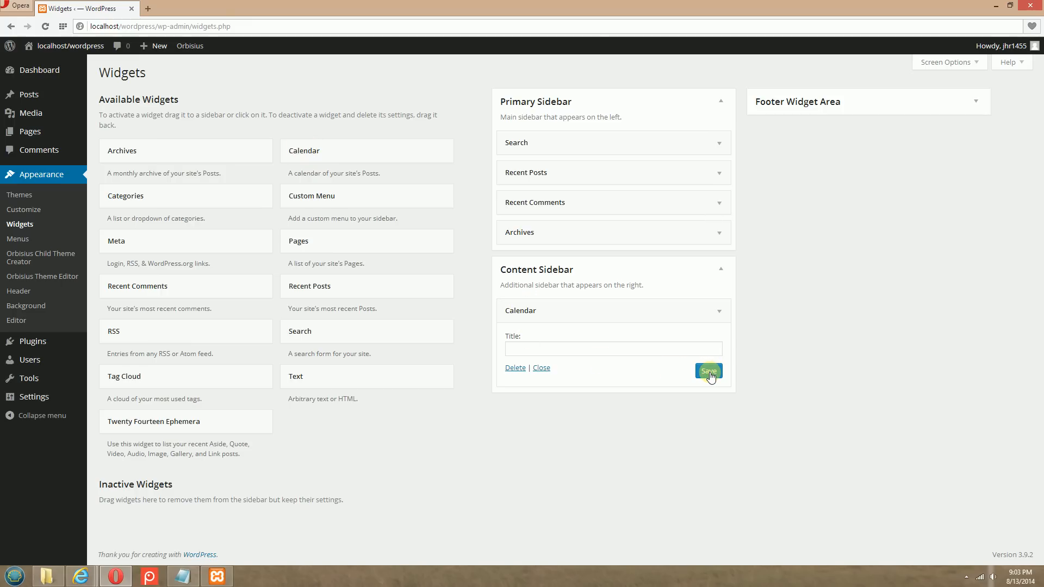
{"action": "left_click", "coordinate": [709, 371]}
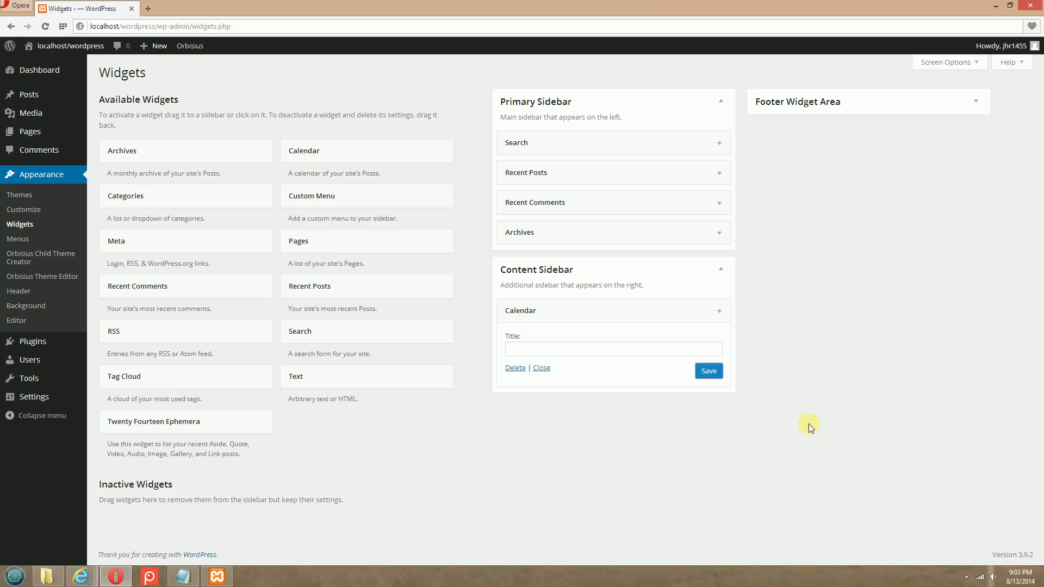
{"action": "left_click", "coordinate": [721, 318]}
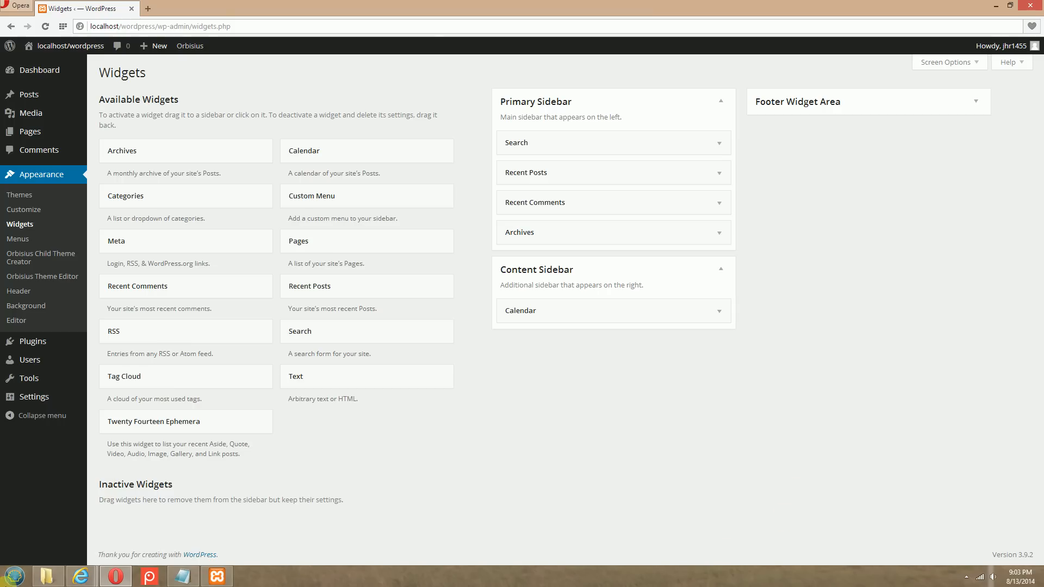
Switch to Internet Explorer, reload the Home page, and check the content sidebar's calendar and the footer widgets
{"action": "mouse_move", "coordinate": [81, 576]}
{"action": "left_click", "coordinate": [106, 521]}
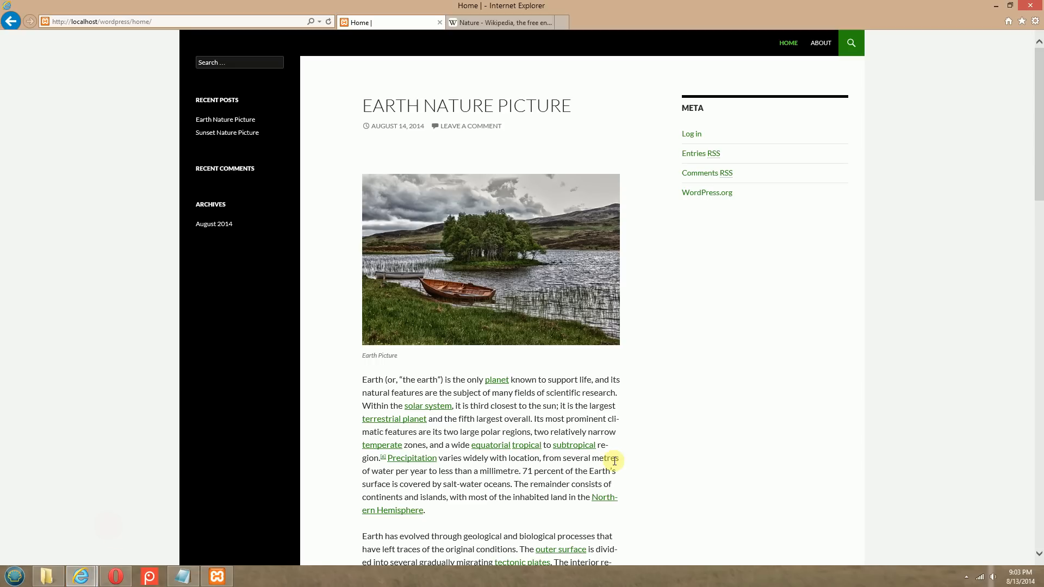
{"action": "left_click", "coordinate": [328, 21]}
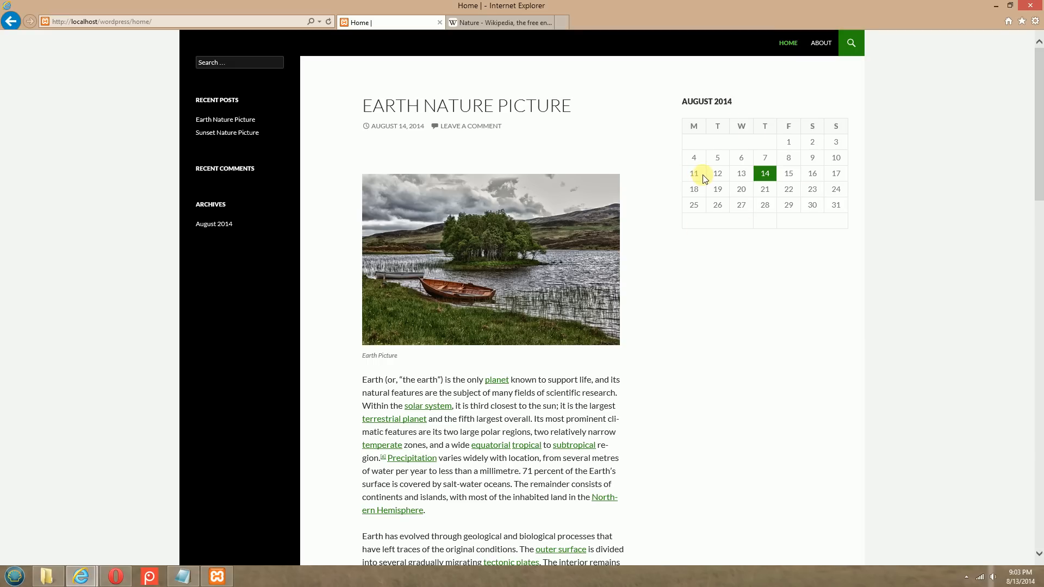
{"action": "scroll", "coordinate": [704, 179], "scroll_direction": "down", "scroll_amount": 20}
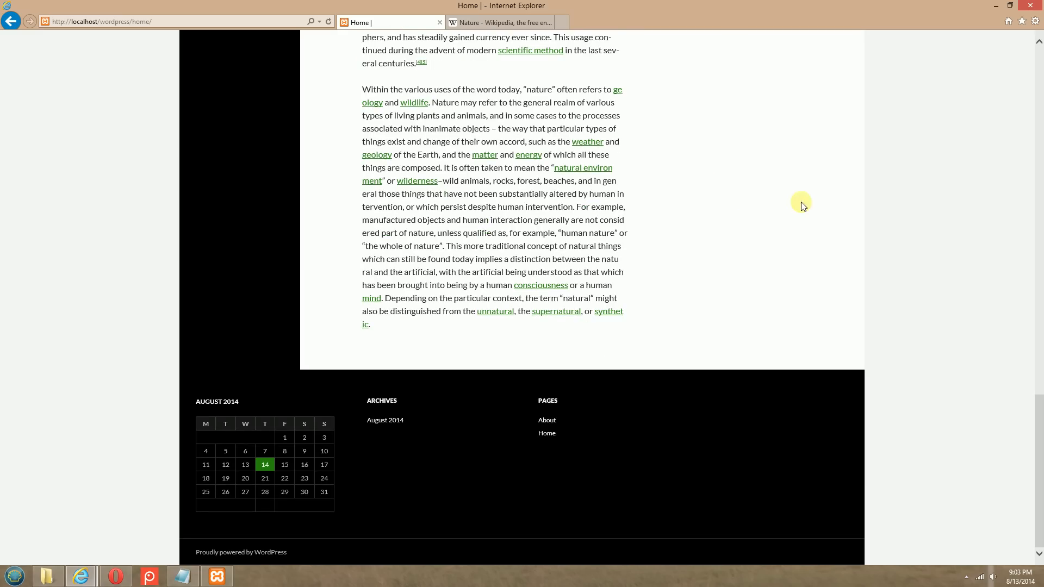
{"action": "scroll", "coordinate": [839, 203], "scroll_direction": "up", "scroll_amount": 20}
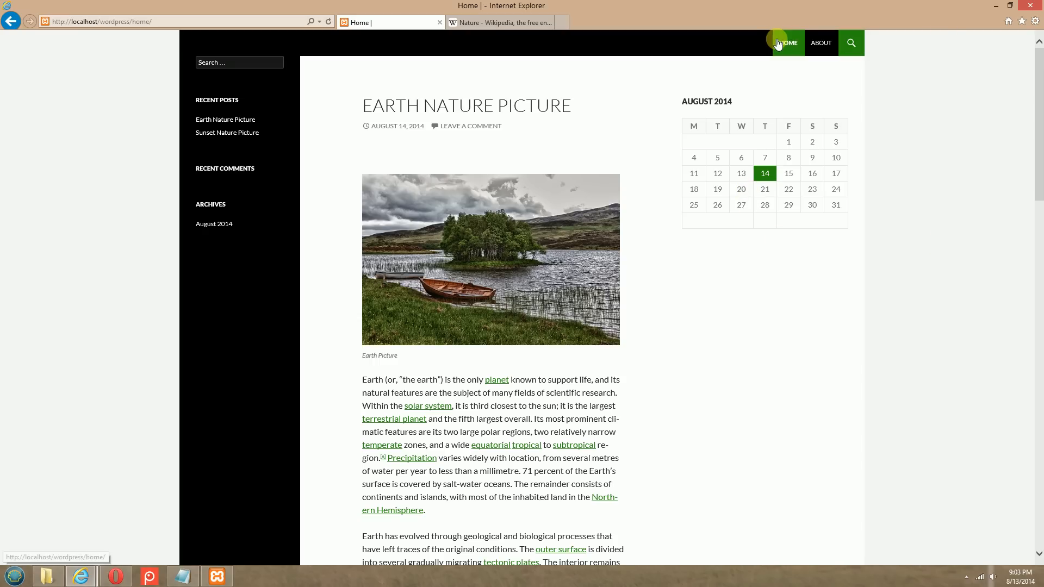
Switch to the Notepad outline and review the Create Pages and Add Content items, highlighting them in turn
{"action": "left_click", "coordinate": [180, 579]}
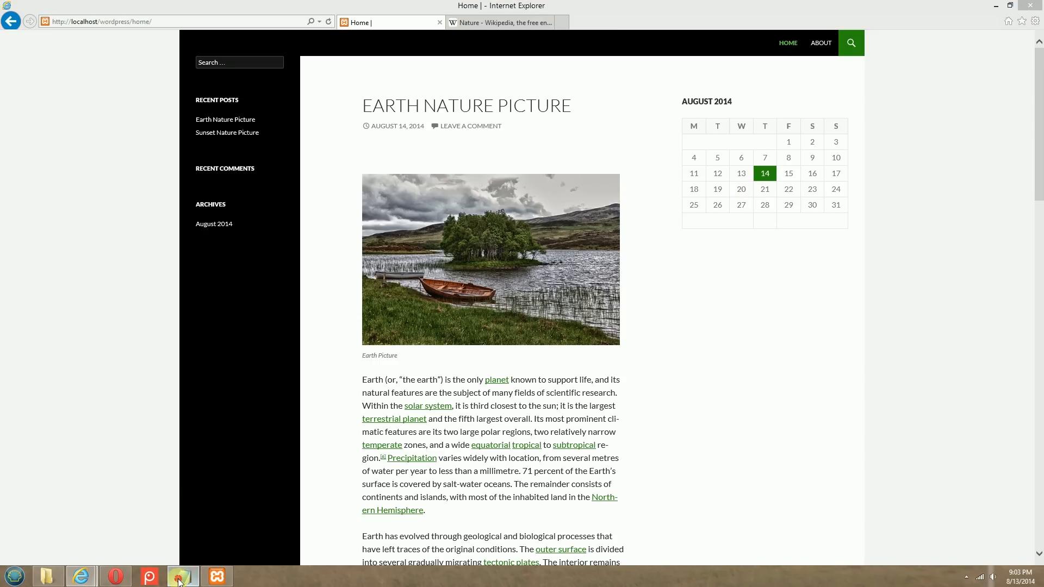
{"action": "left_click", "coordinate": [510, 383]}
{"action": "scroll", "coordinate": [510, 383], "scroll_direction": "up", "scroll_amount": 3}
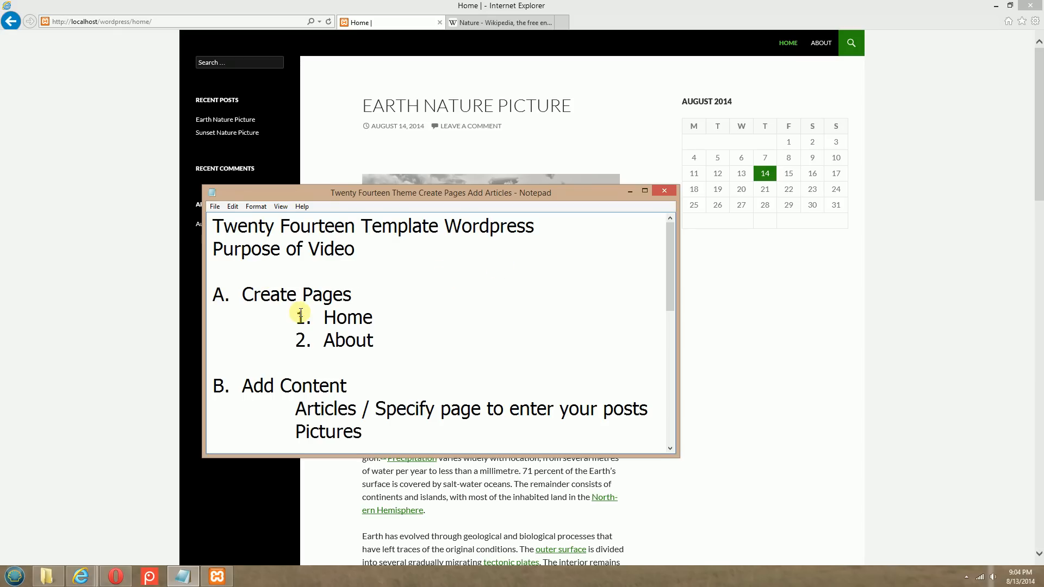
{"action": "left_click_drag", "start_coordinate": [323, 317], "coordinate": [373, 317]}
{"action": "left_click_drag", "start_coordinate": [318, 340], "coordinate": [398, 341]}
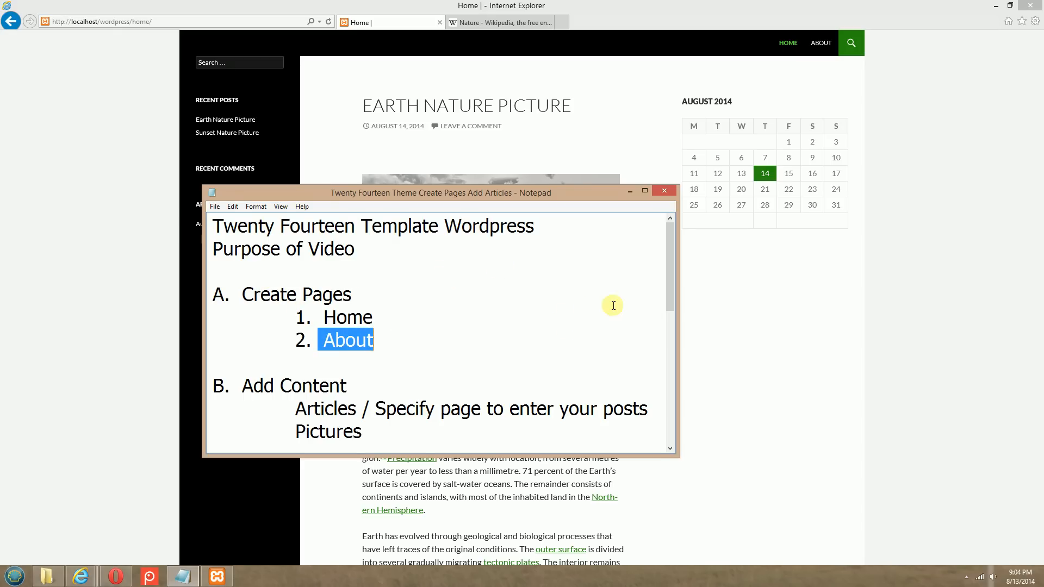
{"action": "left_click_drag", "start_coordinate": [294, 406], "coordinate": [649, 411]}
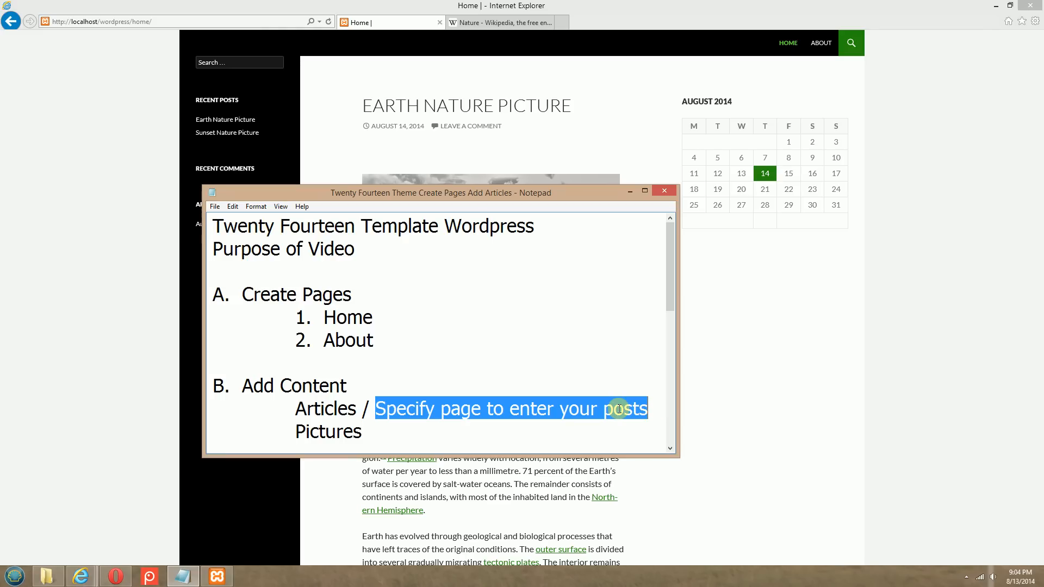
{"action": "left_click_drag", "start_coordinate": [372, 317], "coordinate": [312, 317]}
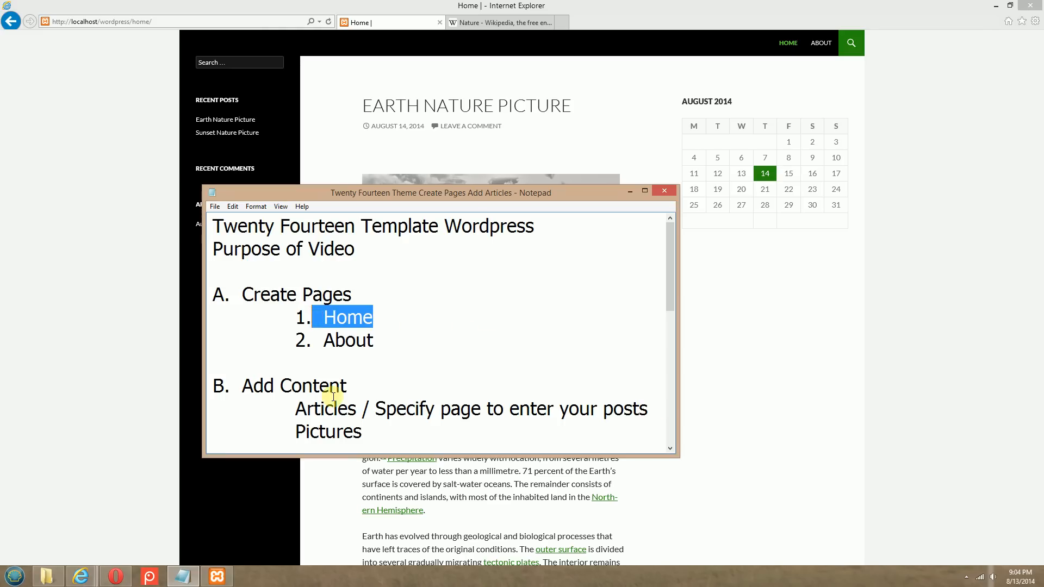
{"action": "left_click_drag", "start_coordinate": [367, 433], "coordinate": [297, 431]}
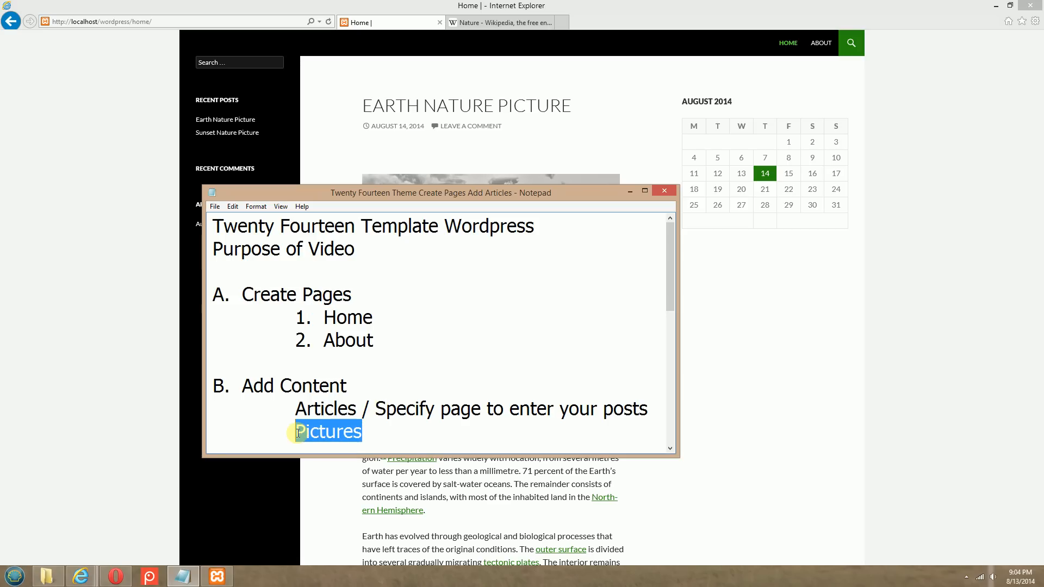
Review the outline's permalinks, page order and static page items, highlighting each, and return to the Home page in Internet Explorer
{"action": "scroll", "coordinate": [582, 286], "scroll_direction": "down", "scroll_amount": 2}
{"action": "scroll", "coordinate": [583, 285], "scroll_direction": "down", "scroll_amount": 1}
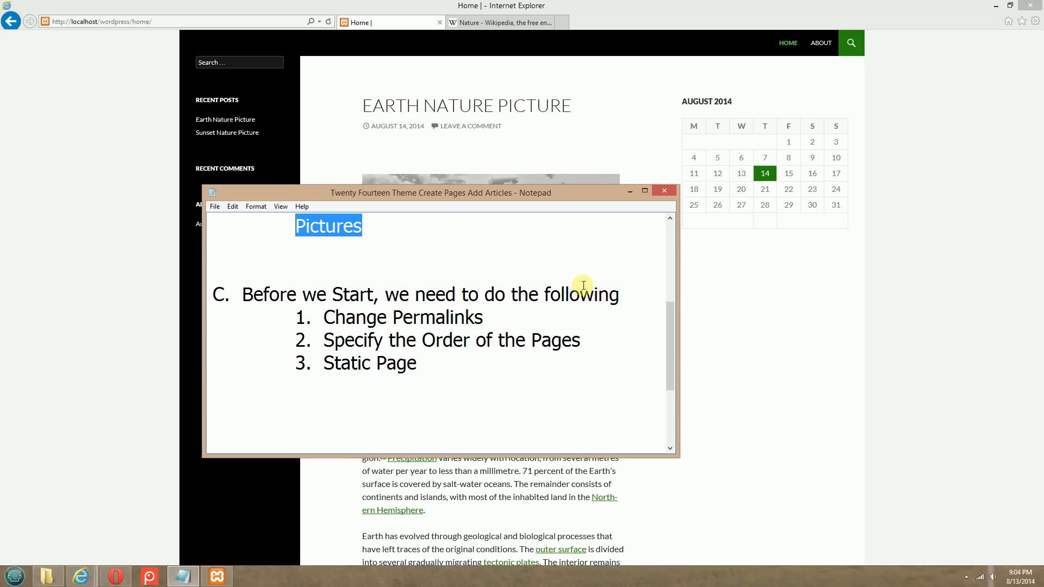
{"action": "left_click_drag", "start_coordinate": [328, 318], "coordinate": [485, 321]}
{"action": "left_click_drag", "start_coordinate": [325, 340], "coordinate": [437, 341]}
{"action": "left_click_drag", "start_coordinate": [571, 341], "coordinate": [580, 340]}
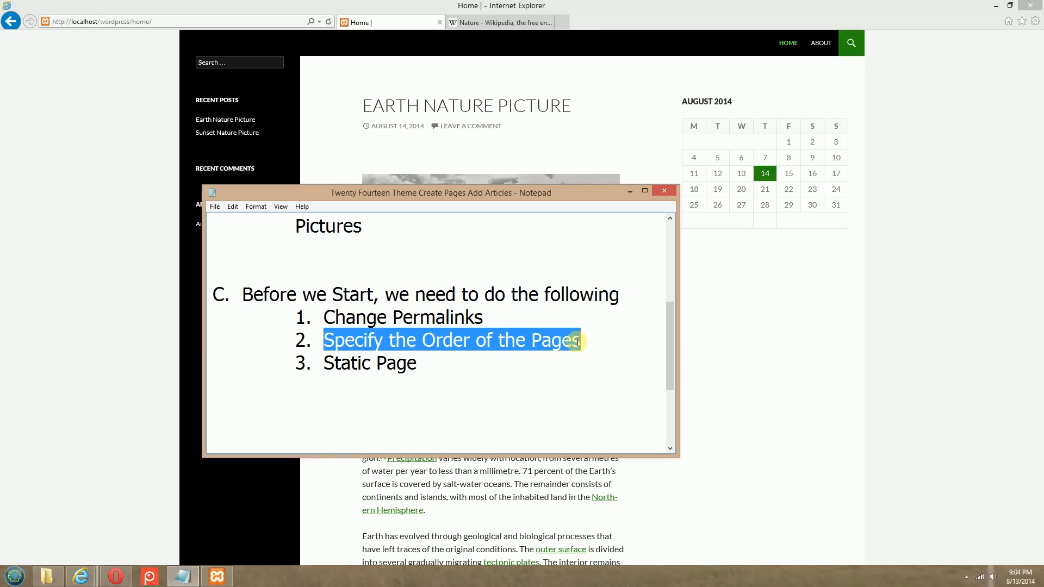
{"action": "left_click_drag", "start_coordinate": [421, 362], "coordinate": [325, 361]}
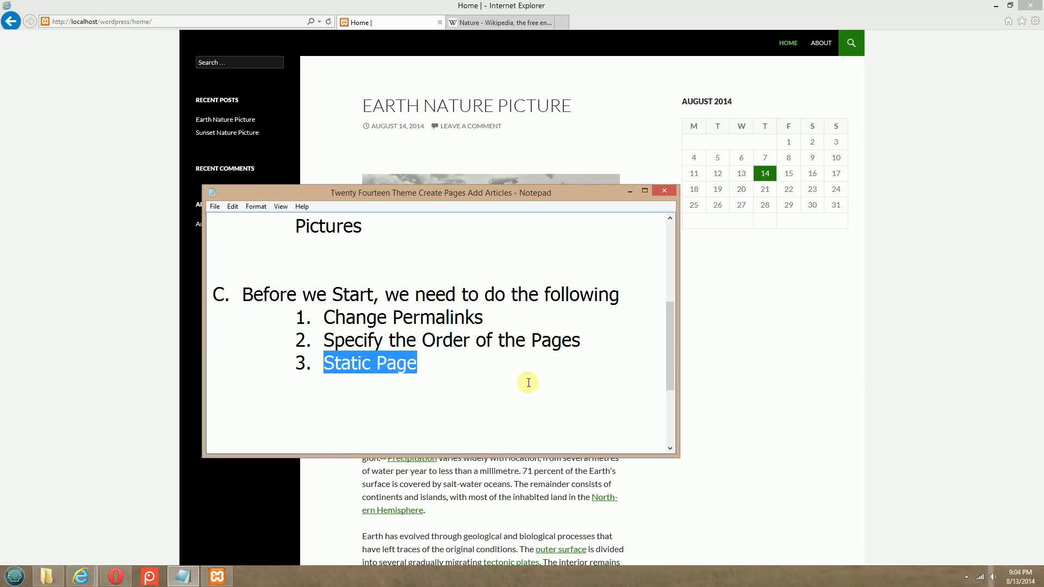
{"action": "scroll", "coordinate": [550, 382], "scroll_direction": "up", "scroll_amount": 3}
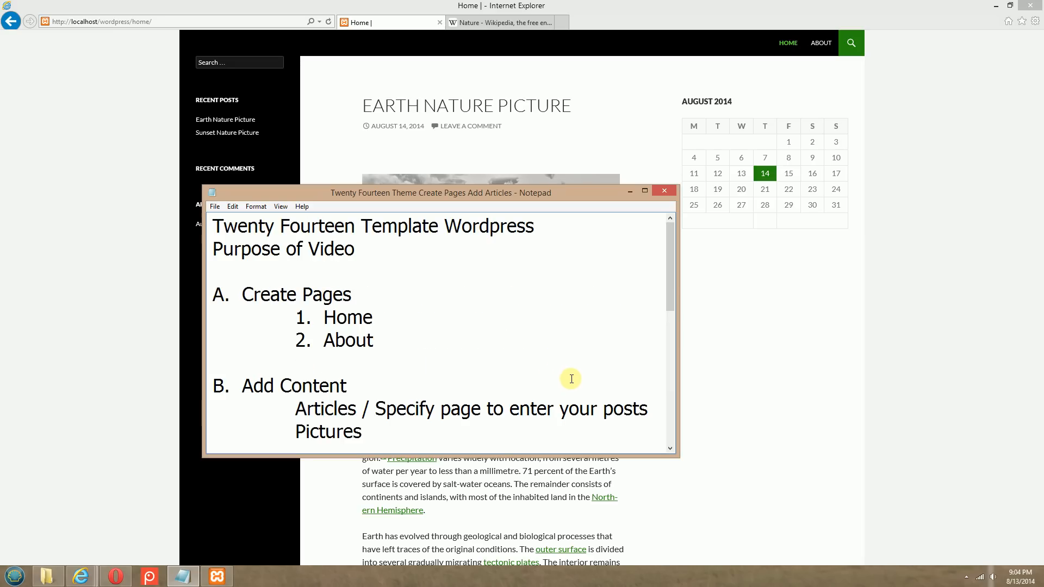
{"action": "left_click", "coordinate": [943, 306]}
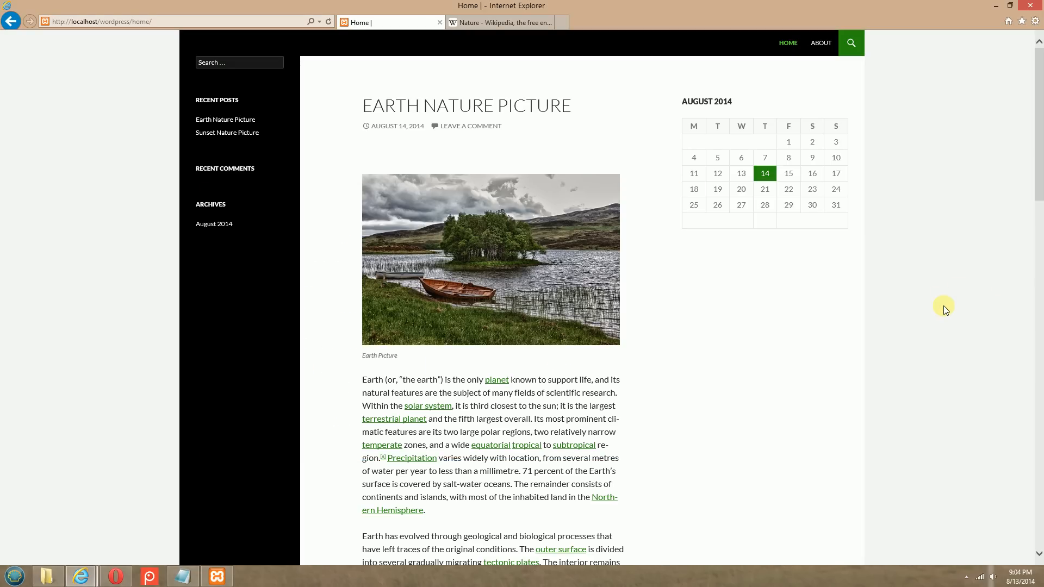